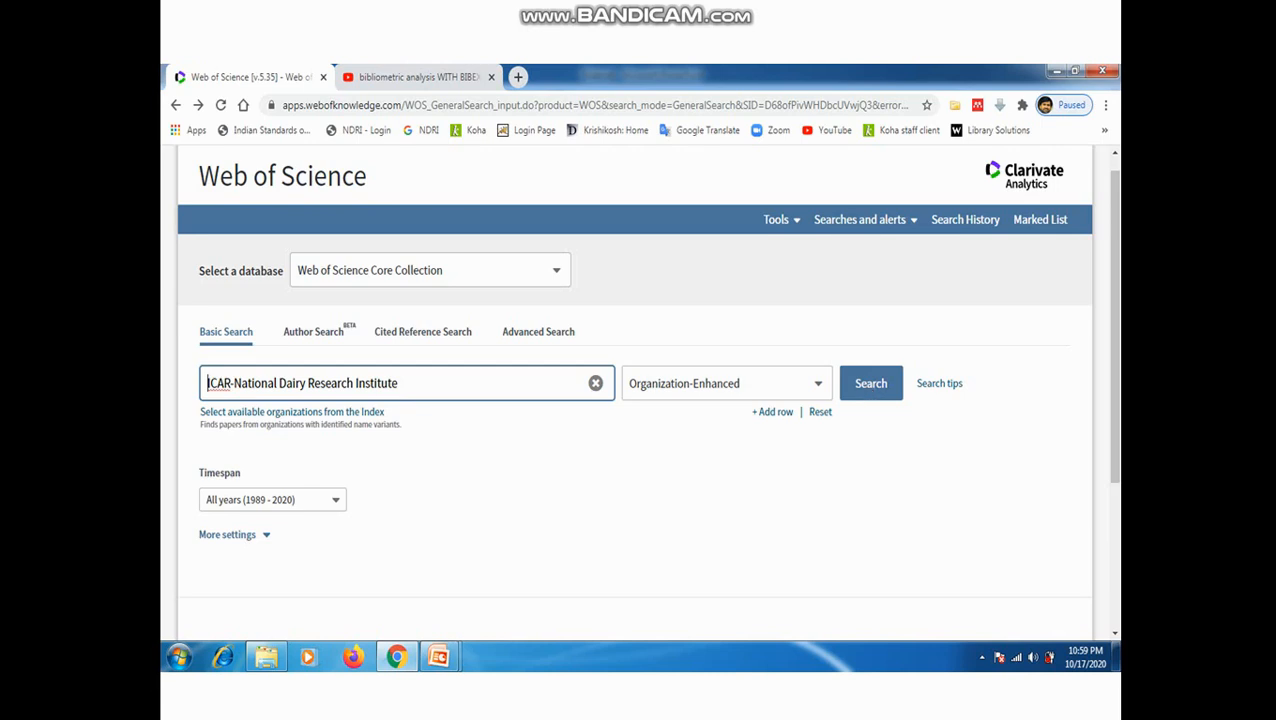
# End the slide show and open the desktop's Bibexcel folder to view the exported Web of Science text files.
pyautogui.press('Right')
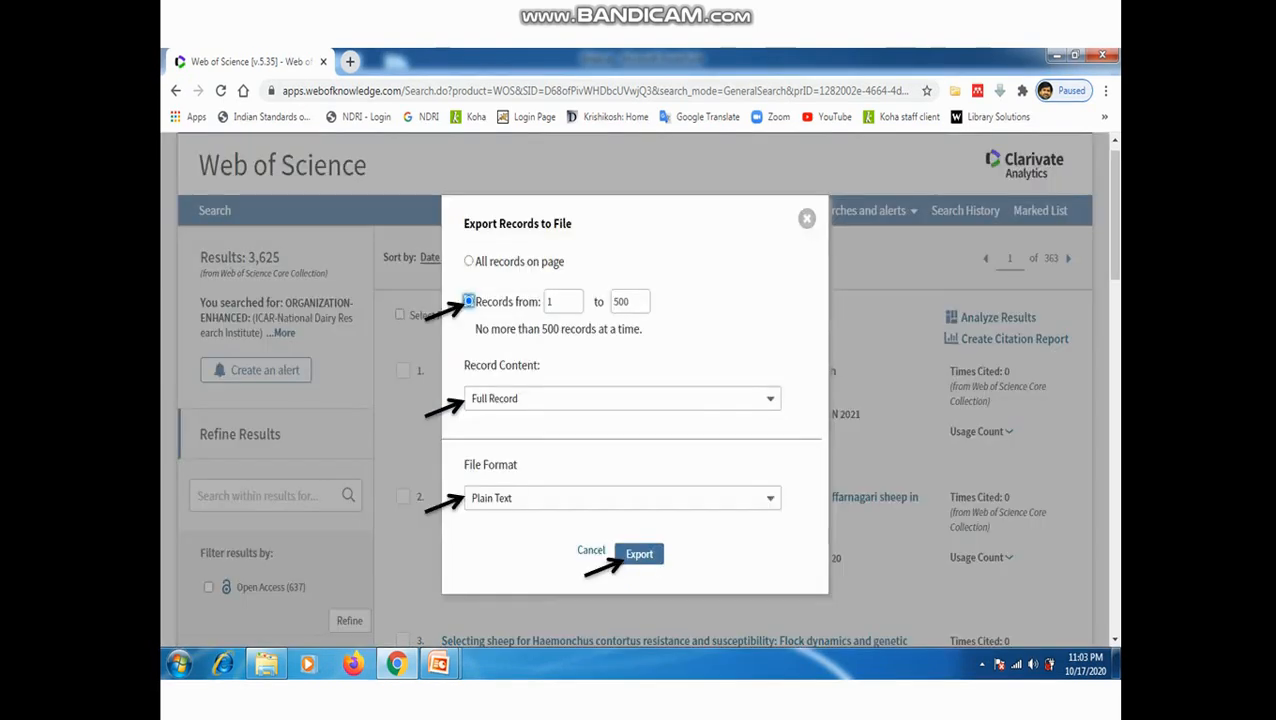
pyautogui.click(868, 152)
pyautogui.press('Escape')
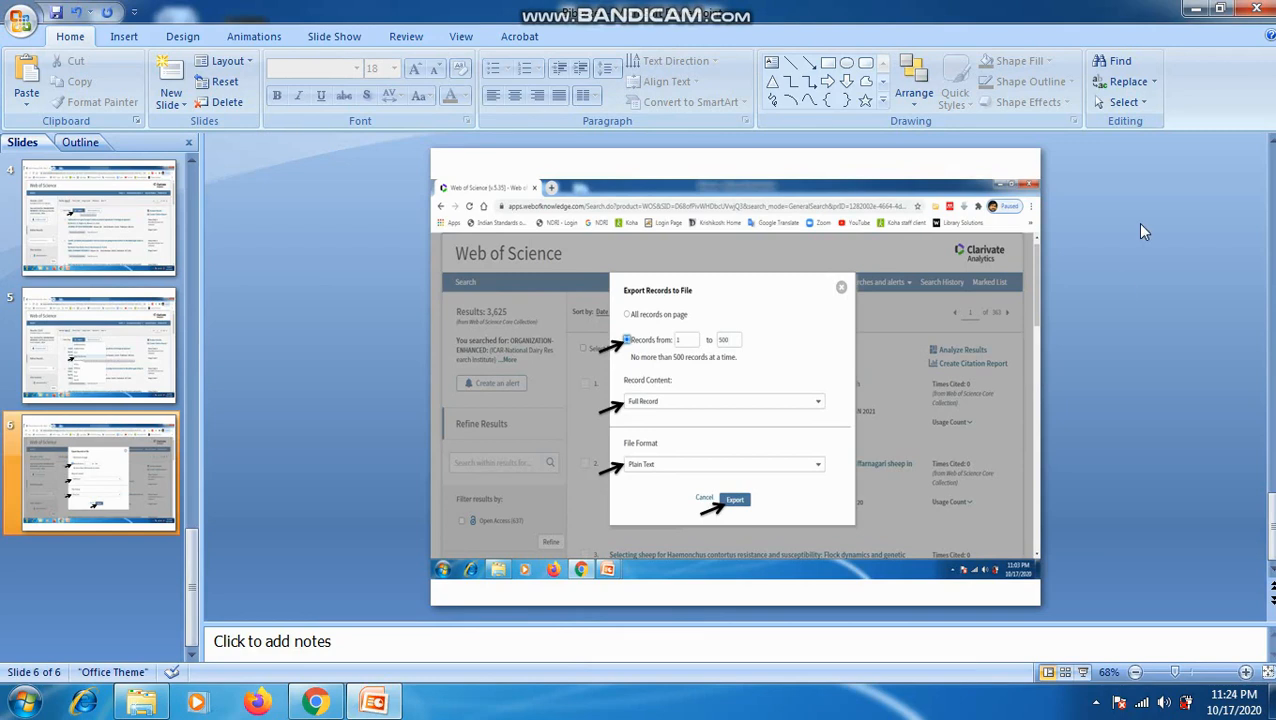
pyautogui.click(1197, 12)
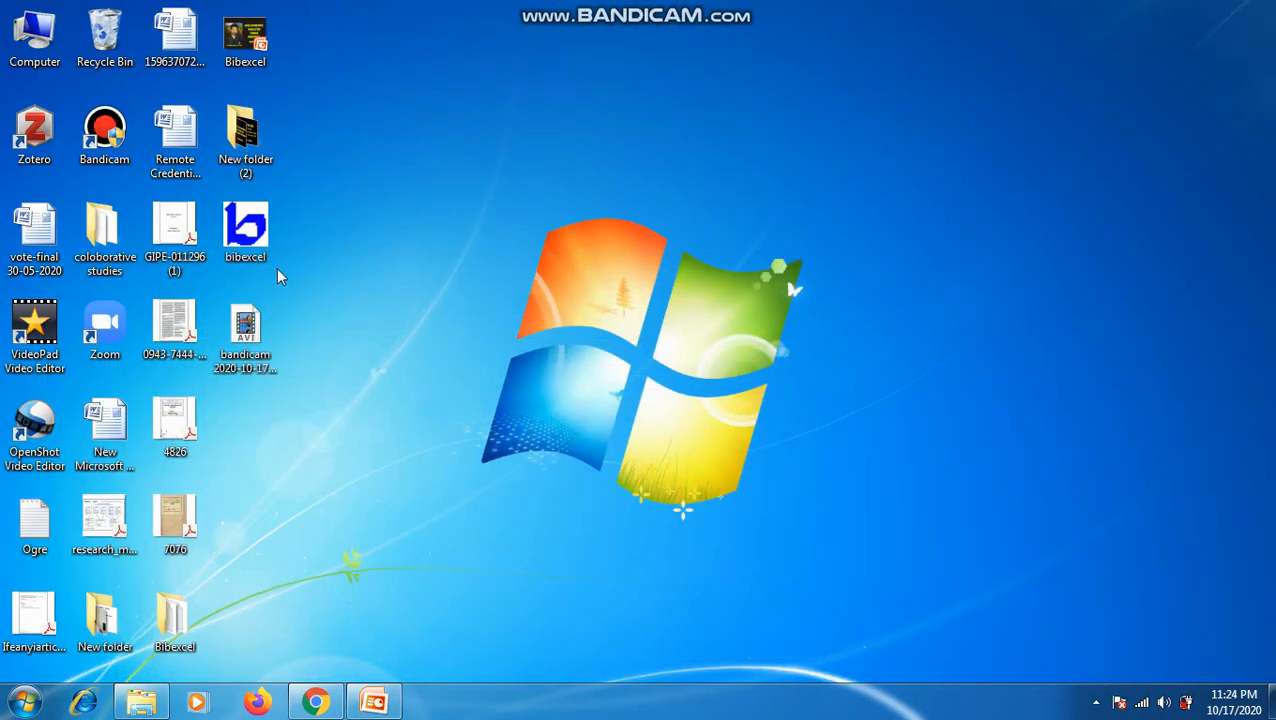
pyautogui.doubleClick(174, 630)
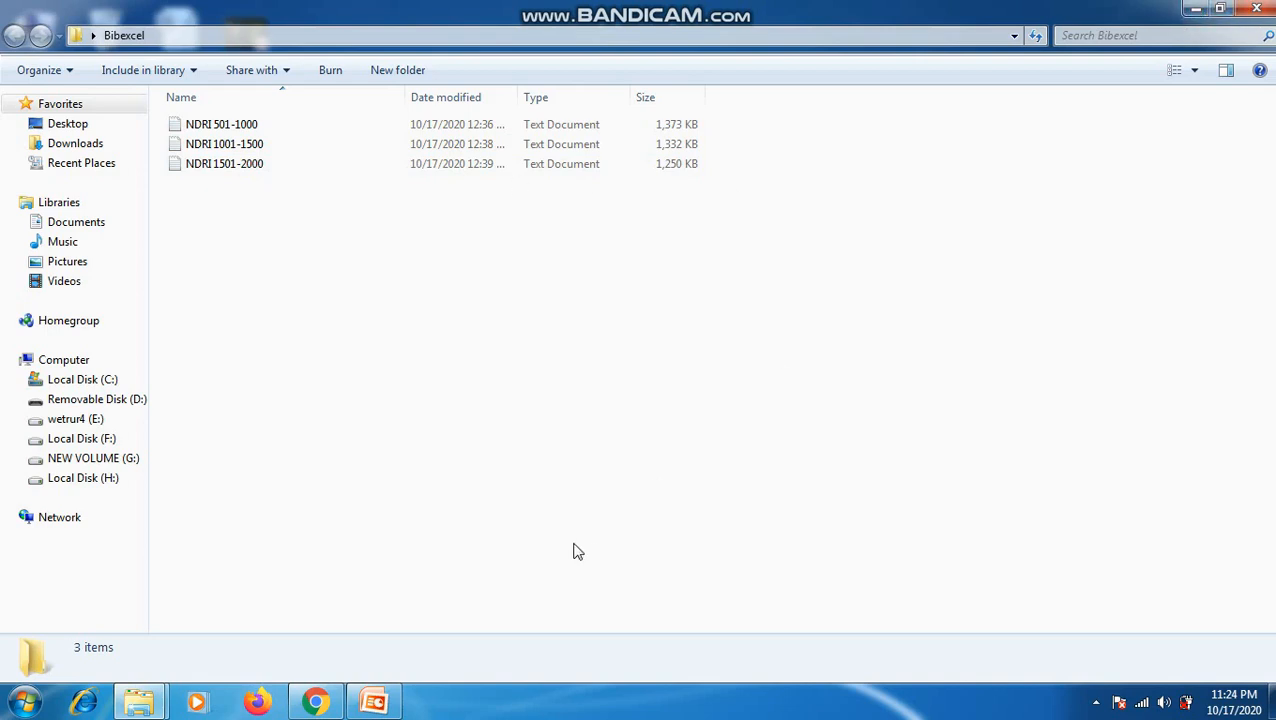
# Switch to Chrome and open the BibExcel homepage from the search results to view the bibexcel.exe download link.
pyautogui.click(338, 700)
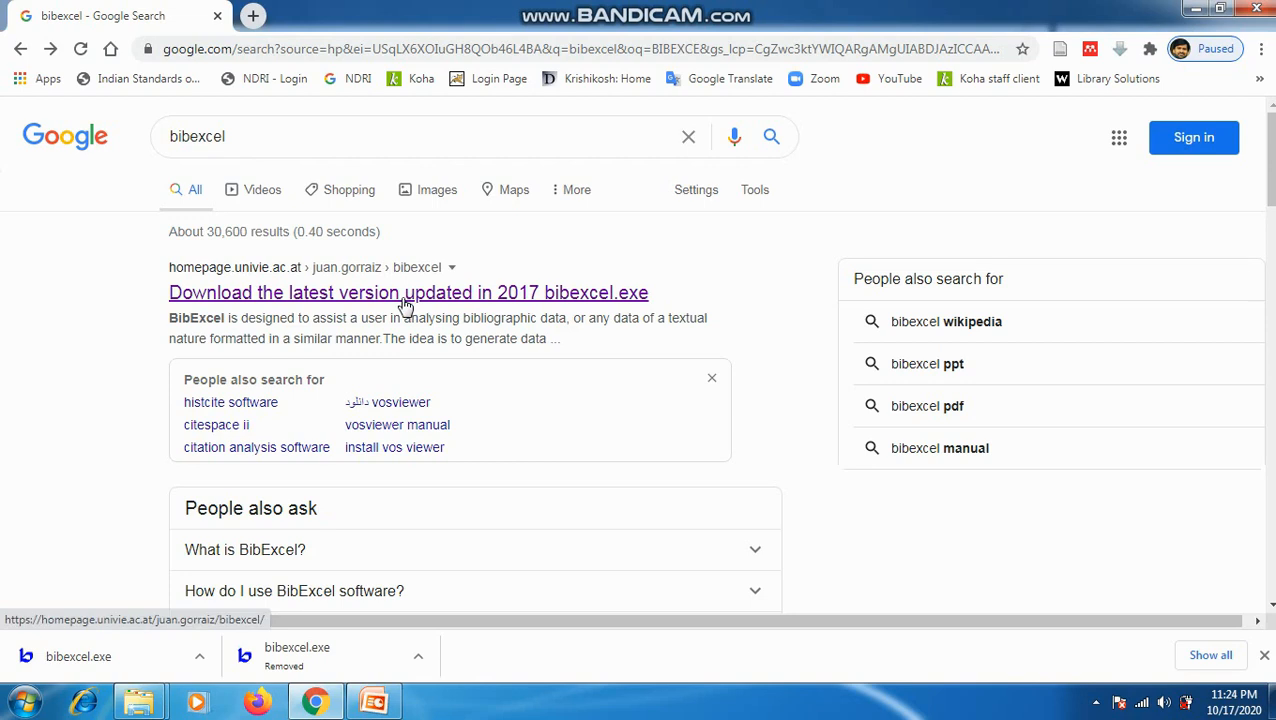
pyautogui.click(406, 302)
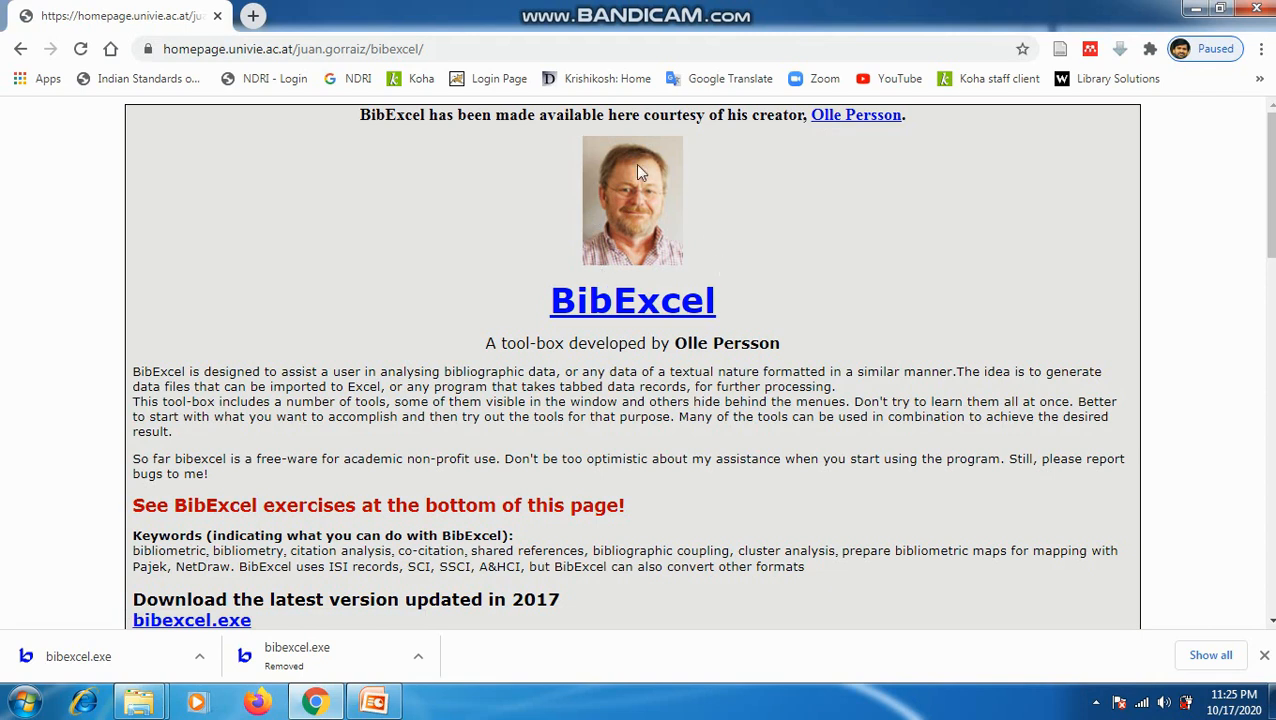
pyautogui.scroll(-1, 704, 380)
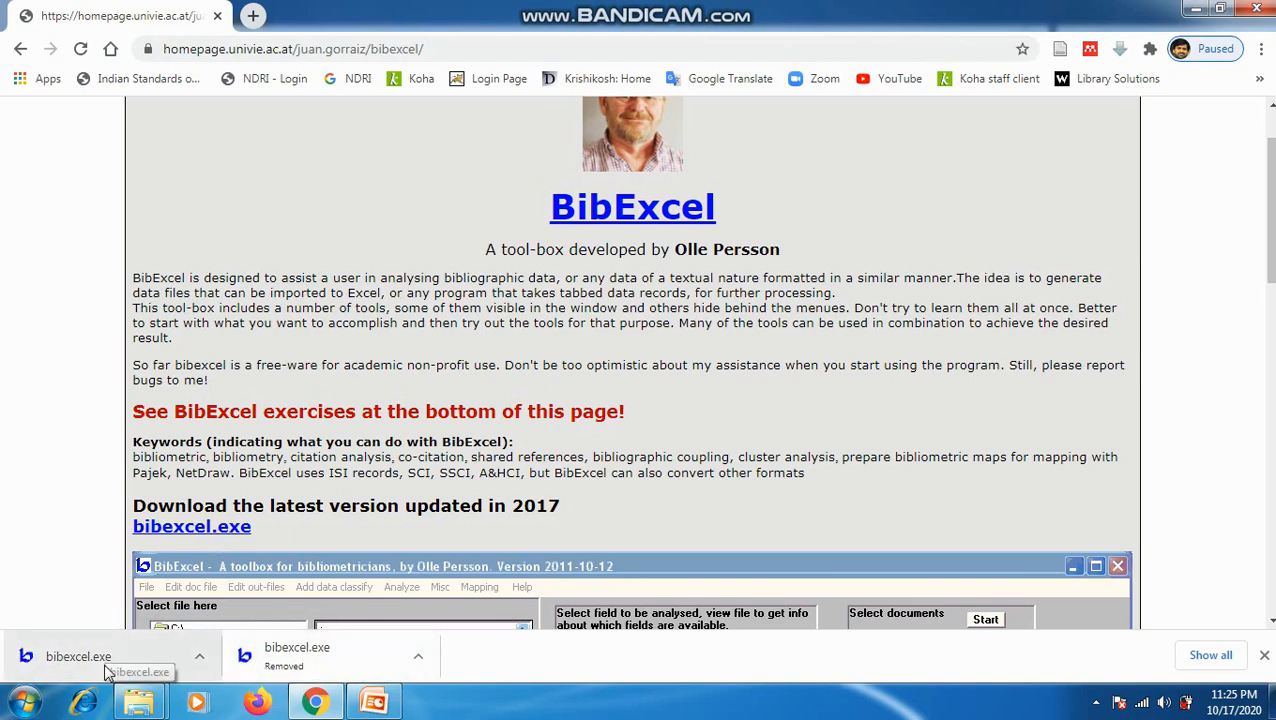
# Minimize the open windows and run bibexcel from the desktop, accepting the security warning.
pyautogui.click(1196, 9)
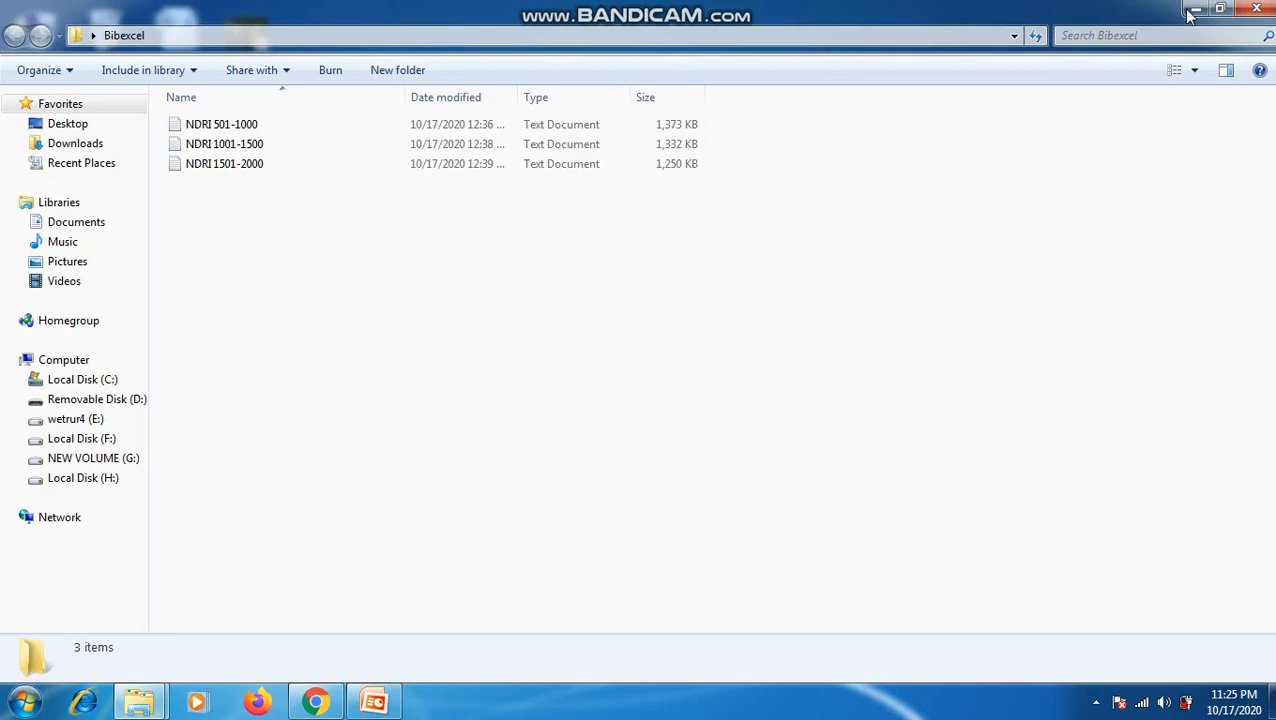
pyautogui.click(1196, 9)
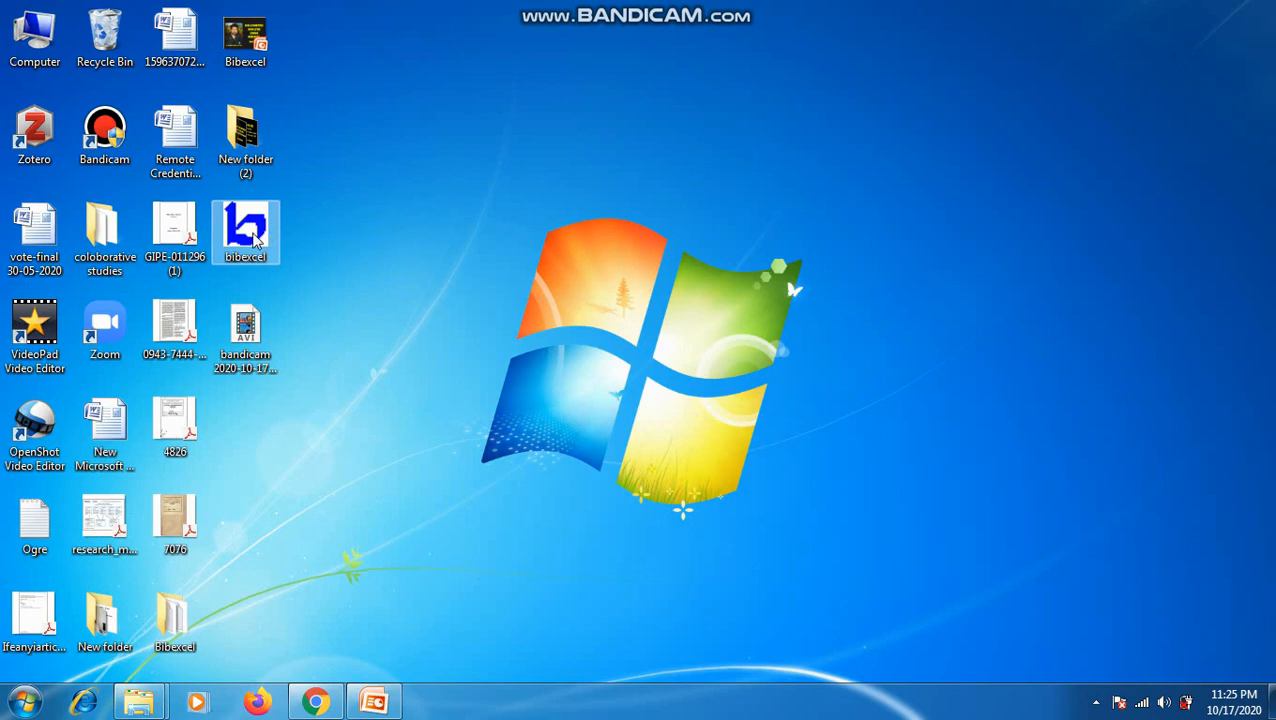
pyautogui.doubleClick(255, 236)
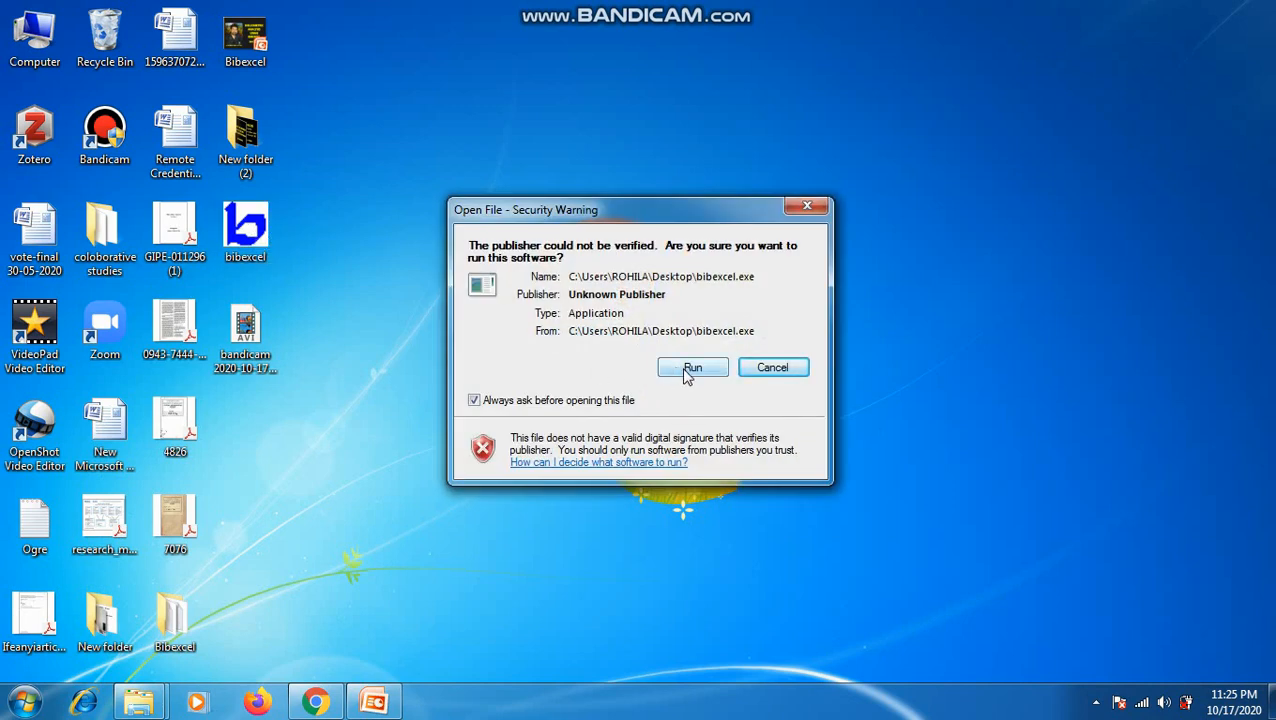
pyautogui.click(690, 370)
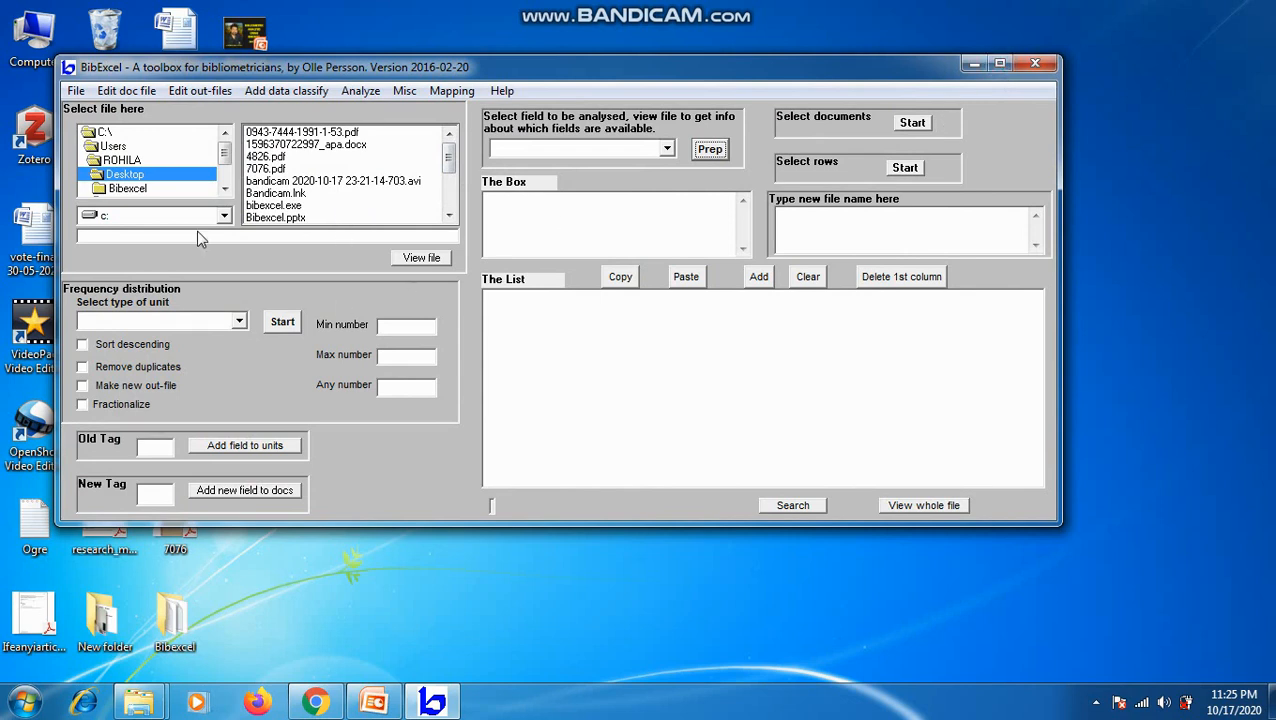
# Open the Desktop\Bibexcel folder as the file source and maximize the BibExcel window.
pyautogui.click(128, 189)
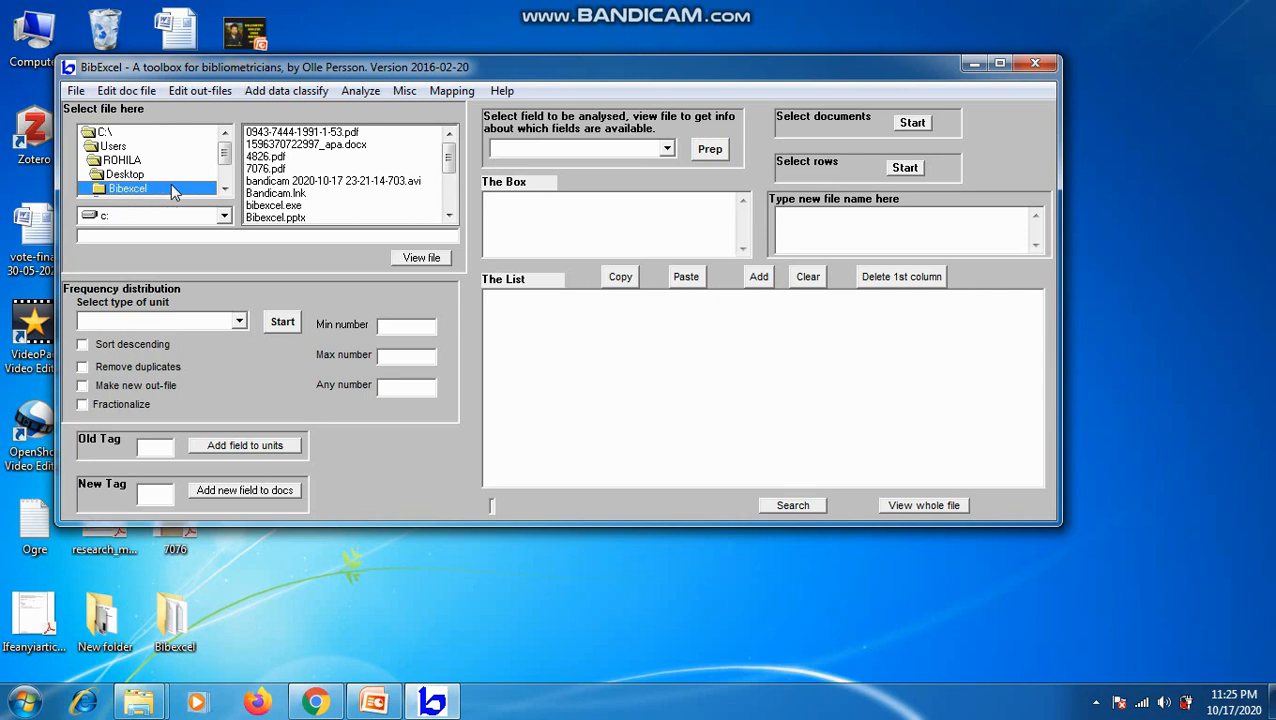
pyautogui.doubleClick(172, 195)
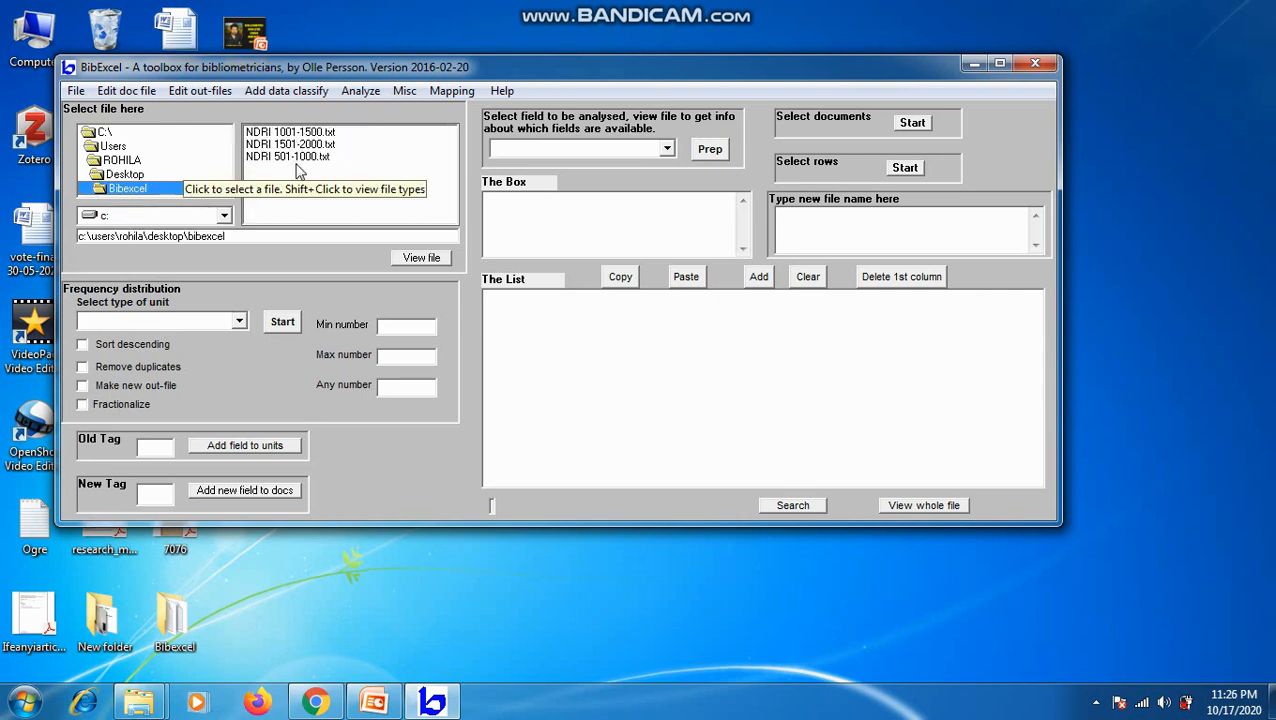
pyautogui.click(1000, 66)
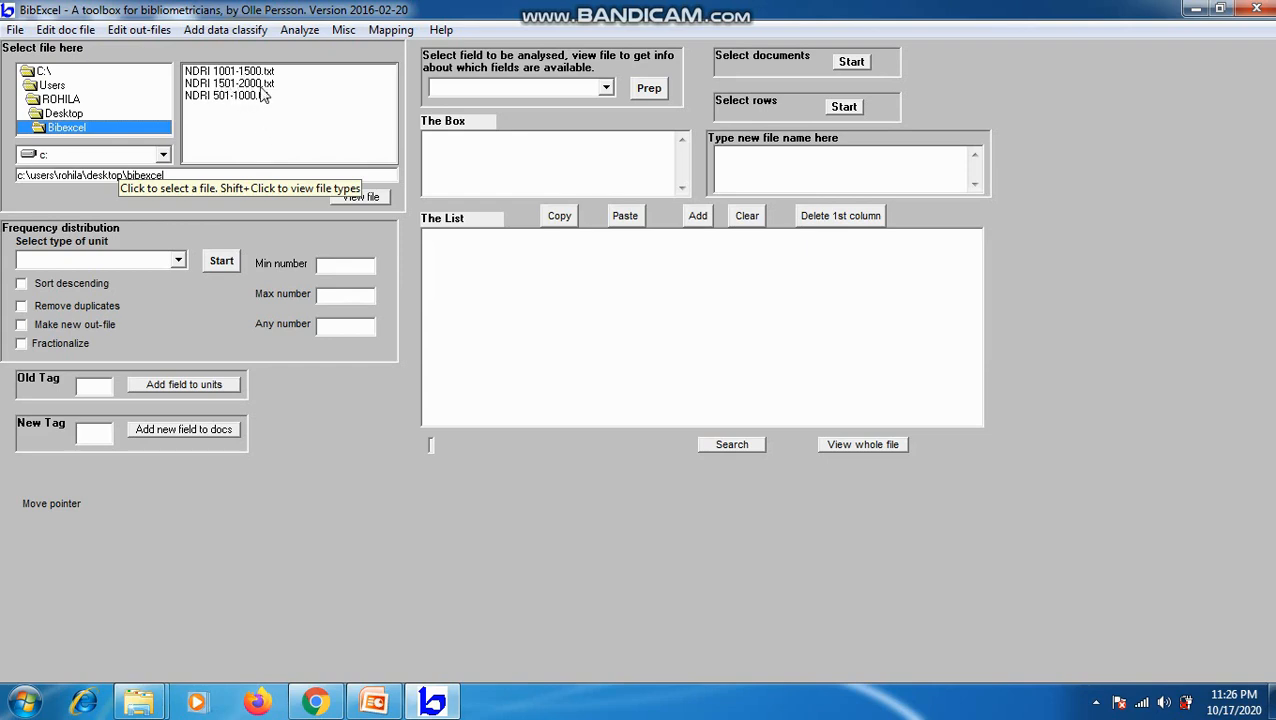
# Try to view the contents of NDRI 1001-1500.txt.
pyautogui.click(211, 76)
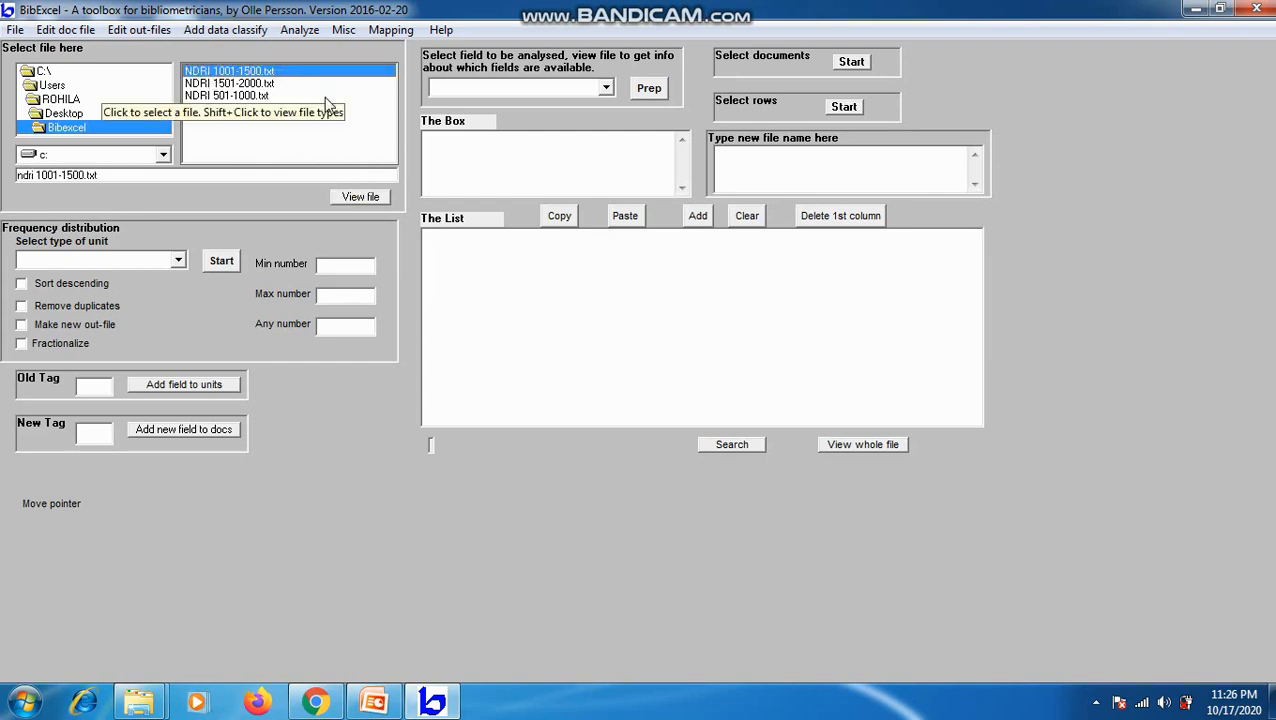
pyautogui.click(362, 197)
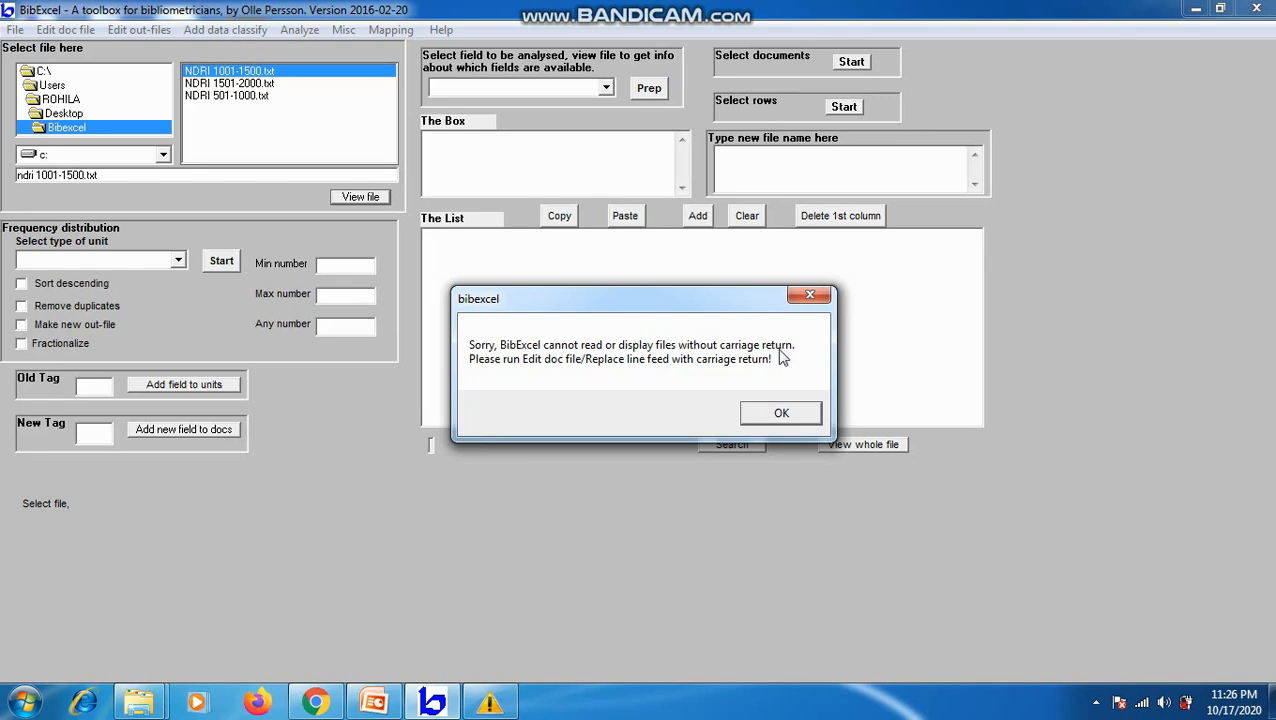
pyautogui.click(788, 415)
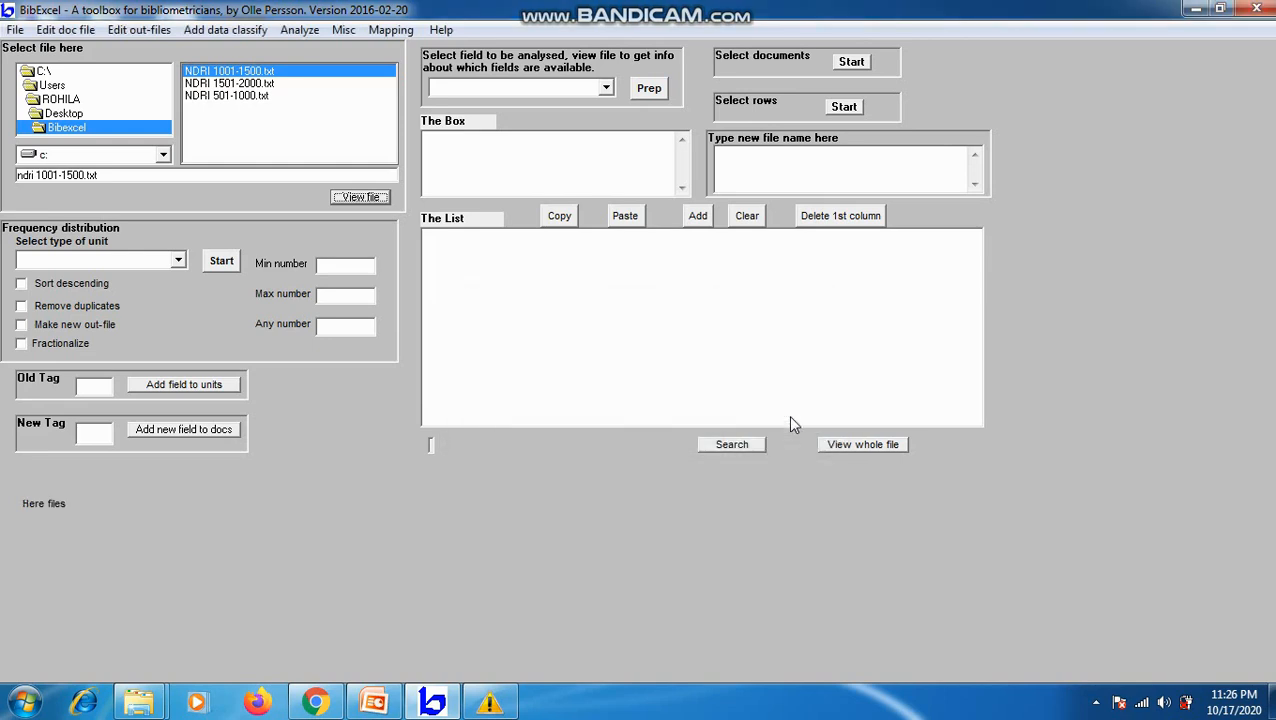
# Replace line feed with carriage return in NDRI 1001-1500.txt, without keeping the downloaded version.
pyautogui.click(76, 31)
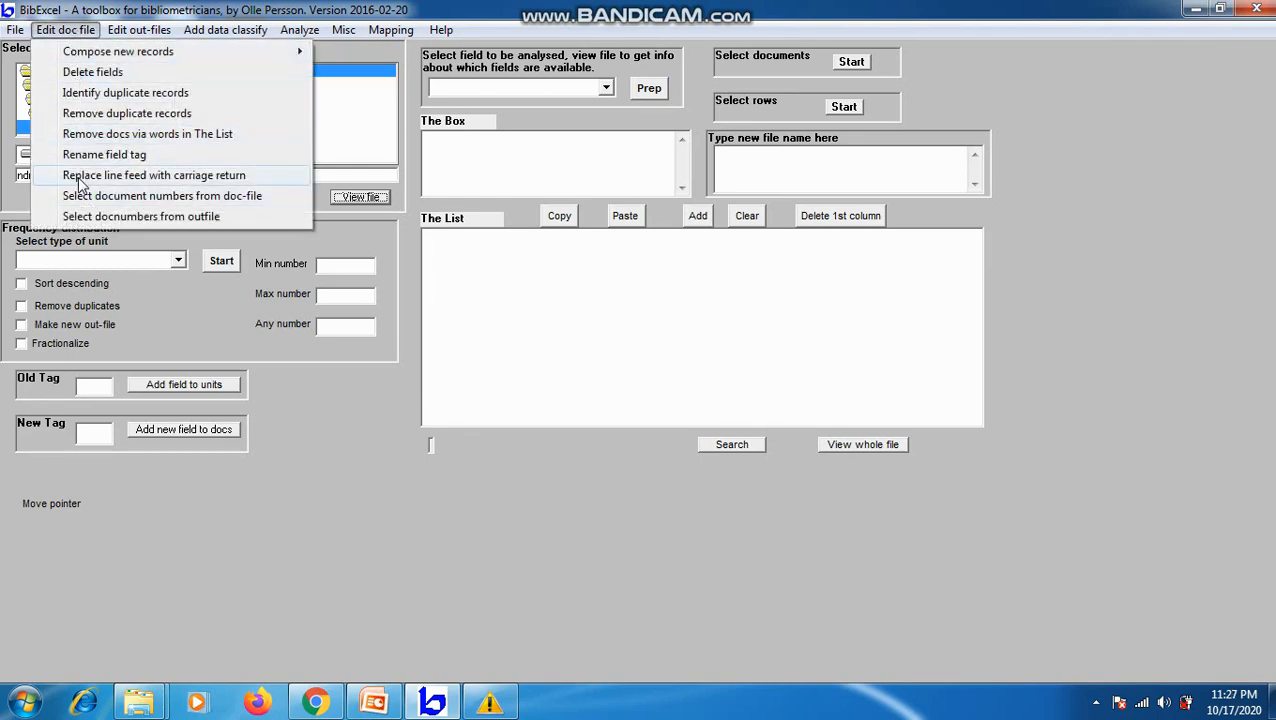
pyautogui.click(207, 176)
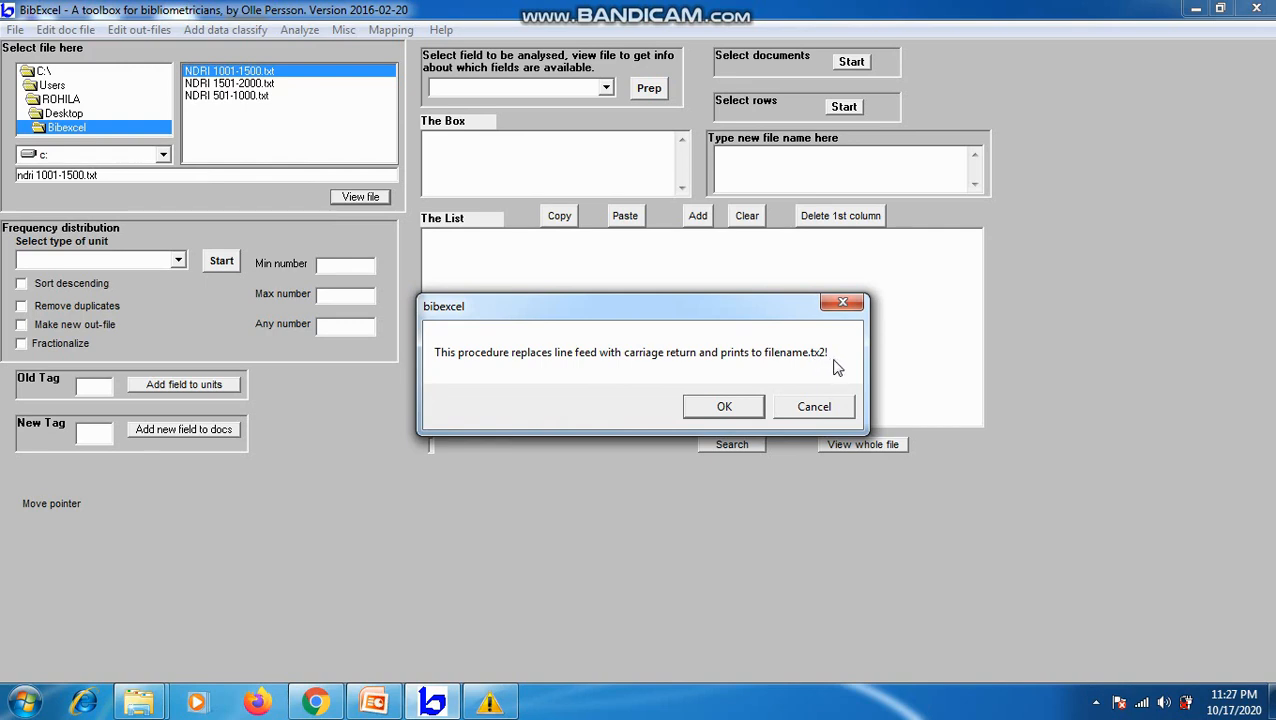
pyautogui.click(724, 408)
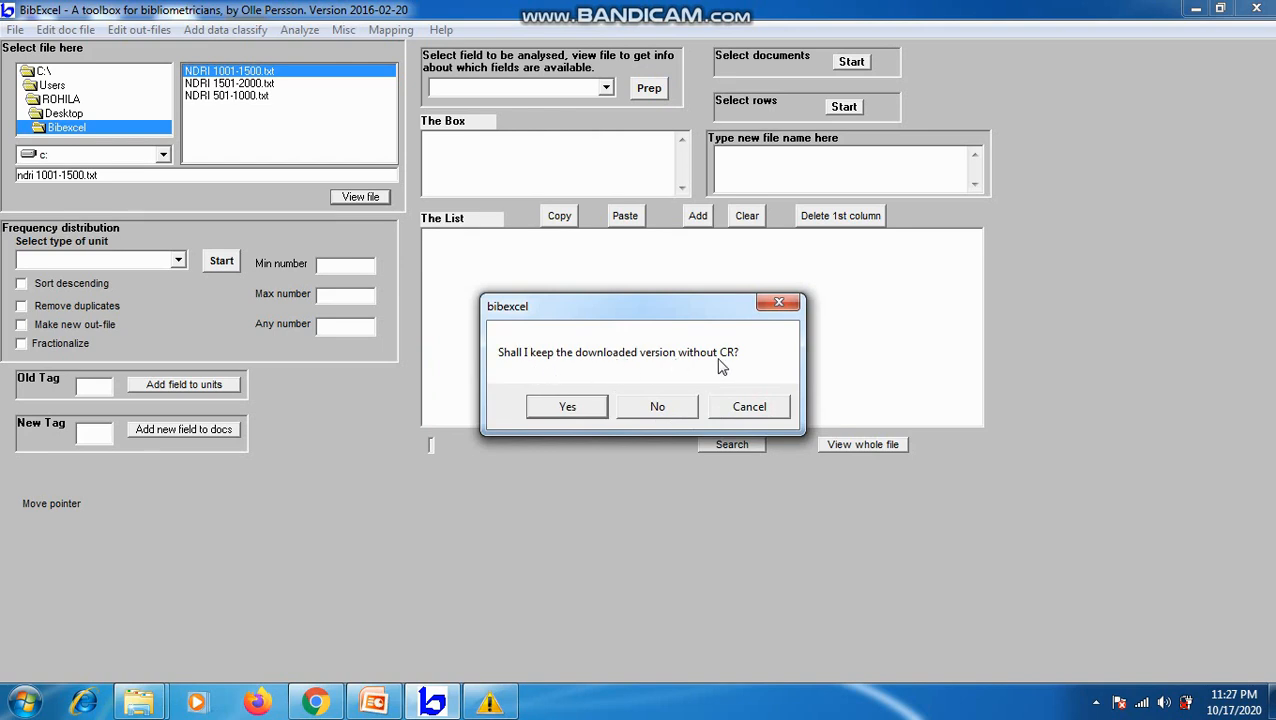
pyautogui.click(676, 410)
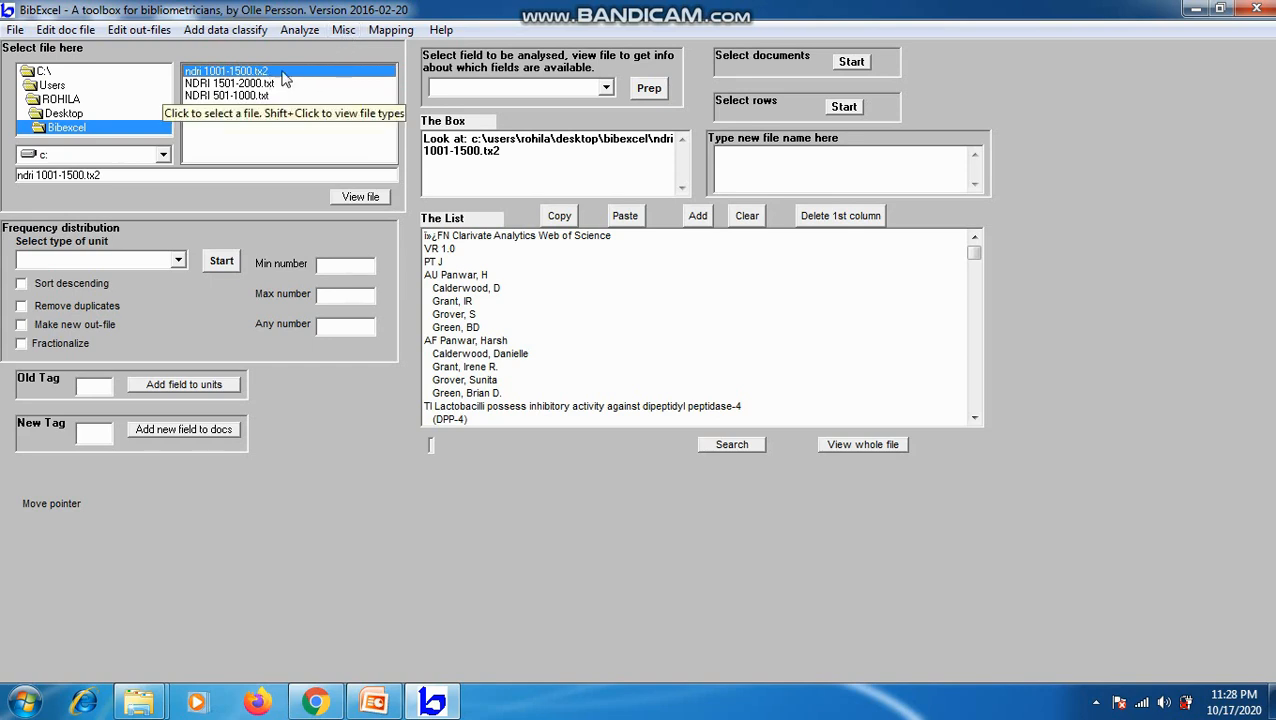
# Convert ndri 1001-1500.tx2 from Web of Science plain text to Dialog format, keeping the DOI numbers in the cited references.
pyautogui.click(343, 31)
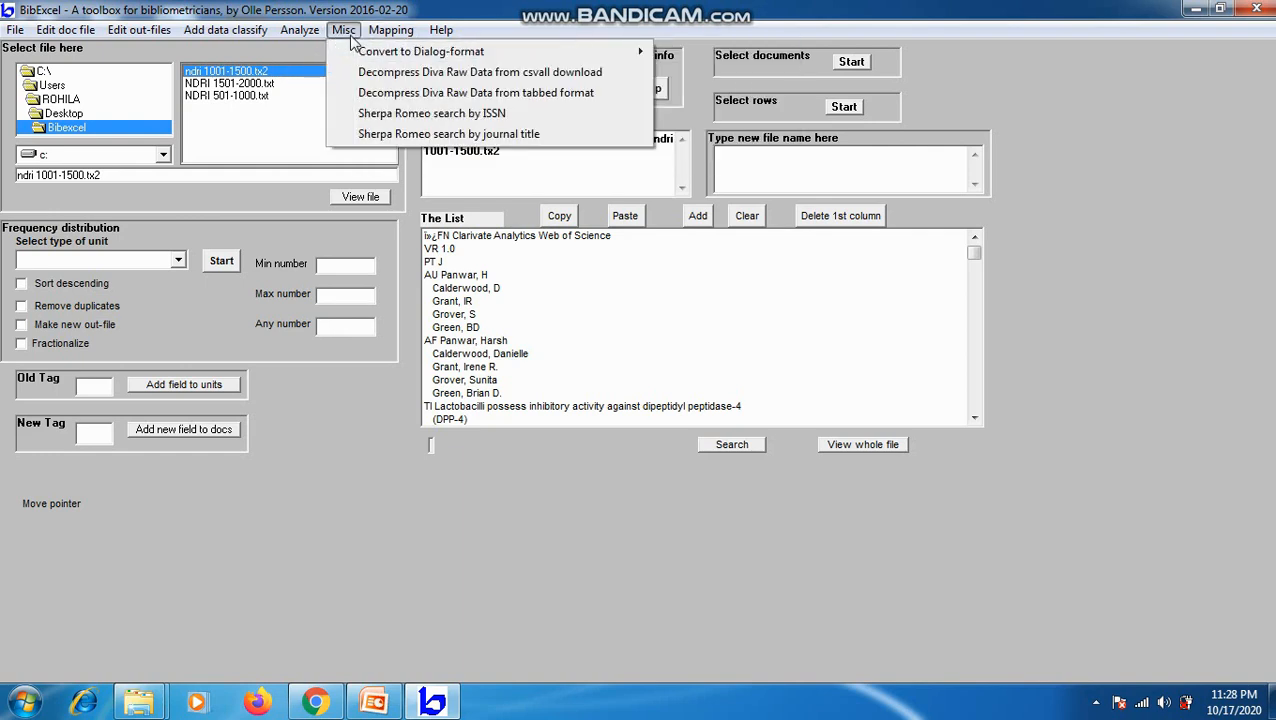
pyautogui.moveTo(405, 56)
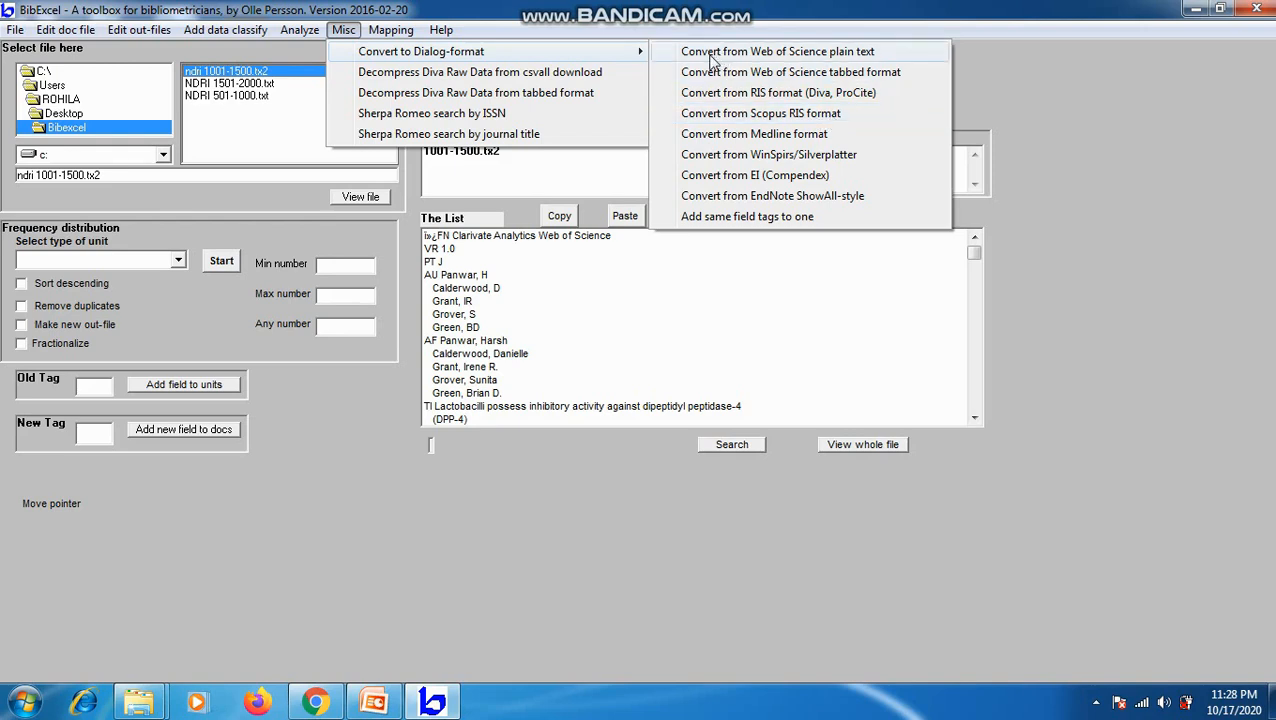
pyautogui.click(787, 55)
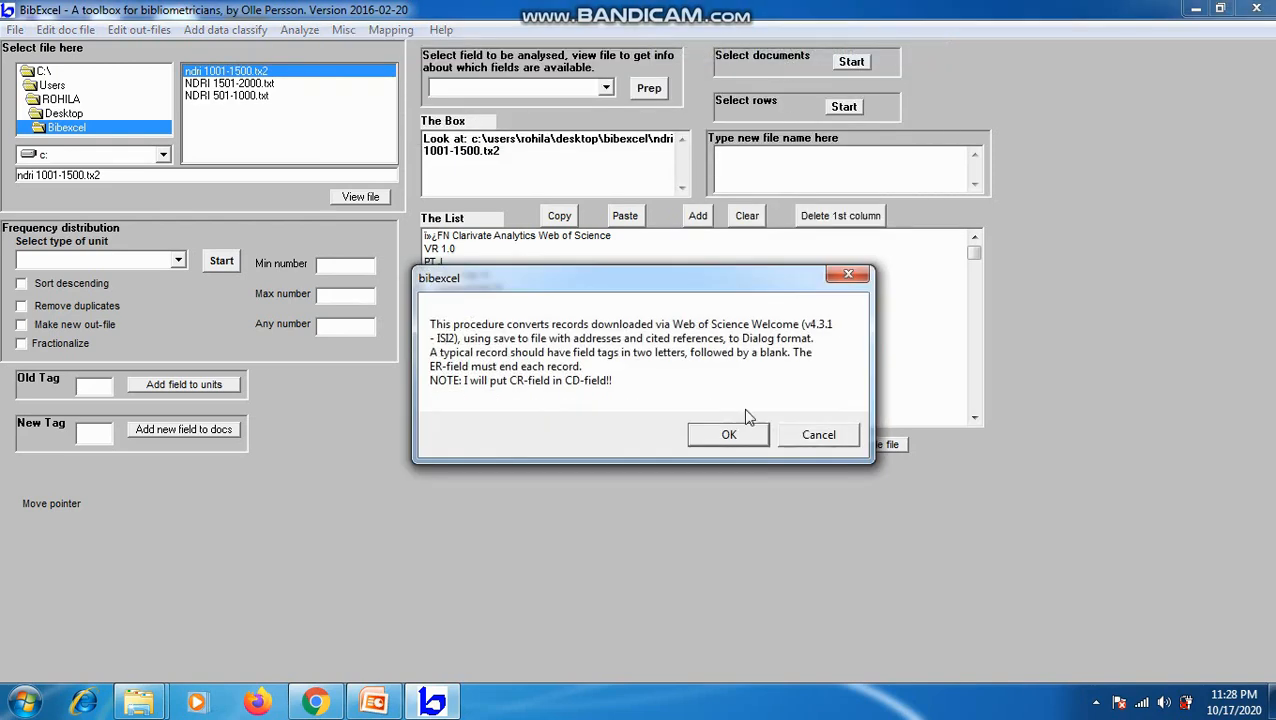
pyautogui.click(728, 442)
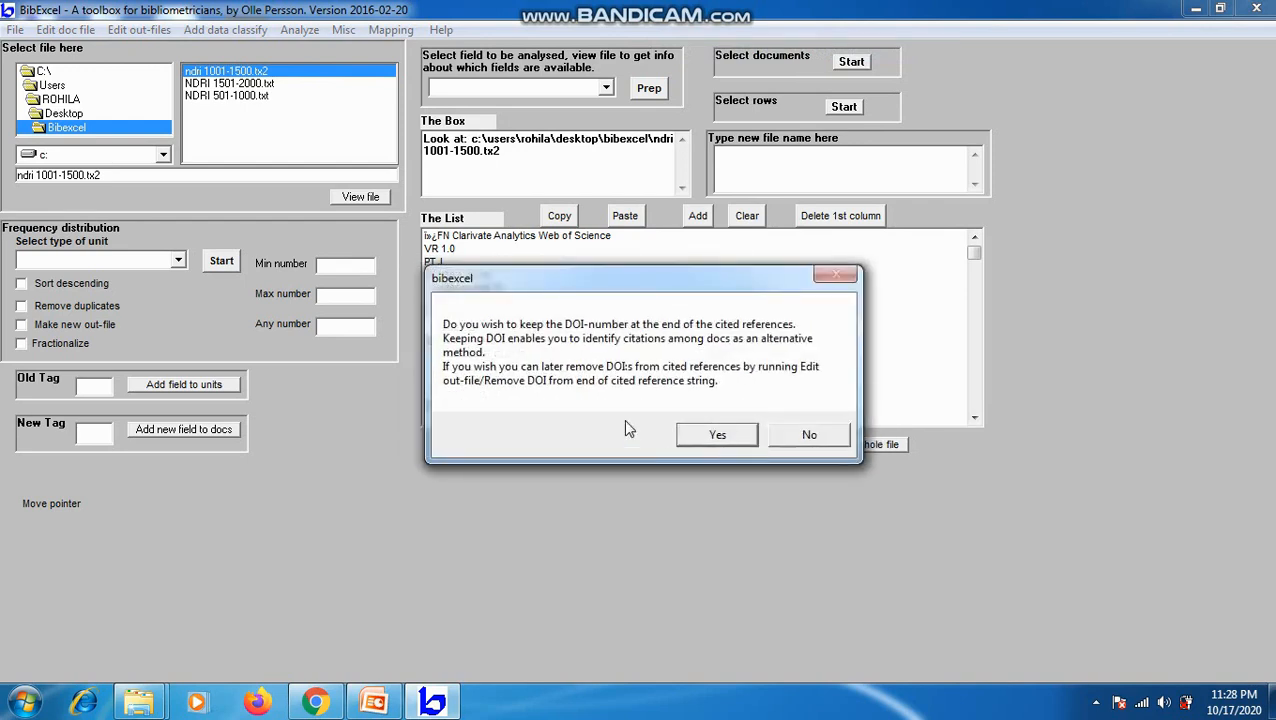
pyautogui.click(718, 437)
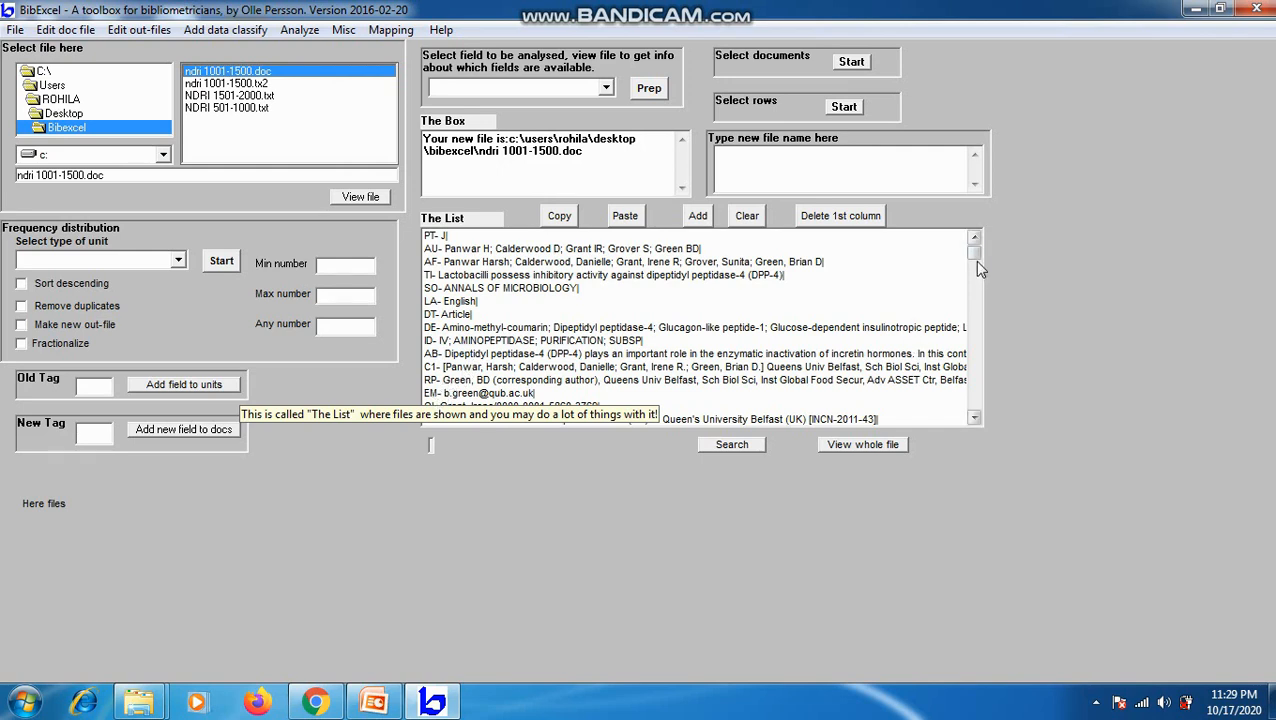
pyautogui.moveTo(974, 256)
pyautogui.mouseDown()
pyautogui.moveTo(975, 281)
pyautogui.moveTo(975, 260)
pyautogui.mouseUp()
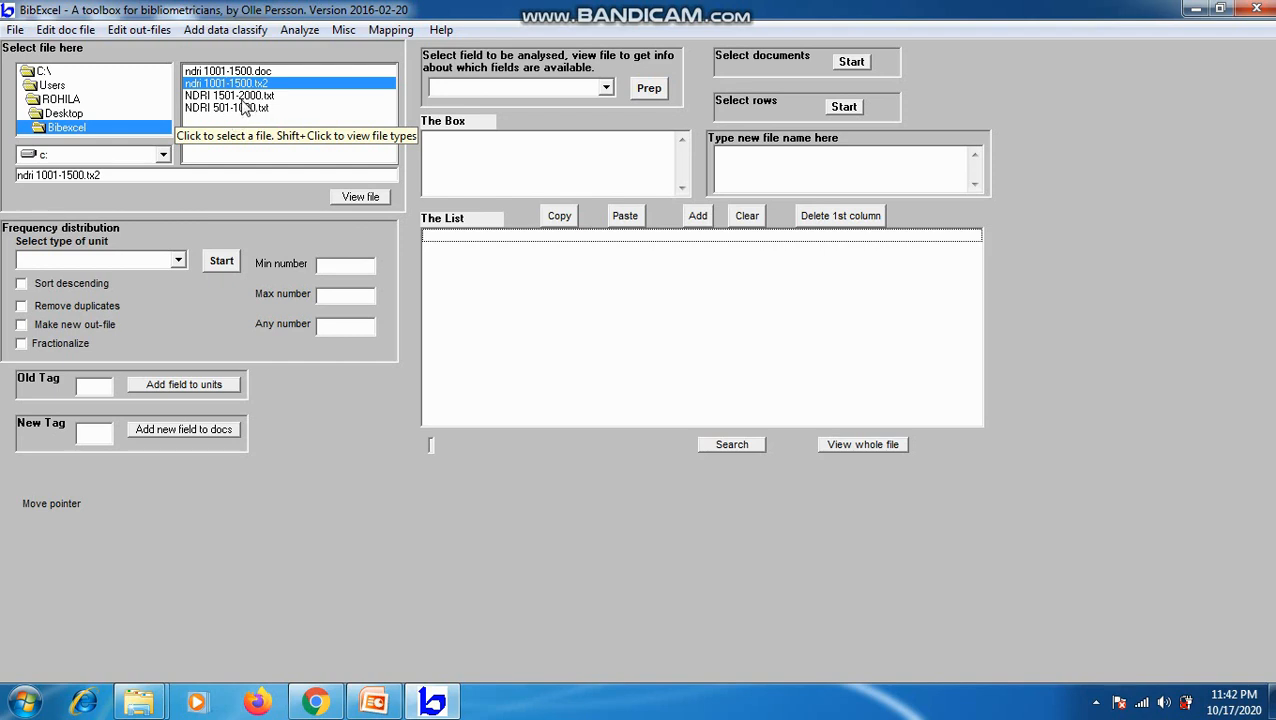
# Select NDRI 1501-2000.txt and NDRI 501-1000.txt together and fill in the current file path as the new file name.
pyautogui.click(239, 96)
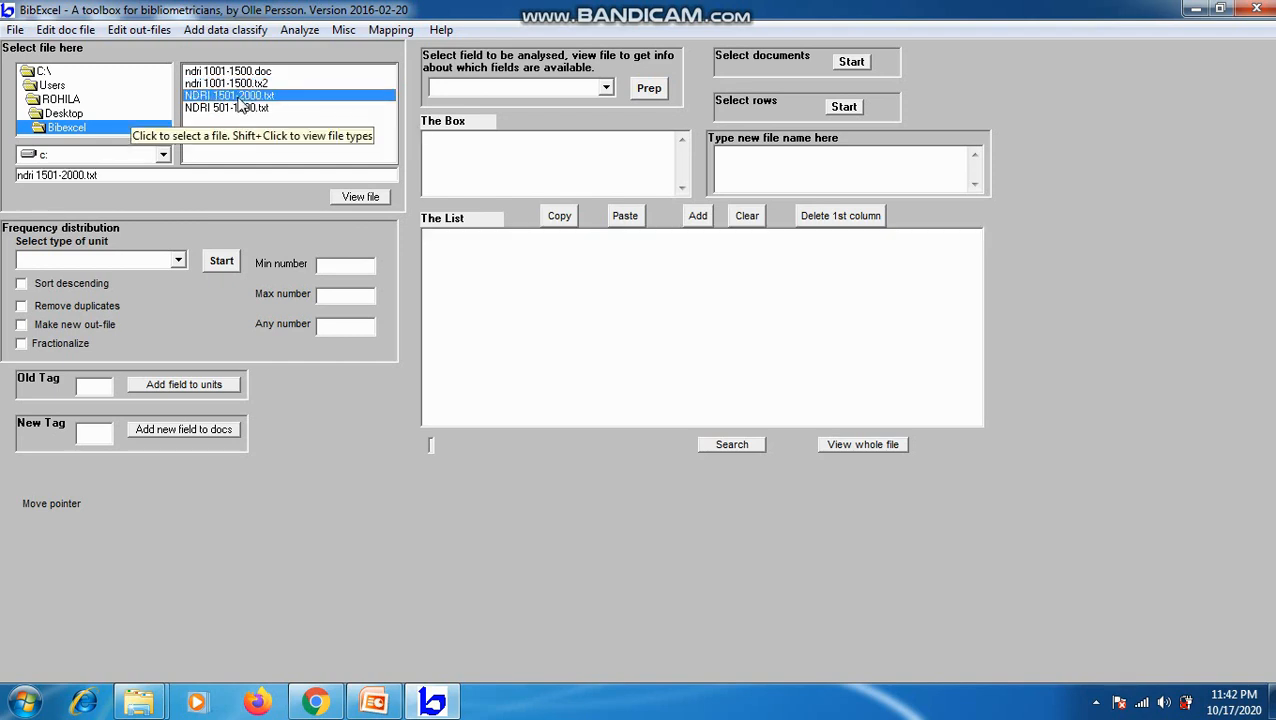
pyautogui.keyDown('ctrl'); pyautogui.click(241, 110); pyautogui.keyUp('ctrl')
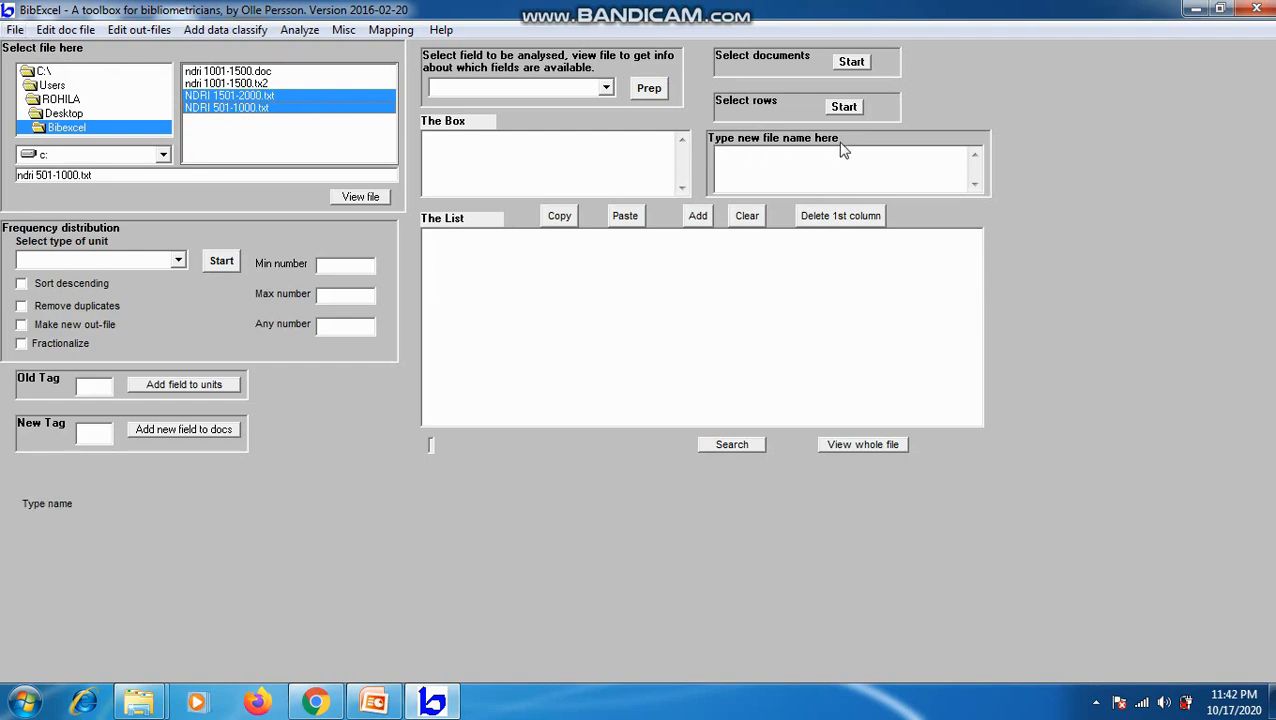
pyautogui.doubleClick(729, 161)
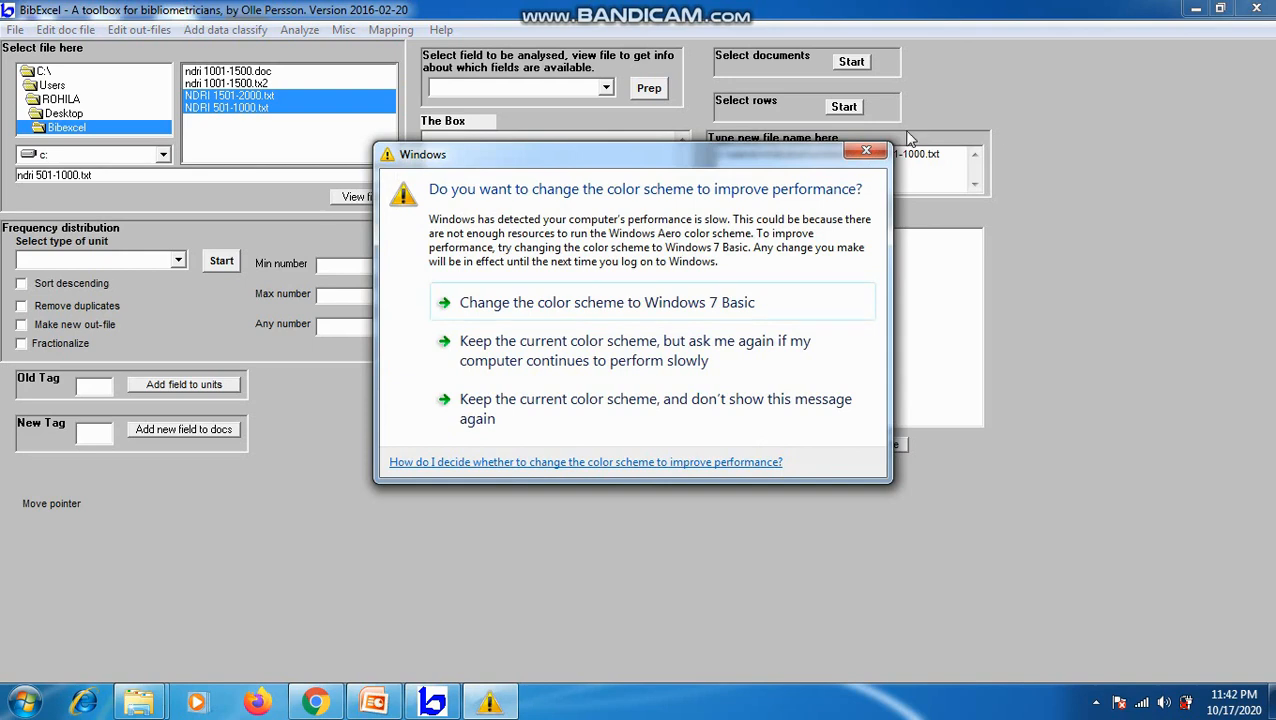
pyautogui.click(866, 151)
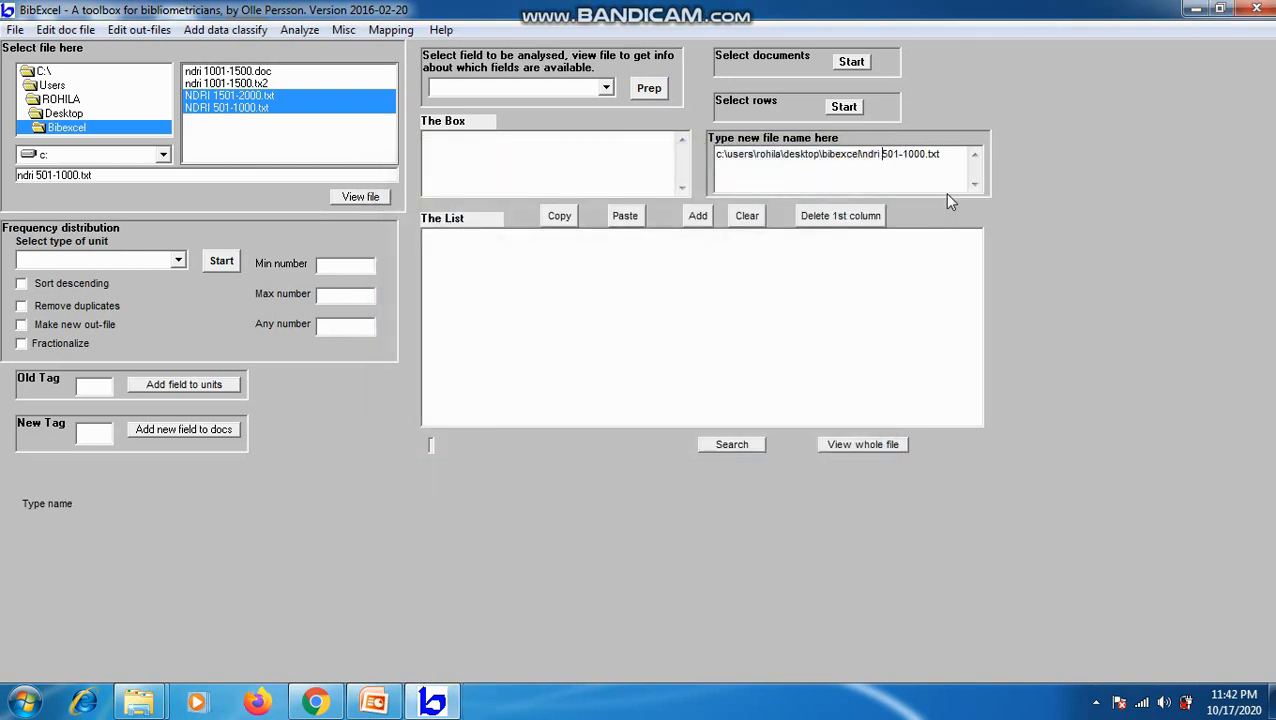
# Change the new file name in the path to ndri Final.txt.
pyautogui.press('Delete')
pyautogui.press('Delete')
pyautogui.press('Delete')
pyautogui.press('Delete')
pyautogui.press('Delete')
pyautogui.press('Delete')
pyautogui.press('Delete')
pyautogui.press('Delete')
pyautogui.write('1INAL')
pyautogui.press('BackSpace')
pyautogui.press('BackSpace')
pyautogui.press('BackSpace')
pyautogui.press('BackSpace')
pyautogui.press('BackSpace')
pyautogui.press('BackSpace')
pyautogui.press('capslock')
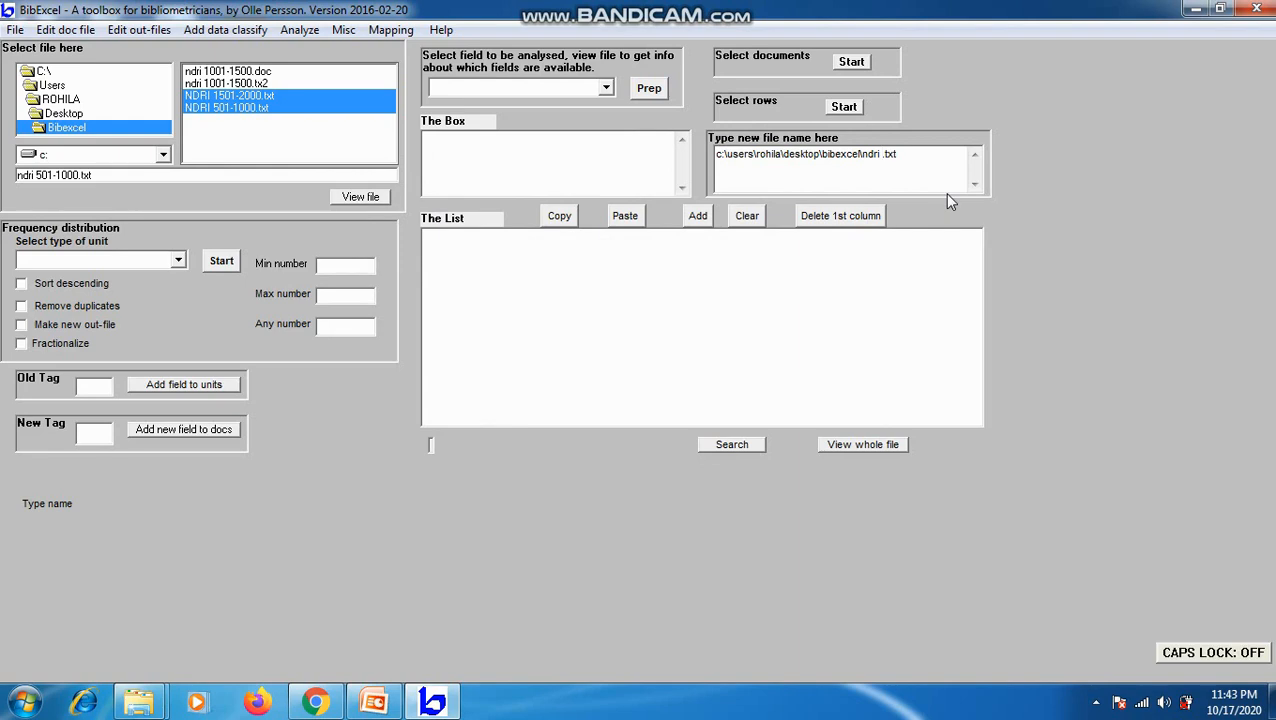
pyautogui.write('Final')
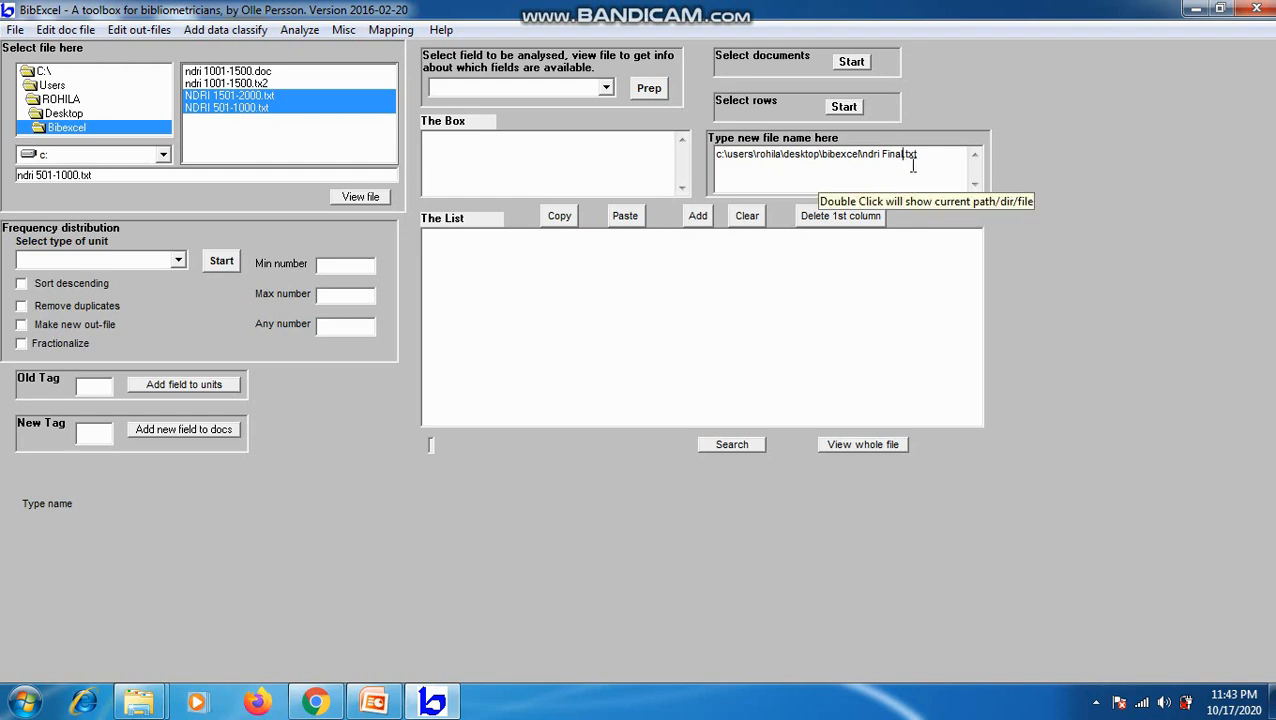
# Append the selected files NDRI 1501-2000.txt and NDRI 501-1000.txt to ndri Final.txt.
pyautogui.click(18, 31)
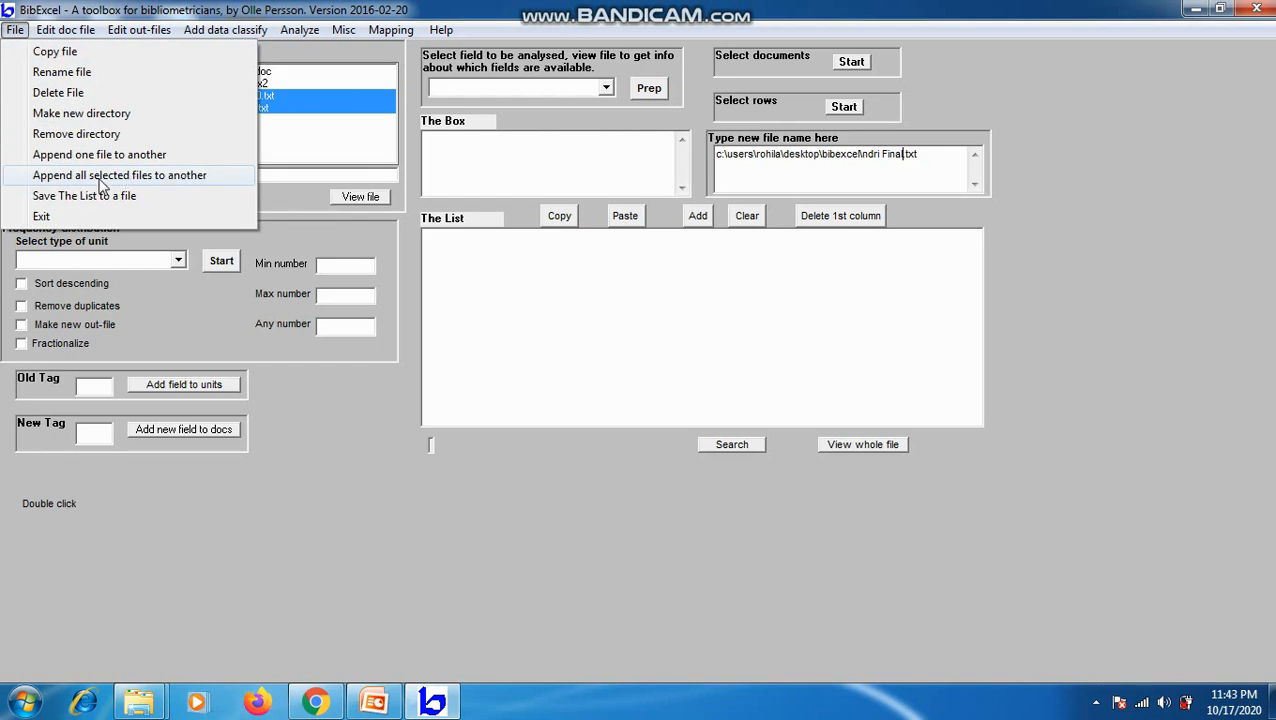
pyautogui.click(166, 181)
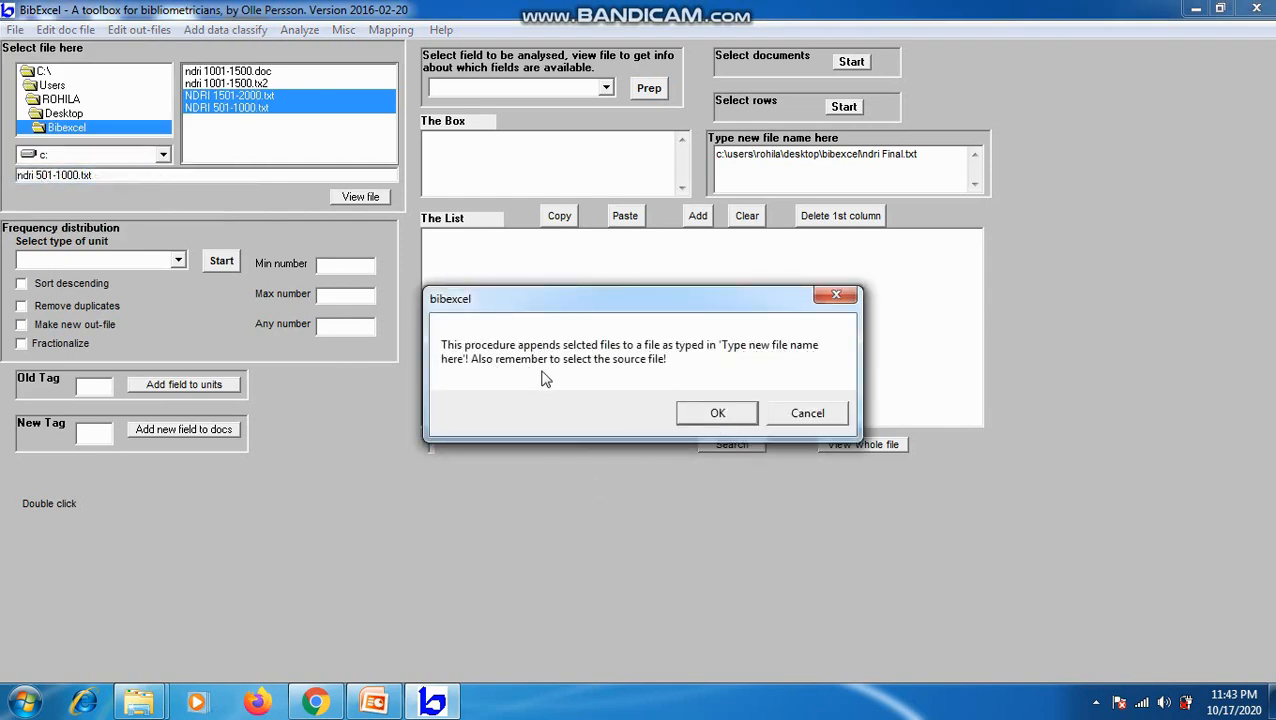
pyautogui.click(717, 414)
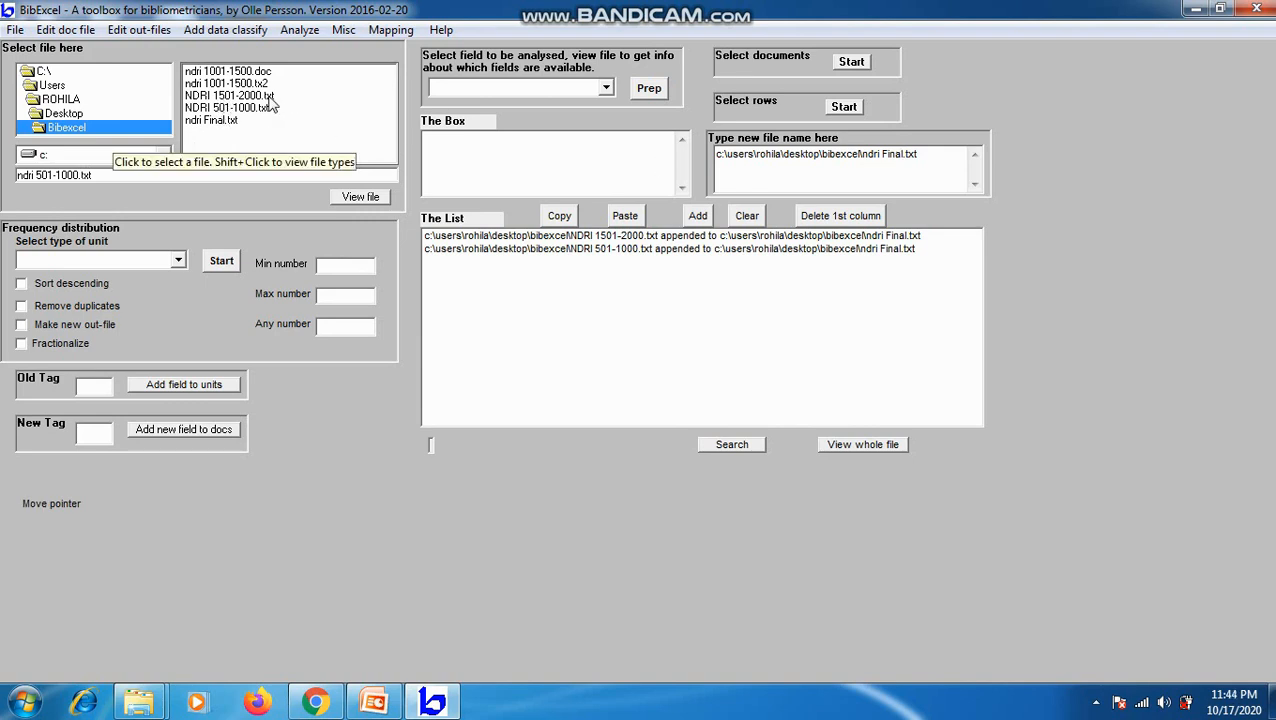
# Replace line feed with carriage return in ndri Final.txt, without keeping the downloaded version.
pyautogui.click(219, 123)
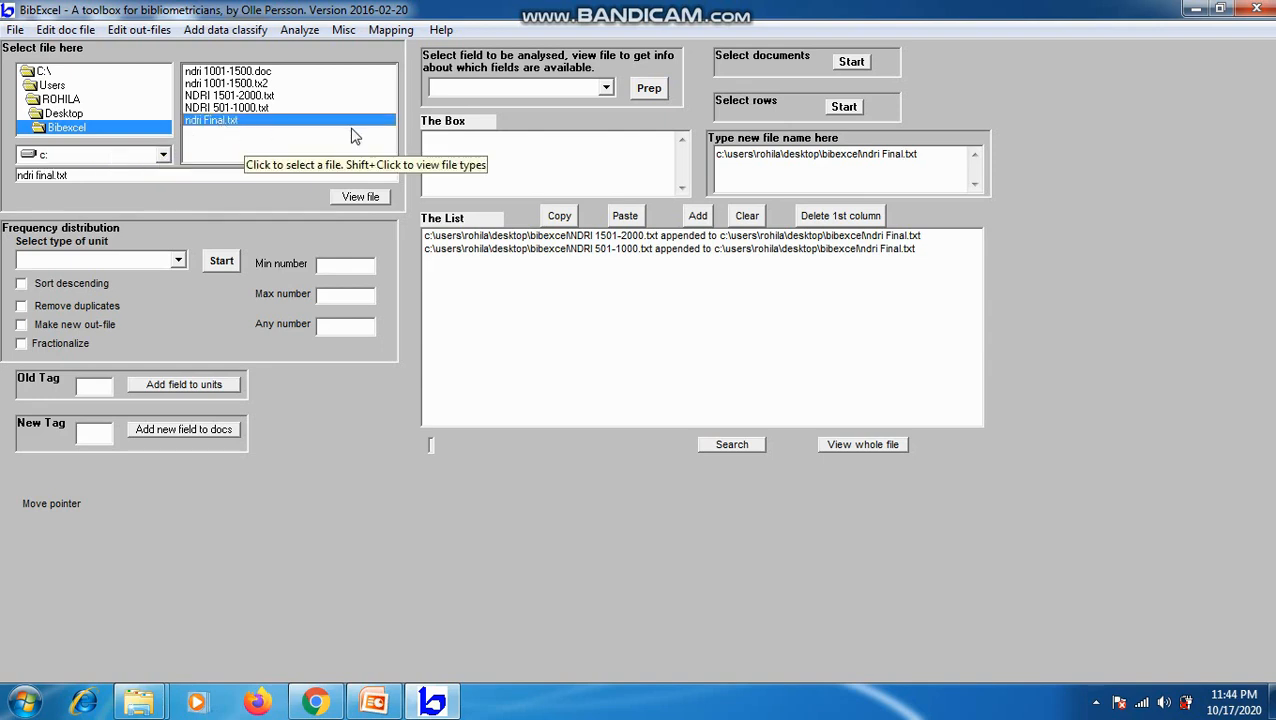
pyautogui.click(66, 30)
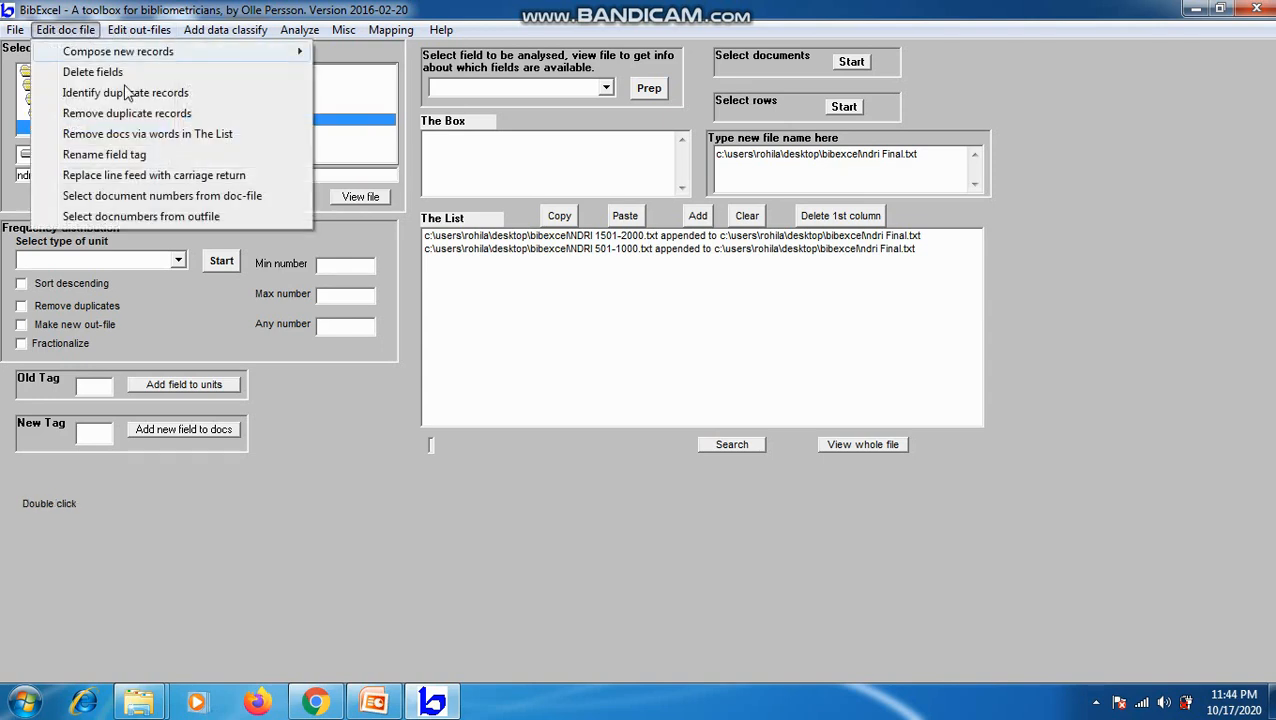
pyautogui.click(238, 178)
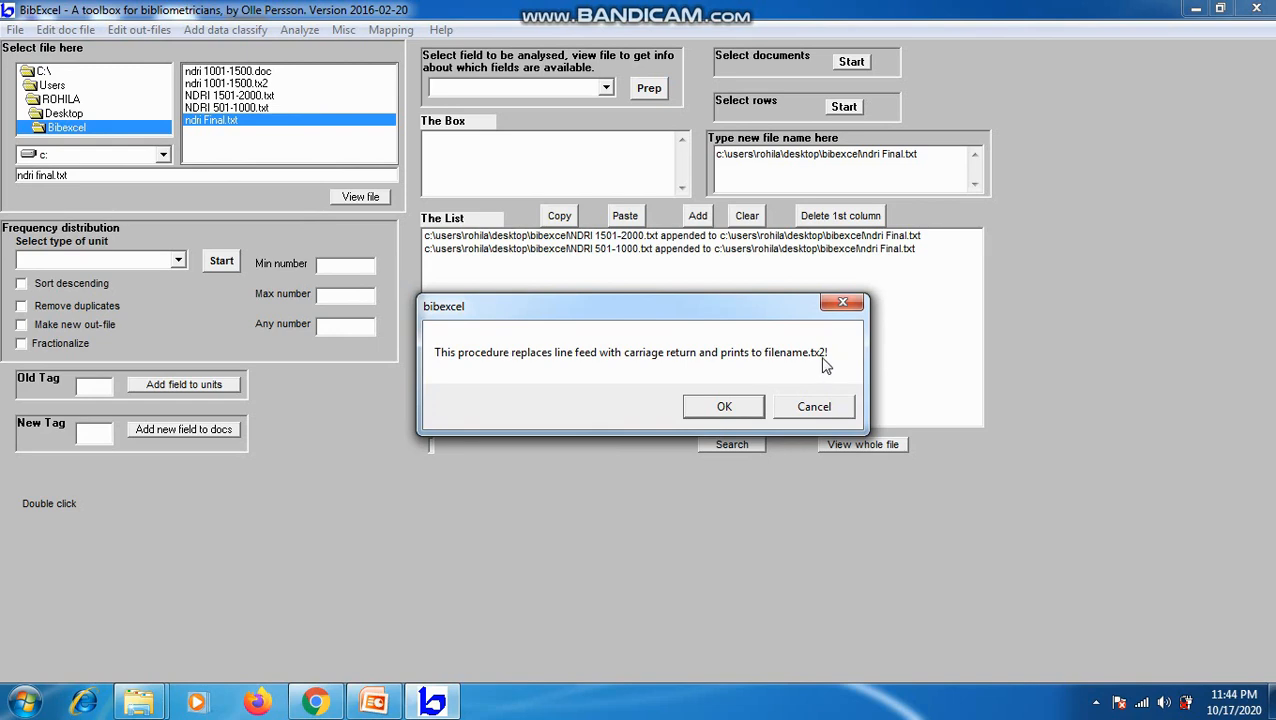
pyautogui.click(722, 410)
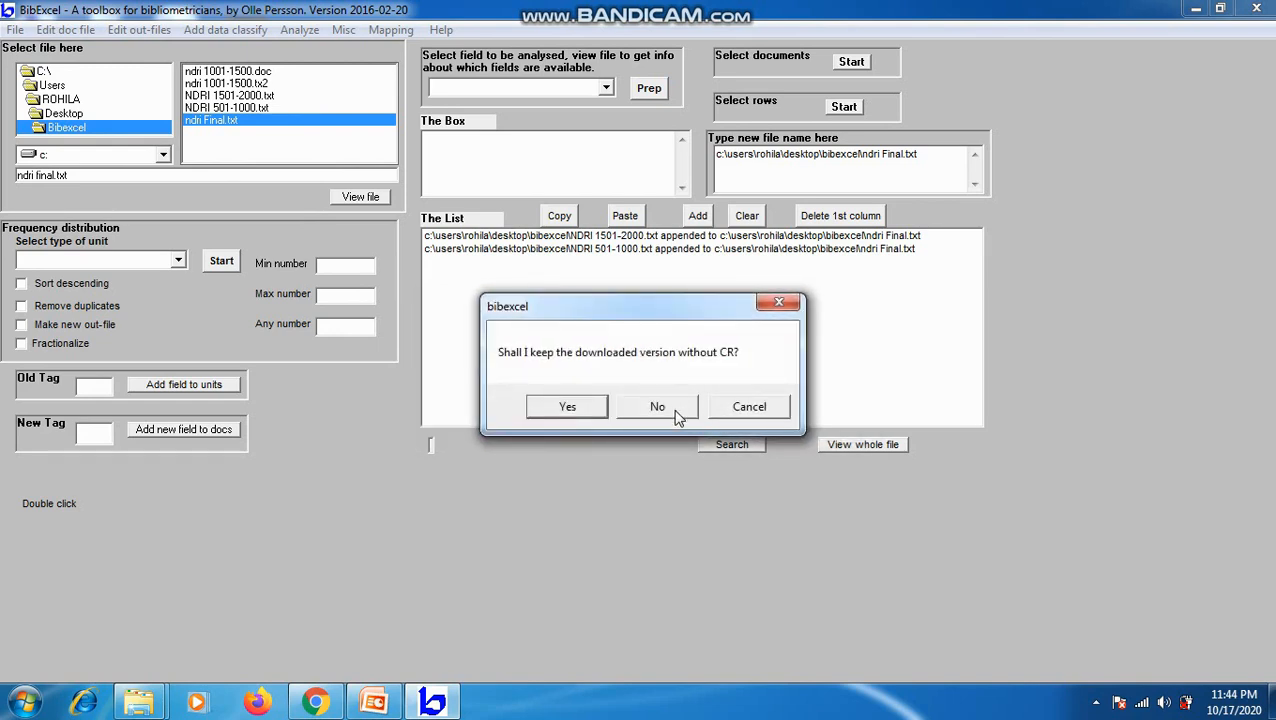
pyautogui.click(676, 417)
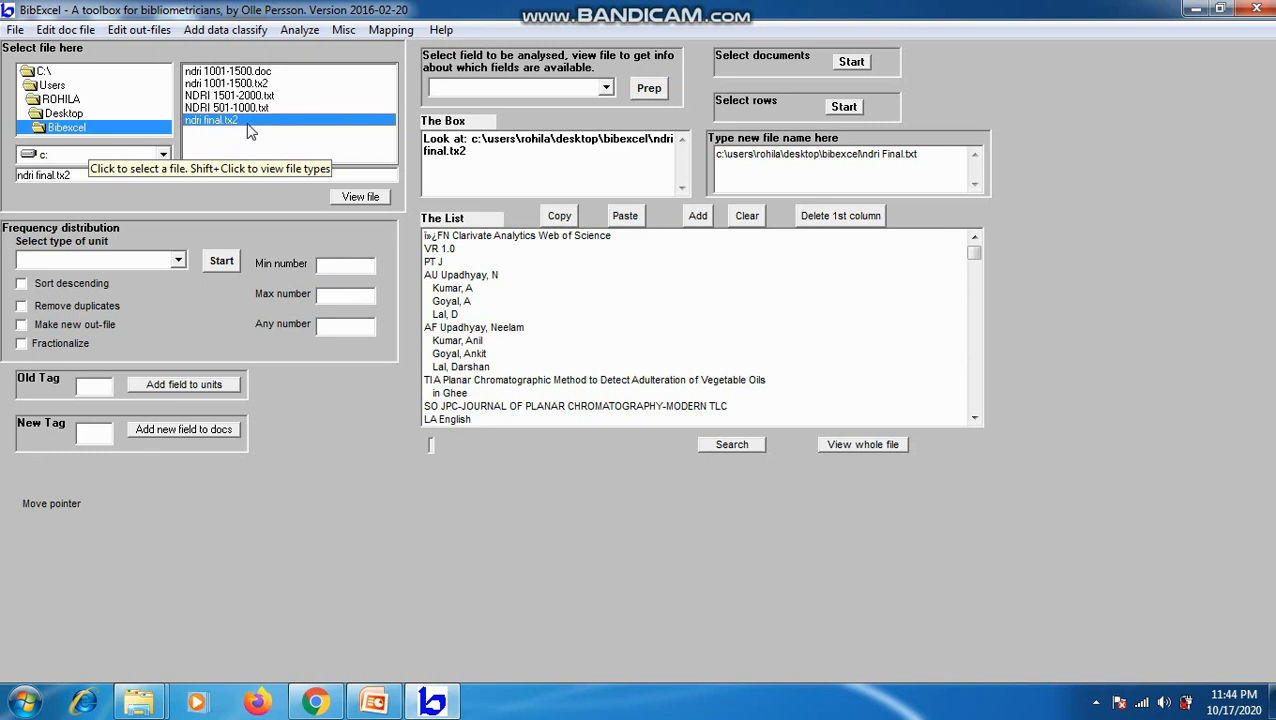
# Convert ndri final.tx2 from Web of Science plain text to Dialog format, keeping the DOI numbers in the cited references.
pyautogui.click(340, 31)
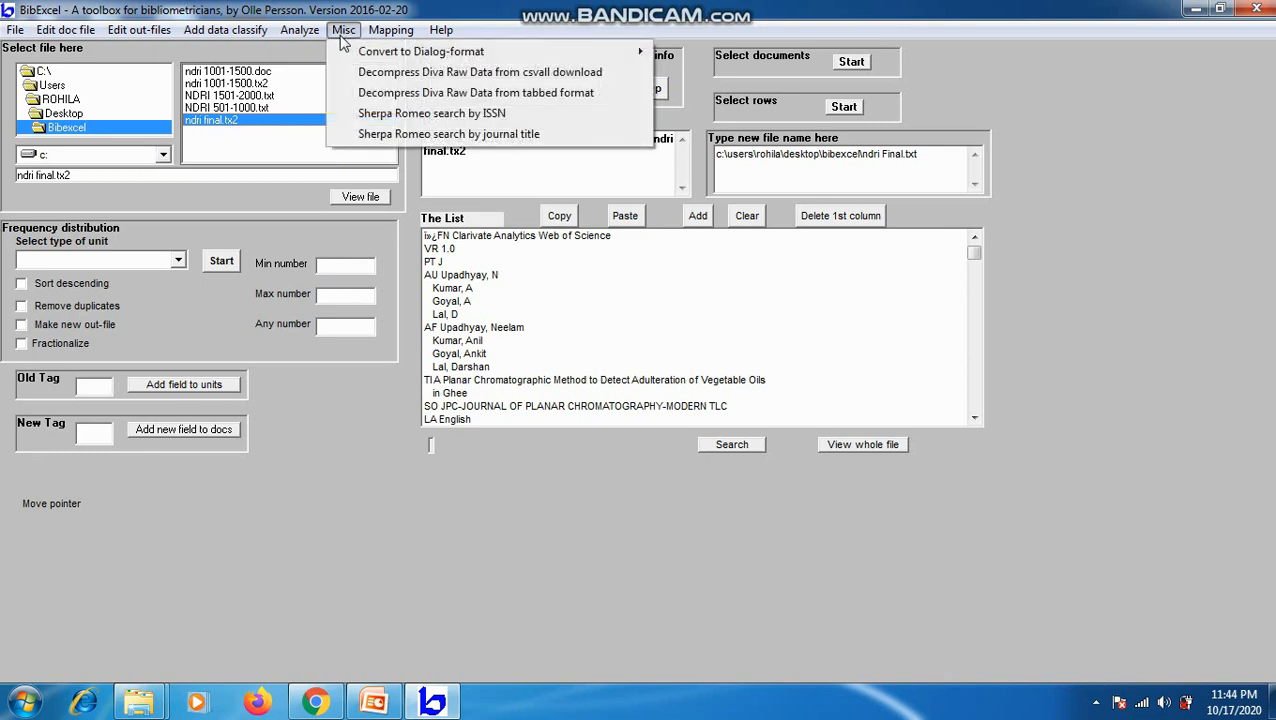
pyautogui.moveTo(400, 60)
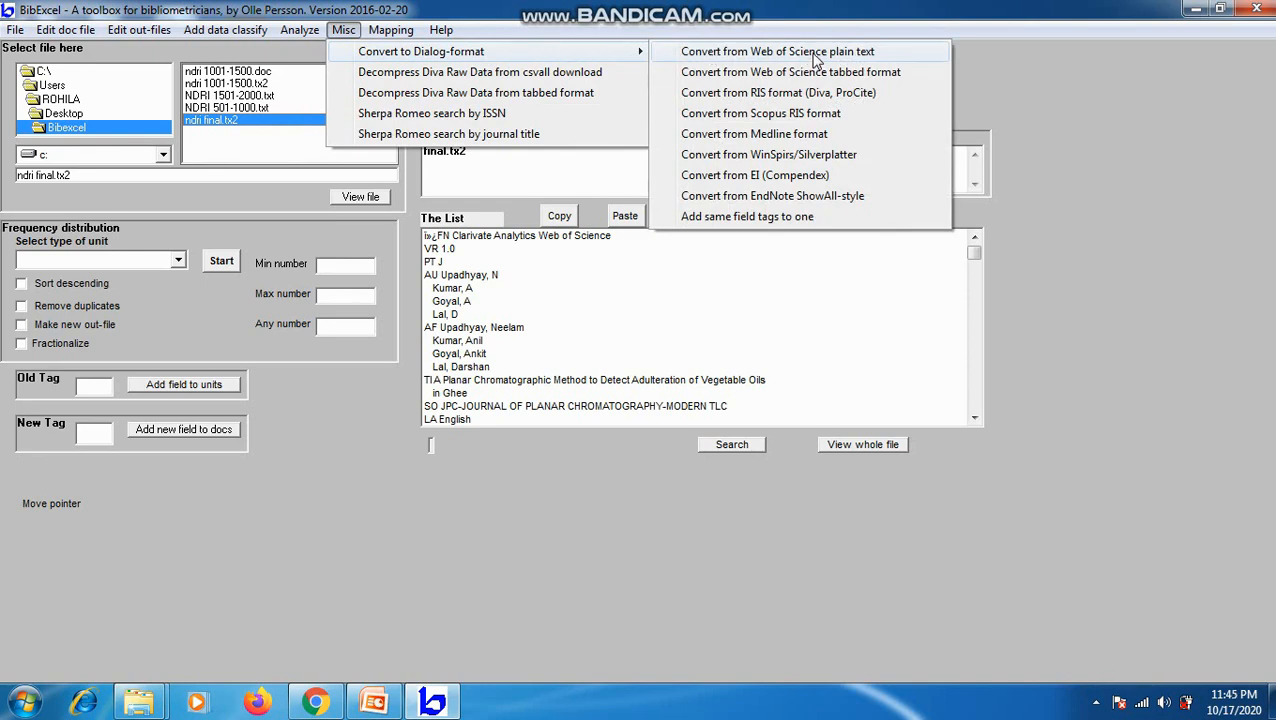
pyautogui.click(814, 57)
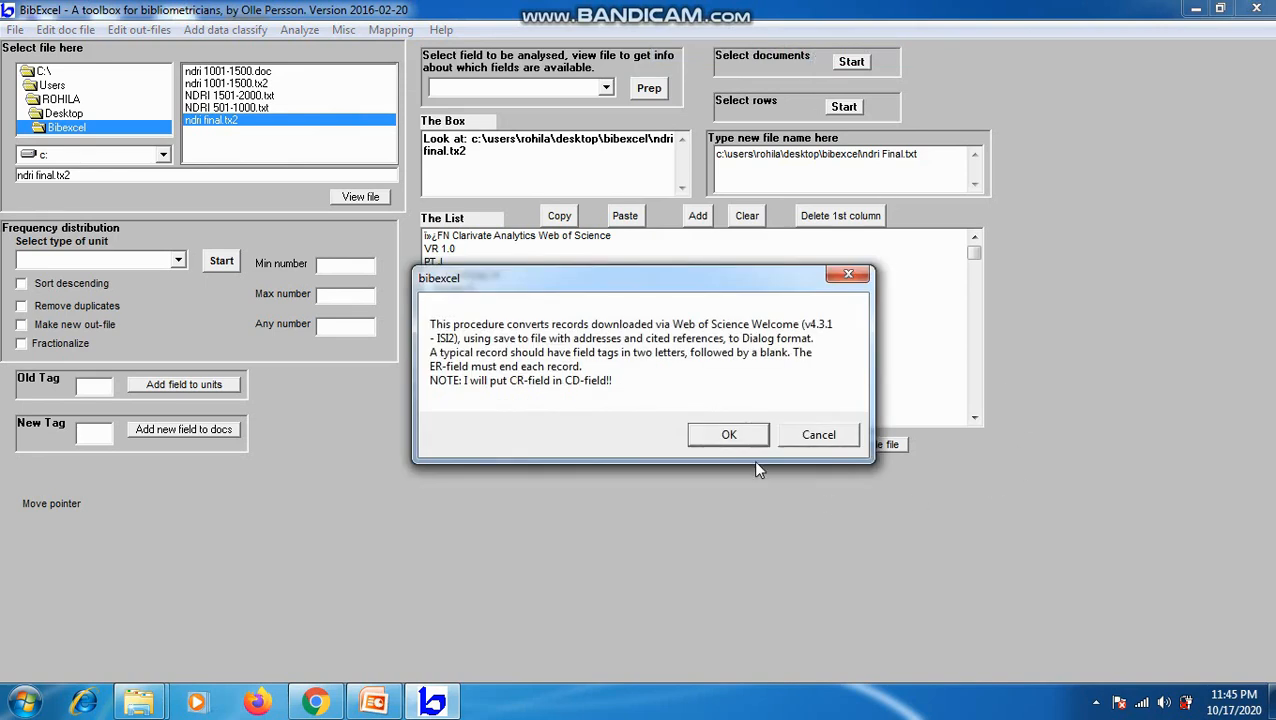
pyautogui.click(729, 440)
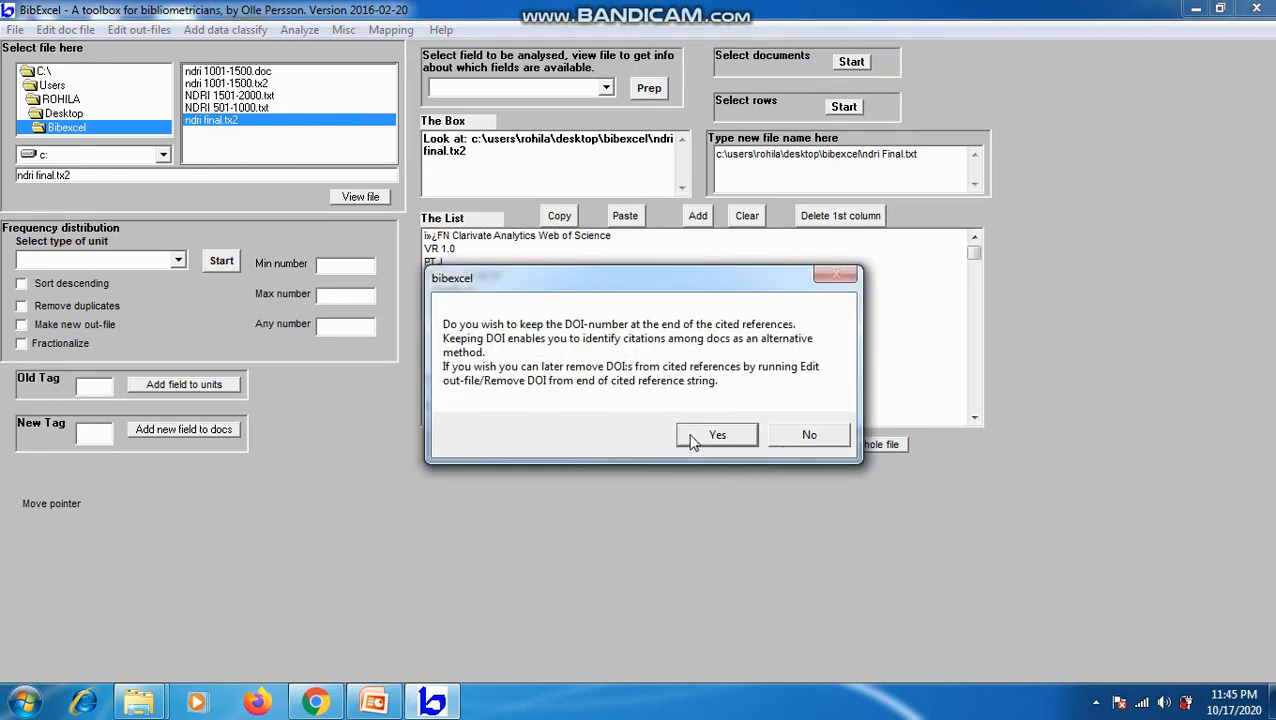
pyautogui.click(697, 443)
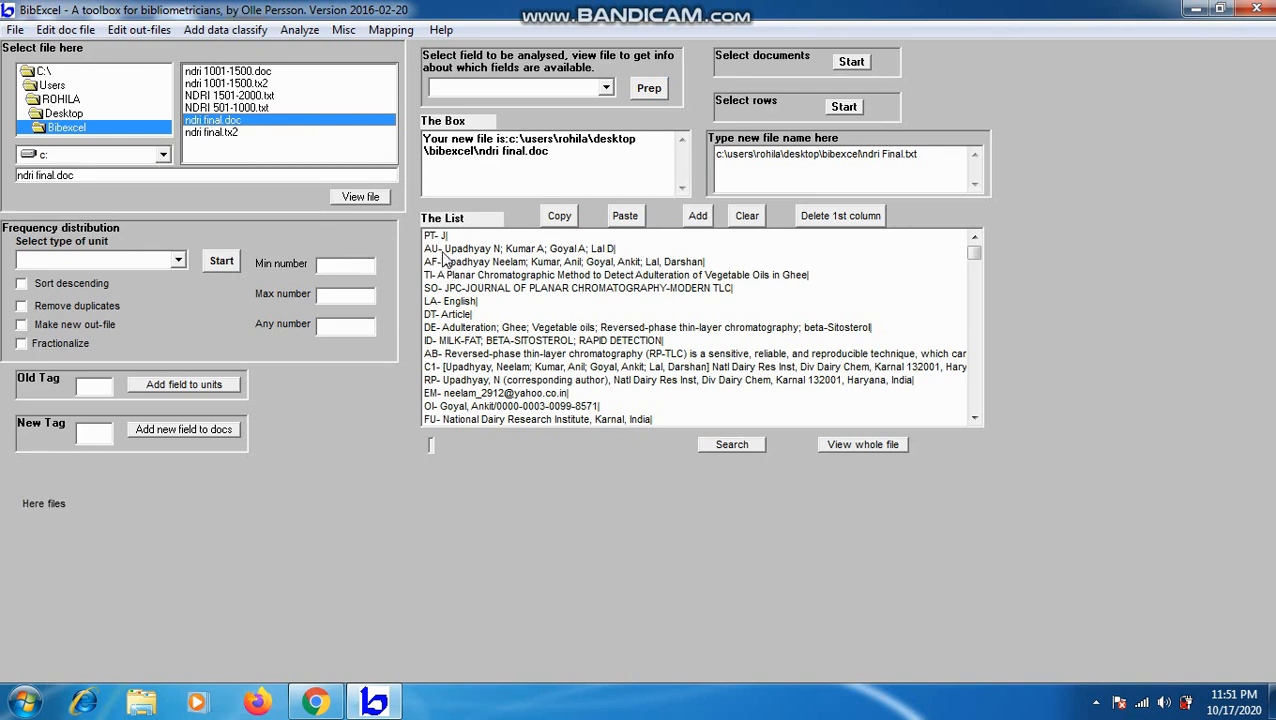
# View ndri final.doc and examine which field tags its first record offers for analysis, from publication type down to volume and issue.
pyautogui.click(362, 196)
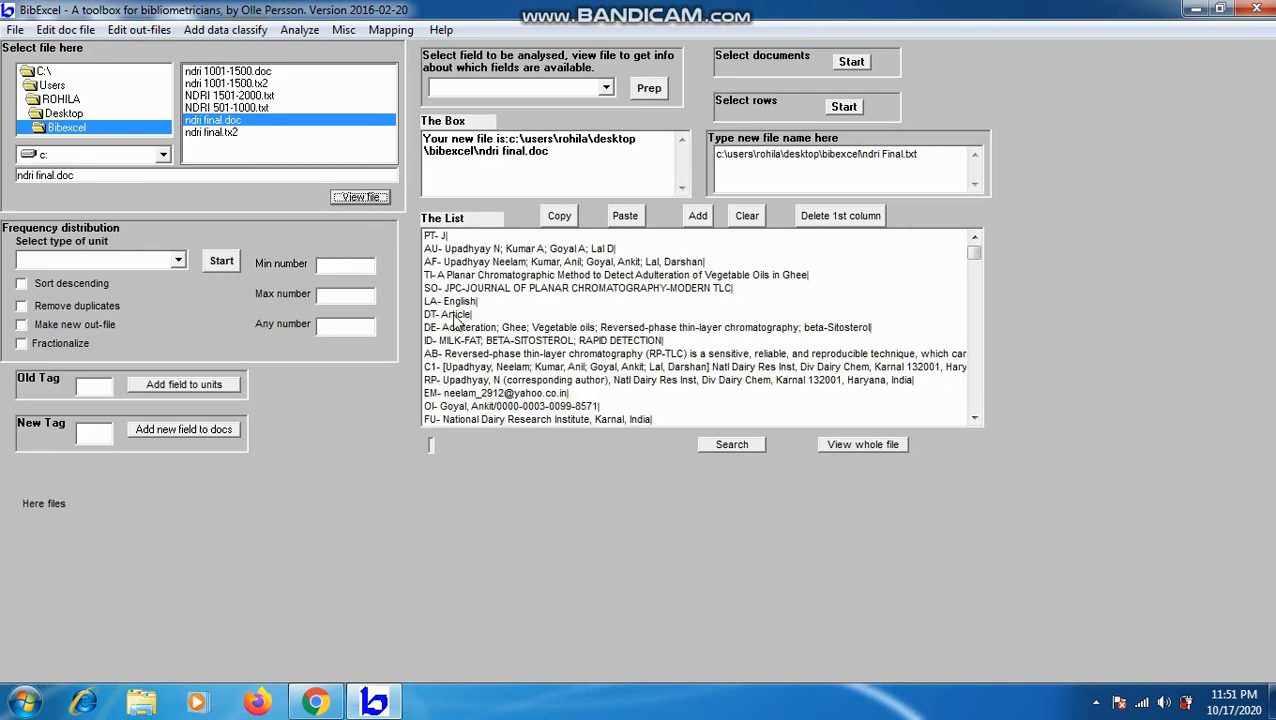
pyautogui.click(973, 418)
pyautogui.click(973, 418)
pyautogui.click(974, 418)
pyautogui.click(974, 418)
pyautogui.click(974, 418)
pyautogui.click(974, 418)
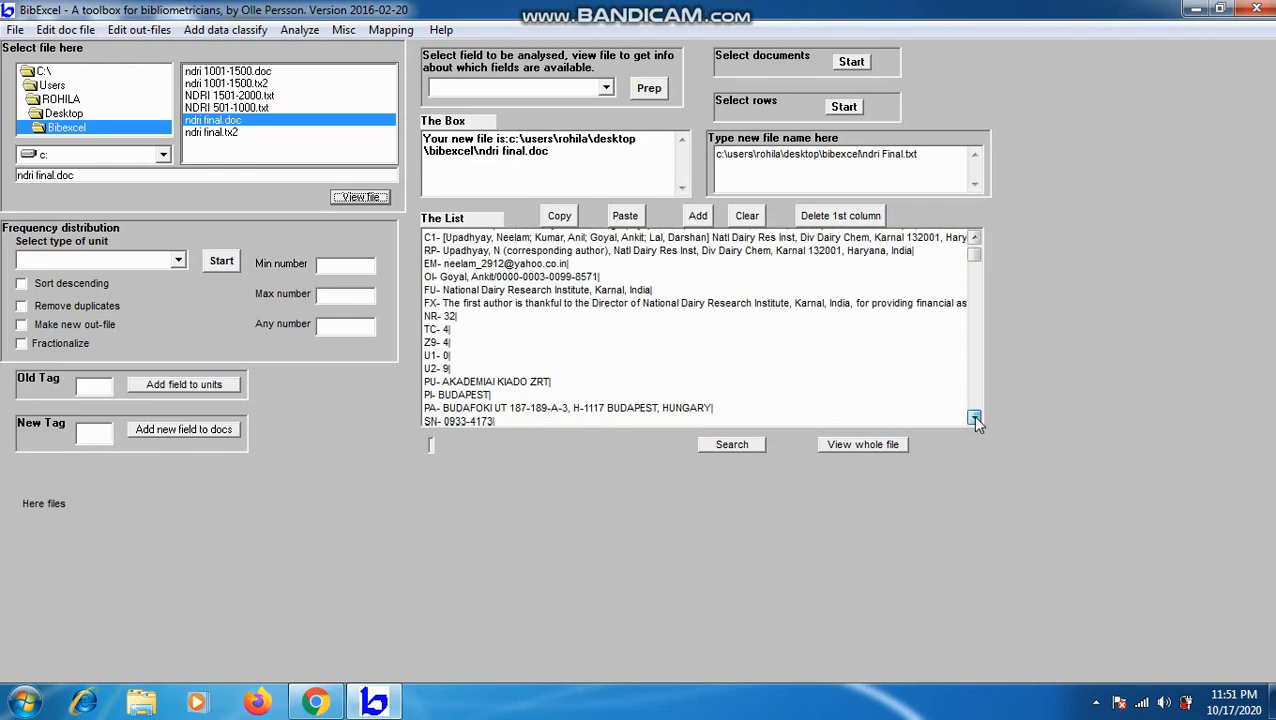
pyautogui.click(974, 418)
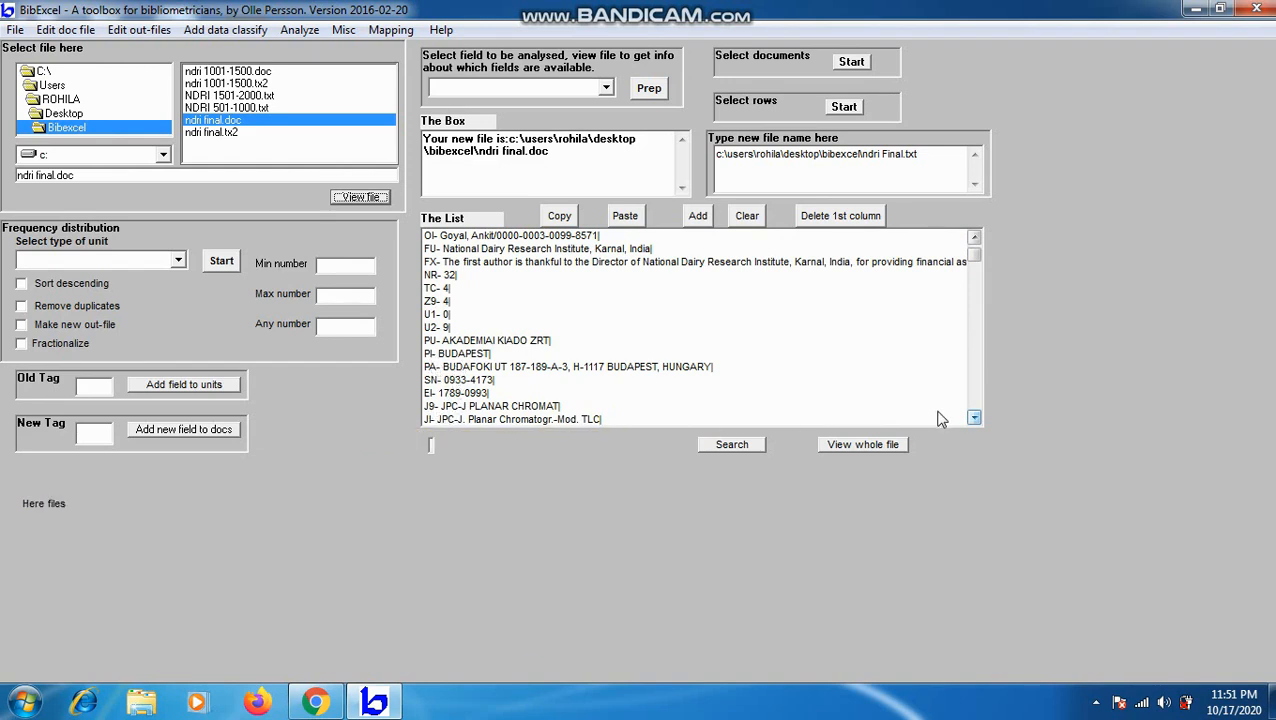
pyautogui.click(975, 421)
pyautogui.click(975, 421)
pyautogui.click(975, 421)
pyautogui.click(975, 421)
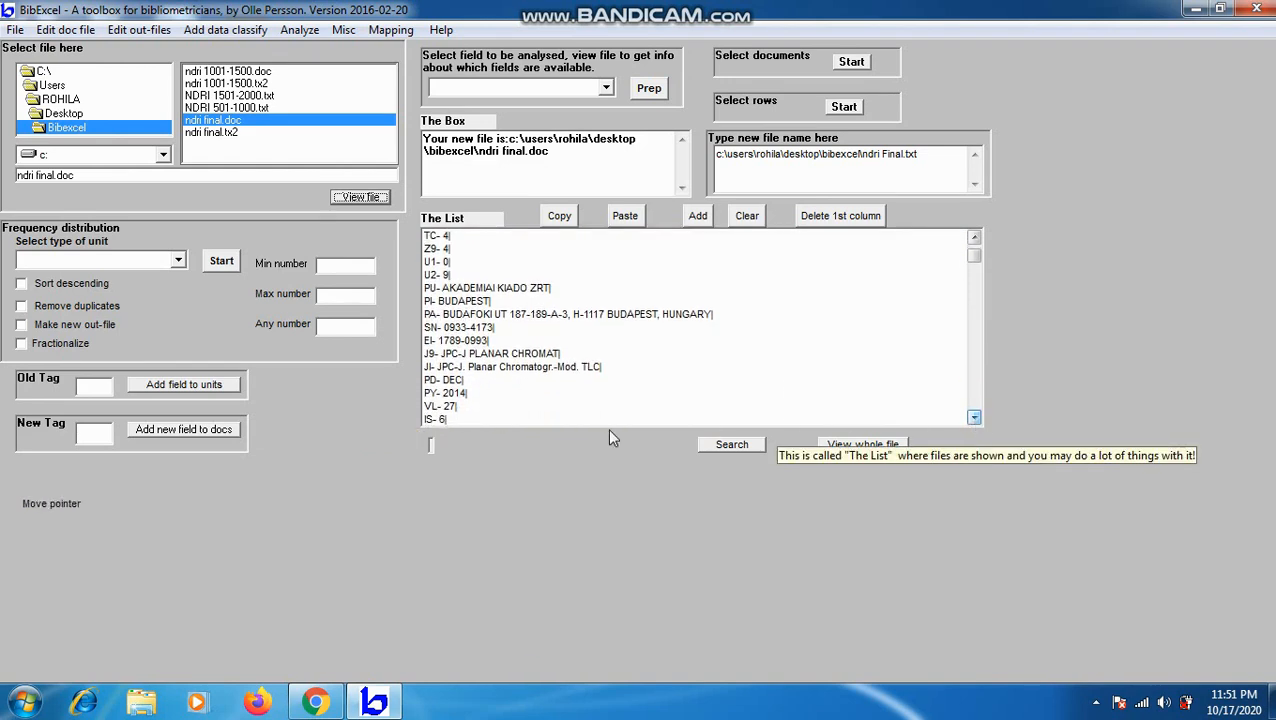
pyautogui.click(975, 421)
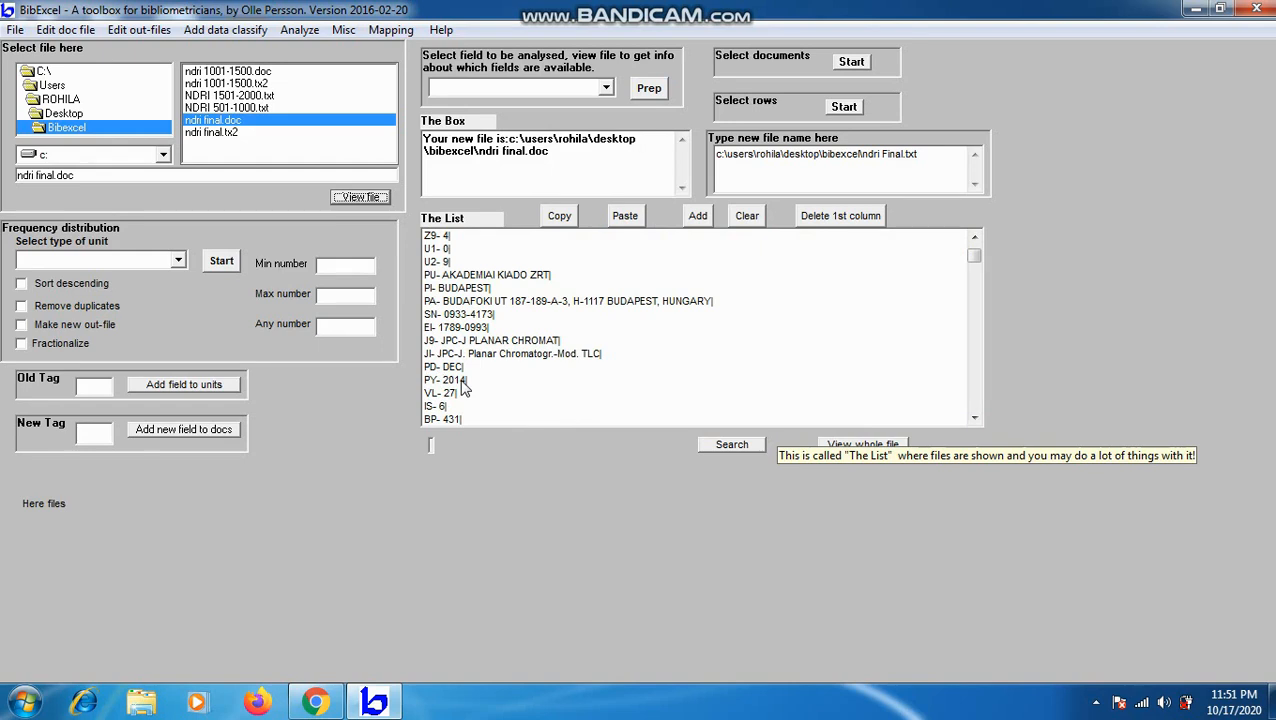
pyautogui.click(974, 240)
pyautogui.moveTo(975, 247); pyautogui.dragTo(975, 247)
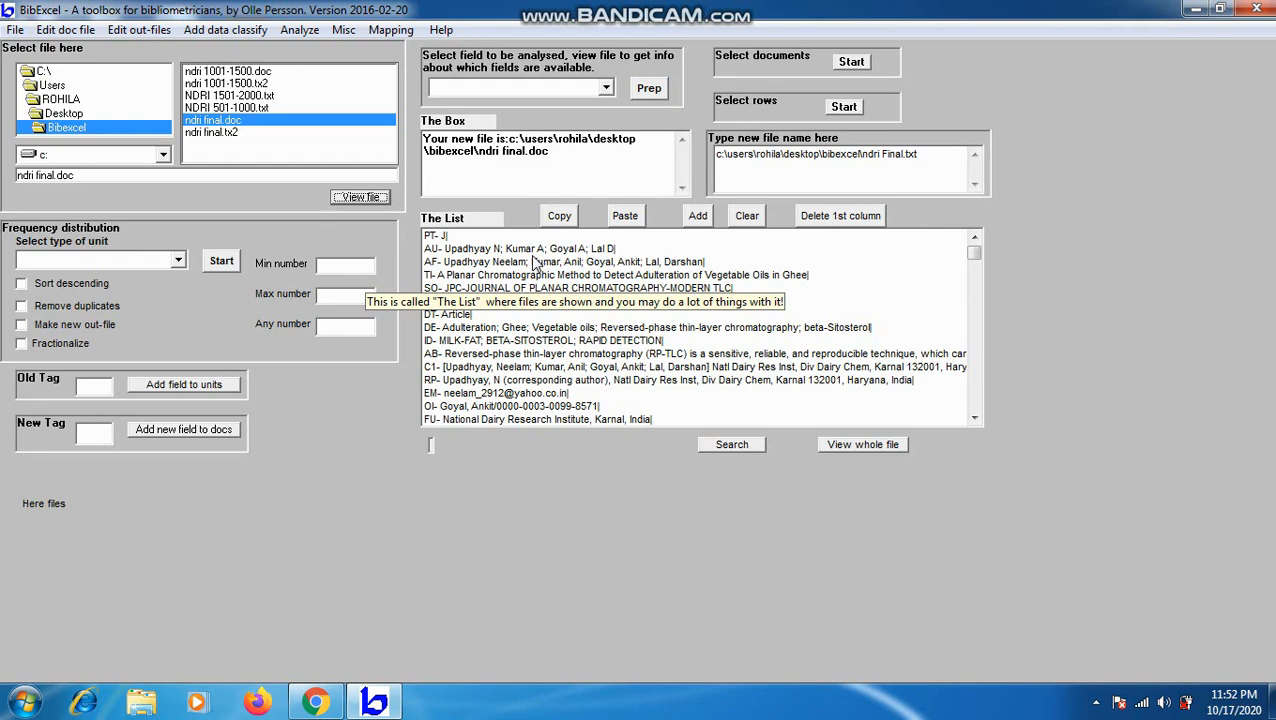
# Make an out-file from the pt field of ndri final.doc, using Whole field intact as the field type.
pyautogui.click(93, 386)
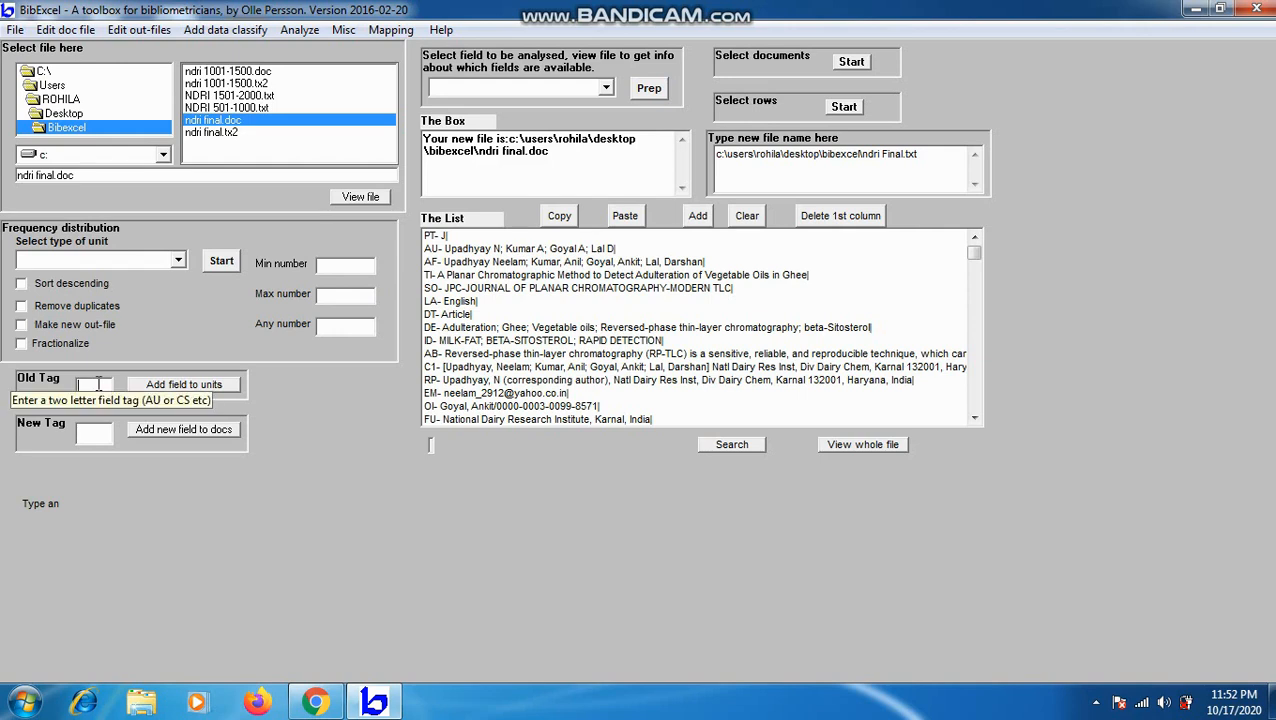
pyautogui.write('pt')
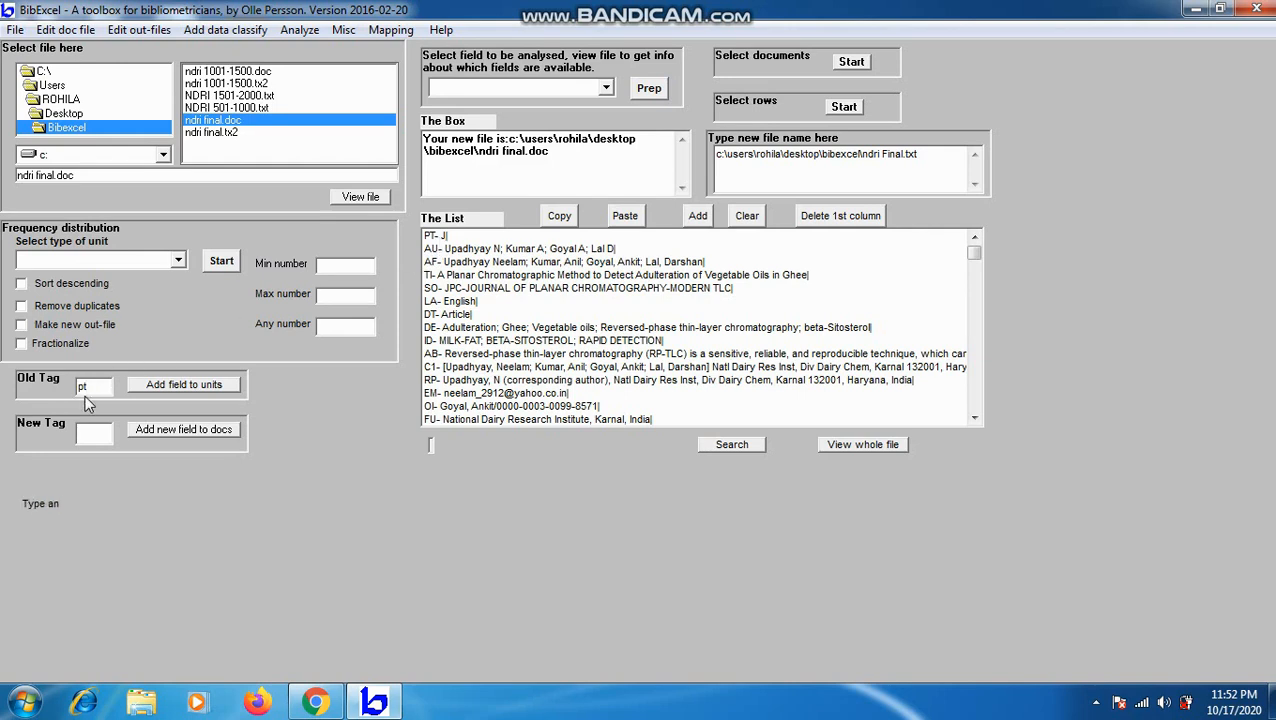
pyautogui.moveTo(430, 250)
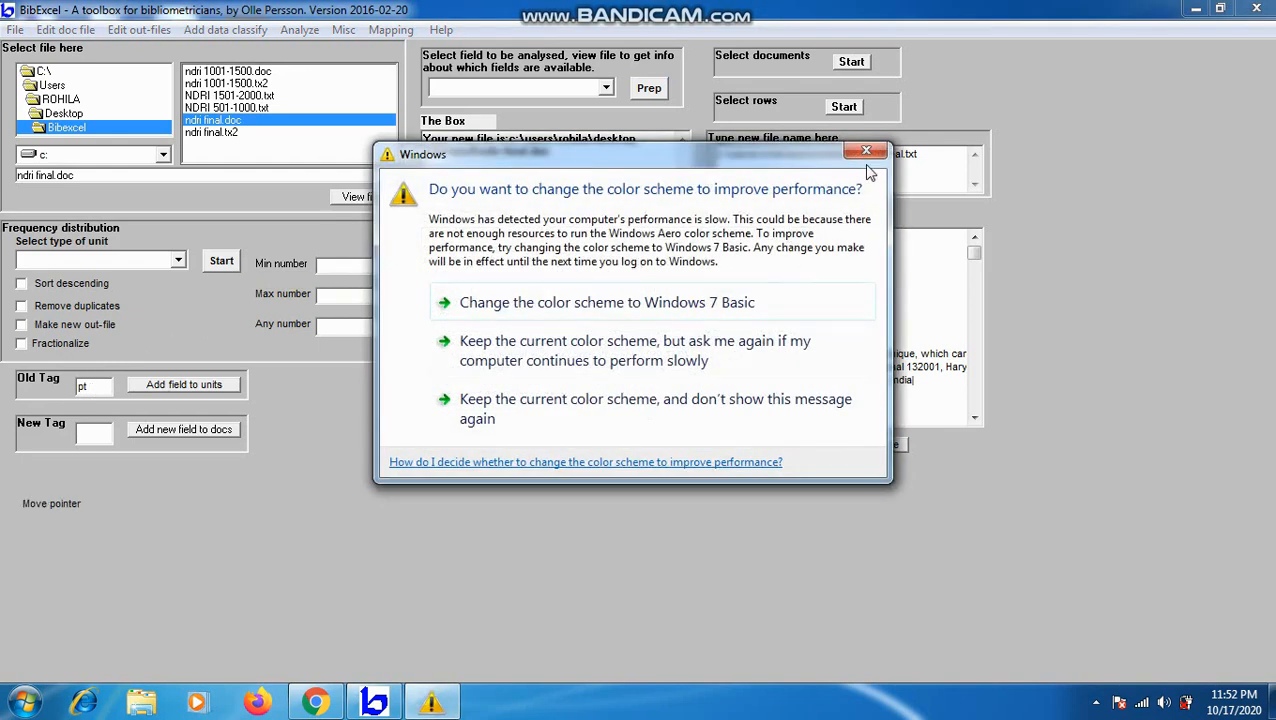
pyautogui.click(866, 151)
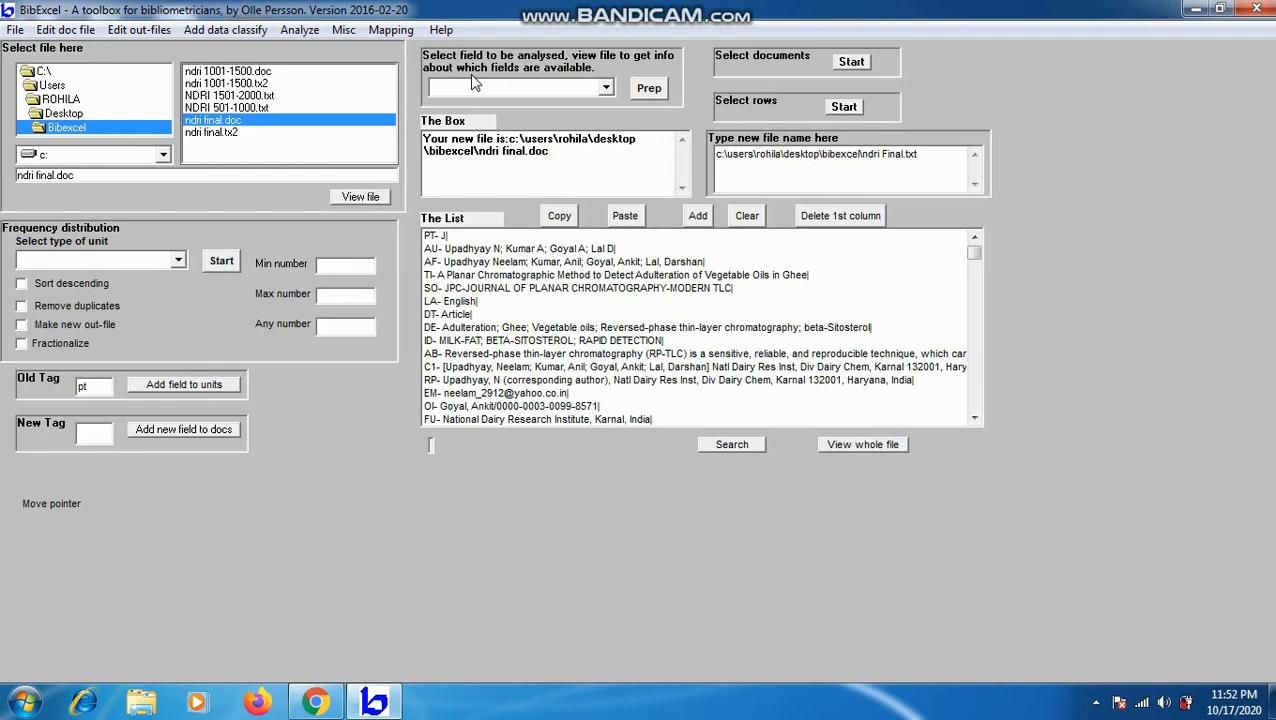
pyautogui.click(606, 89)
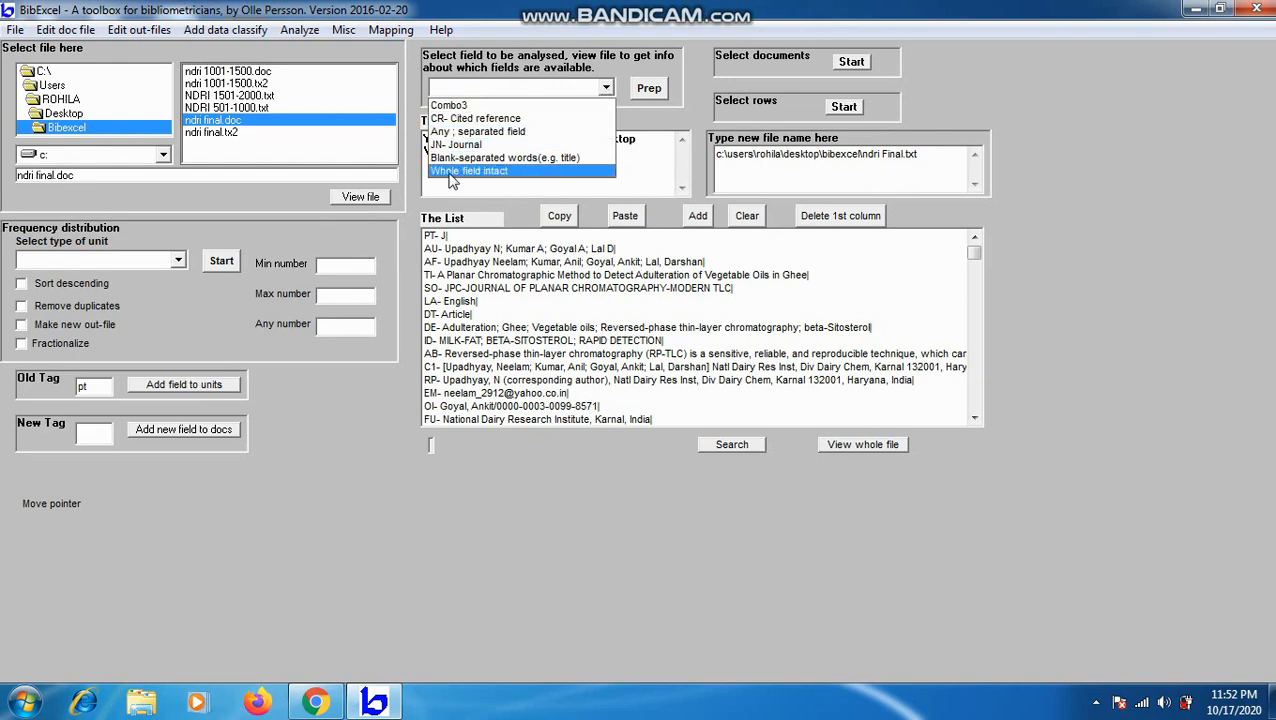
pyautogui.click(500, 173)
pyautogui.click(649, 92)
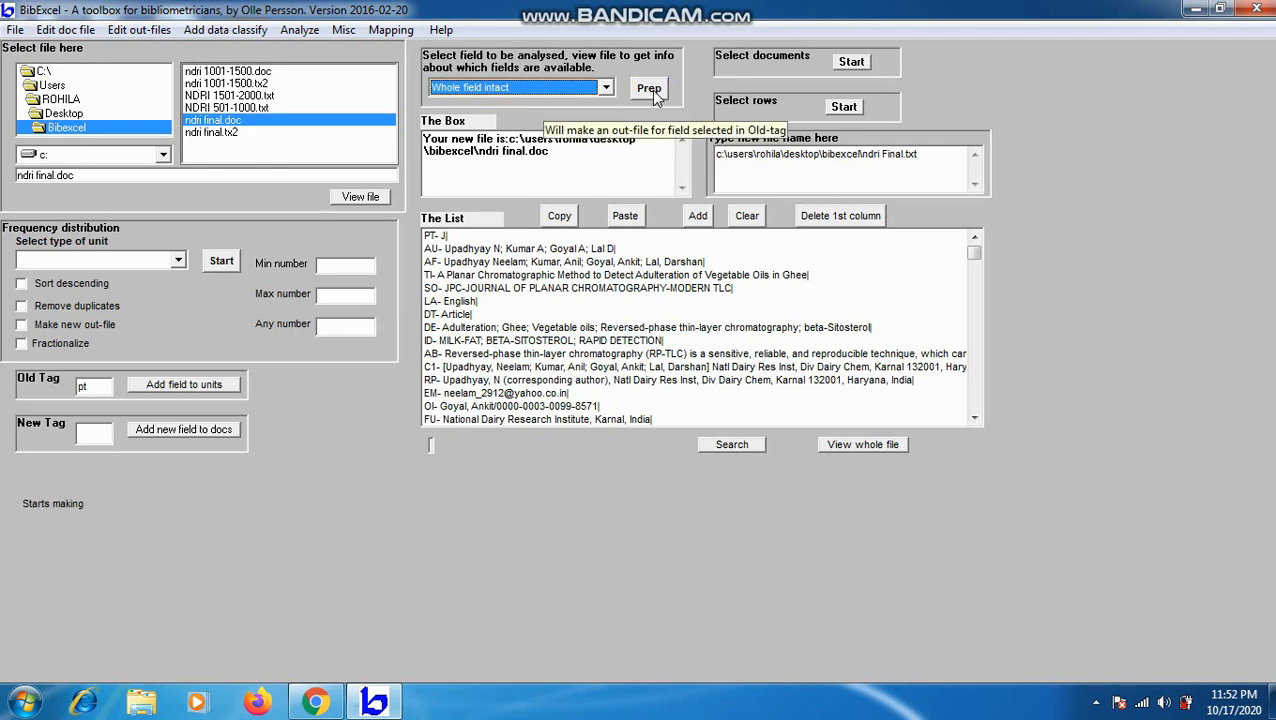
pyautogui.click(652, 90)
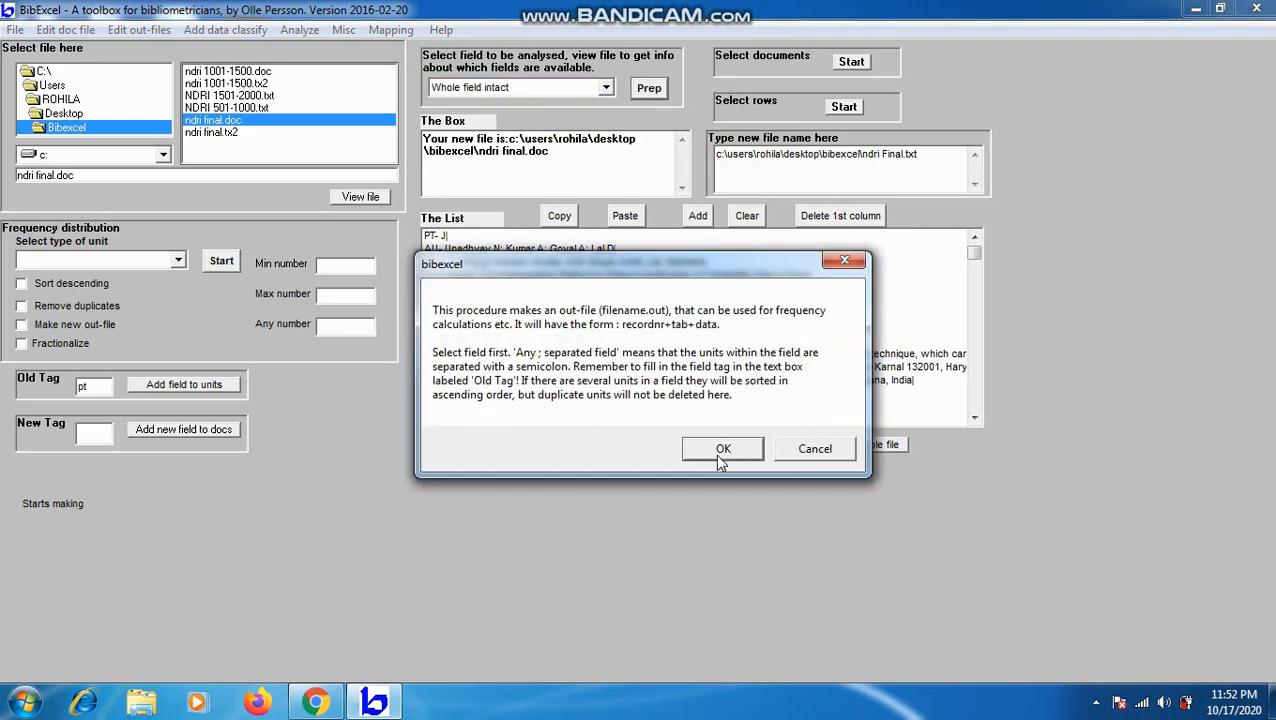
pyautogui.click(738, 456)
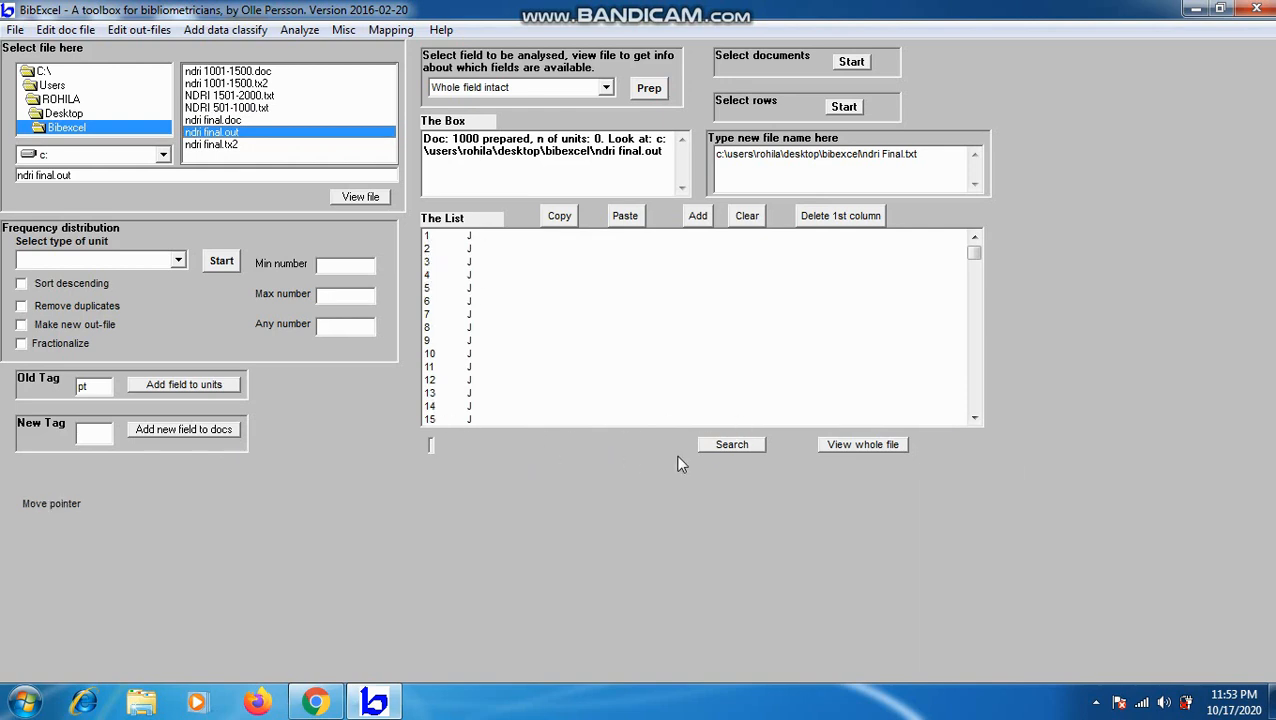
# Load the whole ndri final.out file and check its records from the first to the last.
pyautogui.moveTo(972, 254); pyautogui.dragTo(977, 410)
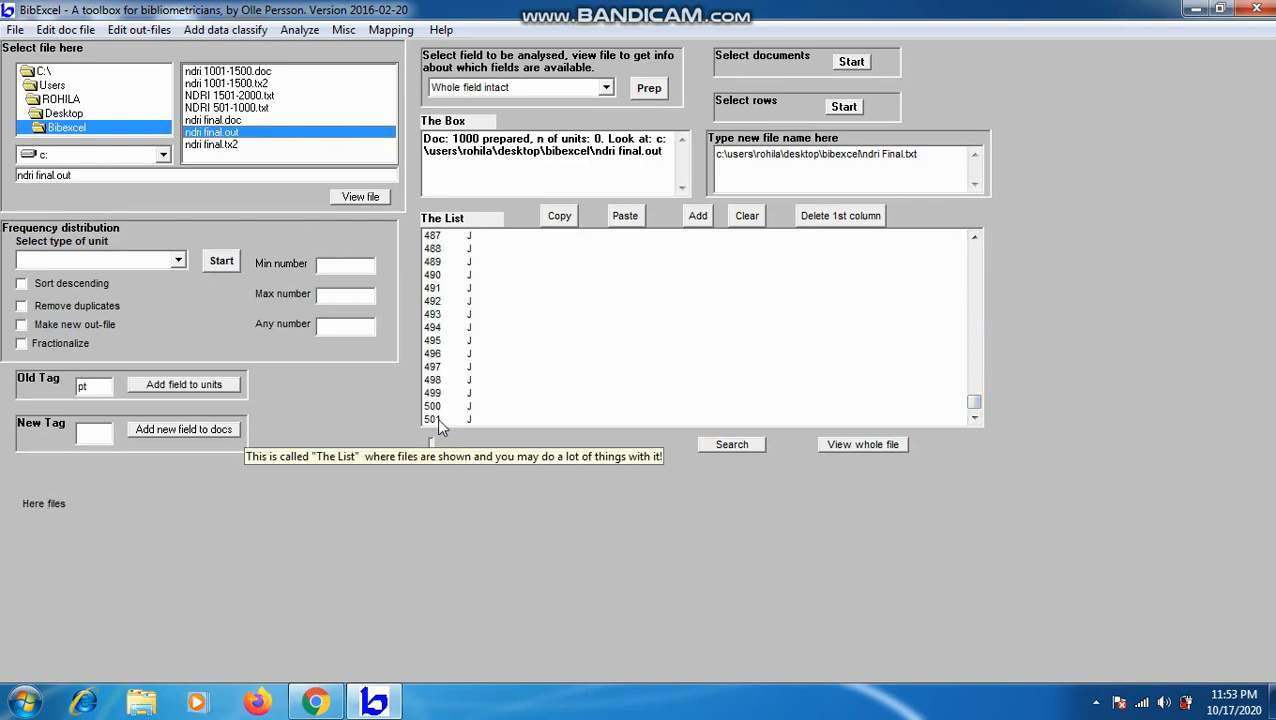
pyautogui.click(858, 446)
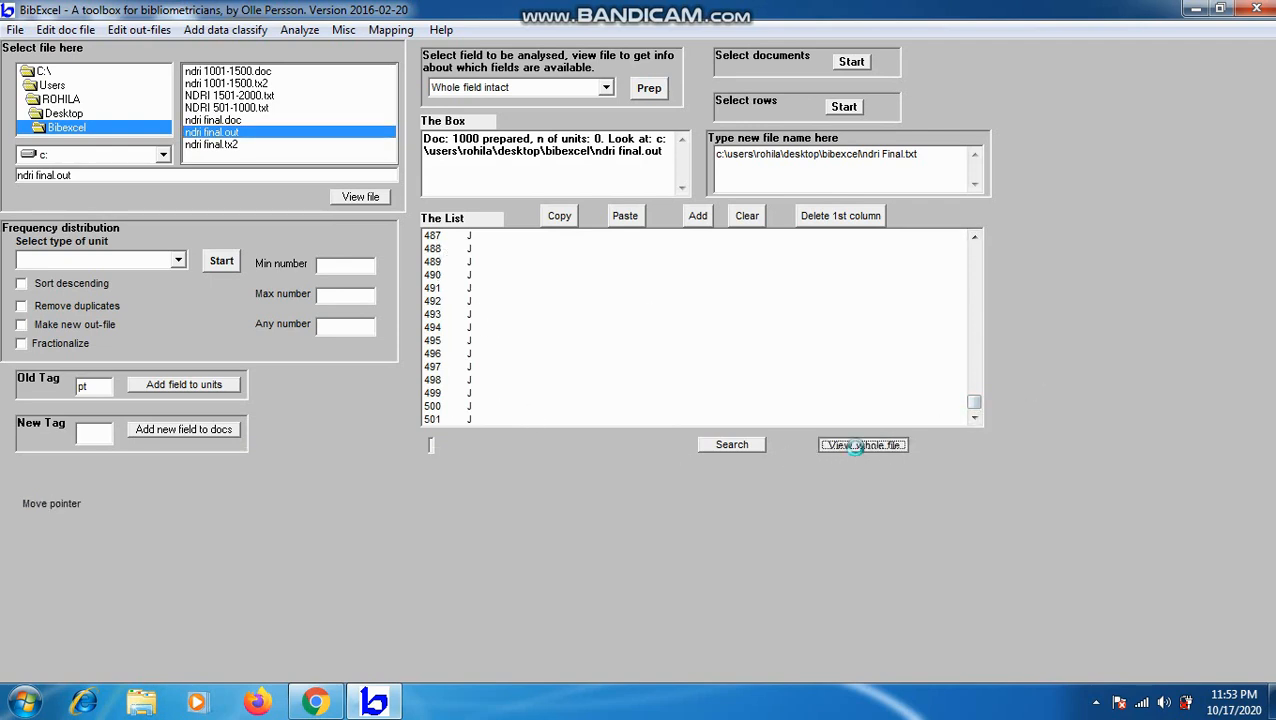
pyautogui.moveTo(975, 257); pyautogui.dragTo(978, 413)
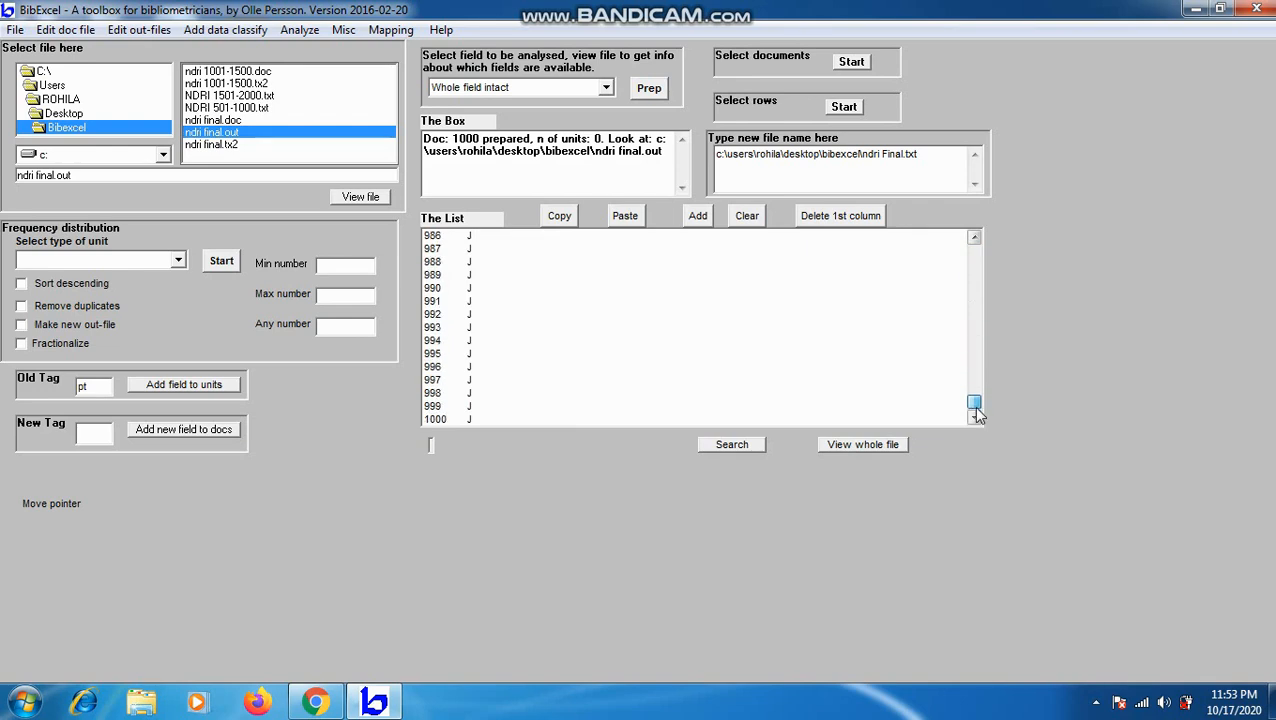
pyautogui.moveTo(977, 410); pyautogui.dragTo(974, 251)
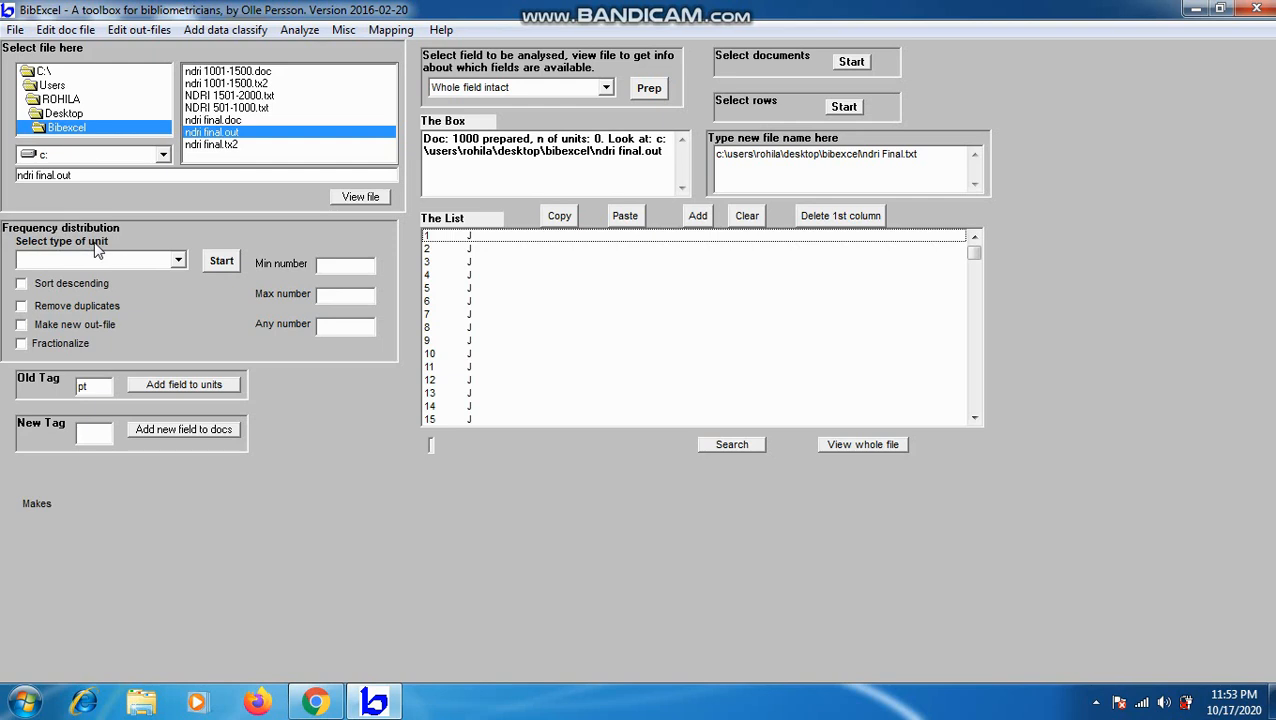
# Calculate the frequency distribution of ndri final.out with Whole string as the unit type, sorted descending.
pyautogui.click(178, 261)
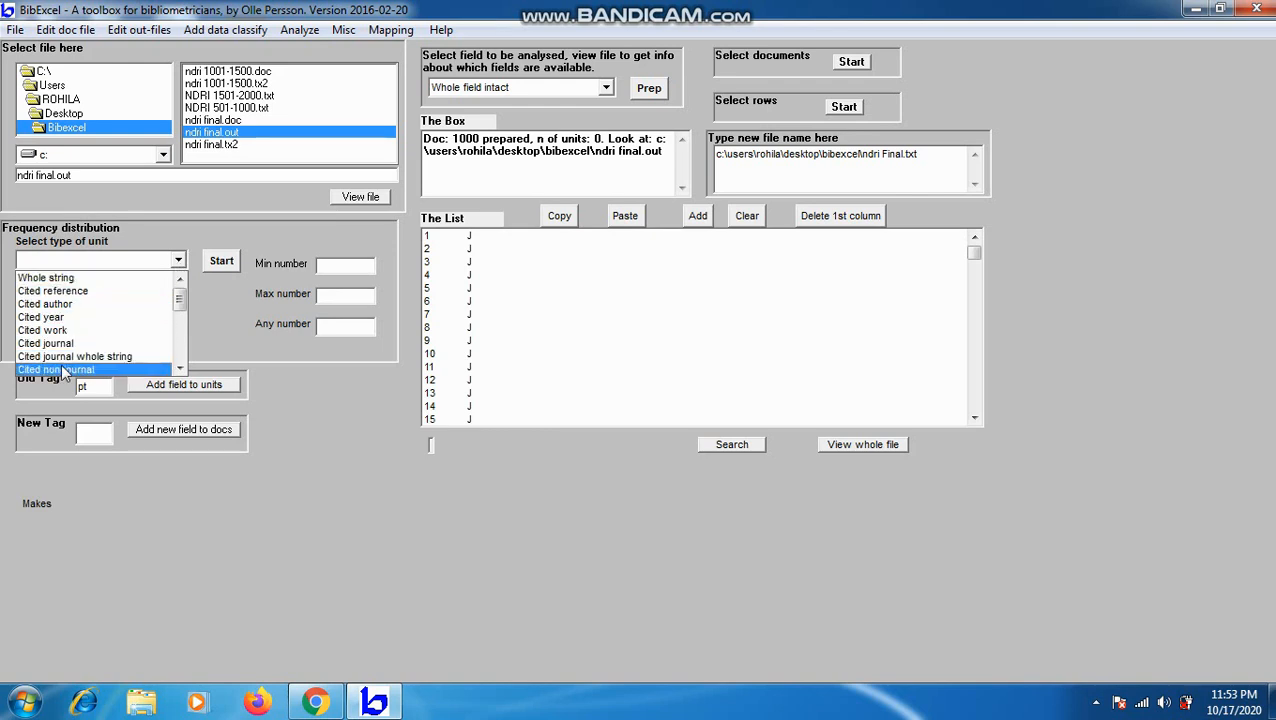
pyautogui.click(55, 279)
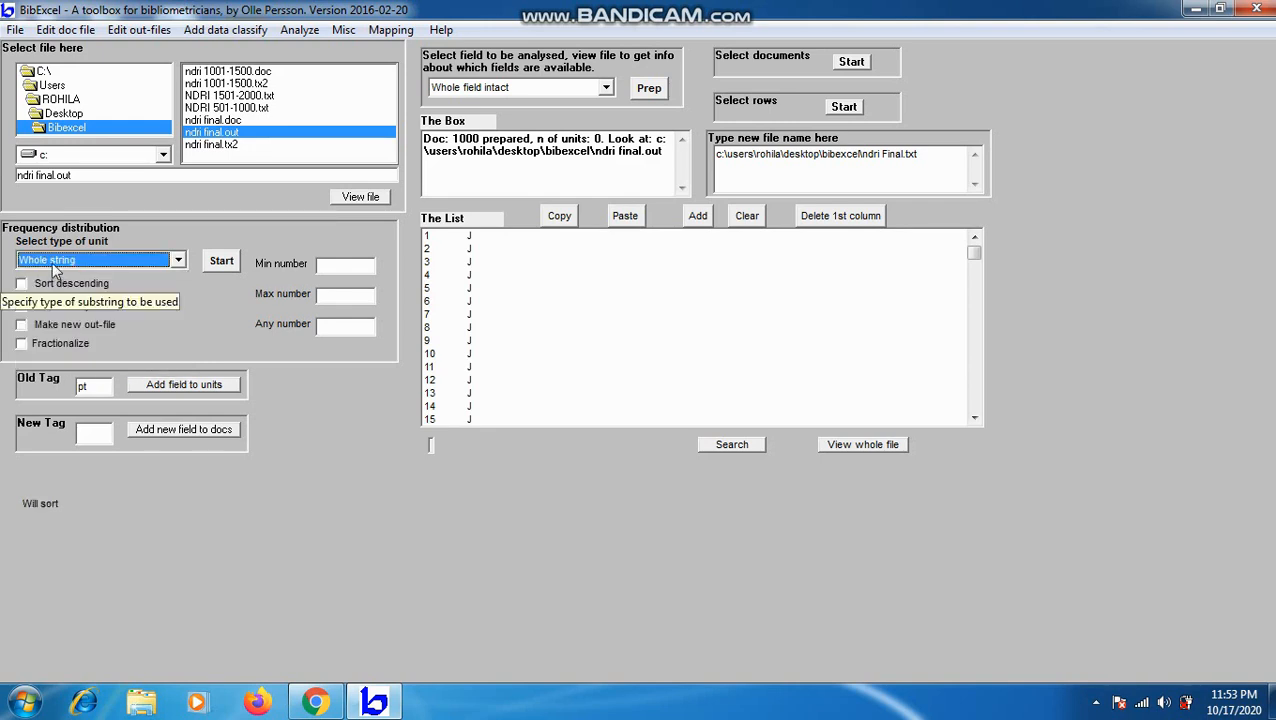
pyautogui.click(22, 285)
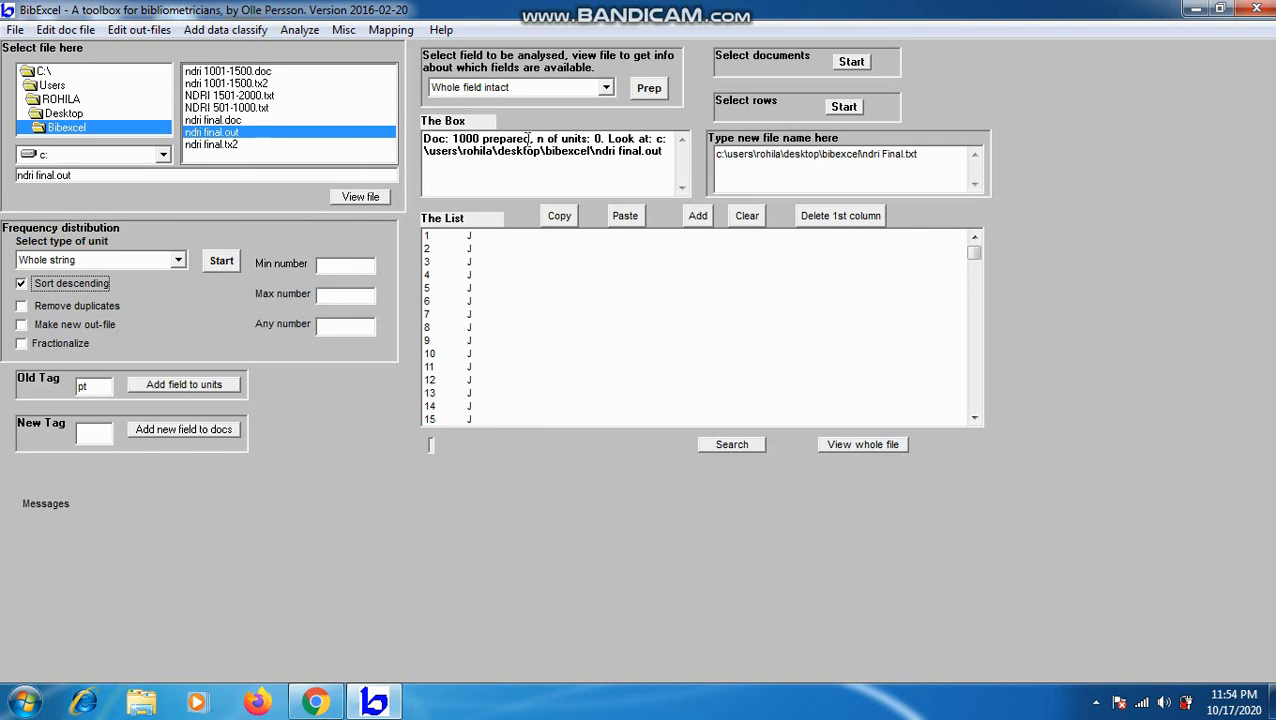
pyautogui.click(229, 261)
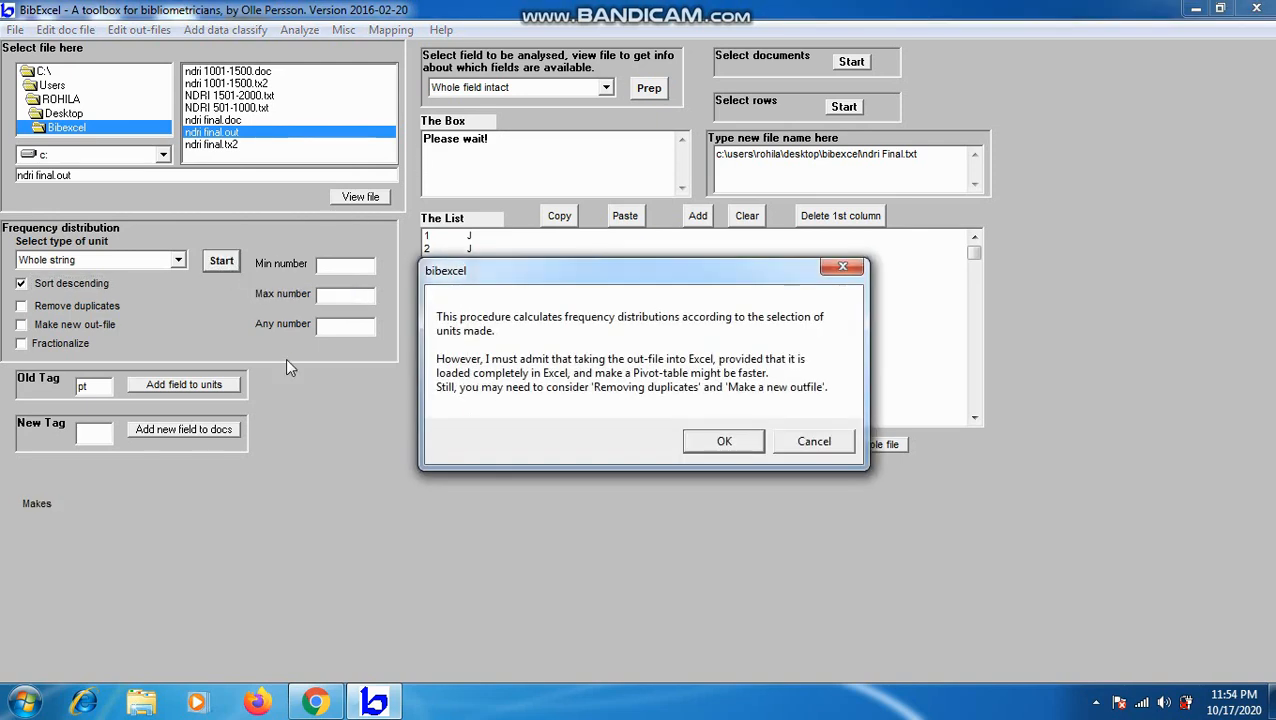
pyautogui.click(727, 442)
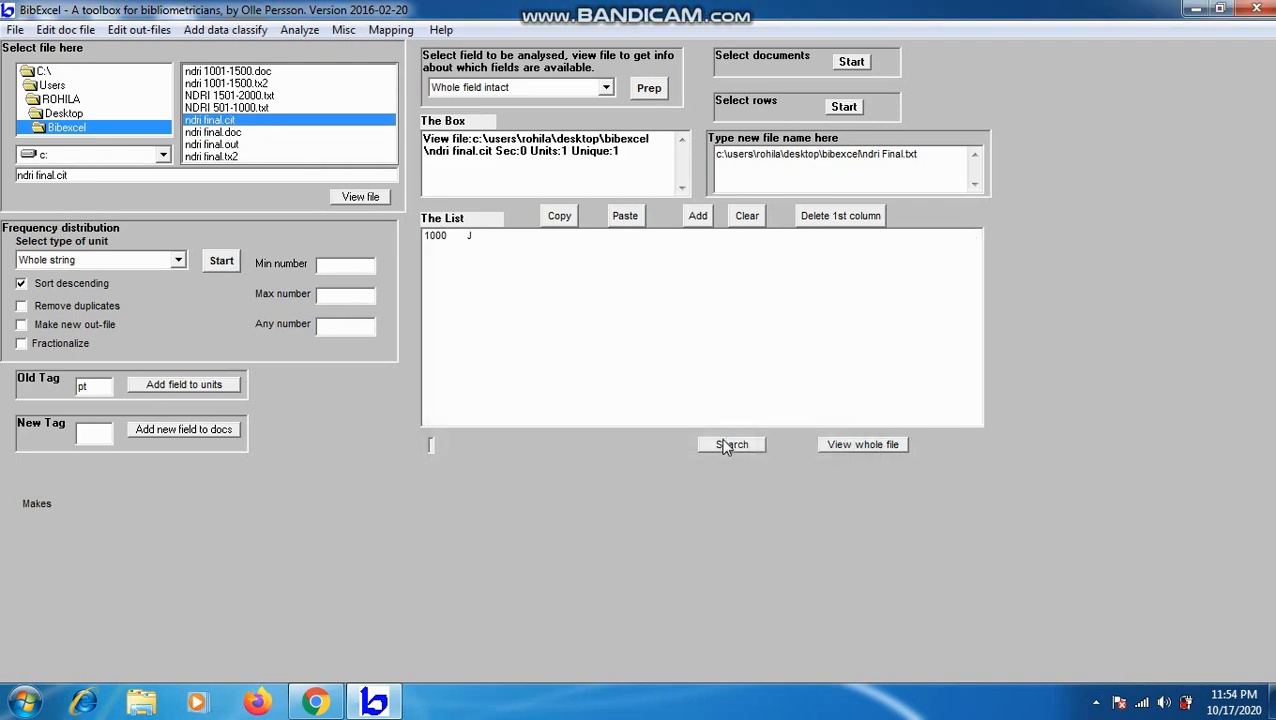
# Copy the publication type frequency row and paste it into cell A1 of a new Excel workbook.
pyautogui.click(453, 240)
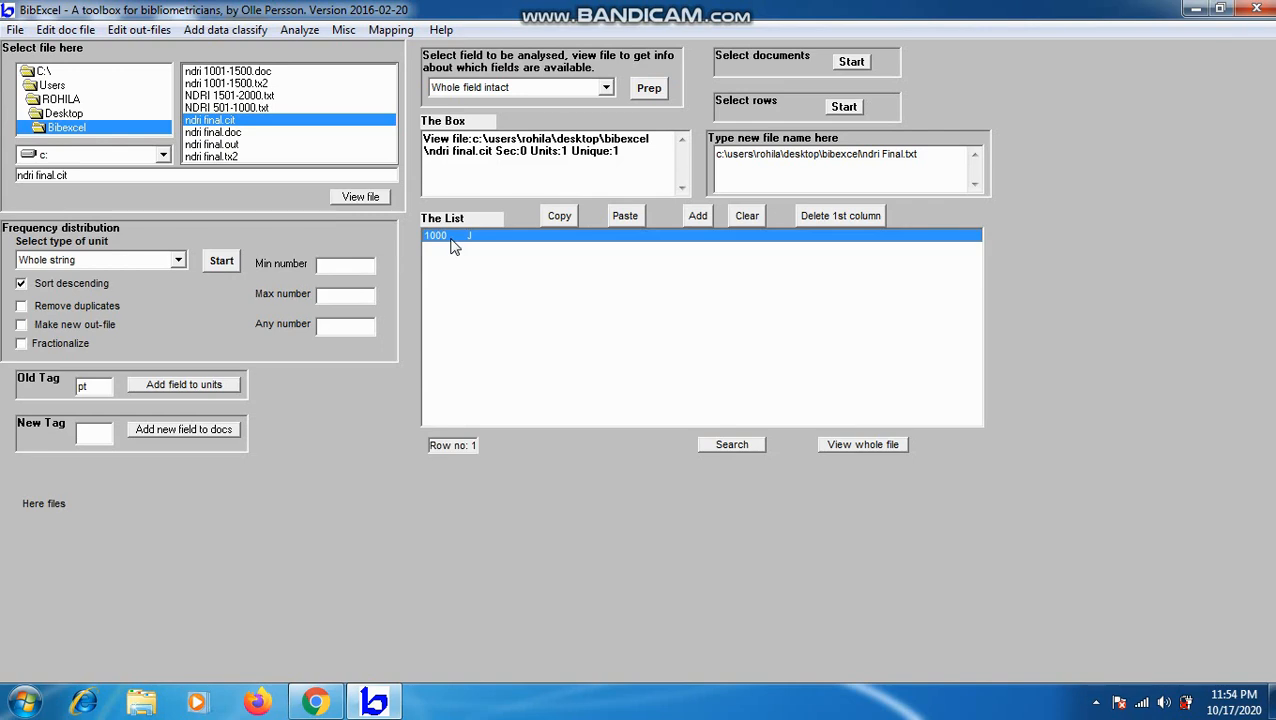
pyautogui.click(560, 218)
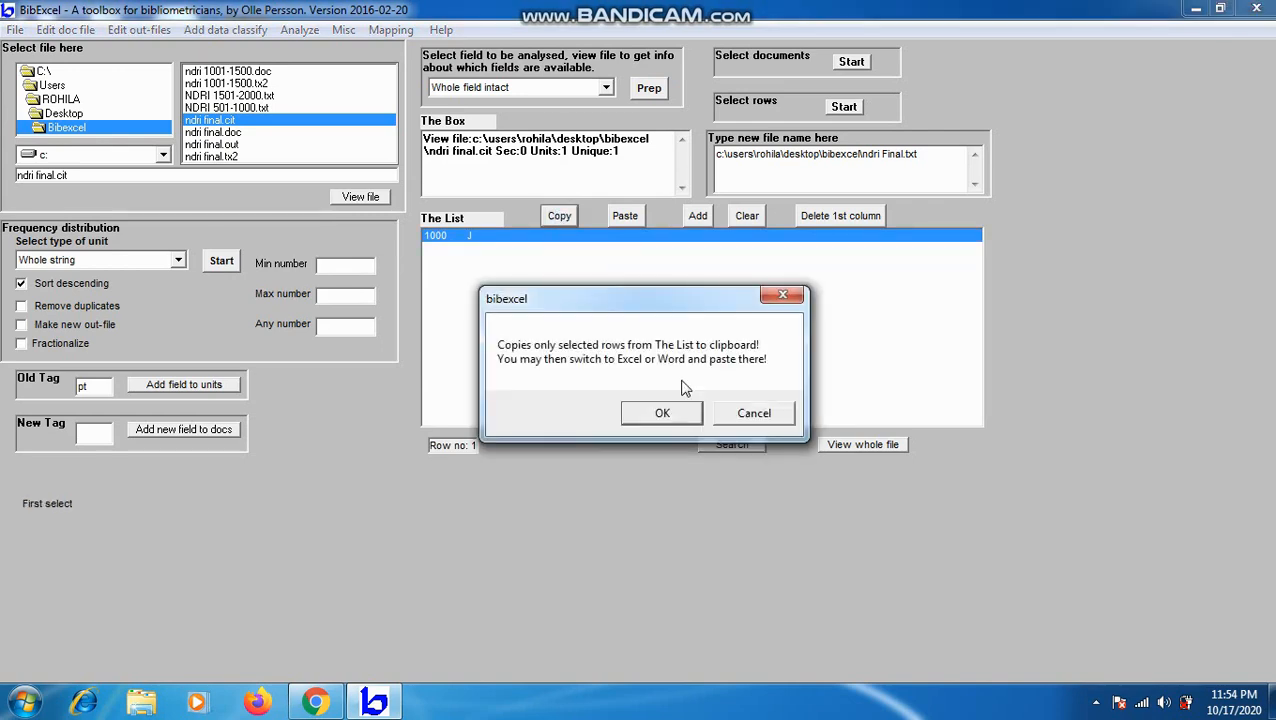
pyautogui.click(659, 416)
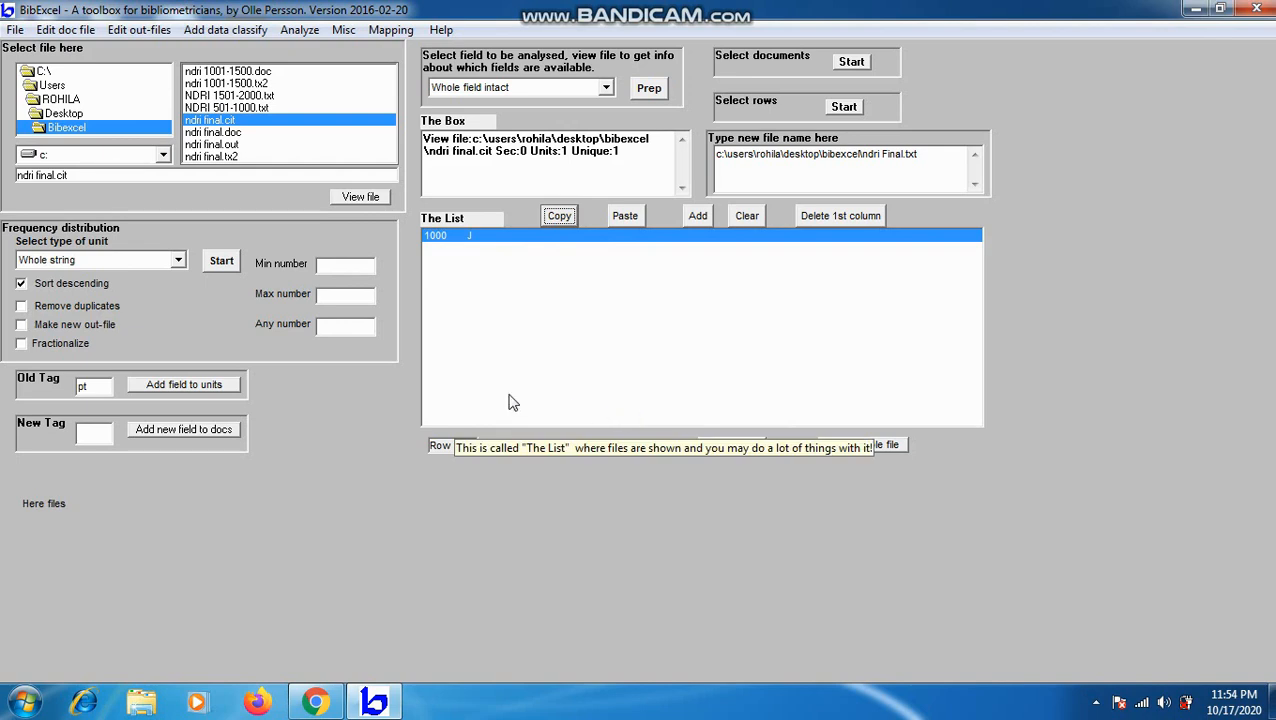
pyautogui.click(12, 701)
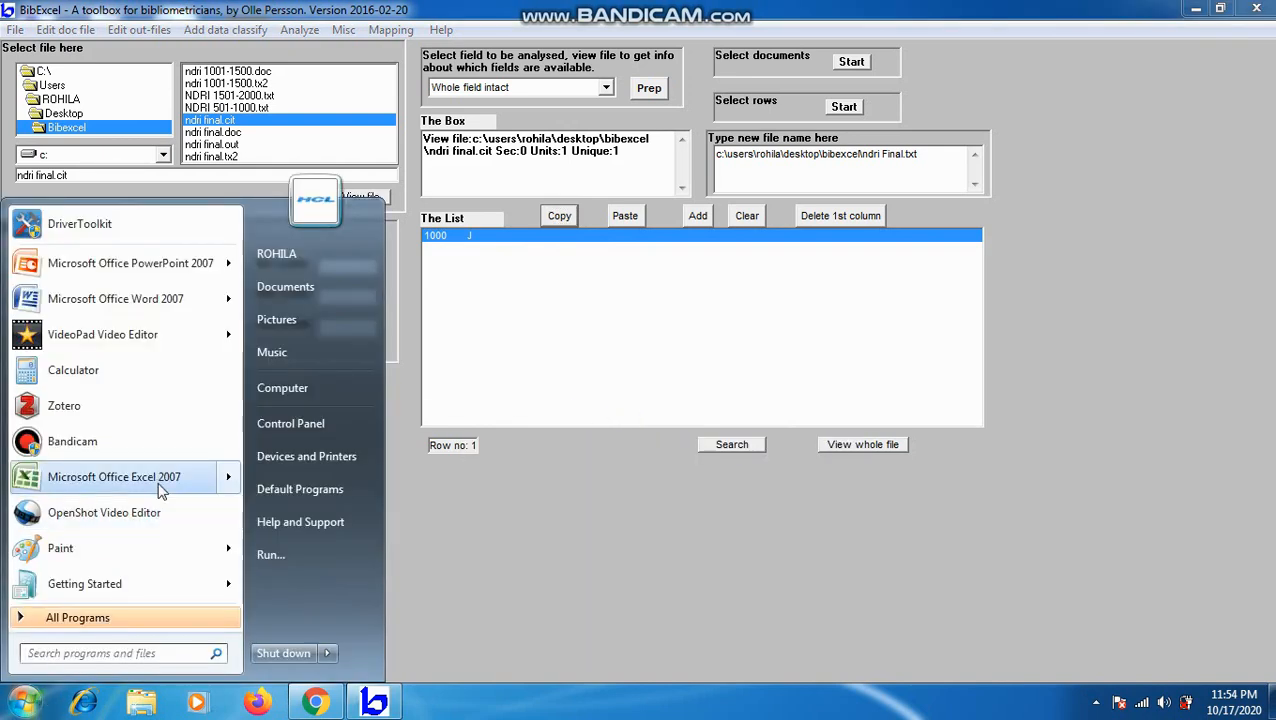
pyautogui.click(114, 477)
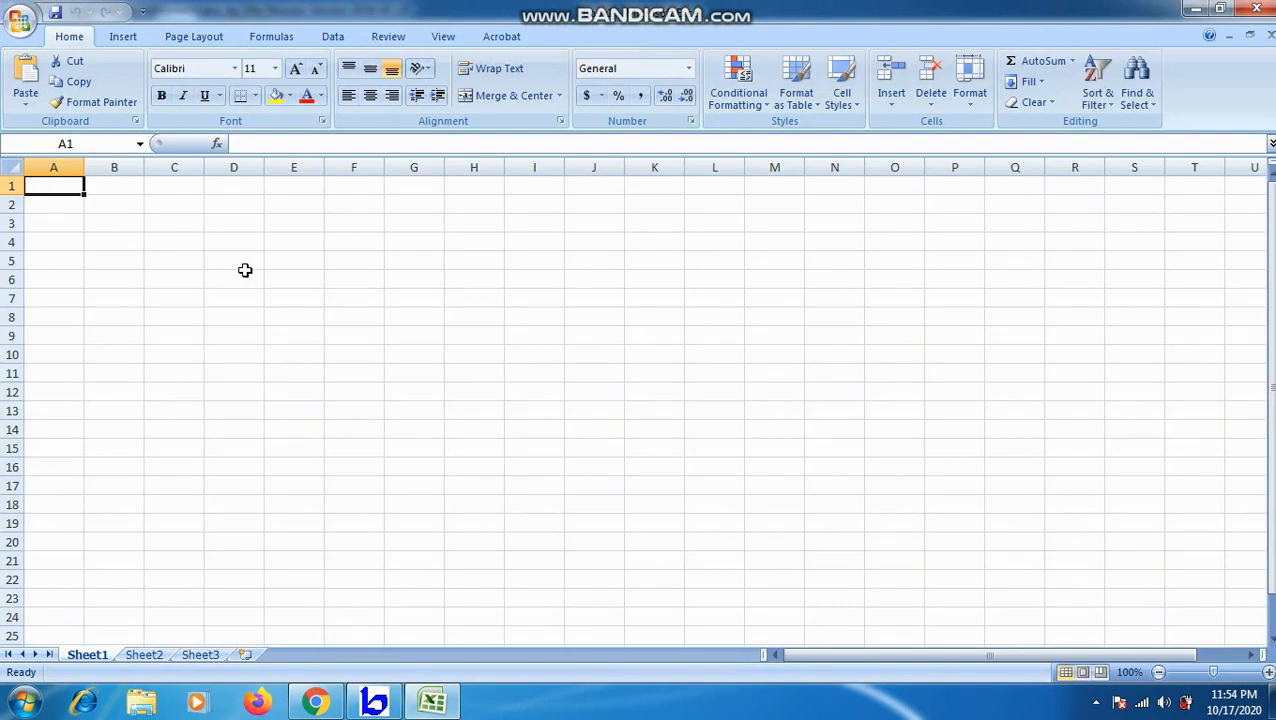
pyautogui.hotkey('ctrl', 'v')
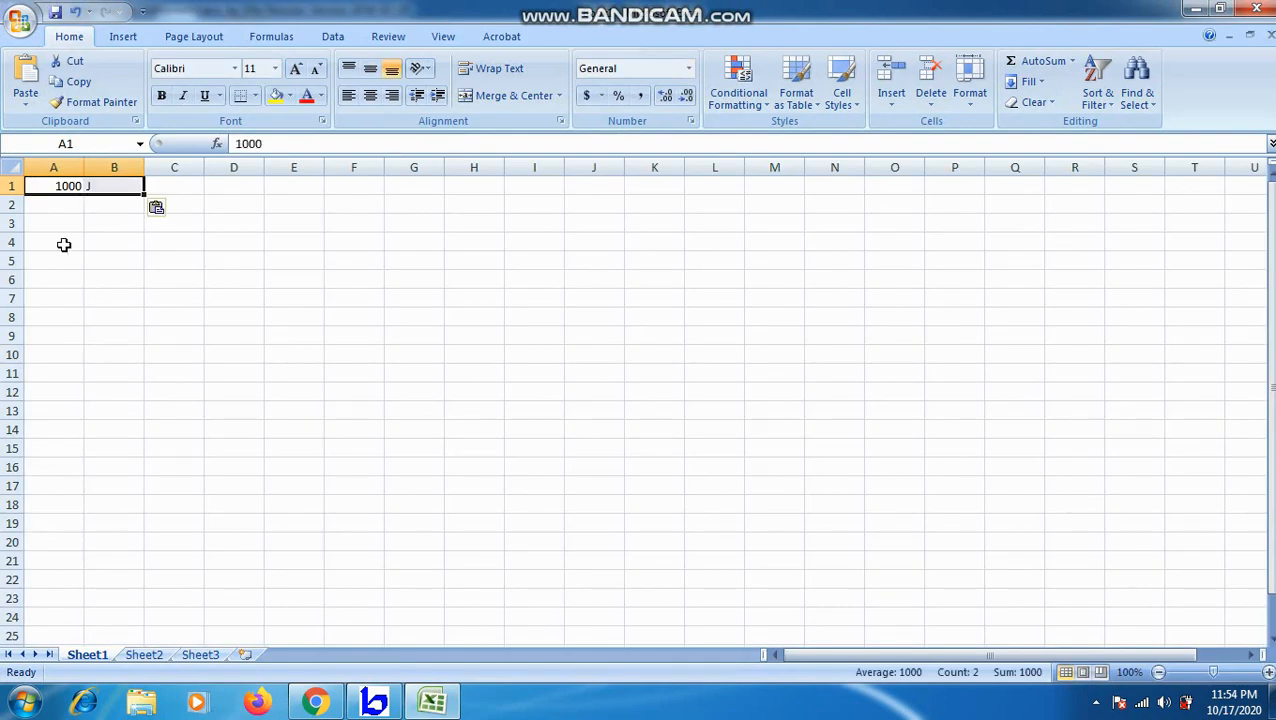
# Insert a row above the pasted data, enter the heading "No. of Article" in A1 and widen column A to fit it.
pyautogui.click(11, 184)
pyautogui.rightClick(10, 185)
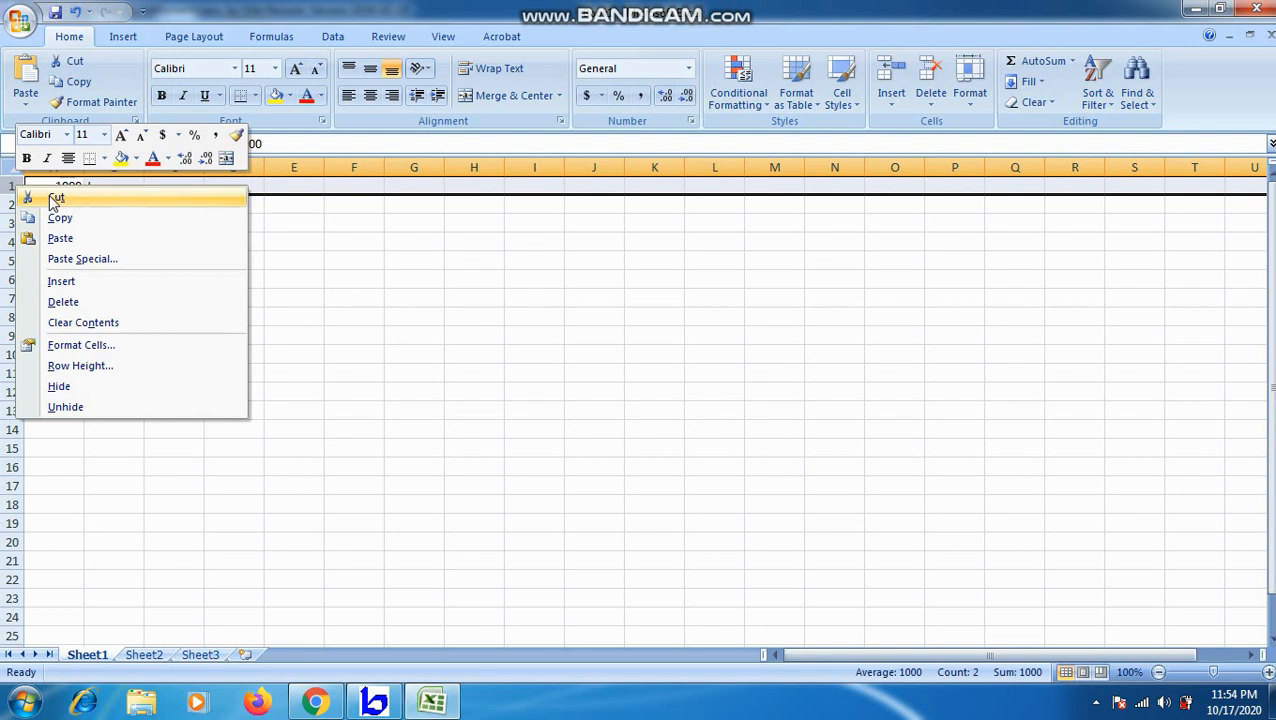
pyautogui.click(77, 281)
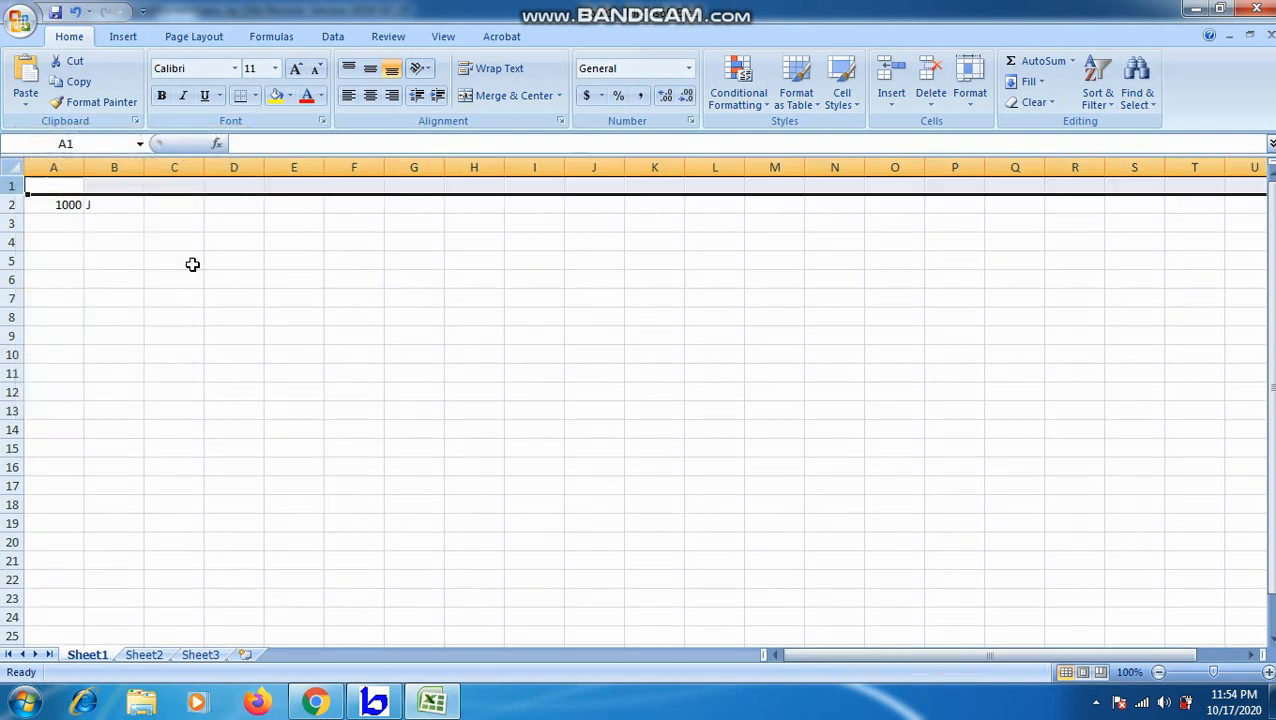
pyautogui.click(58, 188)
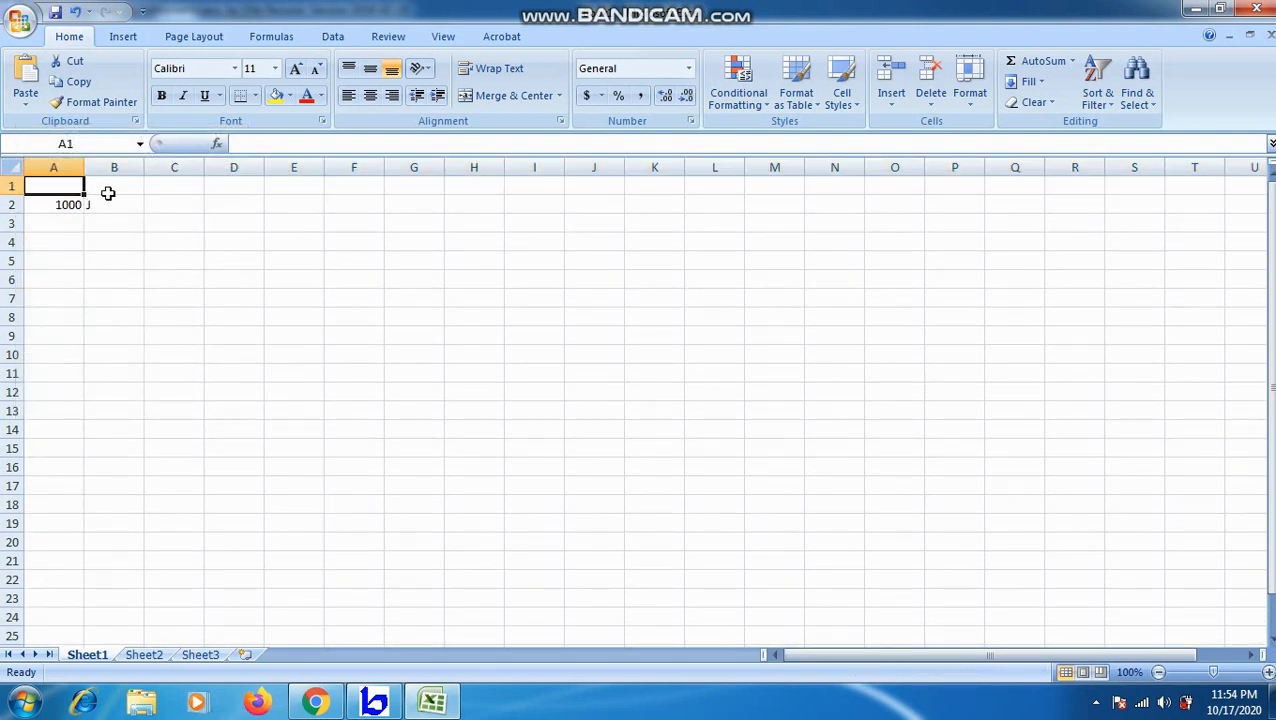
pyautogui.write('No. of')
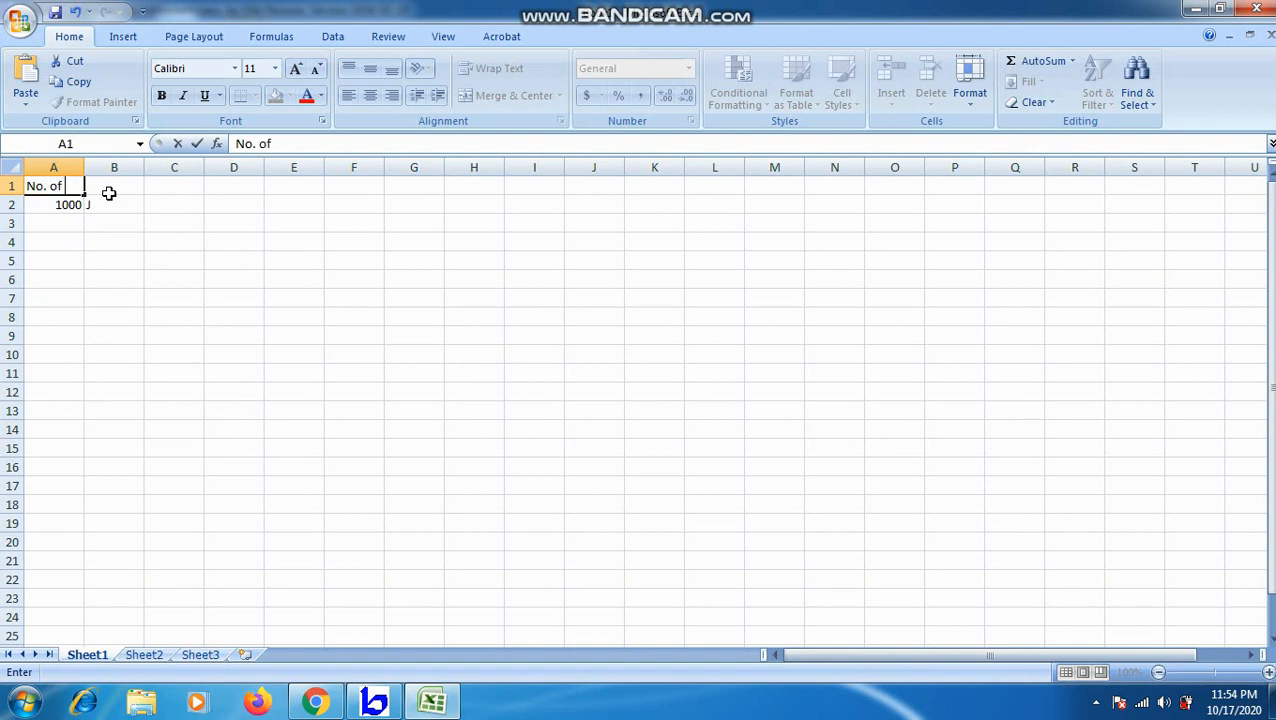
pyautogui.write(' Article')
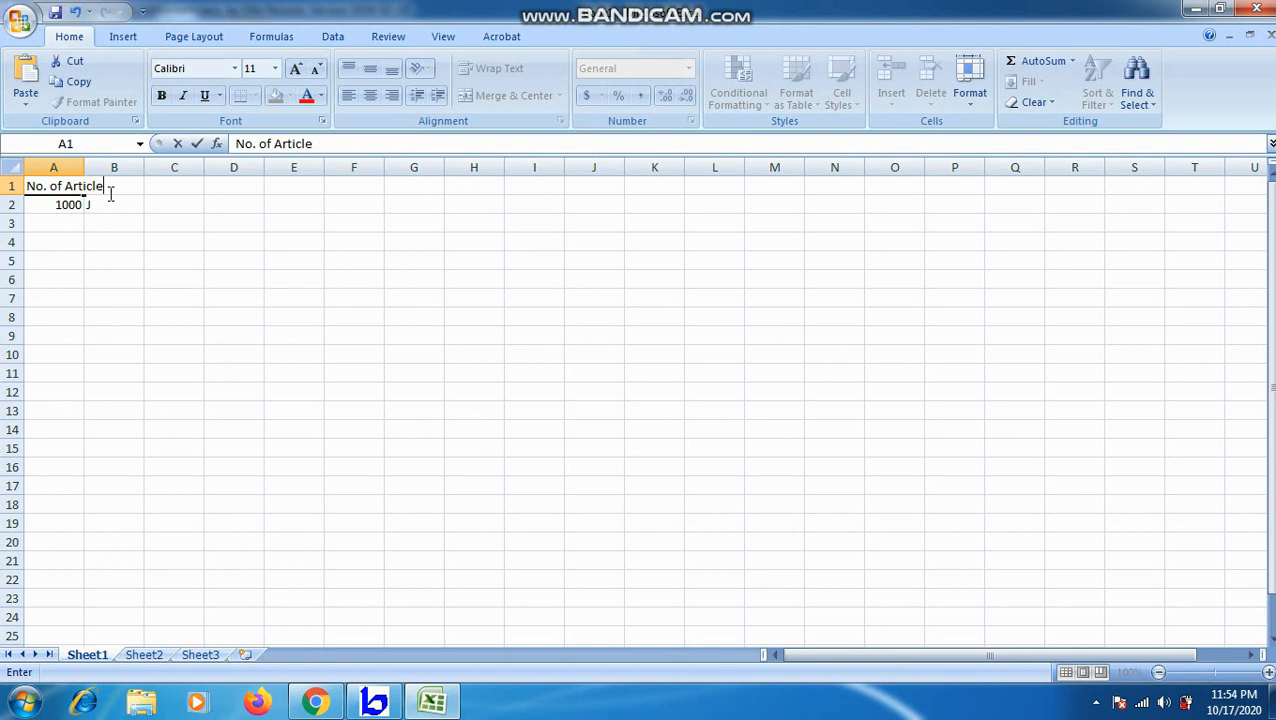
pyautogui.click(120, 330)
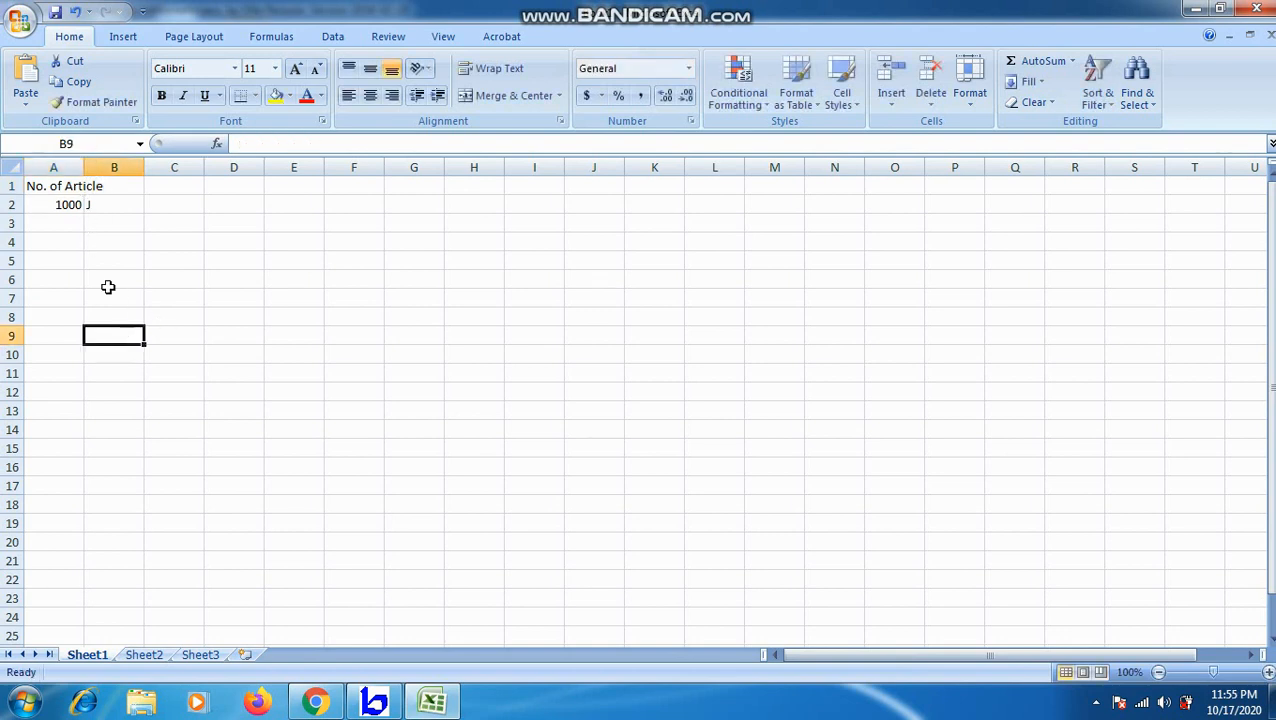
pyautogui.moveTo(84, 167); pyautogui.dragTo(105, 167)
# Enter the heading "Document Type" in B1 and widen column B to fit it.
pyautogui.click(135, 187)
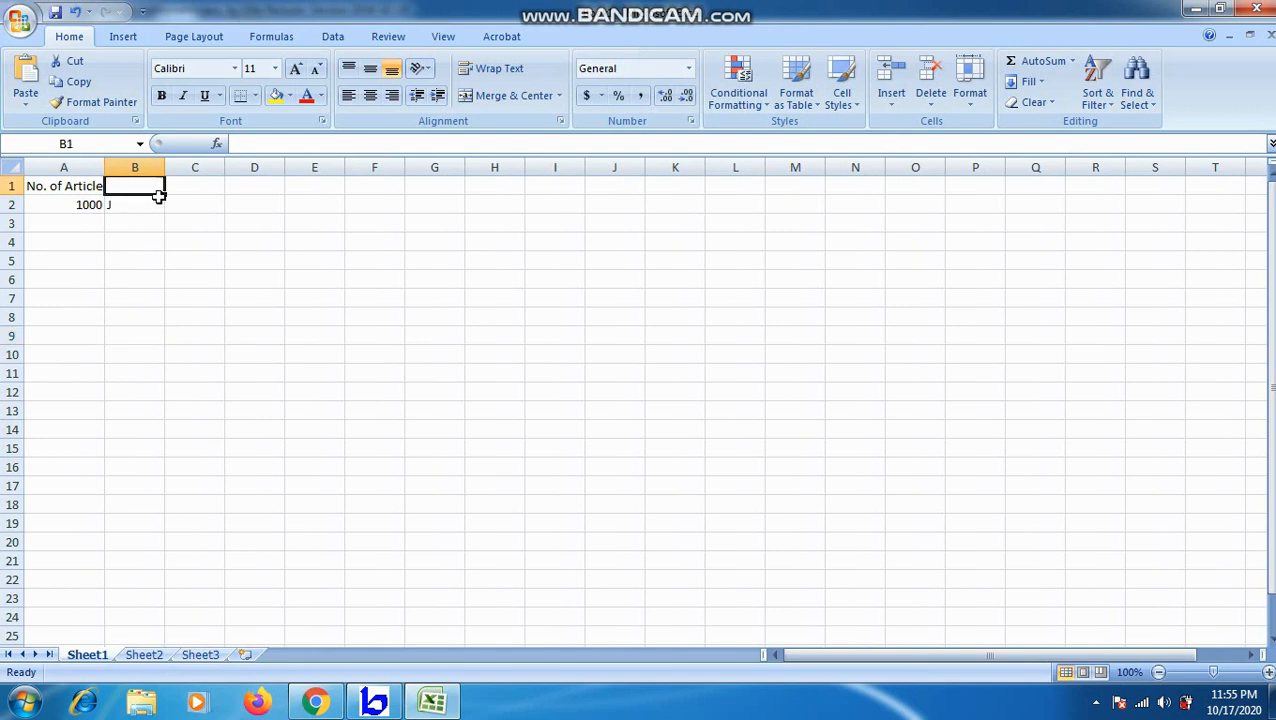
pyautogui.write('Documen')
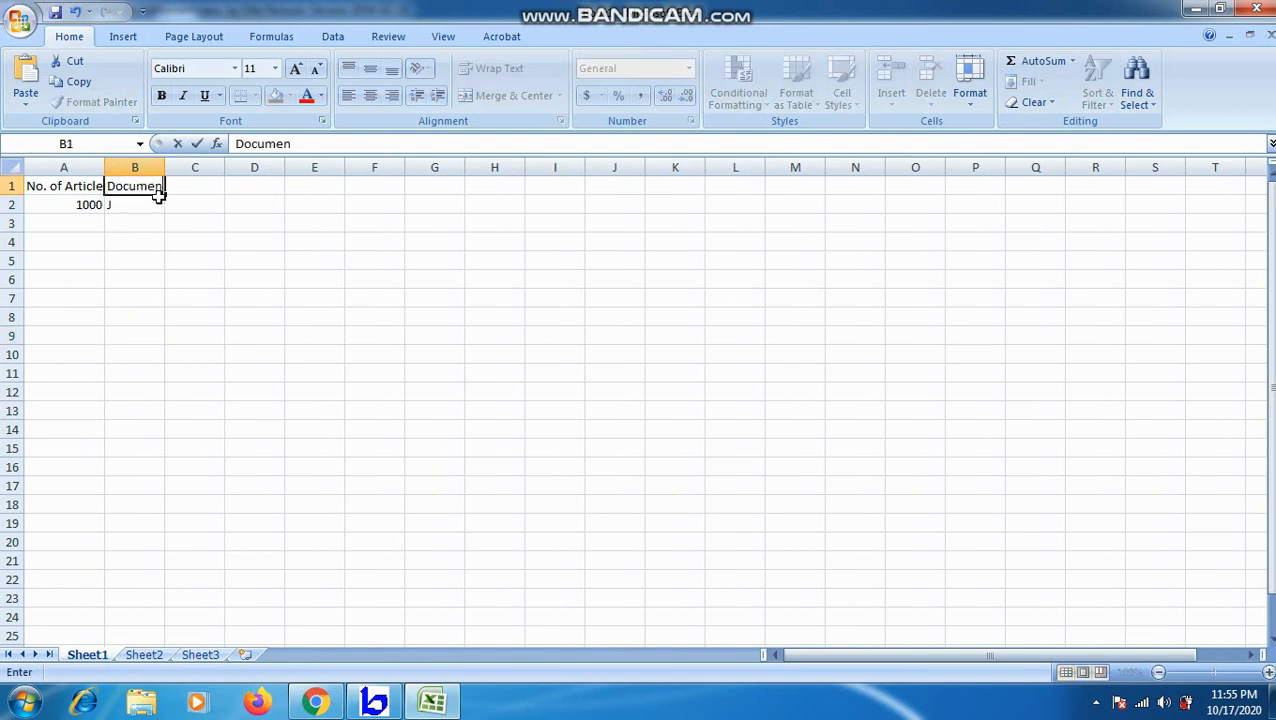
pyautogui.write('t Type')
pyautogui.click(160, 275)
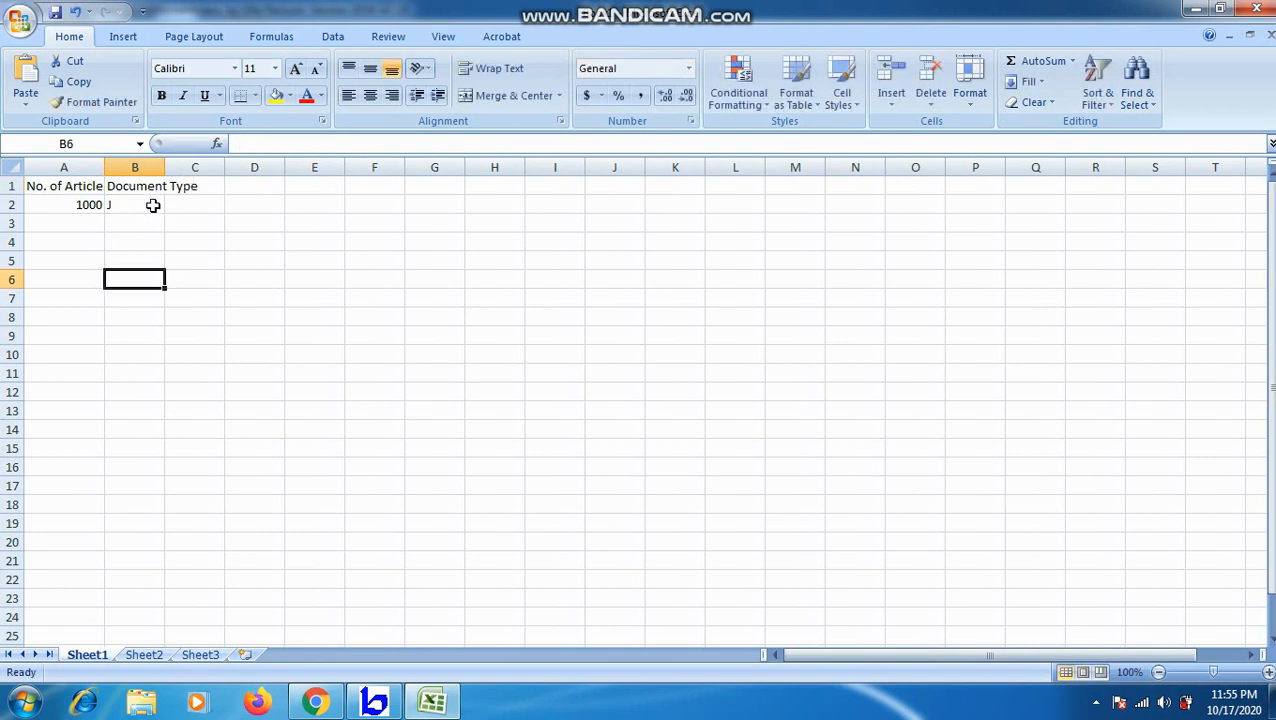
pyautogui.moveTo(165, 162); pyautogui.dragTo(217, 162)
# Center the contents of A1:B2 horizontally and apply borders around all its cells.
pyautogui.moveTo(57, 190); pyautogui.dragTo(190, 220)
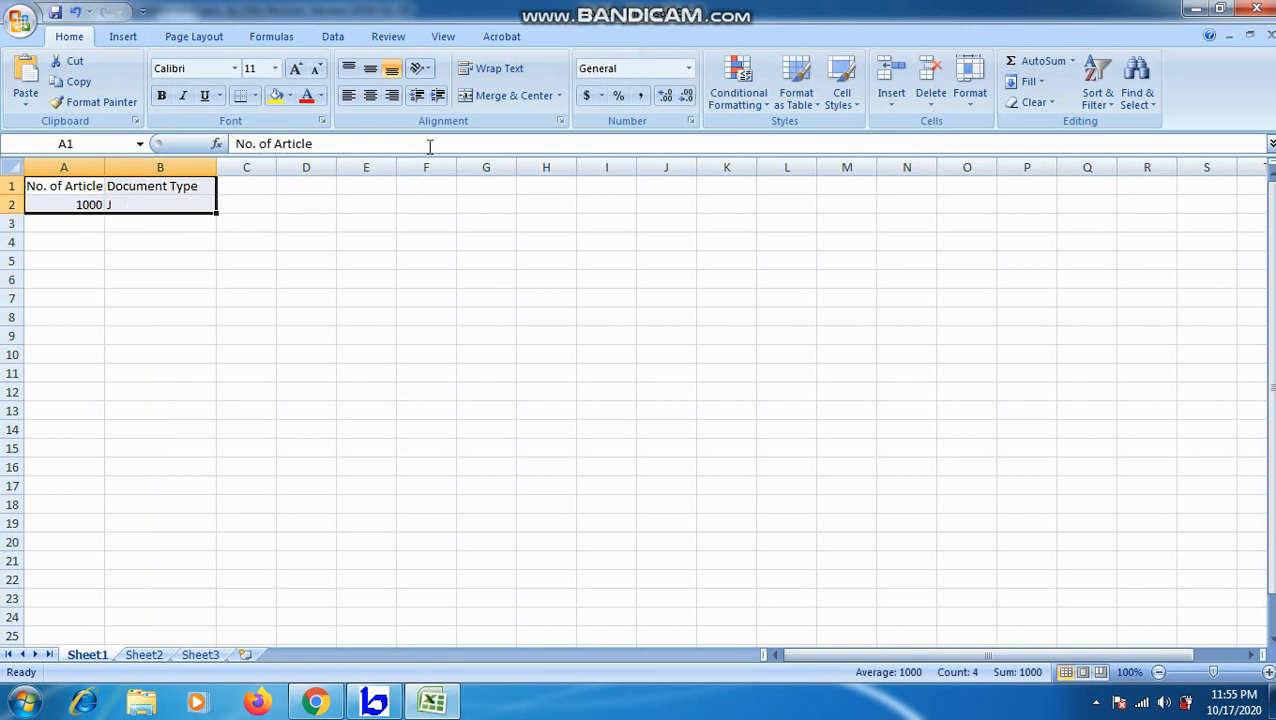
pyautogui.click(369, 97)
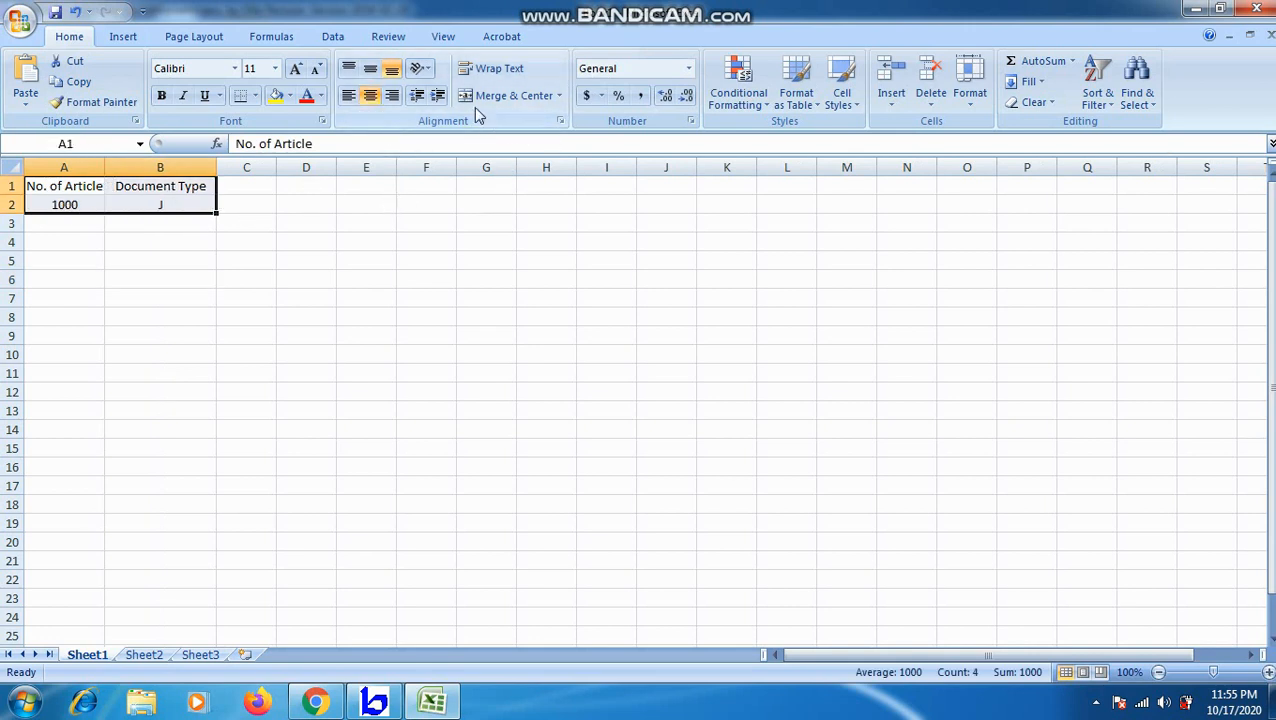
pyautogui.click(255, 96)
pyautogui.click(369, 288)
pyautogui.click(368, 296)
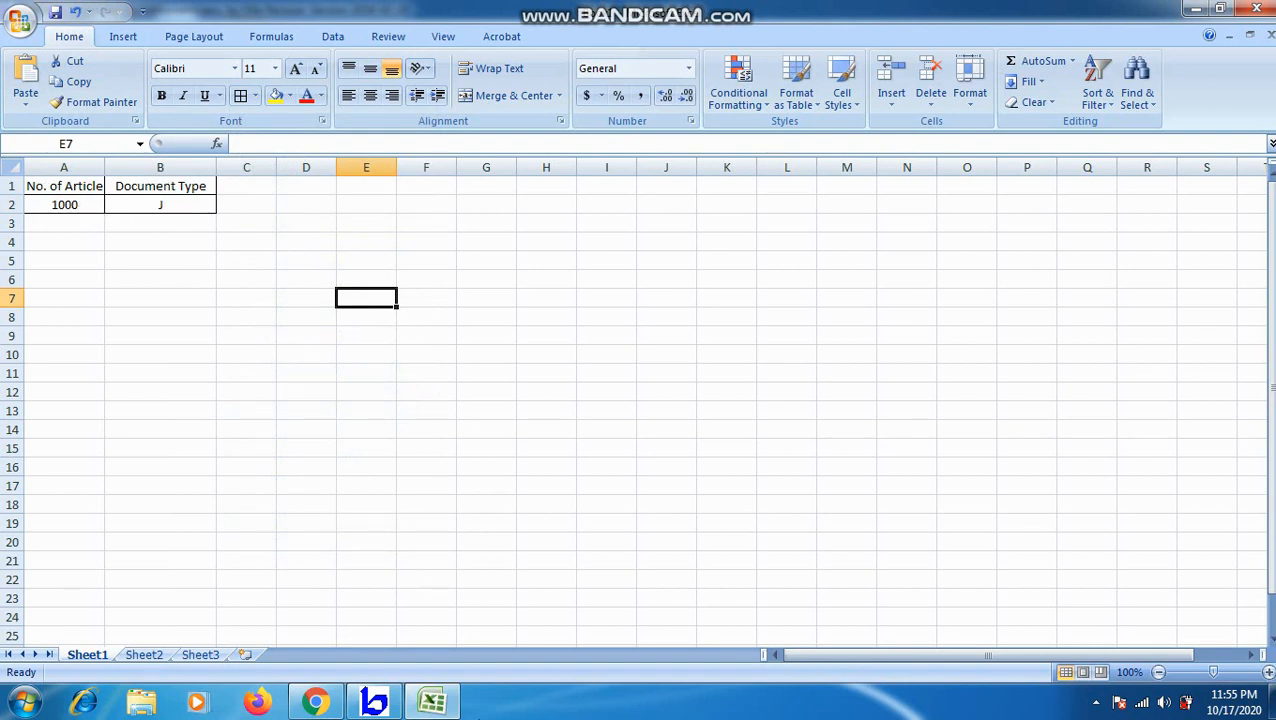
# Switch back to BibExcel and view ndri final.doc, dismissing the Windows color scheme prompt without changing the scheme.
pyautogui.click(388, 704)
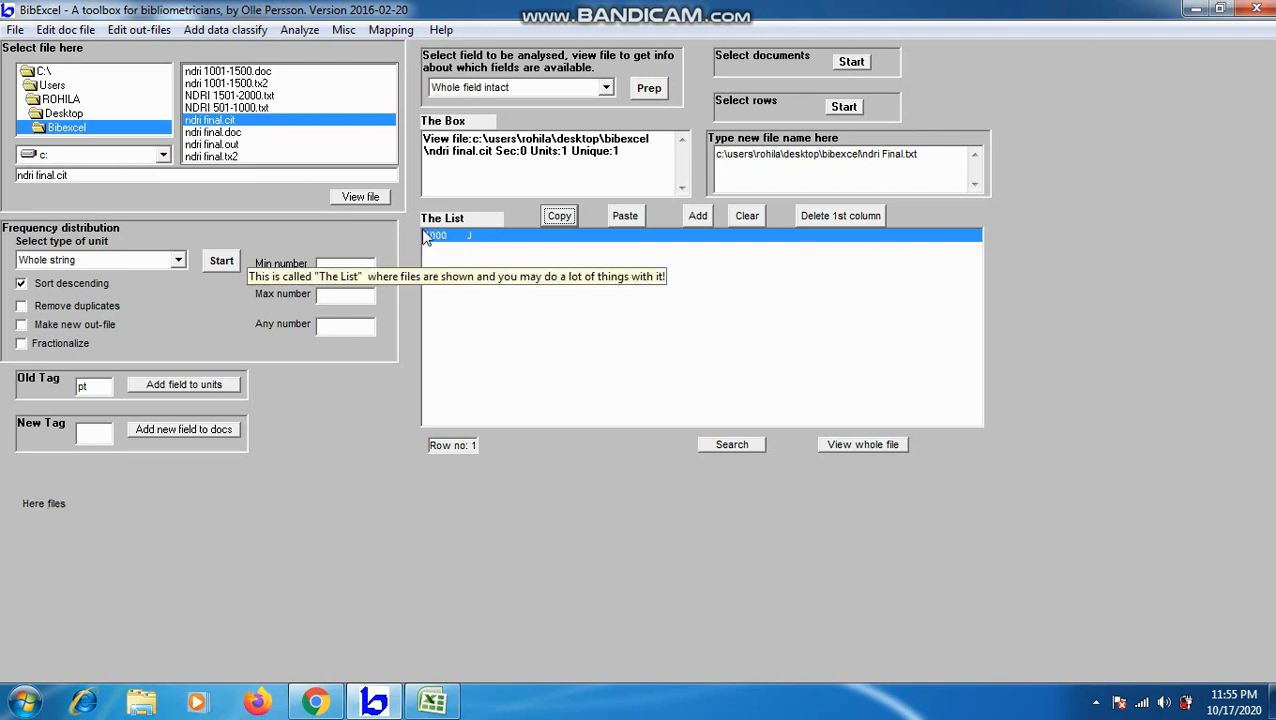
pyautogui.click(238, 133)
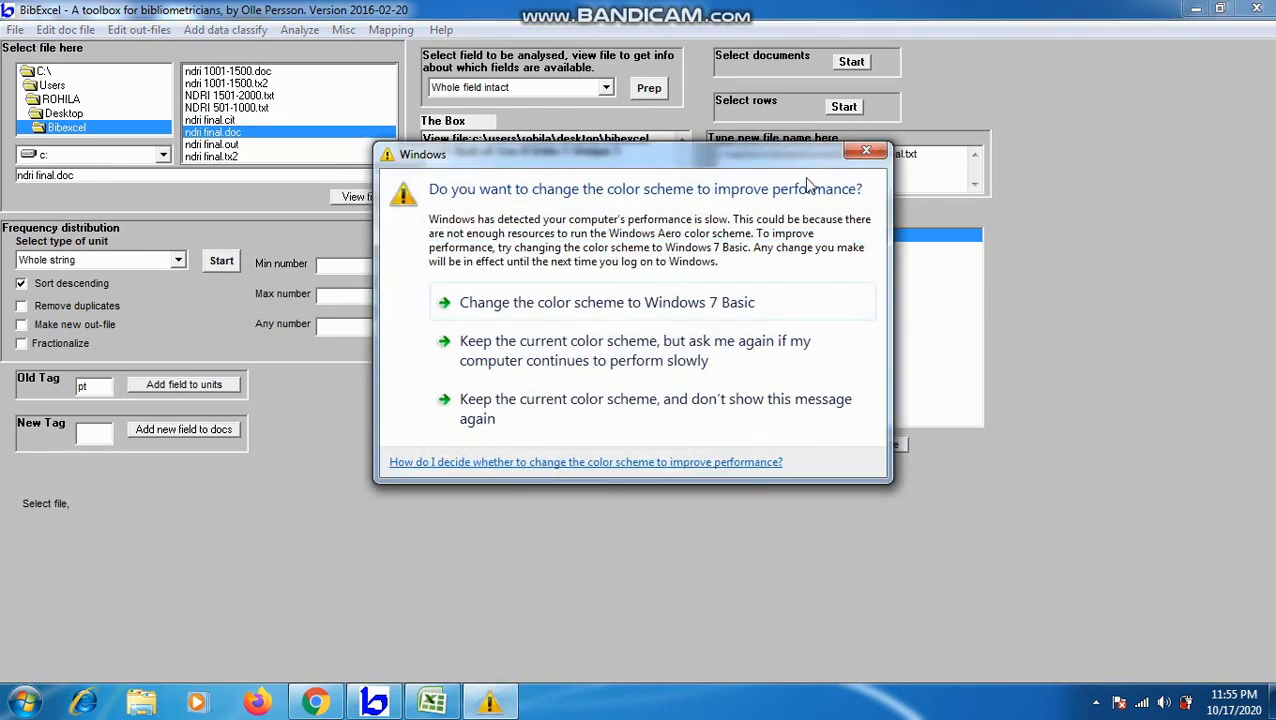
pyautogui.click(861, 156)
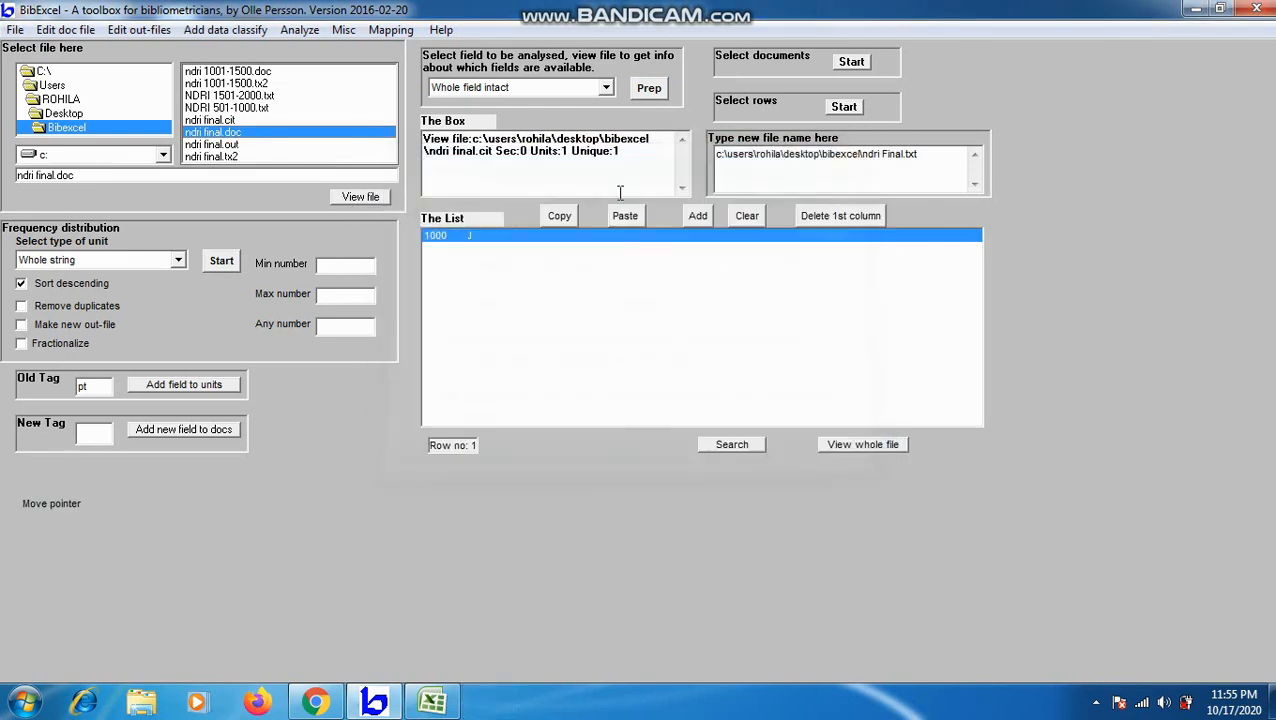
pyautogui.click(355, 198)
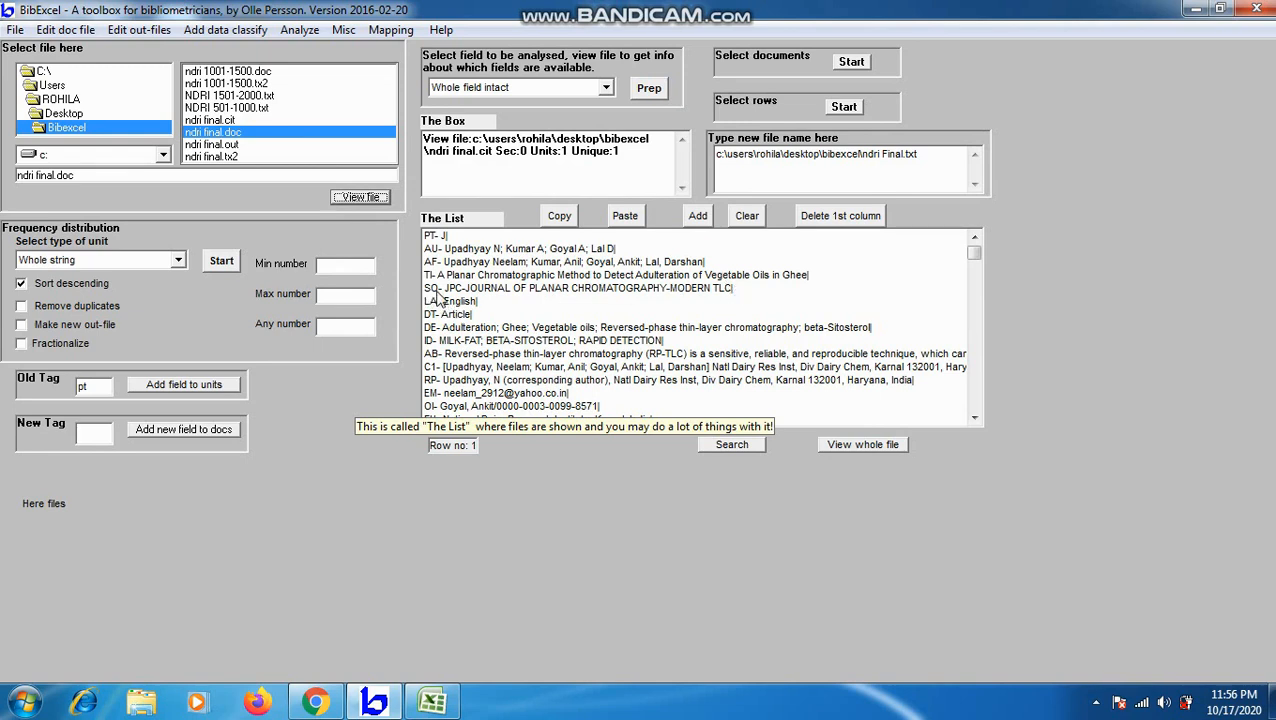
# Make an out-file from the so field of ndri final.doc with Whole field intact, overwriting the existing ndri final.out.
pyautogui.click(104, 386)
pyautogui.press('BackSpace')
pyautogui.press('BackSpace')
pyautogui.write('so')
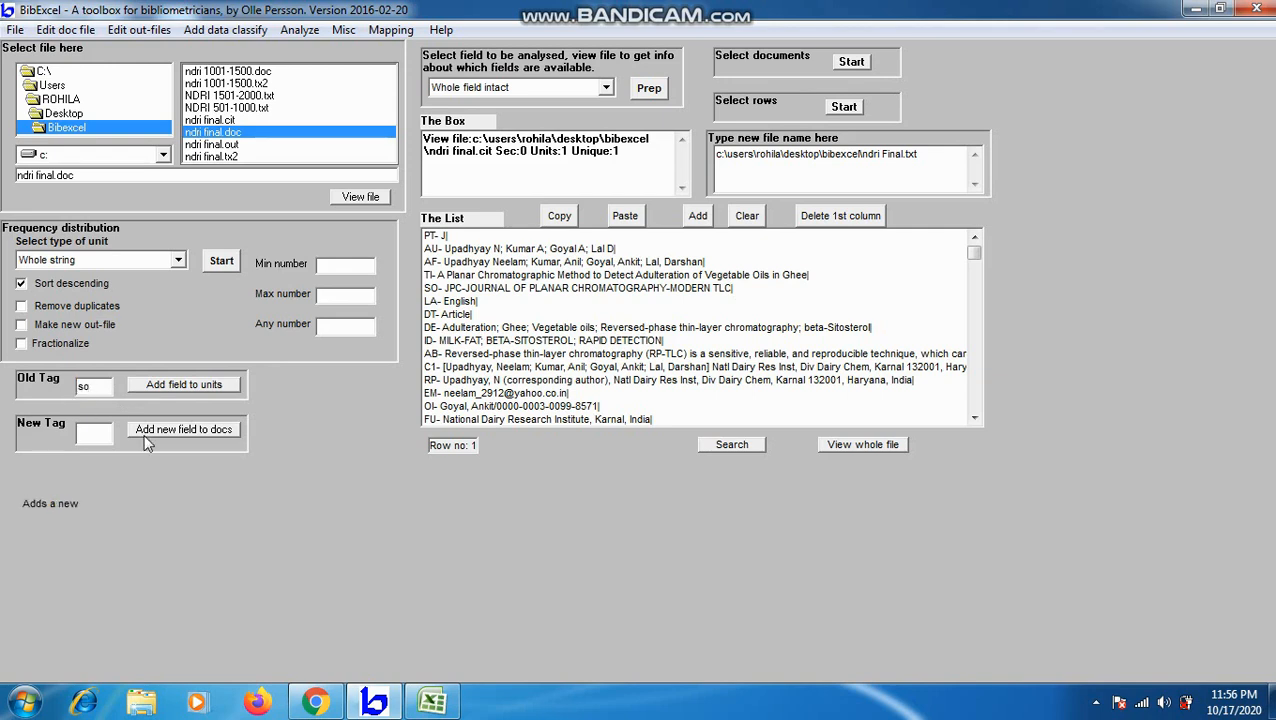
pyautogui.click(649, 89)
pyautogui.click(724, 449)
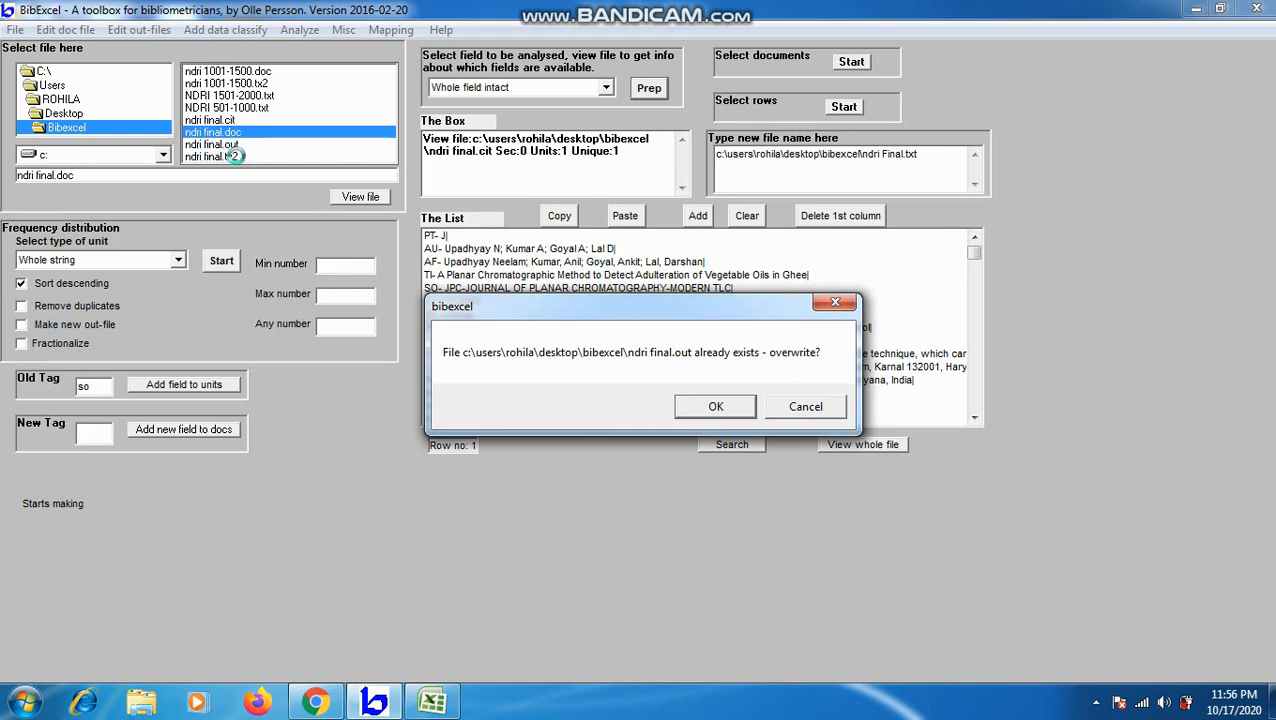
pyautogui.click(716, 418)
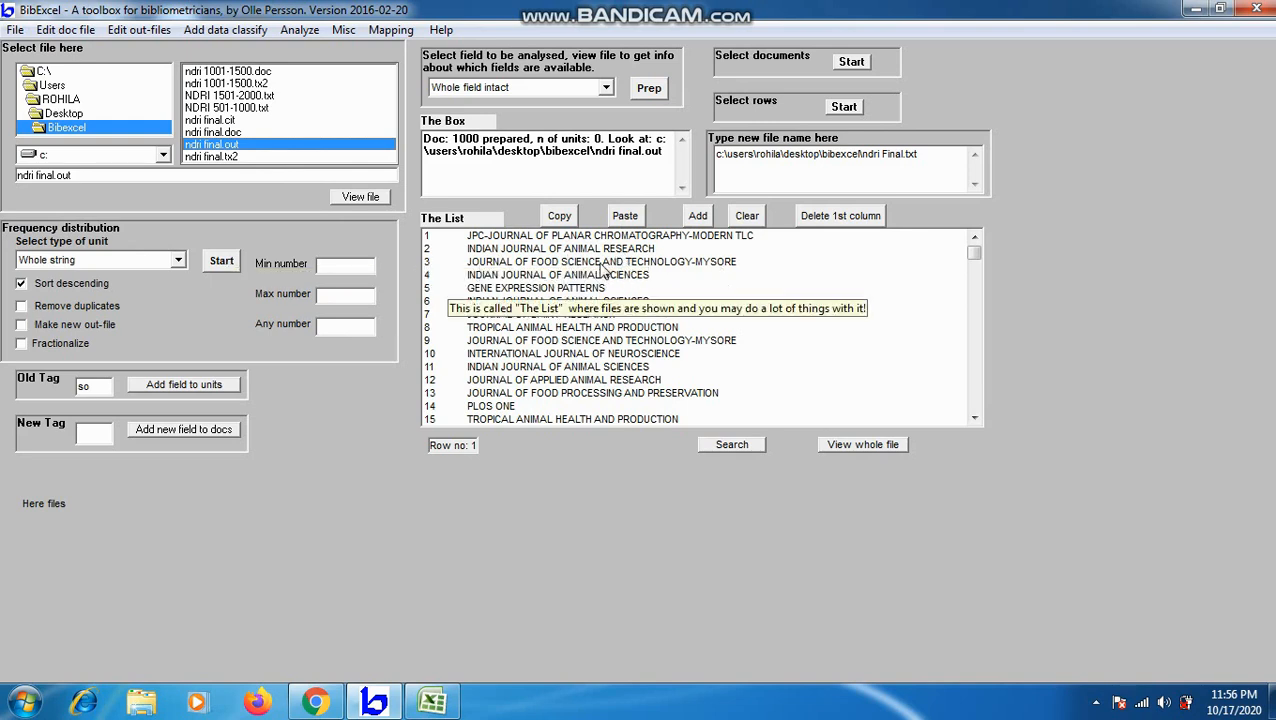
# Calculate the descending whole-string frequency distribution of the journals in ndri final.out and select the first row of the result.
pyautogui.moveTo(974, 252)
pyautogui.mouseDown()
pyautogui.moveTo(975, 408)
pyautogui.moveTo(975, 253)
pyautogui.mouseUp()
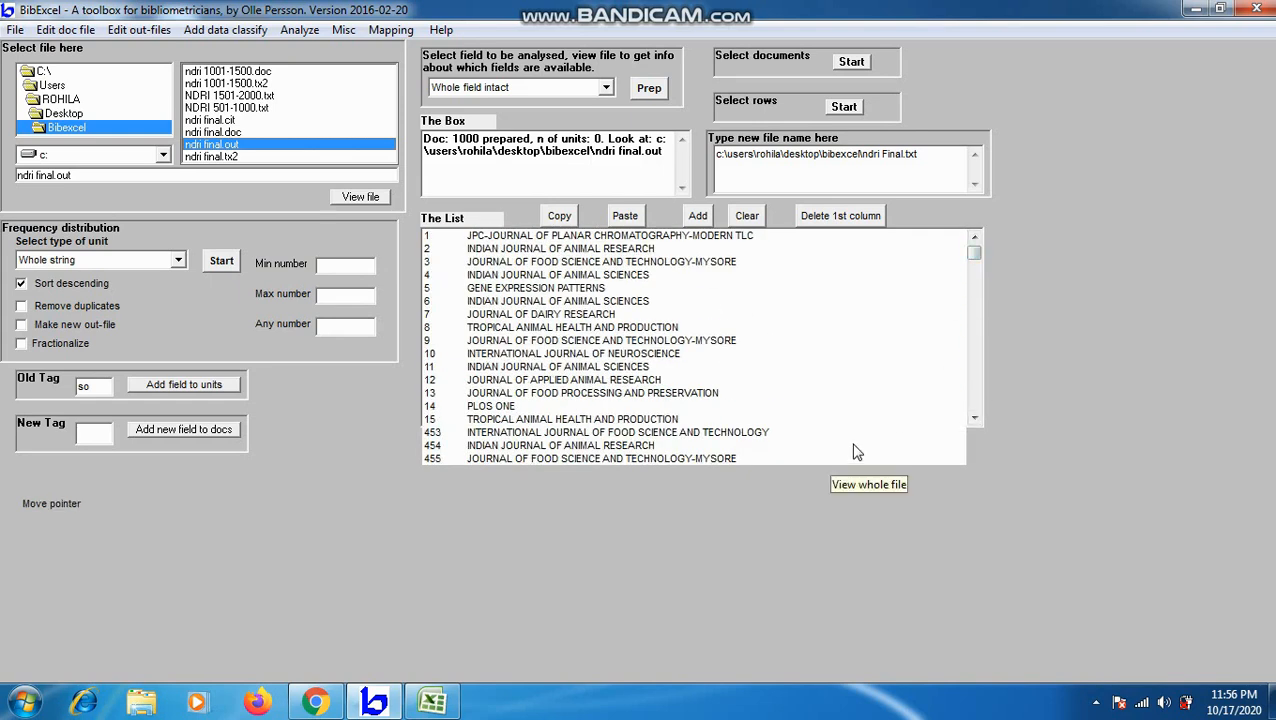
pyautogui.moveTo(975, 260)
pyautogui.mouseDown()
pyautogui.moveTo(975, 290)
pyautogui.moveTo(975, 253)
pyautogui.mouseUp()
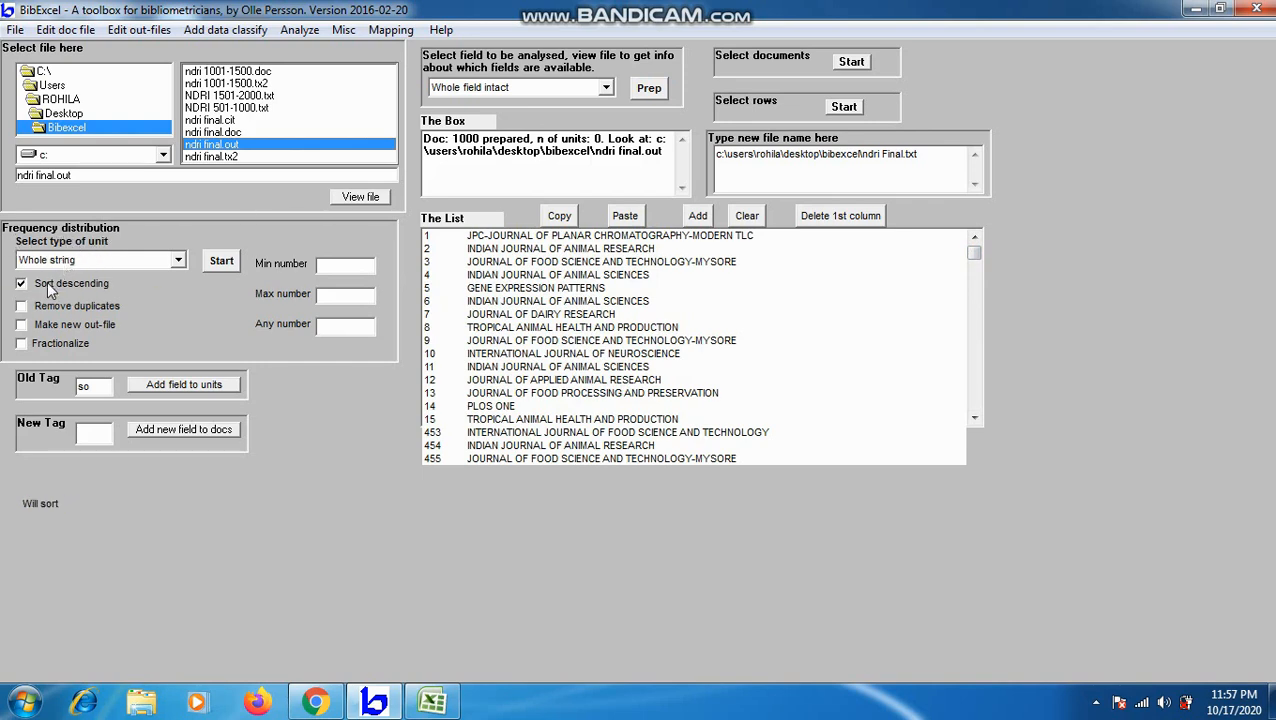
pyautogui.click(218, 262)
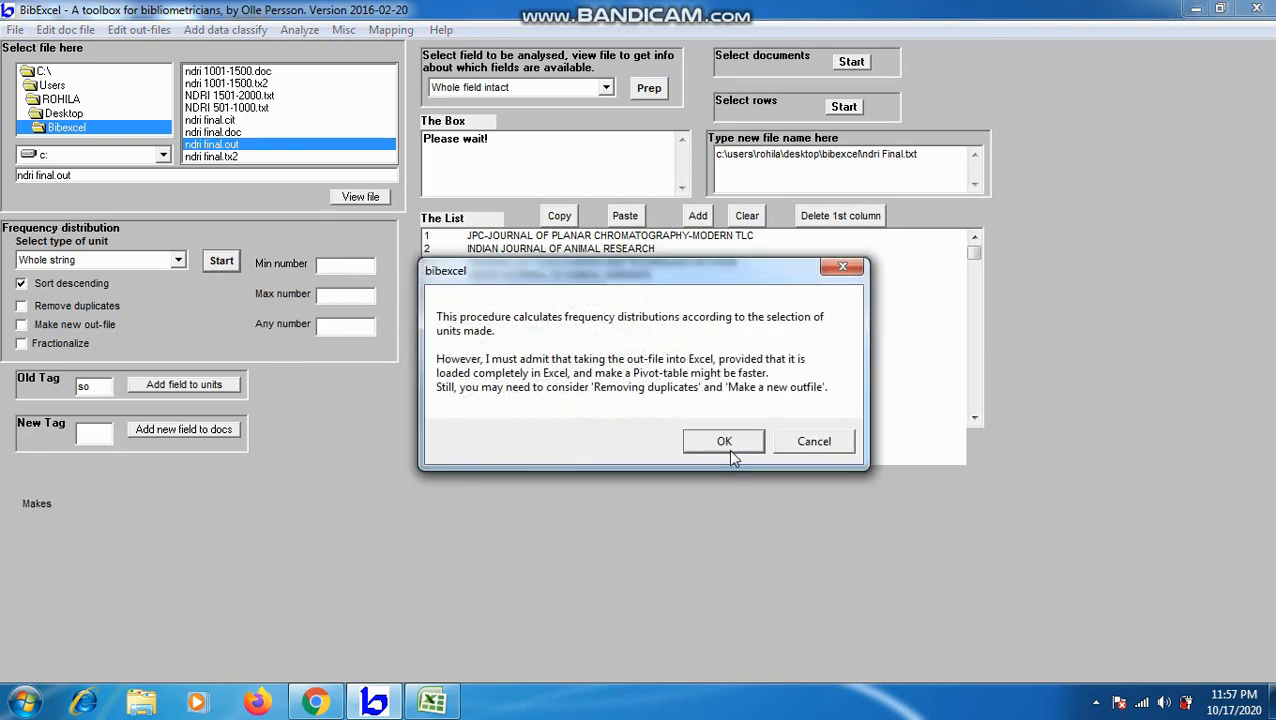
pyautogui.click(727, 446)
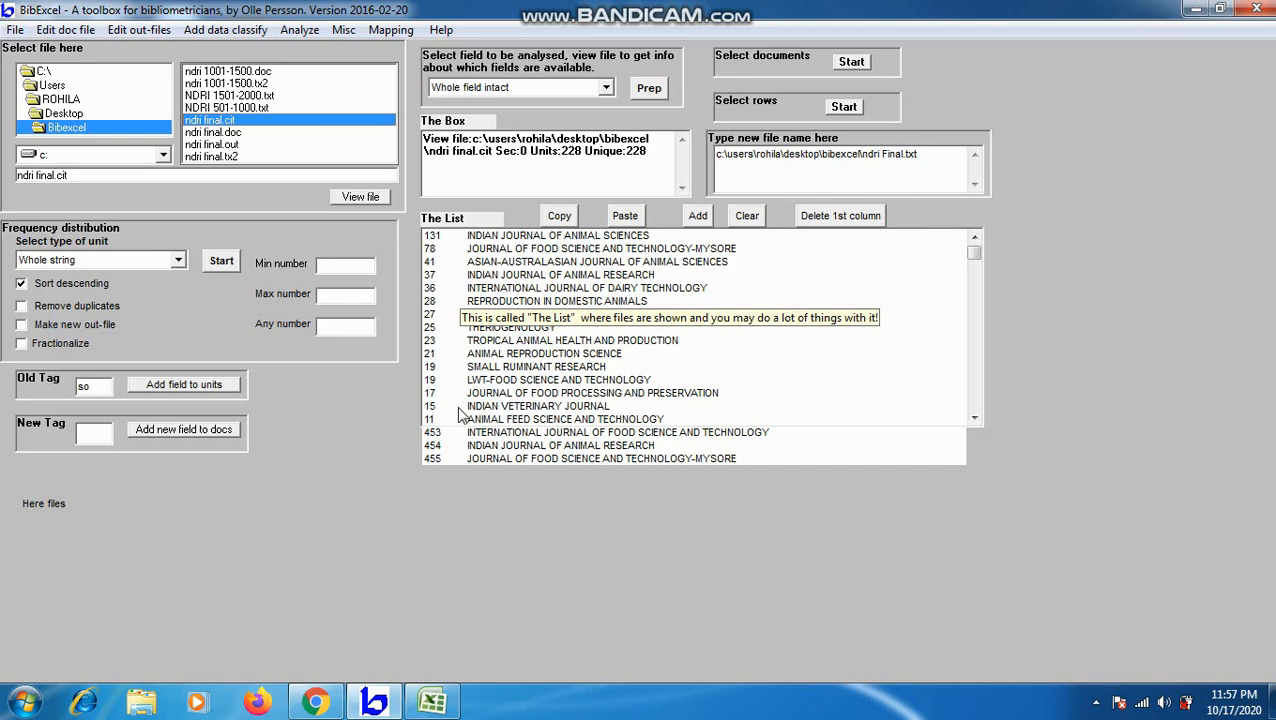
pyautogui.click(456, 237)
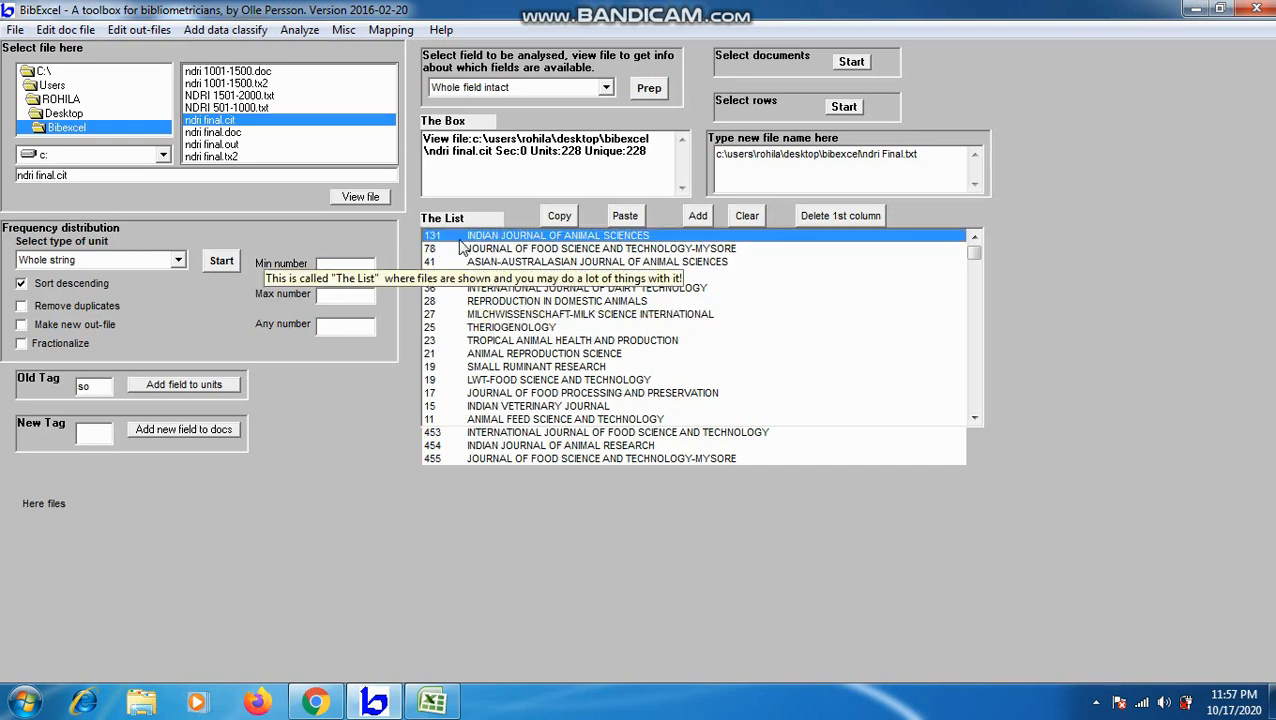
# Select every journal row of the frequency list down to the last entry and copy the selected rows to the clipboard.
pyautogui.hotkey('shift', 'Down')
pyautogui.hotkey('shift', 'Down')
pyautogui.hotkey('shift', 'Down')
pyautogui.hotkey('shift', 'Down')
pyautogui.hotkey('shift', 'Down')
pyautogui.hotkey('shift', 'Down')
pyautogui.hotkey('shift', 'Down')
pyautogui.hotkey('shift', 'Down')
pyautogui.hotkey('shift', 'Down')
pyautogui.hotkey('shift', 'Down')
pyautogui.hotkey('shift', 'Down')
pyautogui.hotkey('shift', 'Down')
pyautogui.hotkey('shift', 'Down')
pyautogui.hotkey('shift', 'Down')
pyautogui.hotkey('shift', 'Down')
pyautogui.hotkey('shift', 'Down')
pyautogui.hotkey('shift', 'Down')
pyautogui.hotkey('shift', 'Down')
pyautogui.hotkey('shift', 'Down')
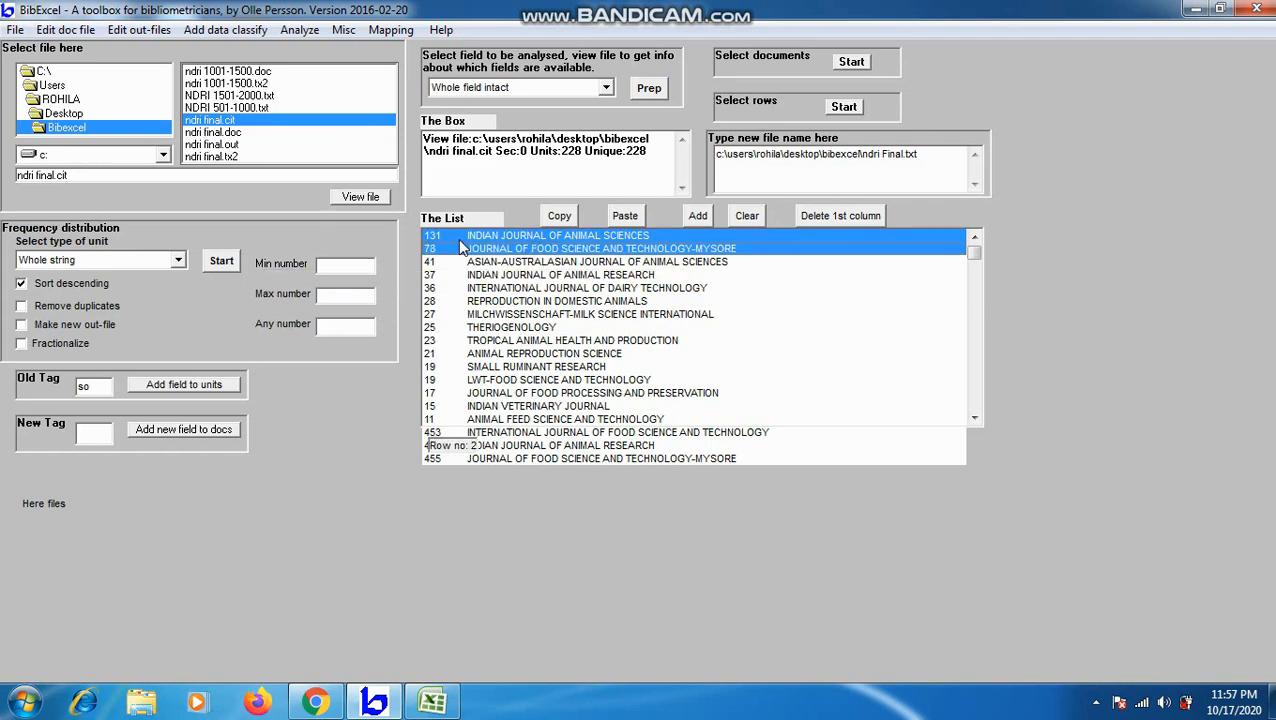
pyautogui.hotkey('shift', 'Down')
pyautogui.hotkey('shift', 'Down')
pyautogui.hotkey('shift', 'Down')
pyautogui.hotkey('shift', 'Down')
pyautogui.hotkey('shift', 'Down')
pyautogui.hotkey('shift', 'Down')
pyautogui.hotkey('shift', 'Down')
pyautogui.hotkey('shift', 'Down')
pyautogui.hotkey('shift', 'Down')
pyautogui.hotkey('shift', 'Down')
pyautogui.hotkey('shift', 'Down')
pyautogui.hotkey('shift', 'Down')
pyautogui.hotkey('shift', 'Down')
pyautogui.hotkey('shift', 'Down')
pyautogui.hotkey('shift', 'Down')
pyautogui.hotkey('shift', 'Down')
pyautogui.hotkey('shift', 'Down')
pyautogui.hotkey('shift', 'Down')
pyautogui.hotkey('shift', 'Down')
pyautogui.hotkey('shift', 'Down')
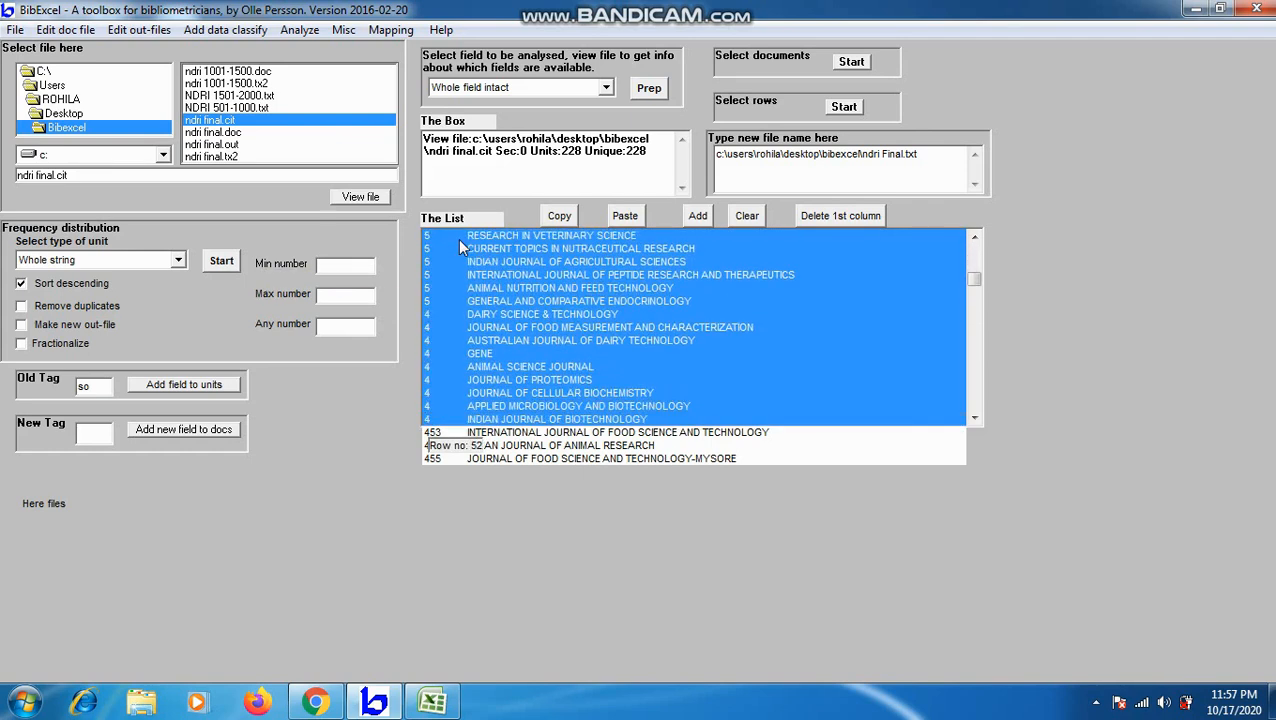
pyautogui.hotkey('shift', 'Down')
pyautogui.hotkey('shift', 'Down')
pyautogui.hotkey('shift', 'Down')
pyautogui.hotkey('shift', 'Down')
pyautogui.hotkey('shift', 'Down')
pyautogui.hotkey('shift', 'Down')
pyautogui.hotkey('shift', 'Down')
pyautogui.hotkey('shift', 'Down')
pyautogui.hotkey('shift', 'Down')
pyautogui.hotkey('shift', 'Down')
pyautogui.hotkey('shift', 'Down')
pyautogui.hotkey('shift', 'Down')
pyautogui.hotkey('shift', 'Down')
pyautogui.hotkey('shift', 'Down')
pyautogui.hotkey('shift', 'Down')
pyautogui.hotkey('shift', 'Down')
pyautogui.hotkey('shift', 'Down')
pyautogui.hotkey('shift', 'Down')
pyautogui.hotkey('shift', 'Down')
pyautogui.hotkey('shift', 'Down')
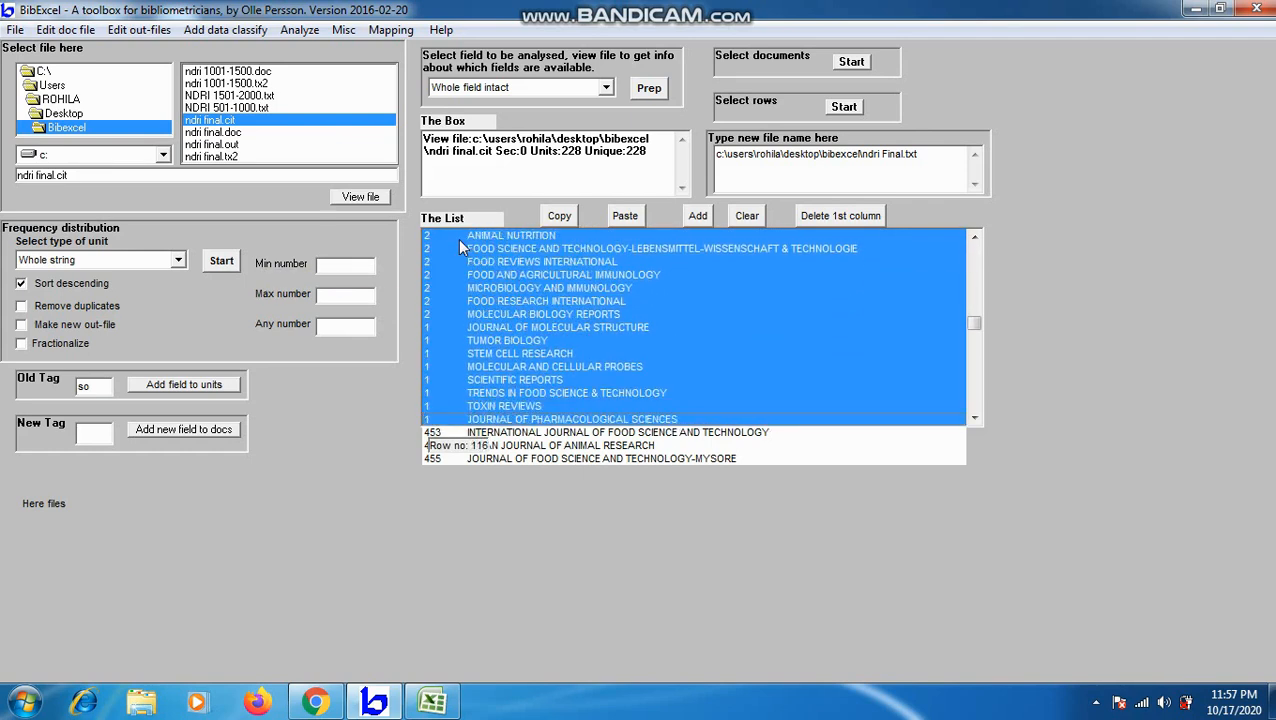
pyautogui.hotkey('shift', 'Down')
pyautogui.hotkey('shift', 'Down')
pyautogui.hotkey('shift', 'Down')
pyautogui.hotkey('shift', 'Down')
pyautogui.hotkey('shift', 'Down')
pyautogui.hotkey('shift', 'Down')
pyautogui.hotkey('shift', 'Down')
pyautogui.hotkey('shift', 'Down')
pyautogui.hotkey('shift', 'Down')
pyautogui.hotkey('shift', 'Down')
pyautogui.hotkey('shift', 'Down')
pyautogui.hotkey('shift', 'Down')
pyautogui.hotkey('shift', 'Down')
pyautogui.hotkey('shift', 'Down')
pyautogui.hotkey('shift', 'Down')
pyautogui.hotkey('shift', 'Down')
pyautogui.hotkey('shift', 'Down')
pyautogui.hotkey('shift', 'Down')
pyautogui.hotkey('shift', 'Down')
pyautogui.hotkey('shift', 'Down')
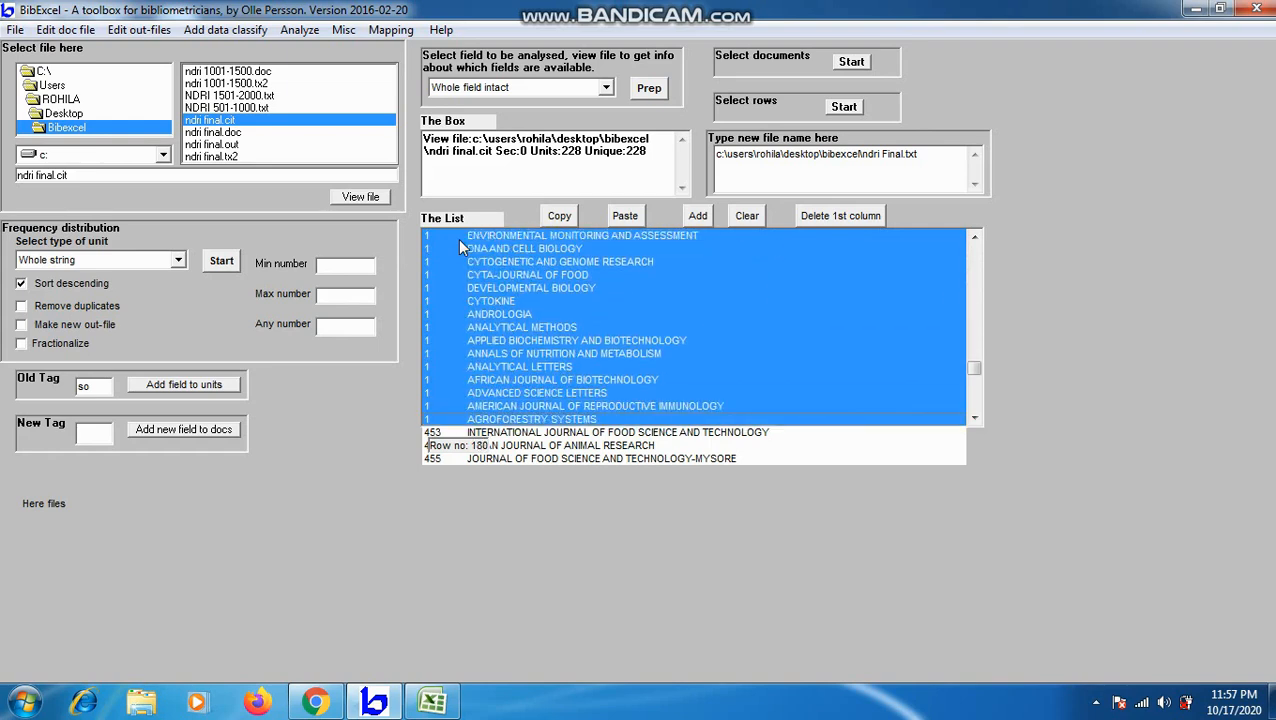
pyautogui.hotkey('shift', 'Down')
pyautogui.hotkey('shift', 'Down')
pyautogui.hotkey('shift', 'Down')
pyautogui.hotkey('shift', 'Down')
pyautogui.hotkey('shift', 'Down')
pyautogui.hotkey('shift', 'Down')
pyautogui.hotkey('shift', 'Down')
pyautogui.hotkey('shift', 'Down')
pyautogui.hotkey('shift', 'Down')
pyautogui.hotkey('shift', 'Down')
pyautogui.hotkey('shift', 'Down')
pyautogui.hotkey('shift', 'Down')
pyautogui.hotkey('shift', 'Down')
pyautogui.hotkey('shift', 'Down')
pyautogui.hotkey('shift', 'Down')
pyautogui.hotkey('shift', 'Down')
pyautogui.hotkey('shift', 'Down')
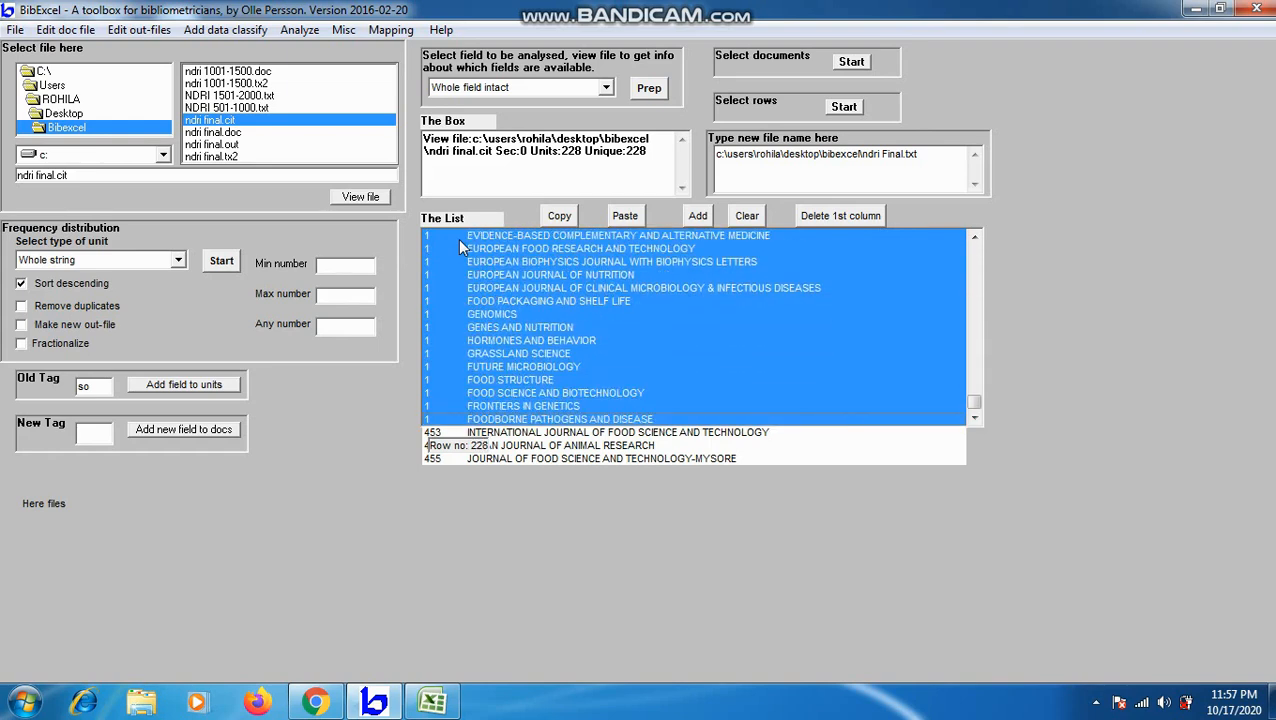
pyautogui.hotkey('ctrl', 'c')
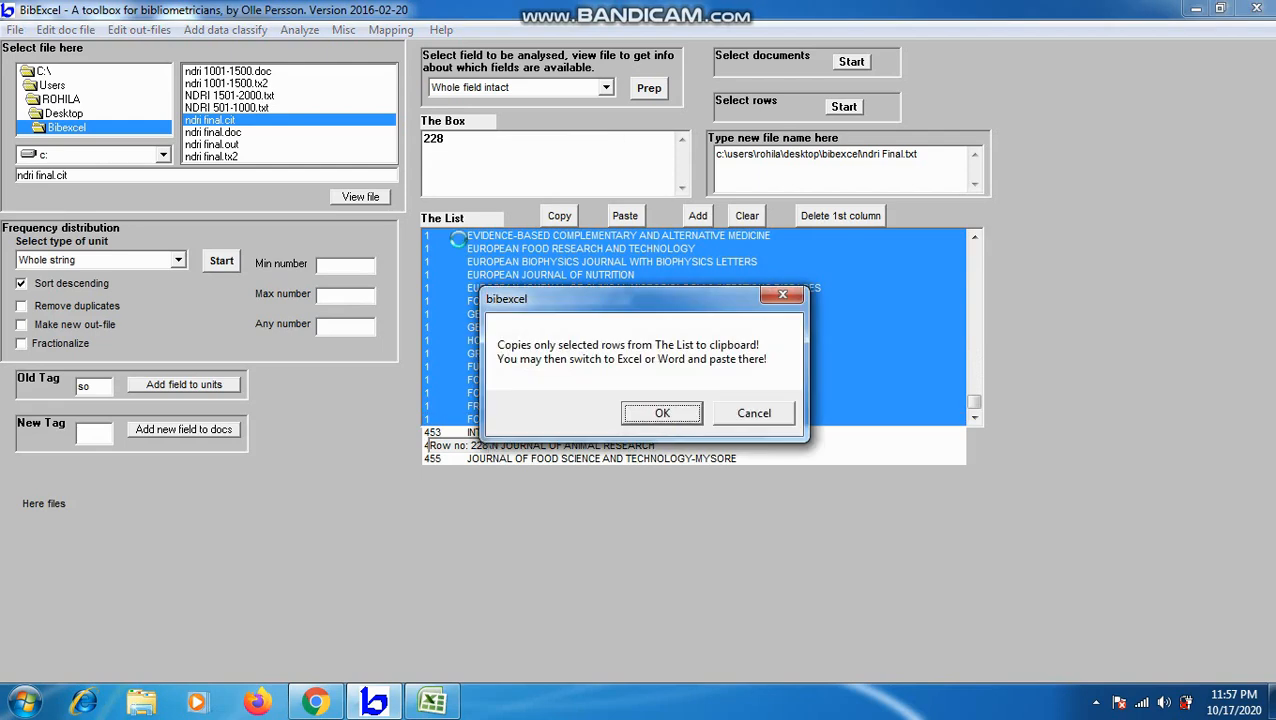
pyautogui.click(661, 416)
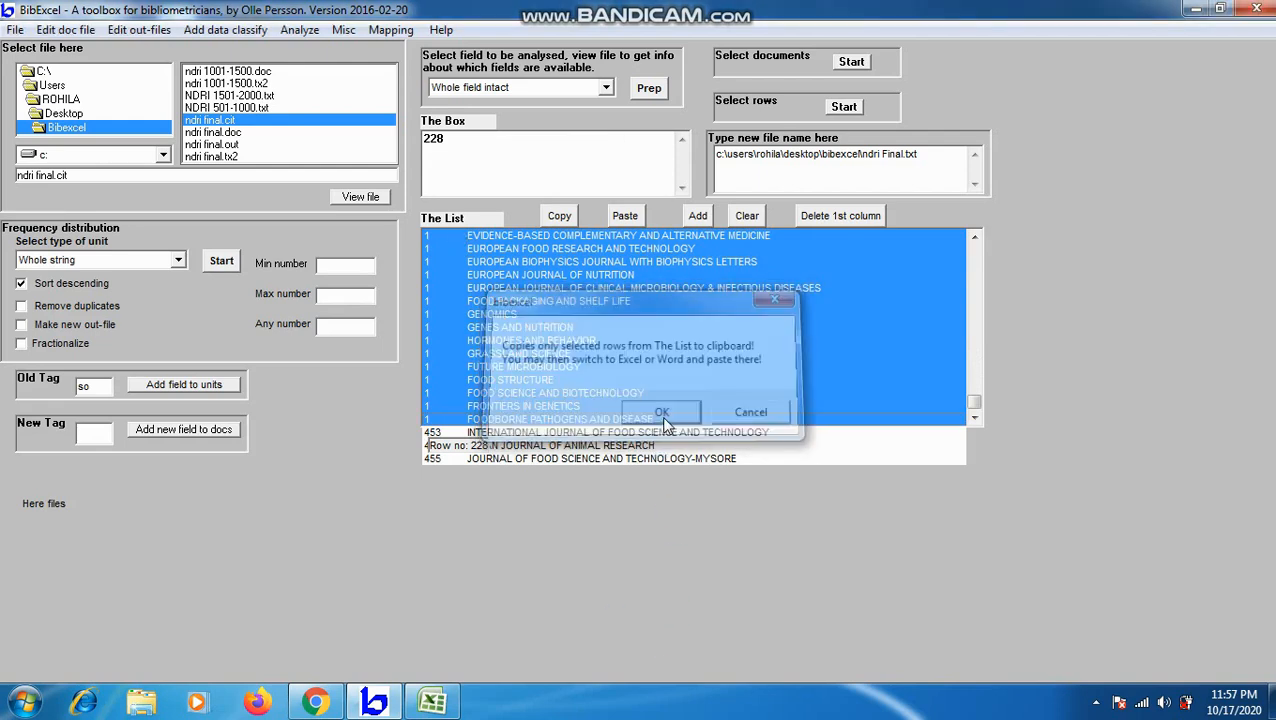
# Switch to Excel and paste the copied journal frequencies into Sheet2 starting at cell A1.
pyautogui.click(432, 701)
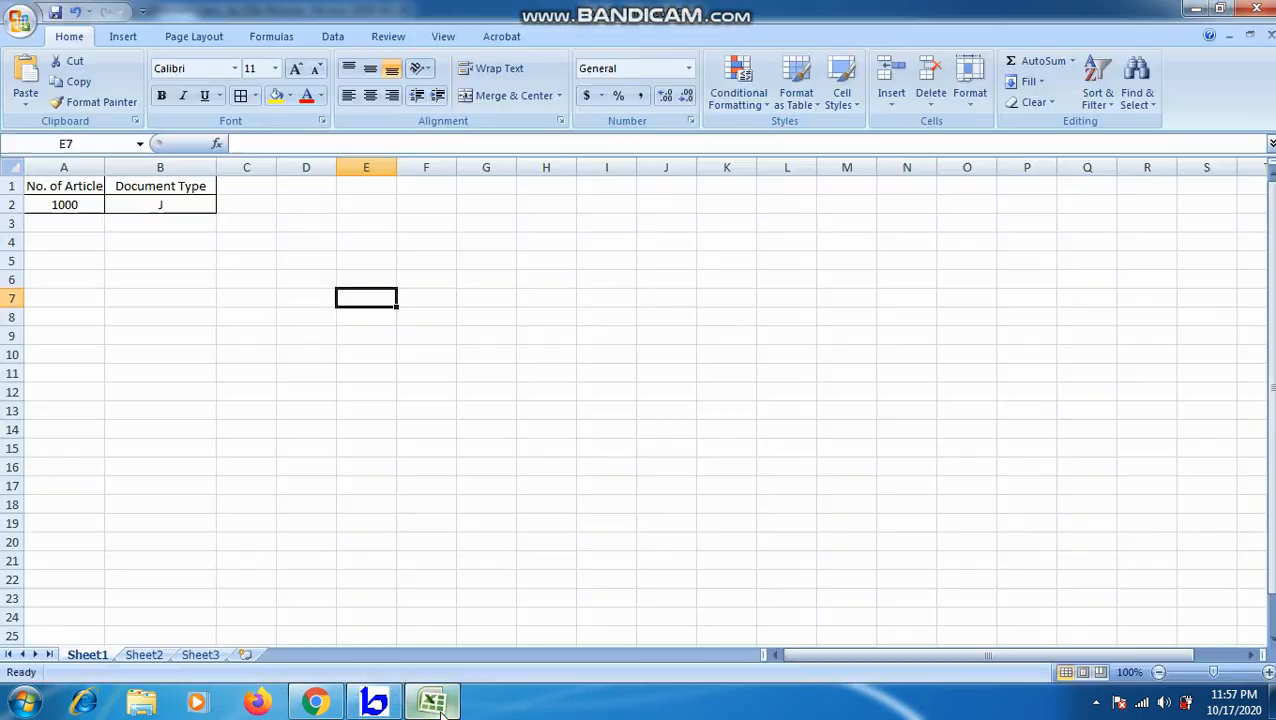
pyautogui.click(145, 656)
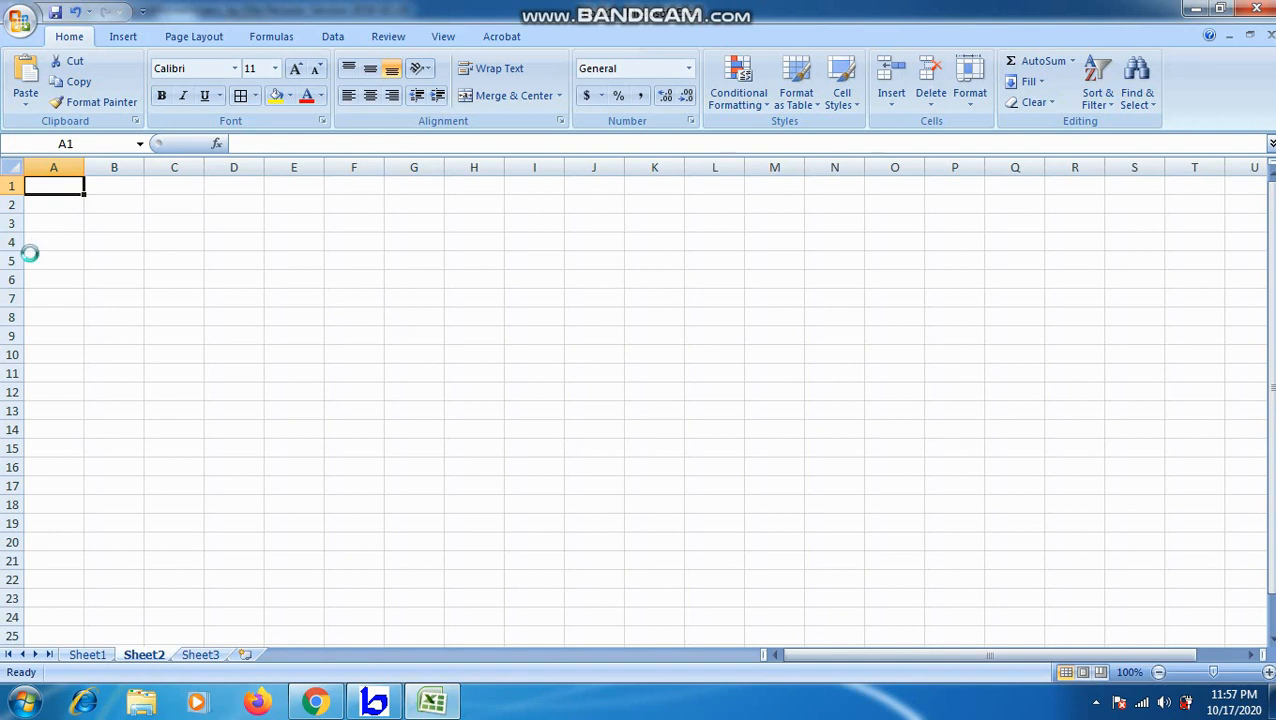
pyautogui.hotkey('ctrl', 'v')
pyautogui.click(302, 318)
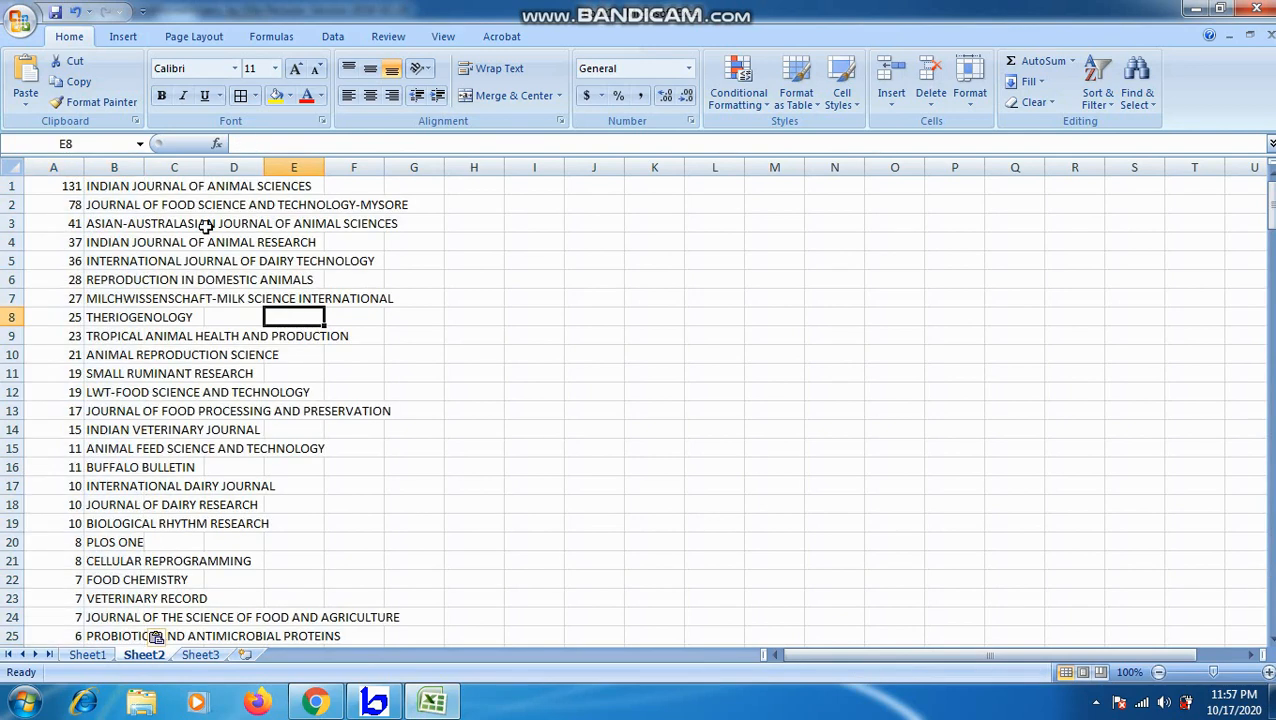
# Insert a row above the journal data with the headers "No. of Artilces" in A1 and "Source" in B1, and widen column A to fit.
pyautogui.click(14, 190)
pyautogui.rightClick(48, 187)
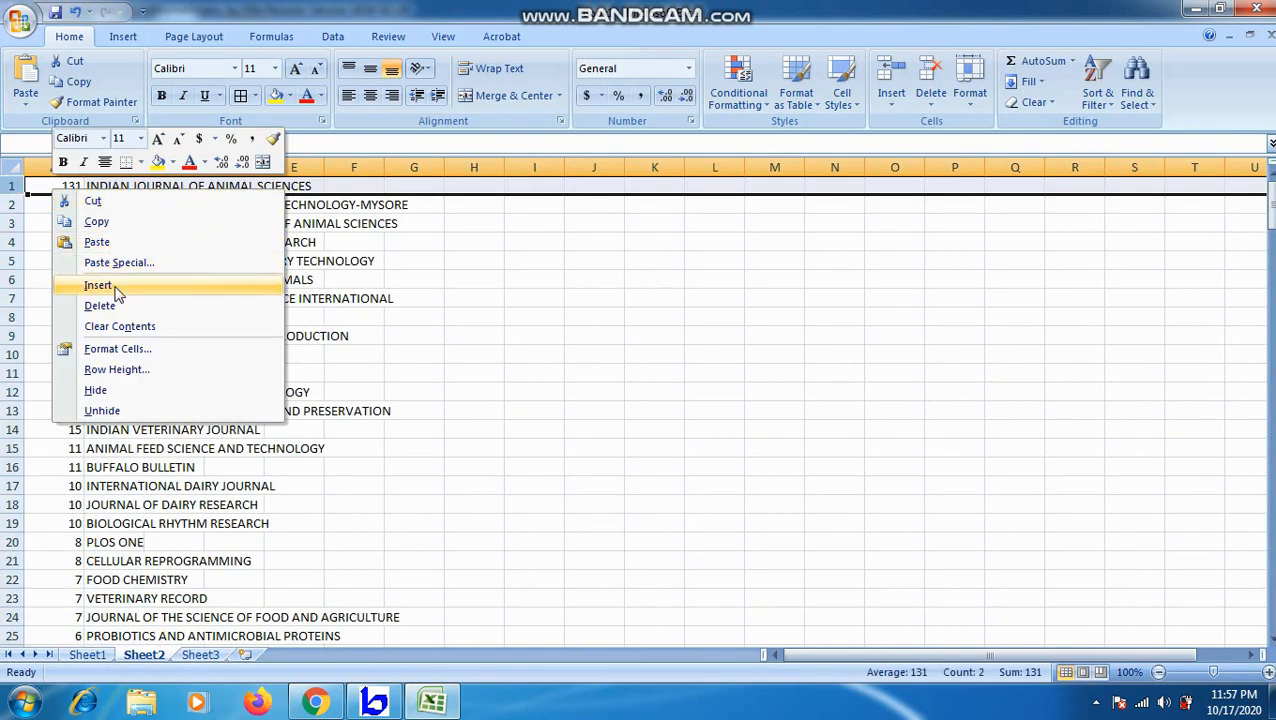
pyautogui.click(97, 286)
pyautogui.click(62, 185)
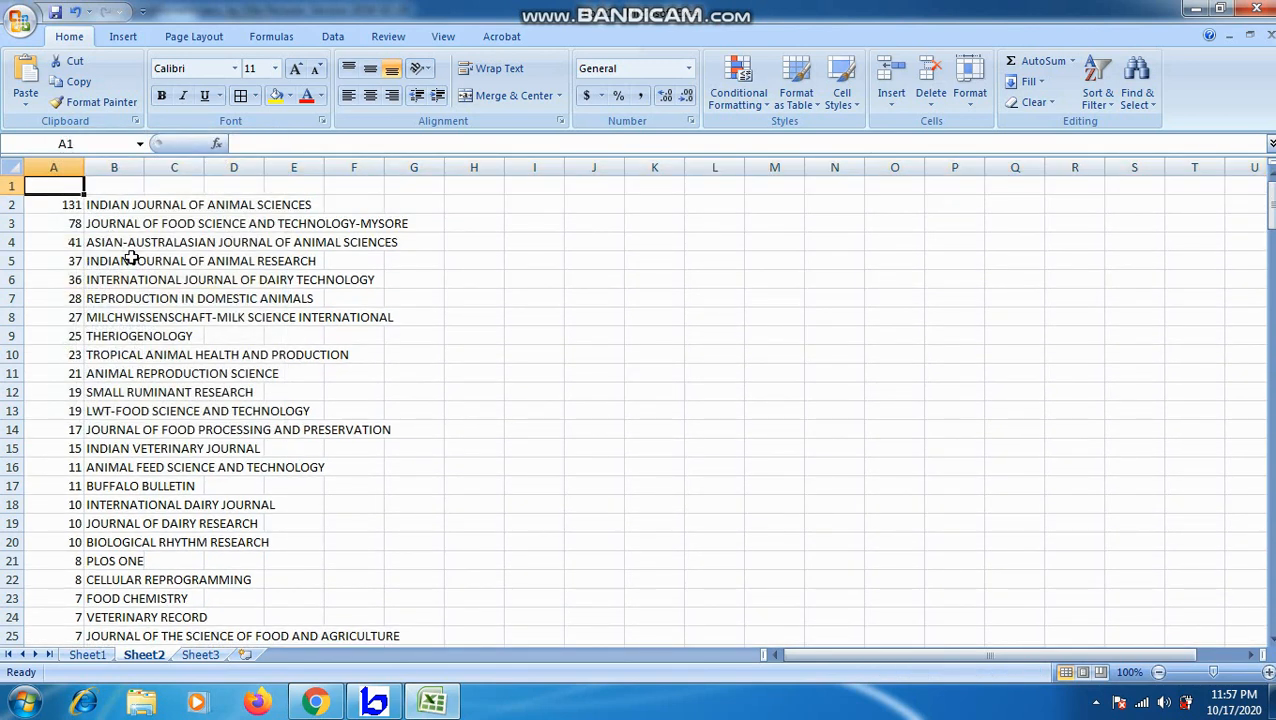
pyautogui.write('No. of Artilces')
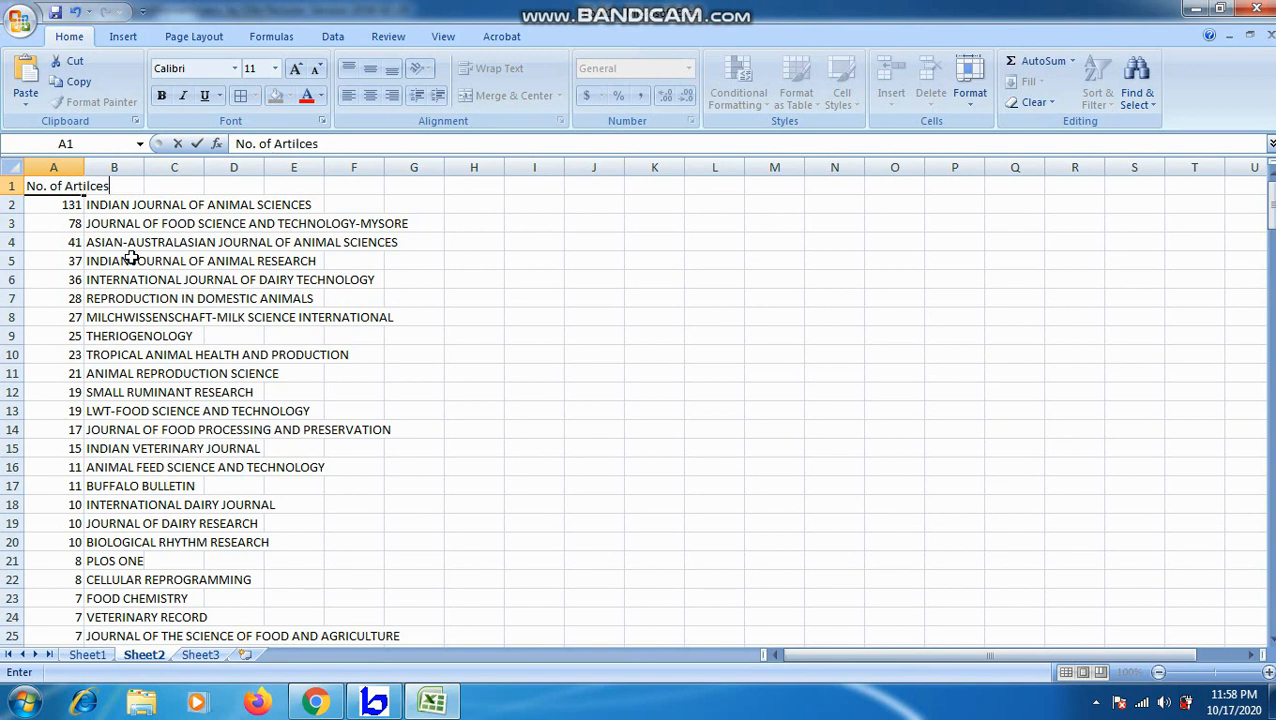
pyautogui.press('Tab')
pyautogui.write('Sou')
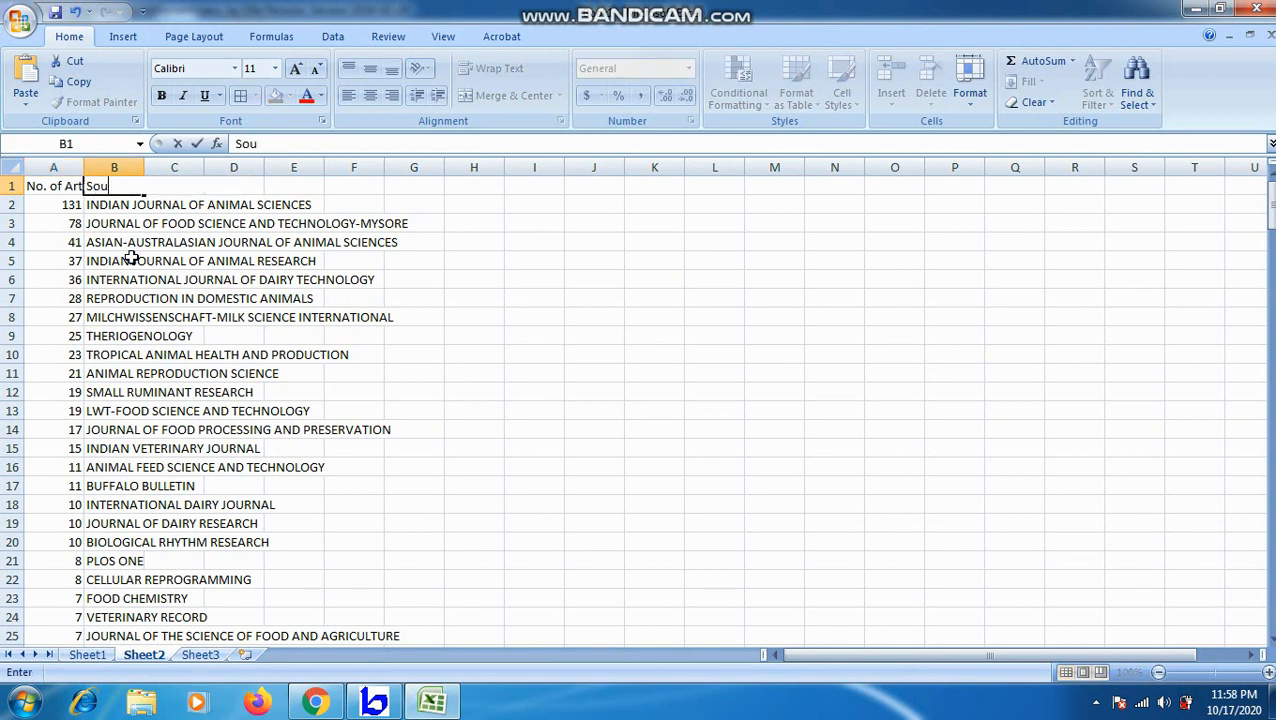
pyautogui.write('rce')
pyautogui.click(520, 346)
pyautogui.moveTo(77, 166); pyautogui.dragTo(182, 170)
# Try applying borders to all cells in A1:F10 and undo them.
pyautogui.moveTo(86, 186); pyautogui.dragTo(452, 356)
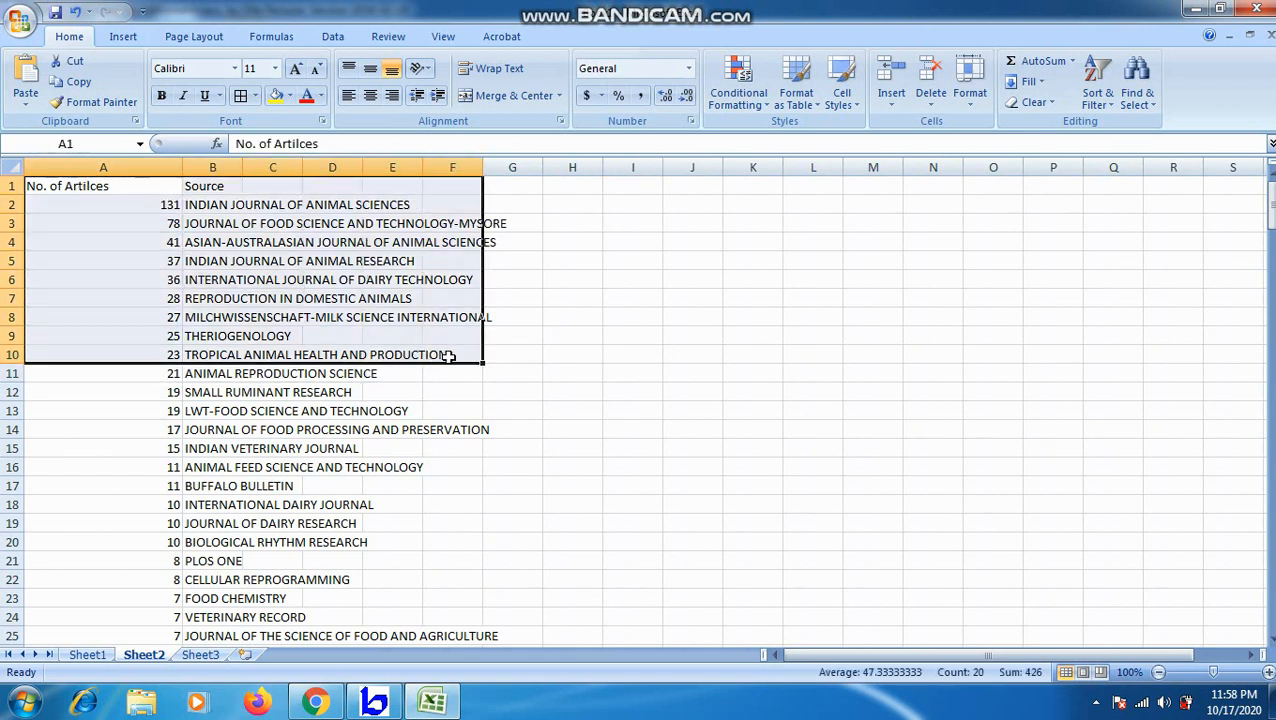
pyautogui.click(240, 95)
pyautogui.click(725, 362)
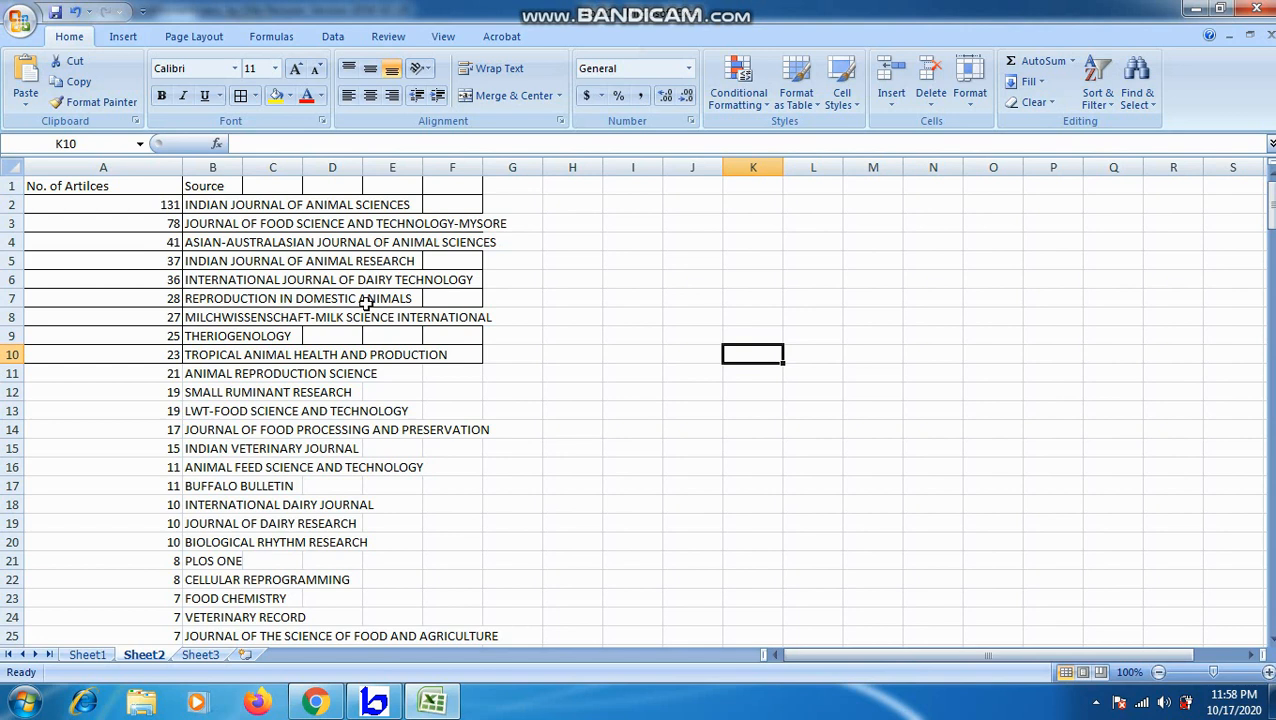
pyautogui.hotkey('ctrl', 'z')
pyautogui.click(455, 430)
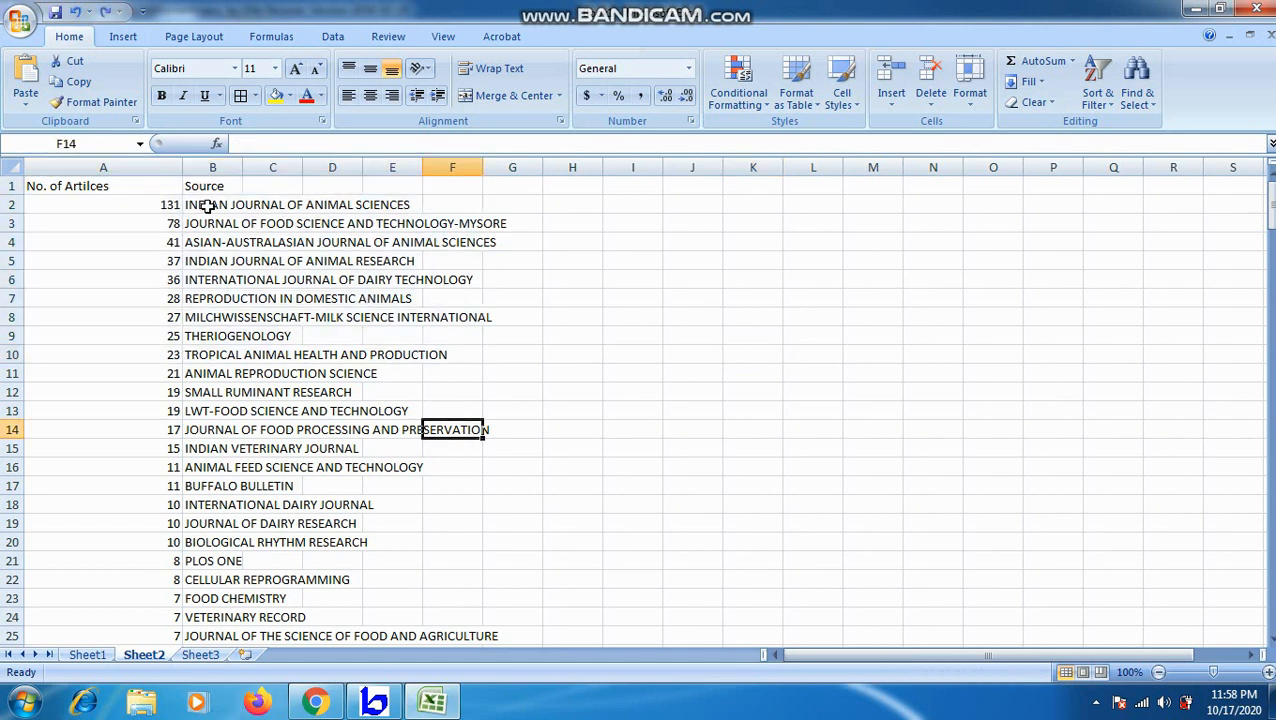
# Apply borders around all cells of A1:B2 on Sheet2.
pyautogui.click(85, 189)
pyautogui.moveTo(146, 188); pyautogui.dragTo(218, 203)
pyautogui.click(241, 95)
pyautogui.click(512, 317)
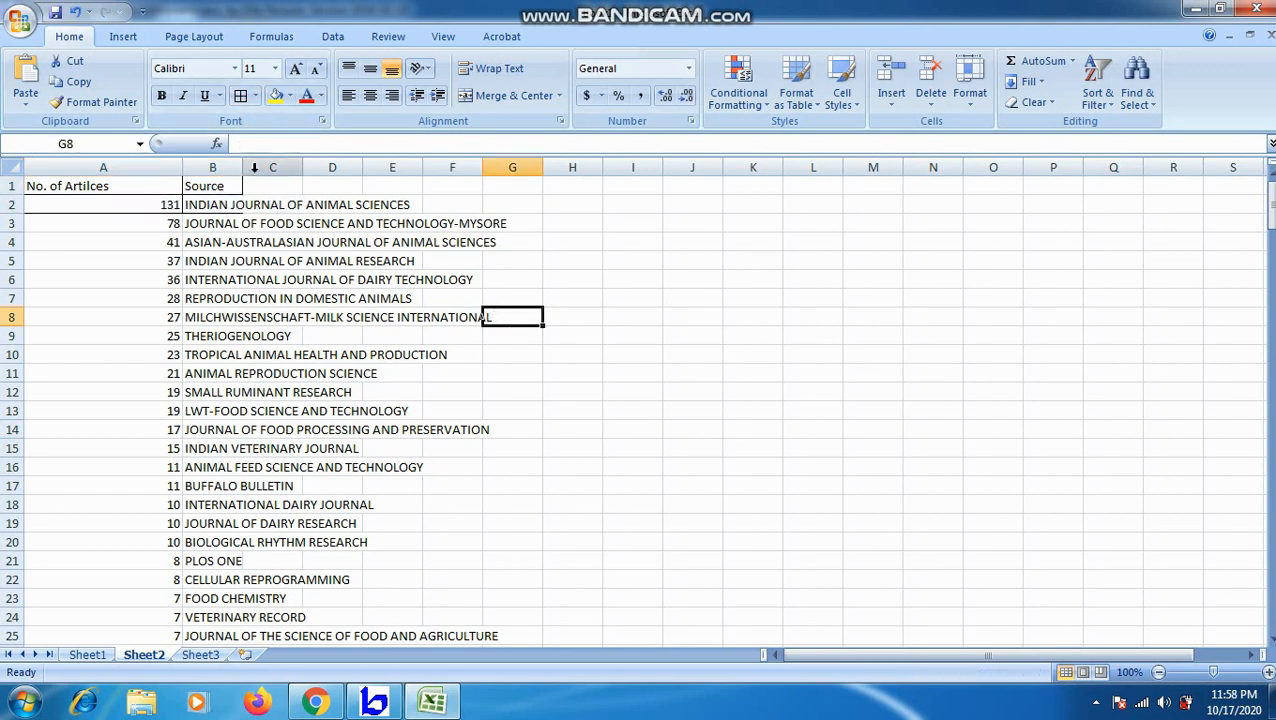
# Widen column B so the full journal titles fit, and look over the list.
pyautogui.moveTo(242, 167); pyautogui.dragTo(534, 167)
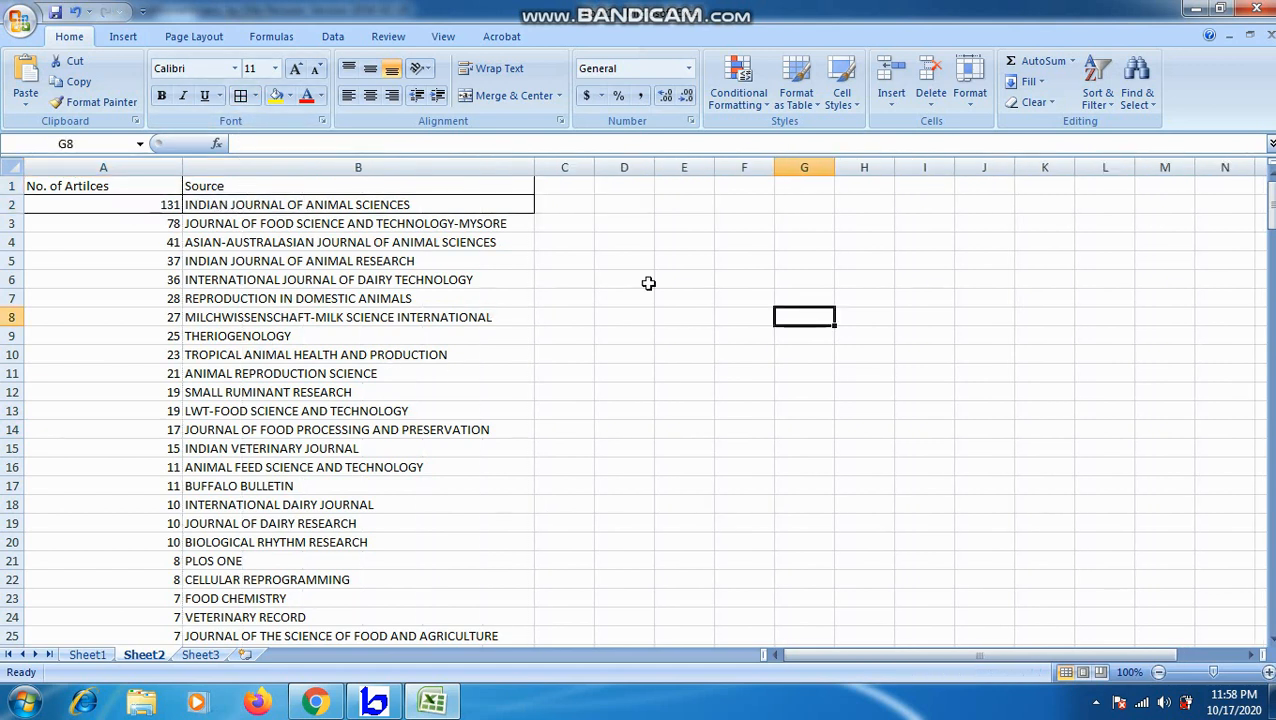
pyautogui.click(660, 372)
pyautogui.scroll(-5, 293, 373)
pyautogui.scroll(5, 292, 373)
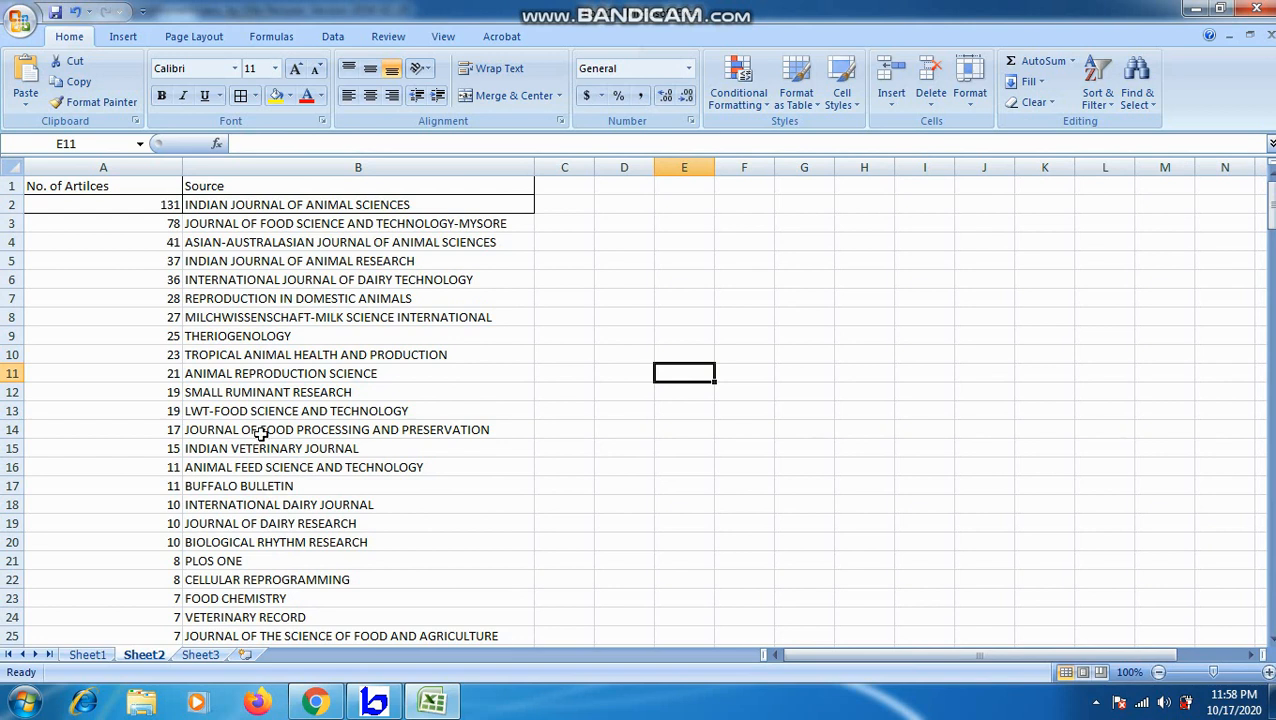
# Switch back to BibExcel and view ndri final.doc, selecting the title line of its first record.
pyautogui.click(374, 701)
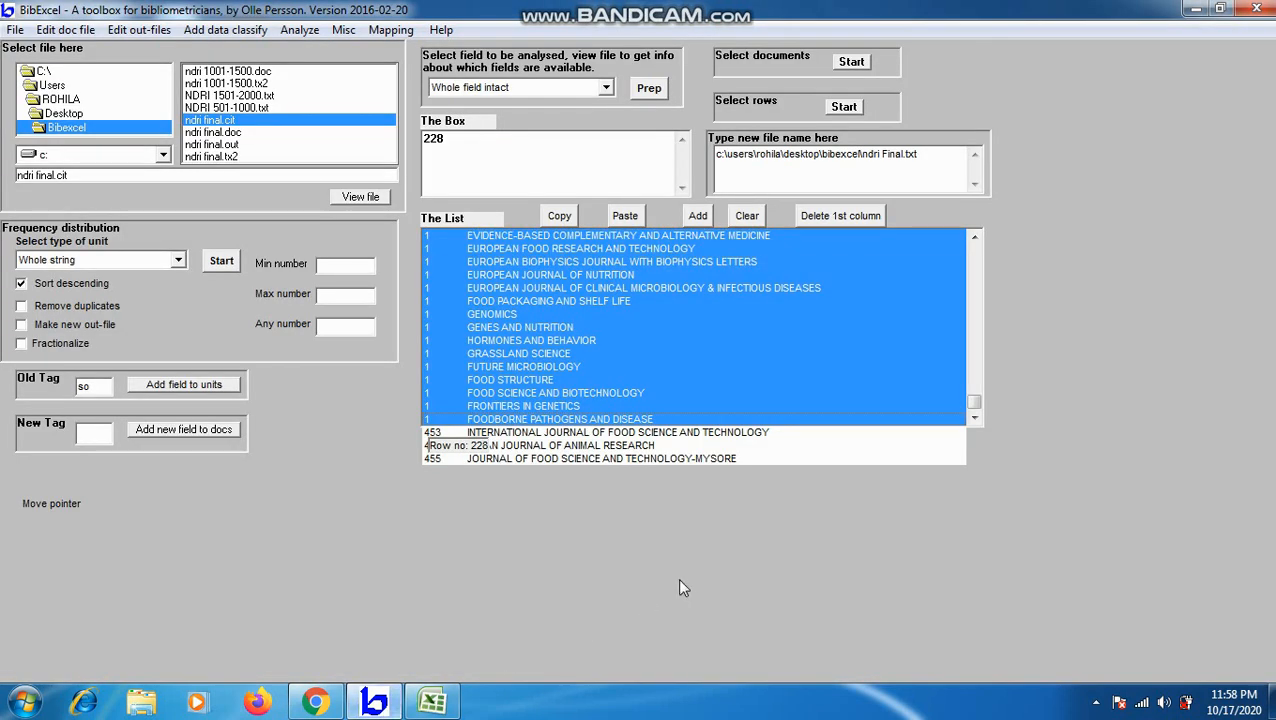
pyautogui.click(236, 134)
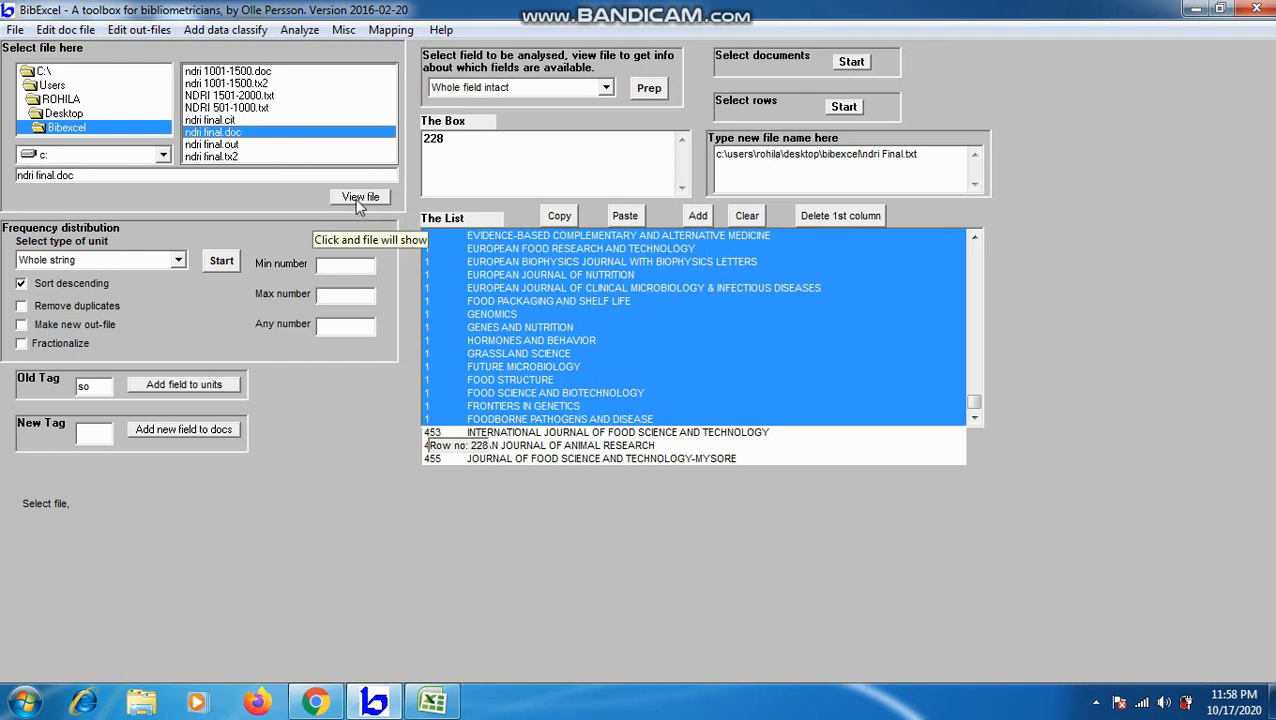
pyautogui.click(633, 366)
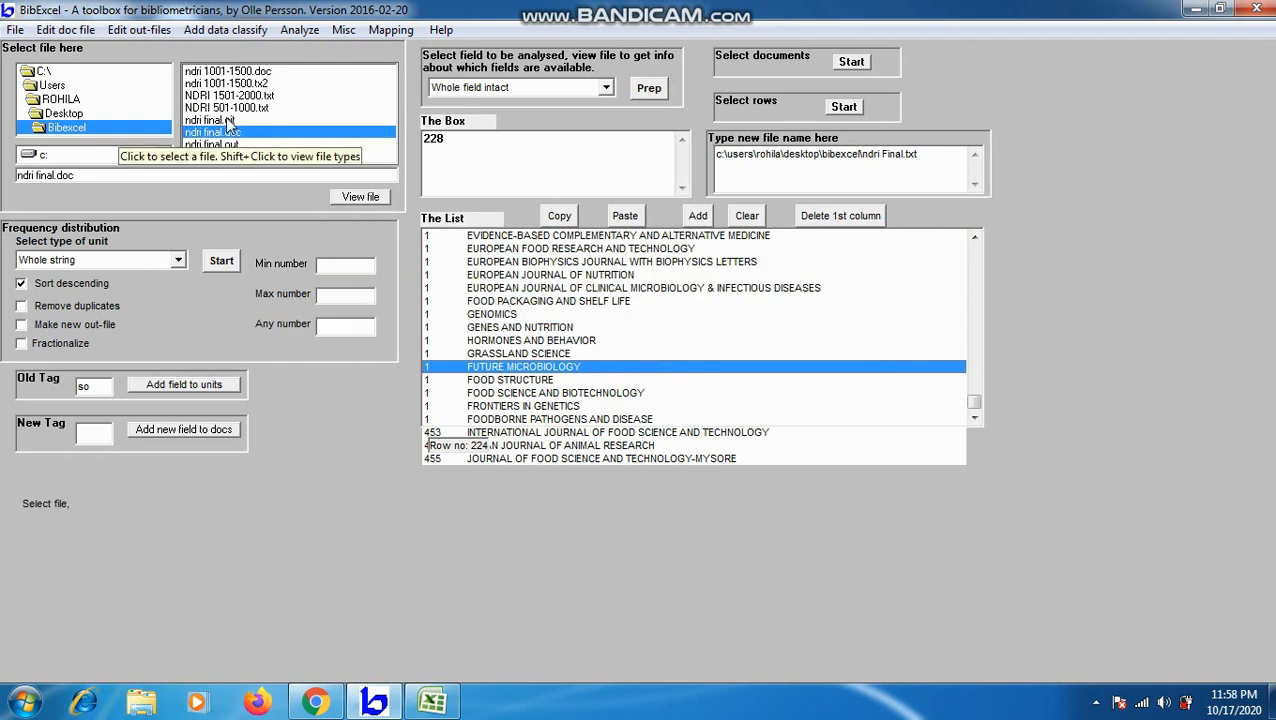
pyautogui.click(227, 148)
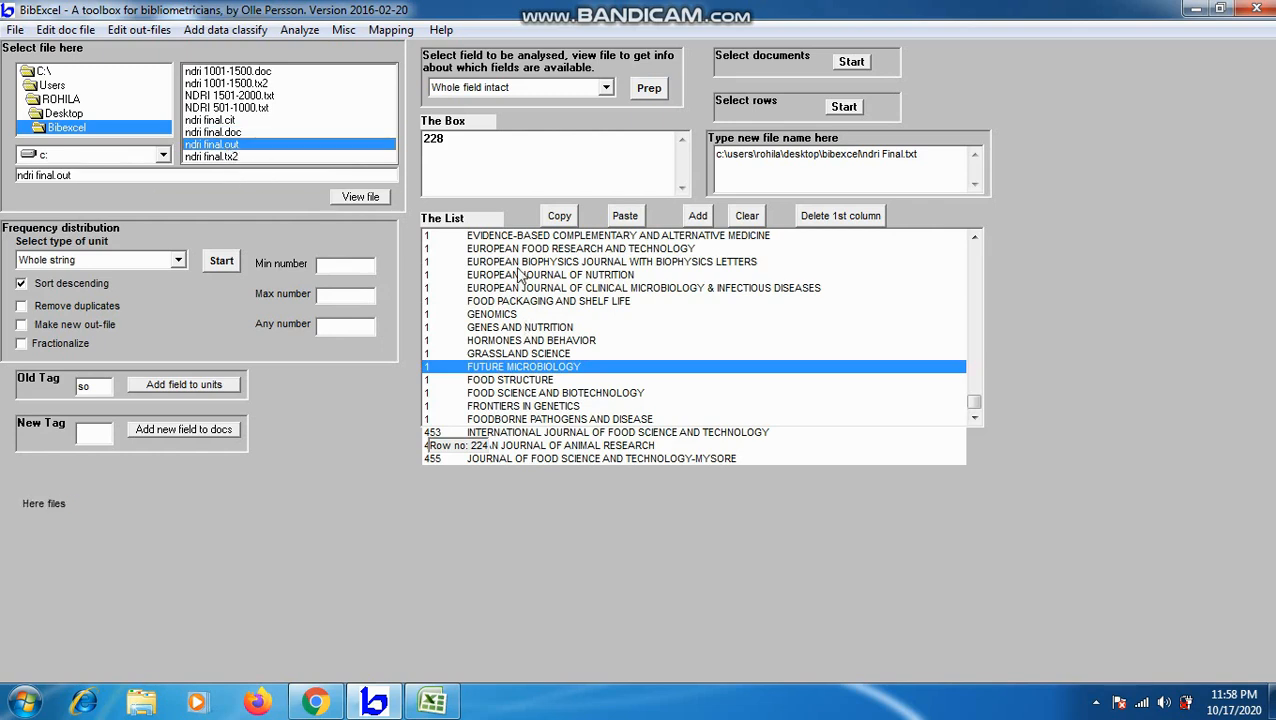
pyautogui.click(580, 288)
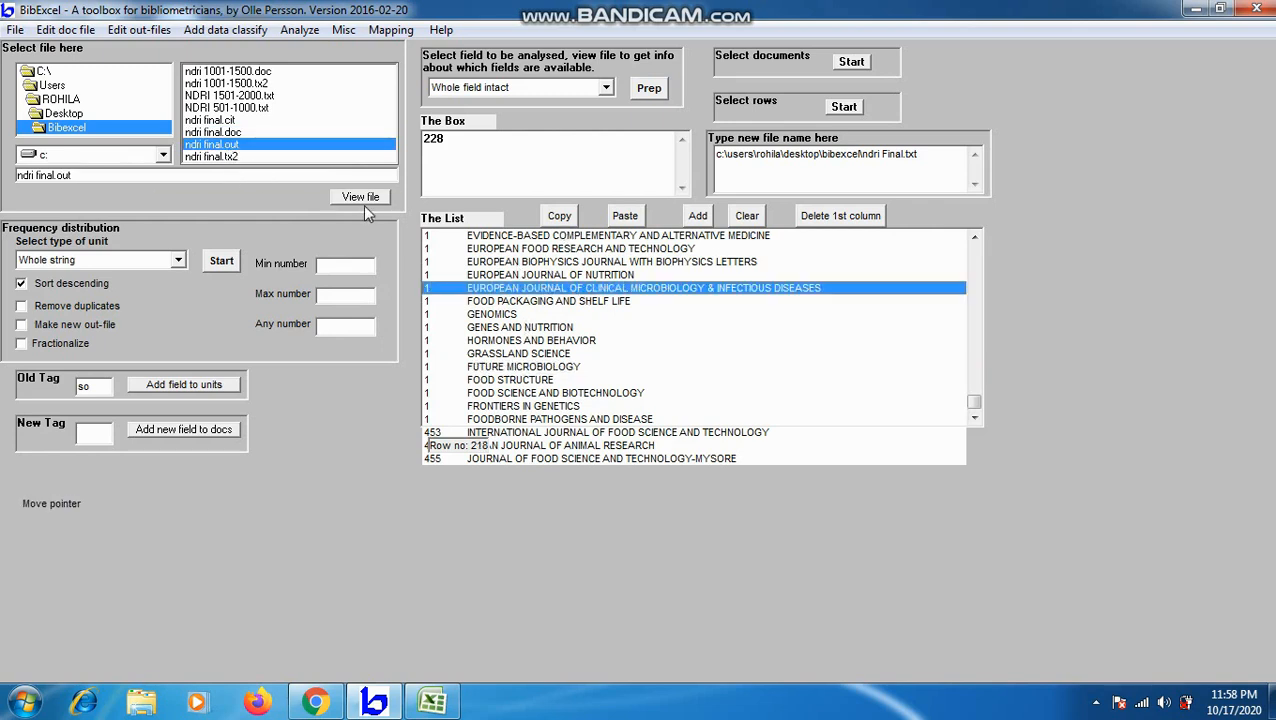
pyautogui.click(238, 133)
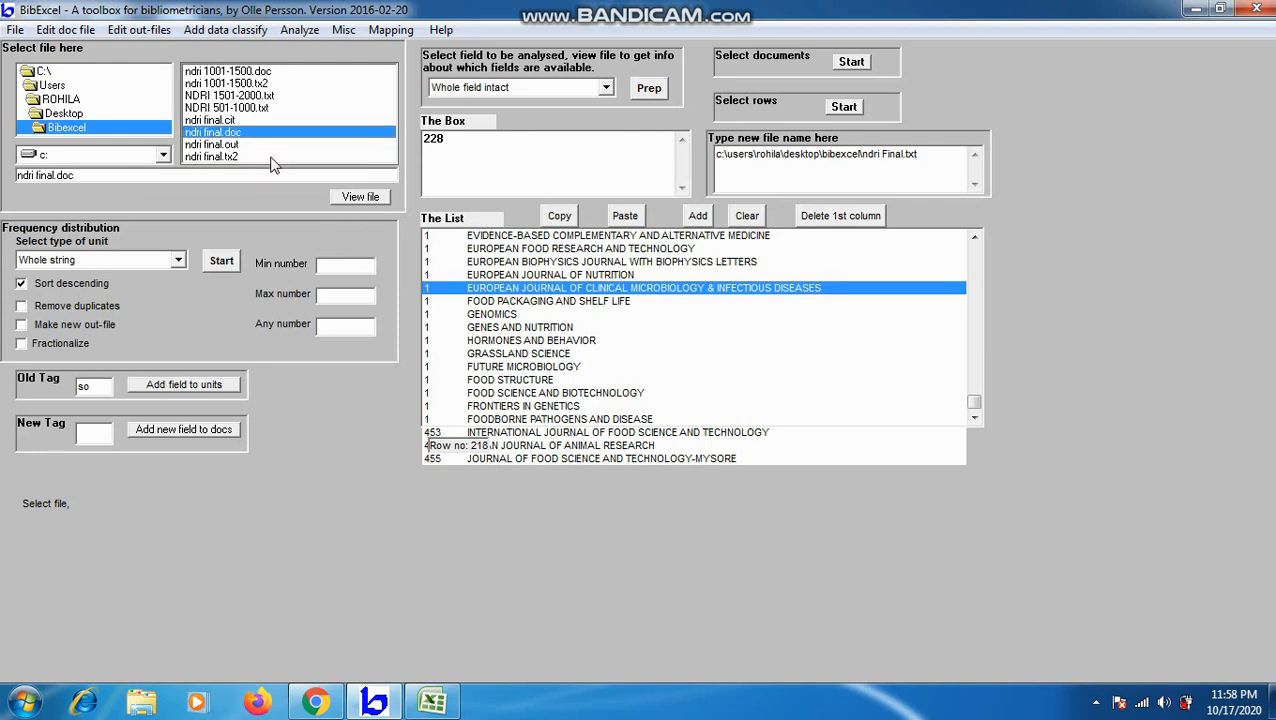
pyautogui.click(380, 198)
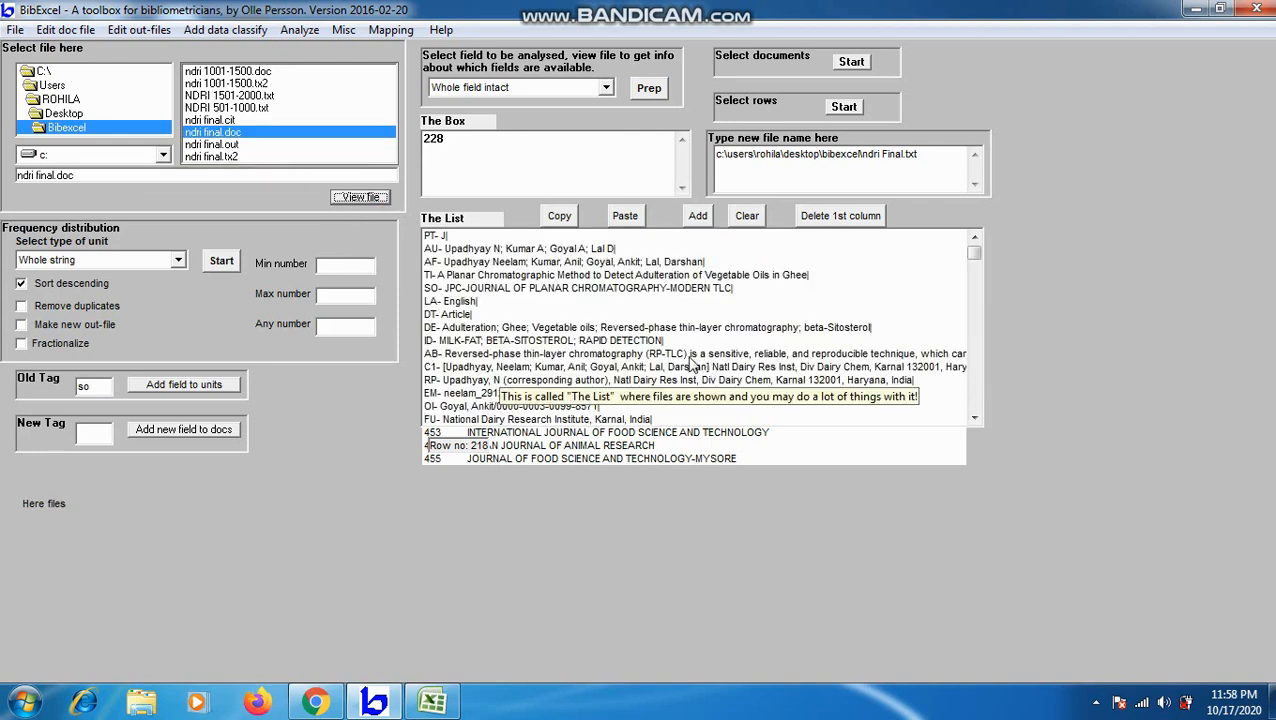
pyautogui.moveTo(973, 252)
pyautogui.mouseDown()
pyautogui.moveTo(973, 308)
pyautogui.moveTo(973, 242)
pyautogui.mouseUp()
pyautogui.click(681, 279)
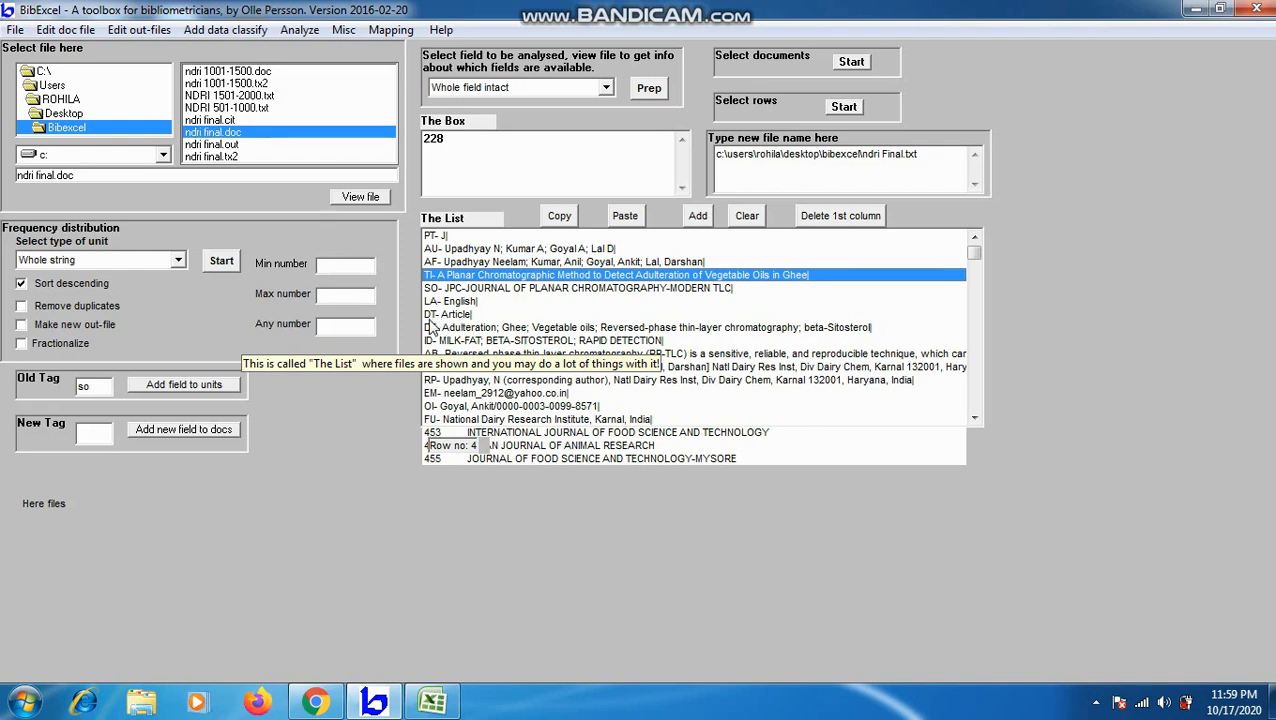
# Make an out-file from the dt field of ndri final.doc with Whole field intact, overwriting the existing ndri final.out.
pyautogui.doubleClick(86, 386)
pyautogui.write('dt')
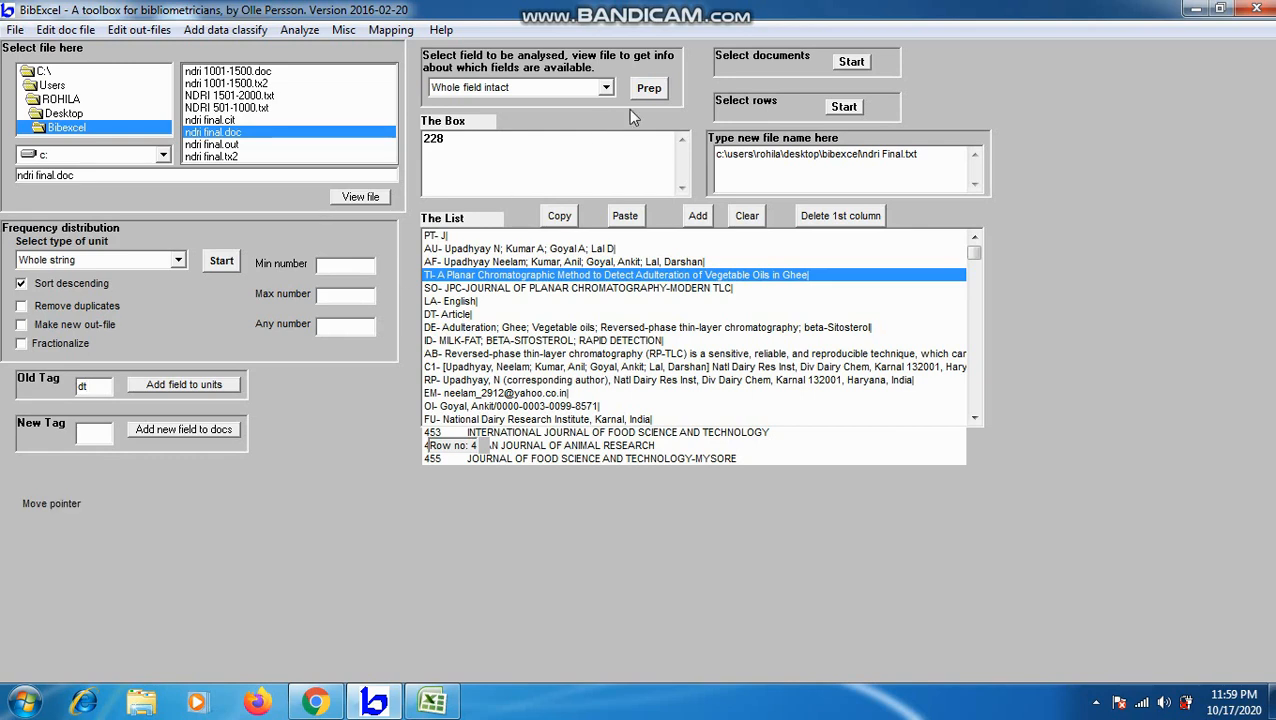
pyautogui.click(654, 100)
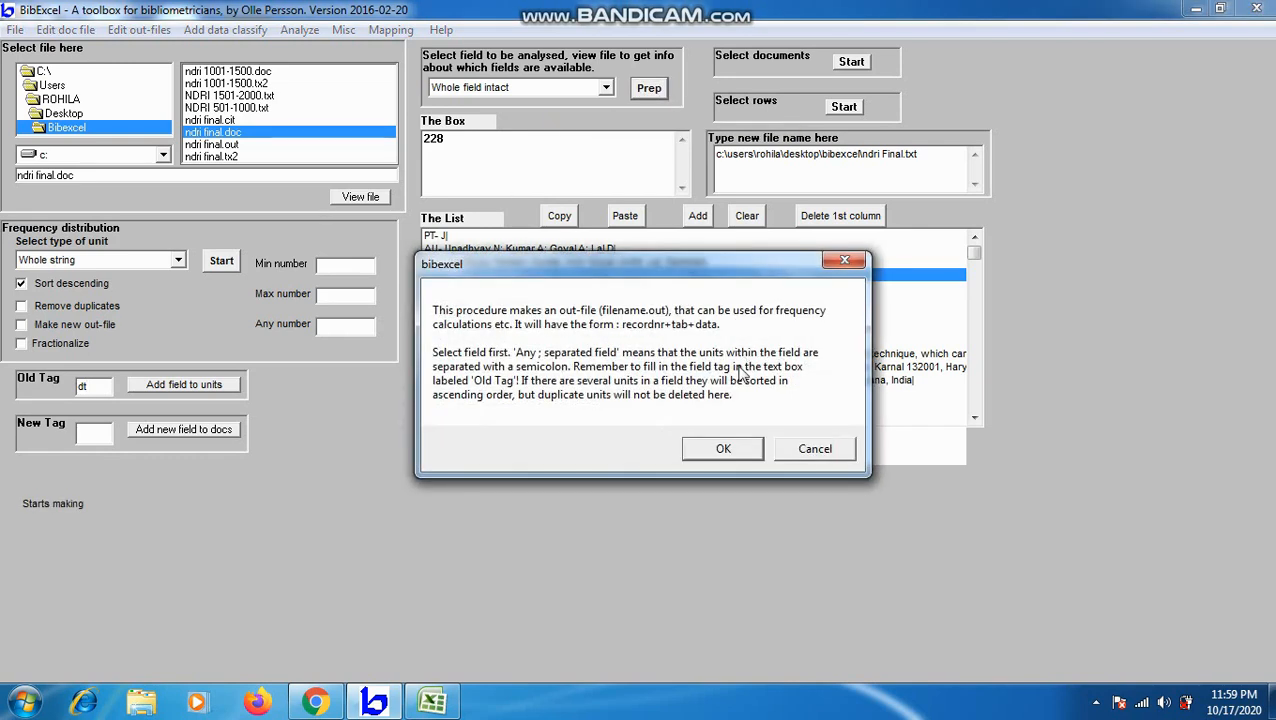
pyautogui.click(726, 450)
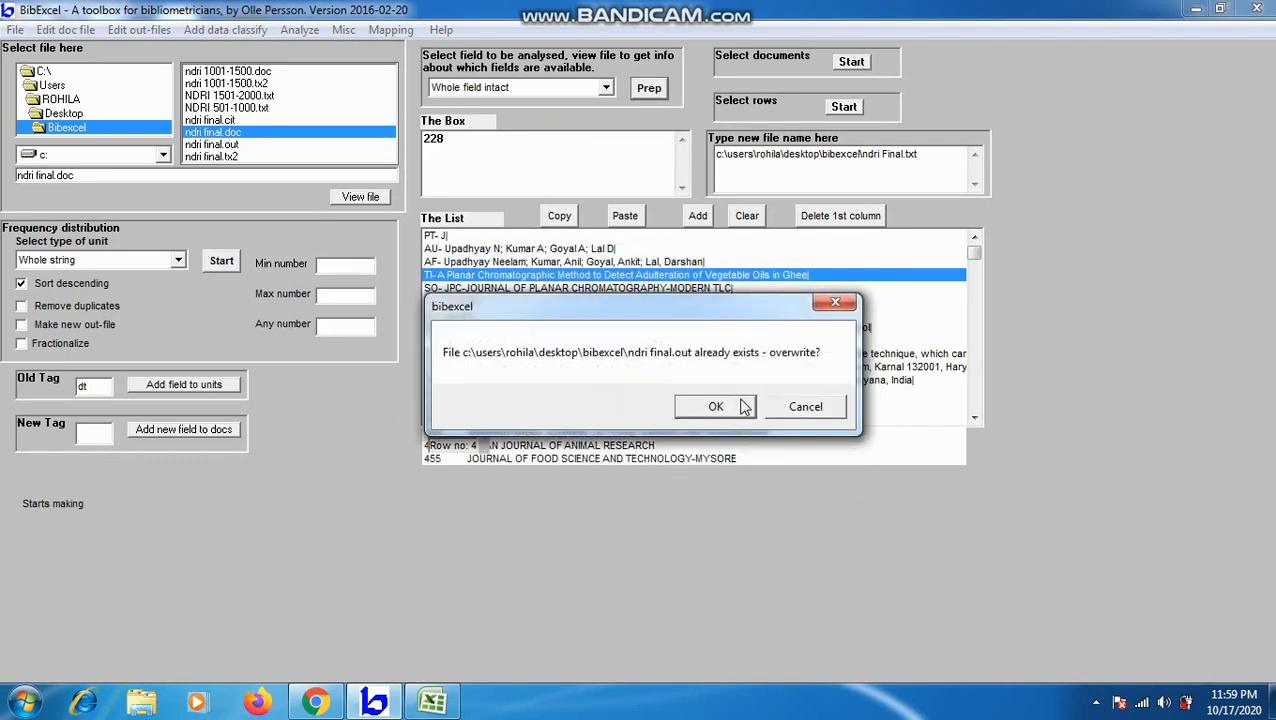
pyautogui.click(715, 409)
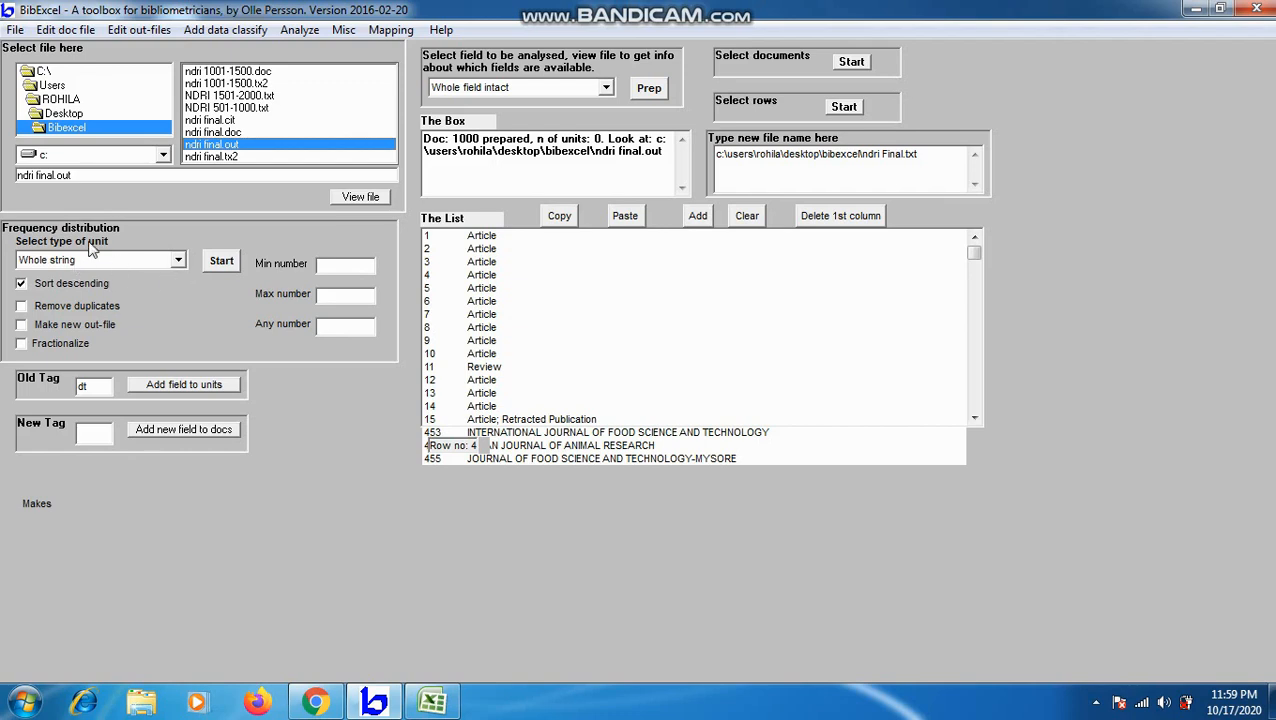
# Calculate the descending whole-string frequency distribution of the document types in ndri final.out.
pyautogui.click(220, 263)
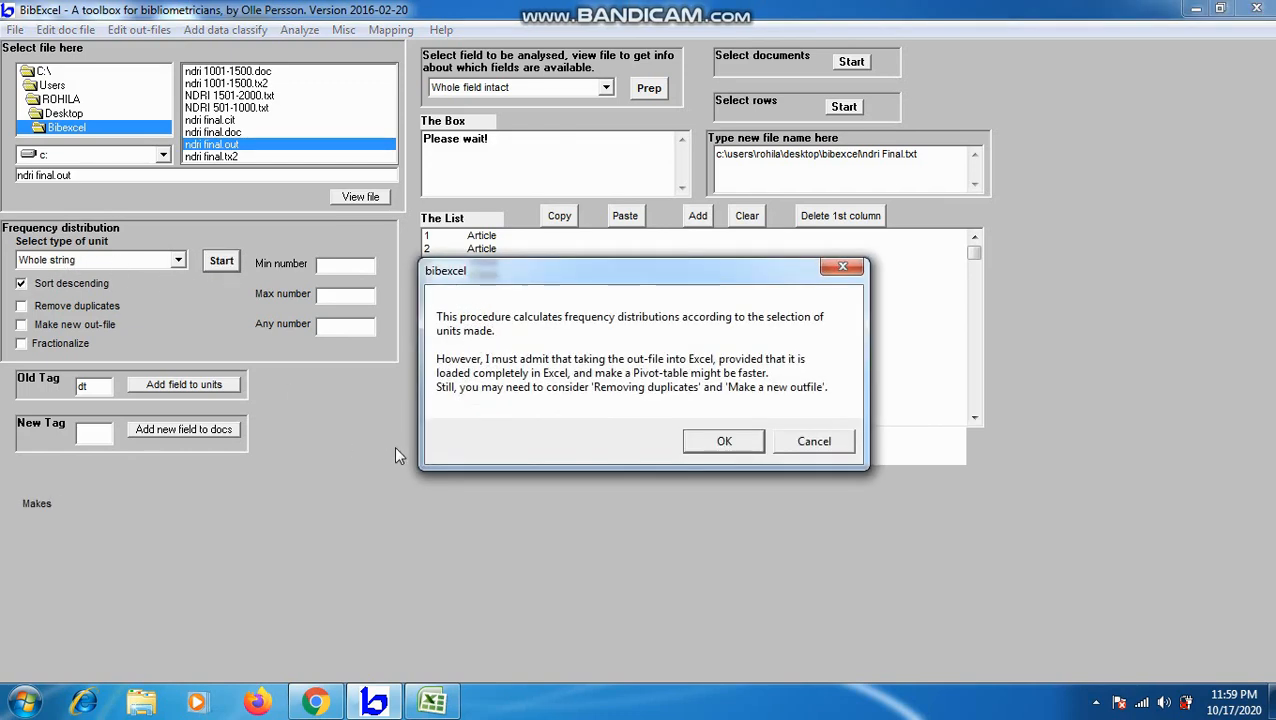
pyautogui.click(713, 445)
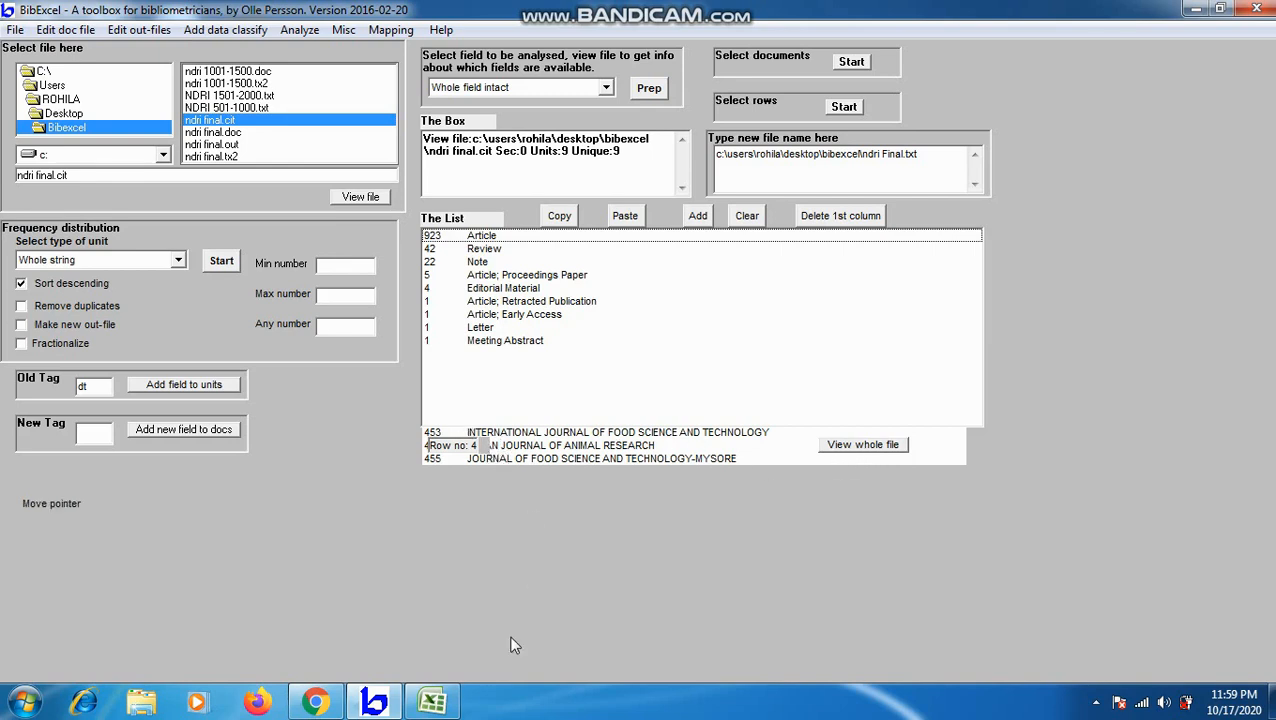
pyautogui.click(443, 704)
pyautogui.click(443, 704)
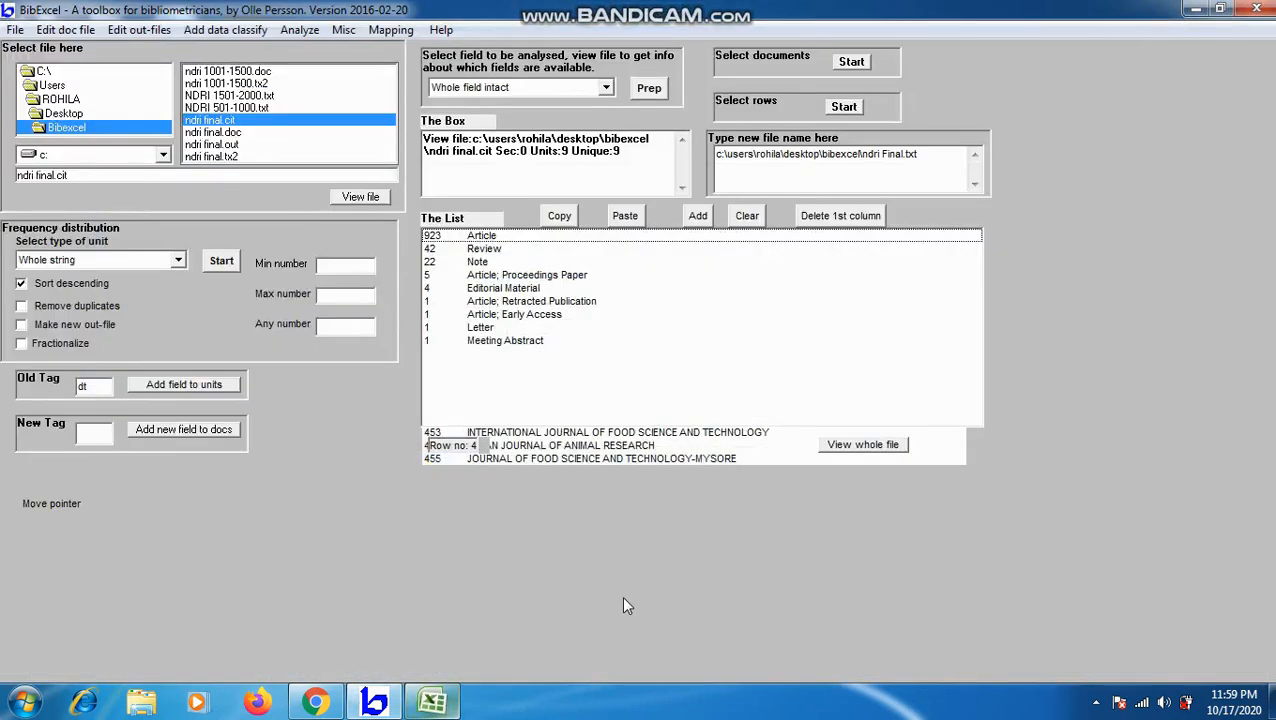
# Copy all the document-type rows in The List, from Article to Meeting Abstract.
pyautogui.click(491, 239)
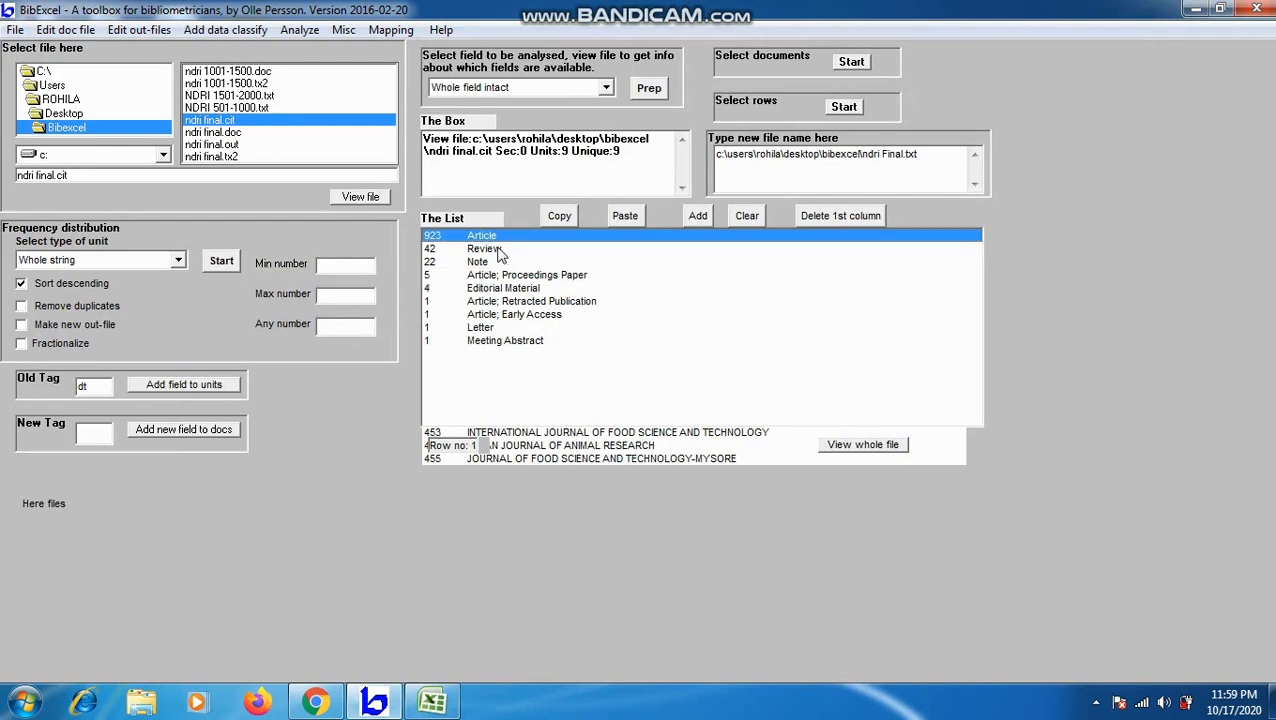
pyautogui.hotkey('shift', 'Down')
pyautogui.hotkey('shift', 'Down')
pyautogui.hotkey('shift', 'Down')
pyautogui.hotkey('shift', 'Down')
pyautogui.hotkey('shift', 'Down')
pyautogui.hotkey('shift', 'Down')
pyautogui.hotkey('shift', 'Down')
pyautogui.hotkey('shift', 'Down')
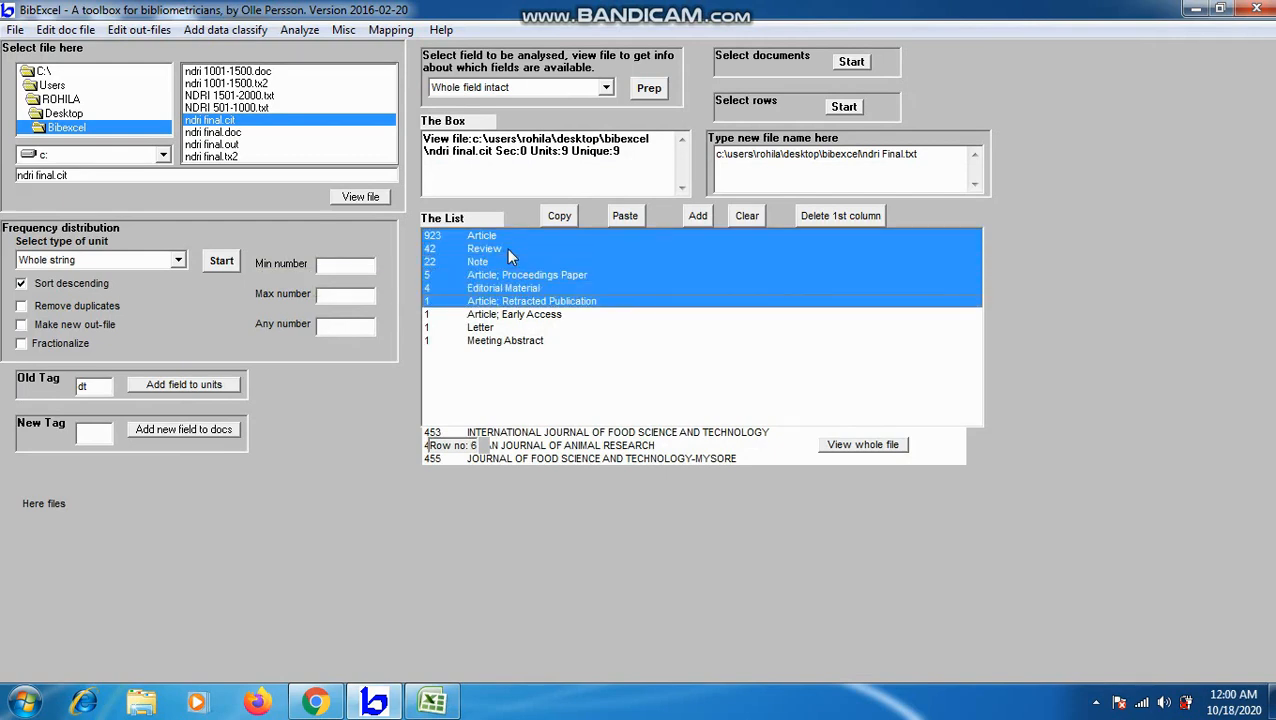
pyautogui.click(559, 216)
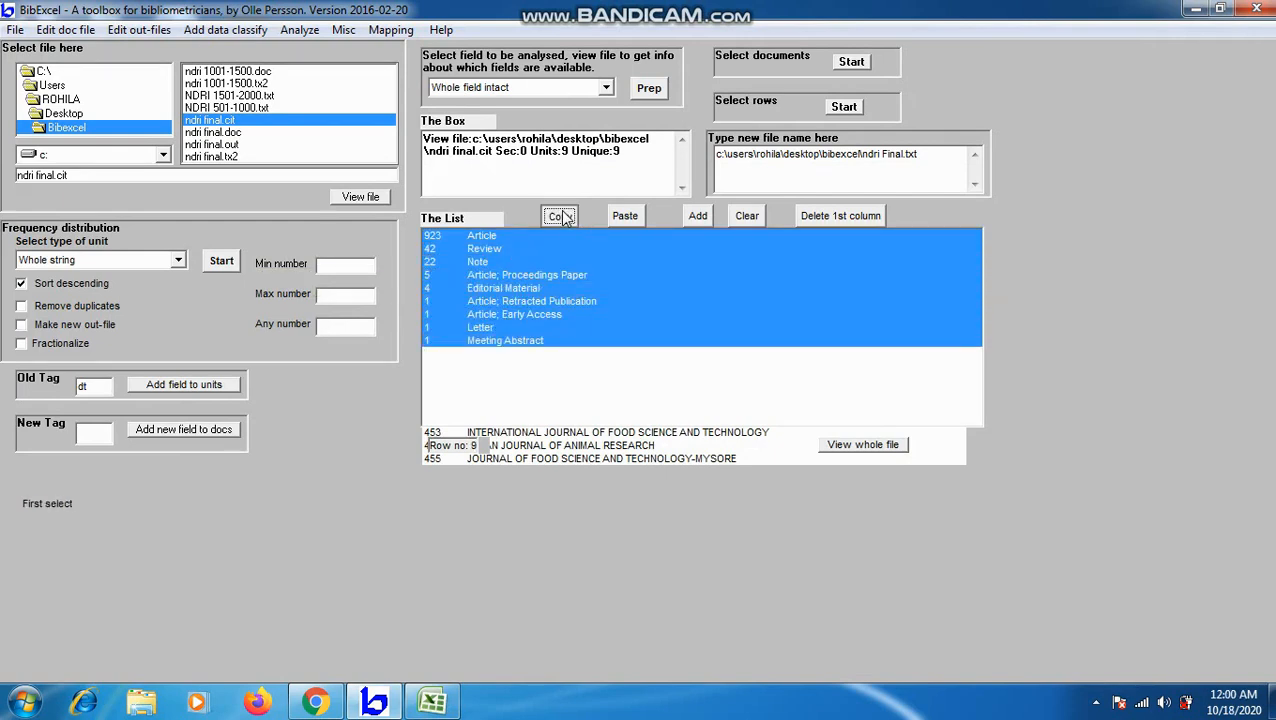
pyautogui.click(662, 413)
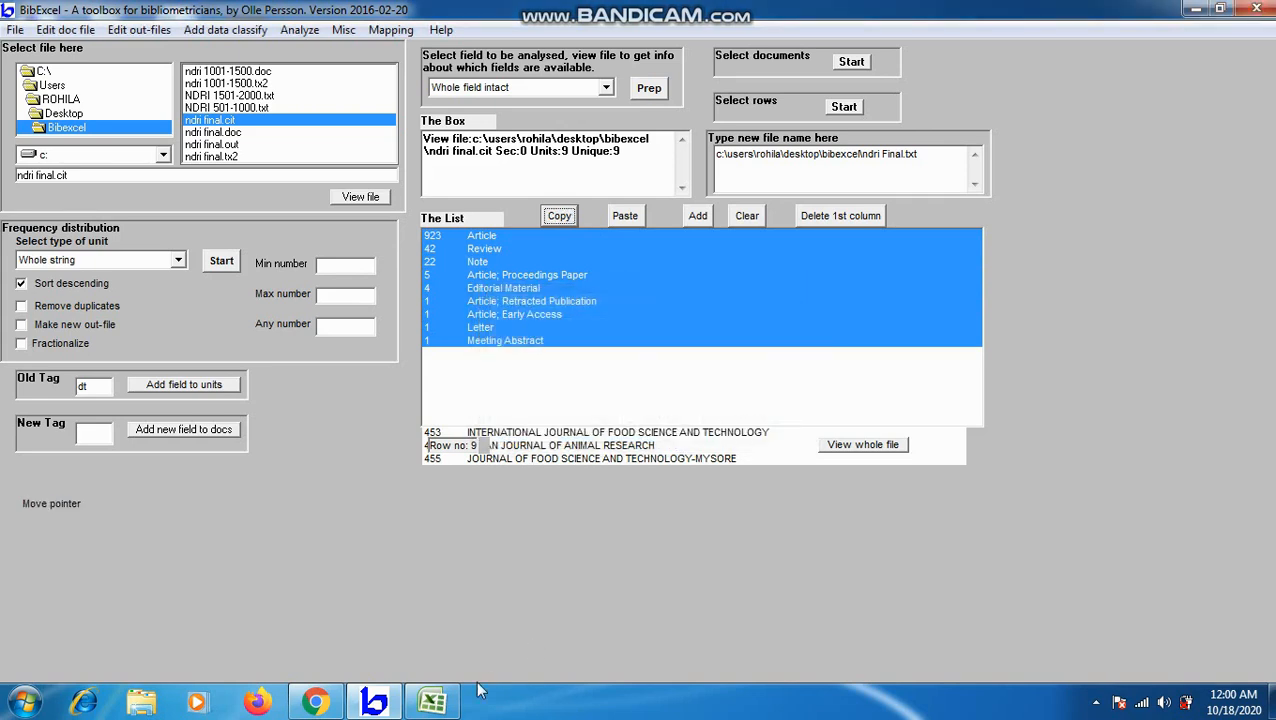
# Switch to Excel and paste the document-type frequencies at A1 of Sheet3.
pyautogui.click(432, 702)
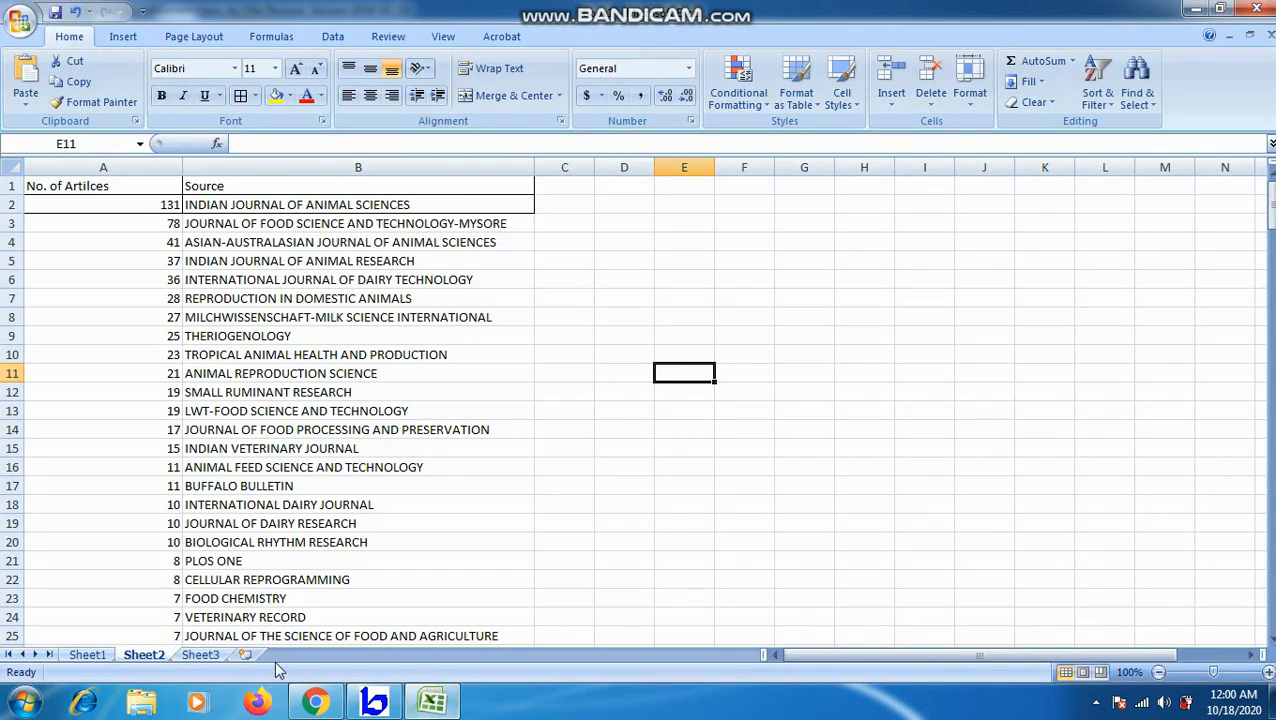
pyautogui.click(200, 655)
pyautogui.hotkey('ctrl', 'v')
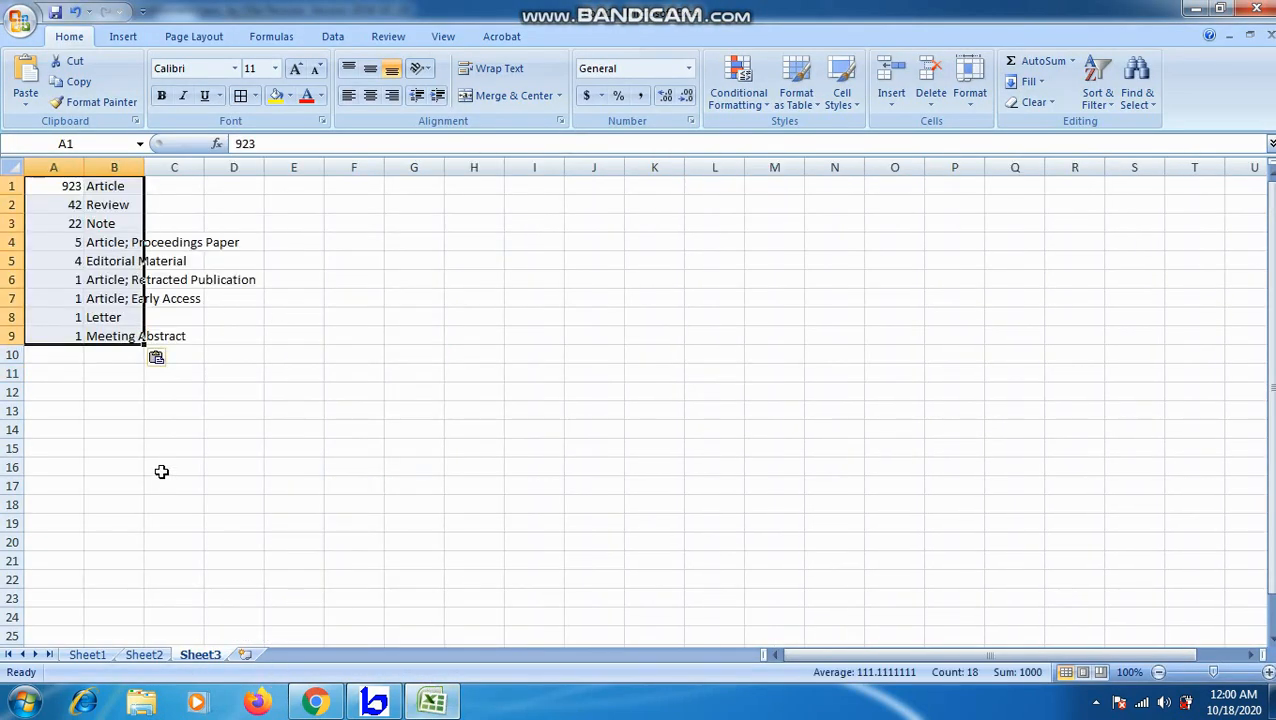
pyautogui.click(222, 470)
# Apply all borders to A1:B9 on Sheet3 and widen column B to fit the document type names.
pyautogui.moveTo(70, 188); pyautogui.dragTo(120, 332)
pyautogui.click(240, 95)
pyautogui.click(292, 353)
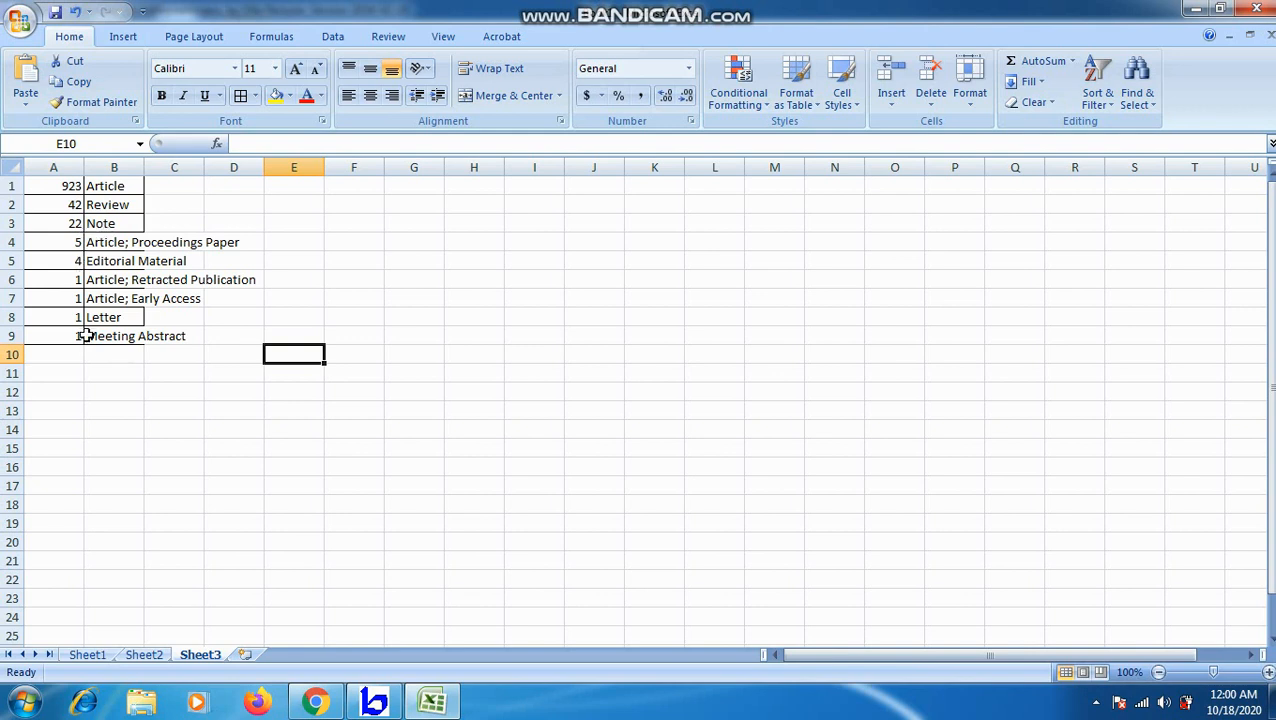
pyautogui.click(390, 280)
pyautogui.moveTo(144, 167); pyautogui.dragTo(266, 178)
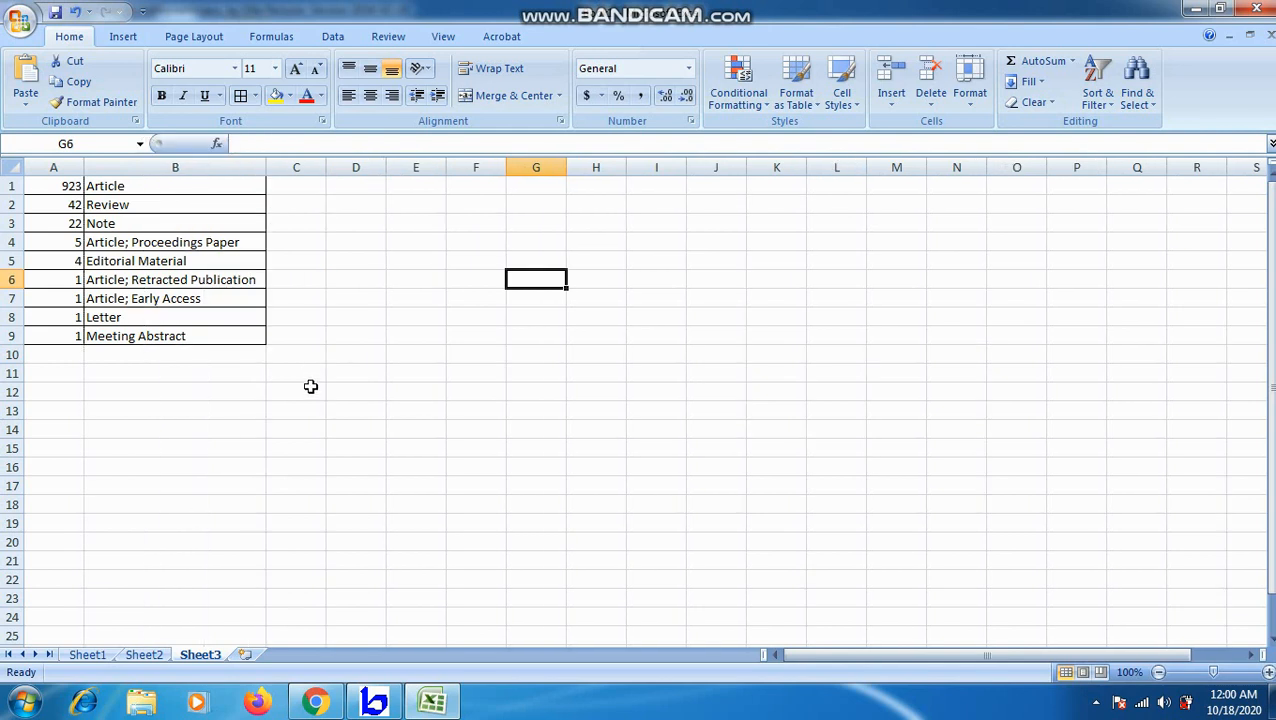
# Insert a blank header row above the first row of the document-type table on Sheet3.
pyautogui.click(147, 430)
pyautogui.click(12, 185)
pyautogui.rightClick(57, 185)
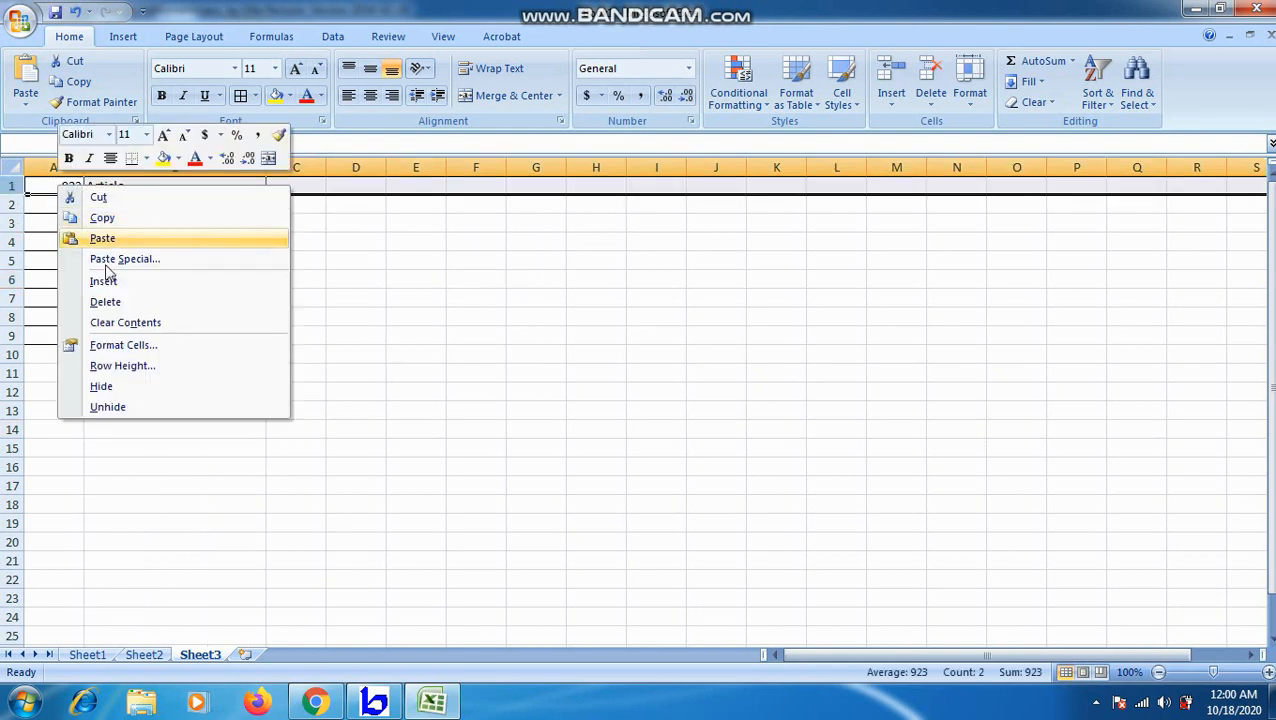
pyautogui.click(104, 282)
pyautogui.click(356, 447)
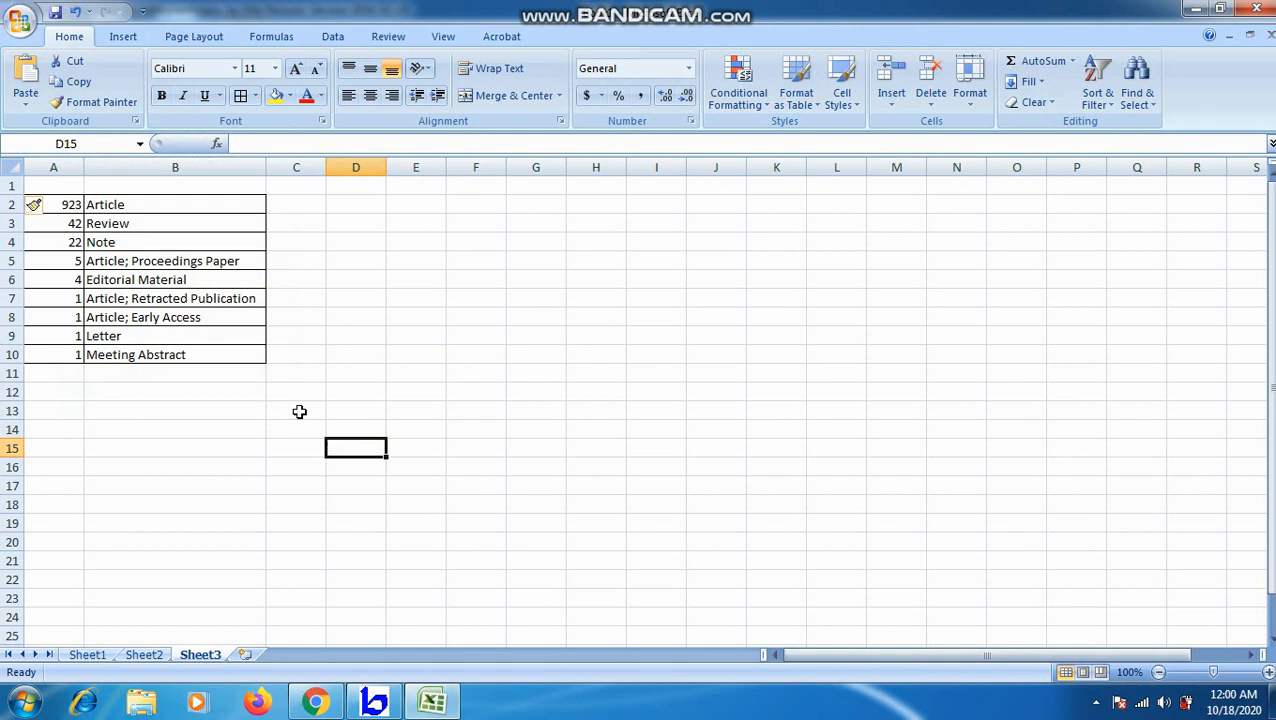
pyautogui.click(62, 187)
pyautogui.click(155, 187)
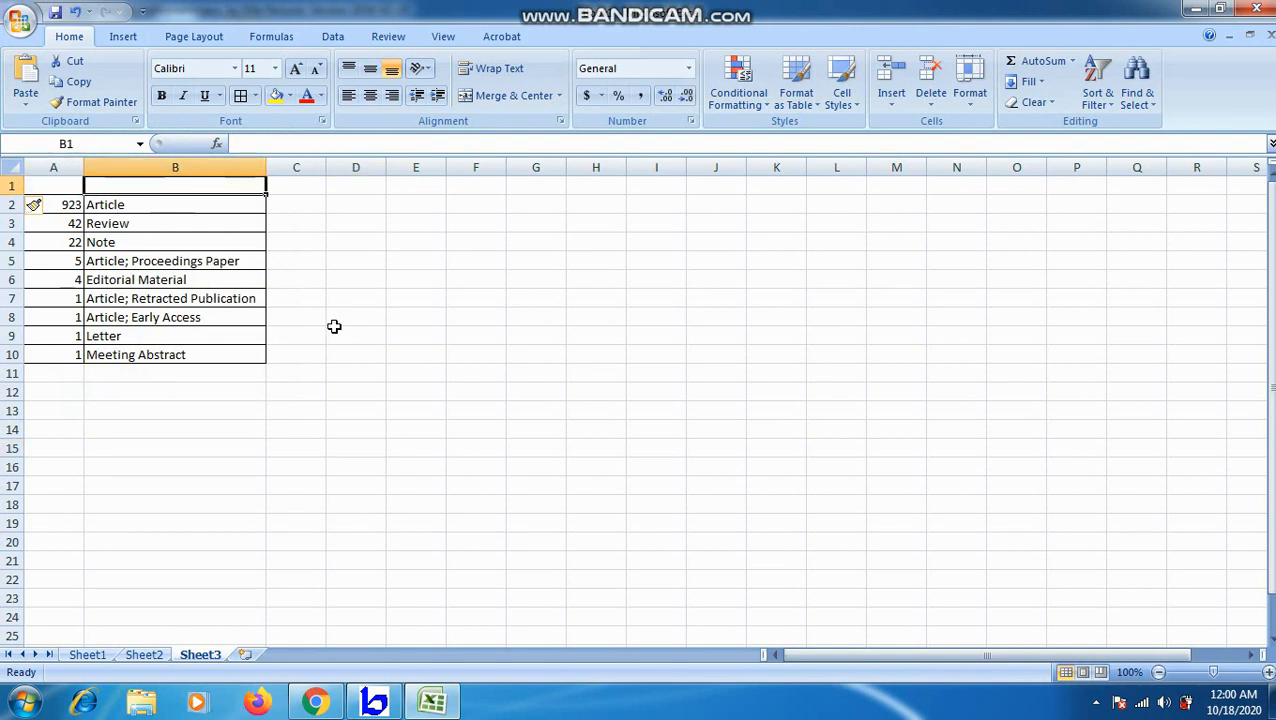
pyautogui.click(333, 328)
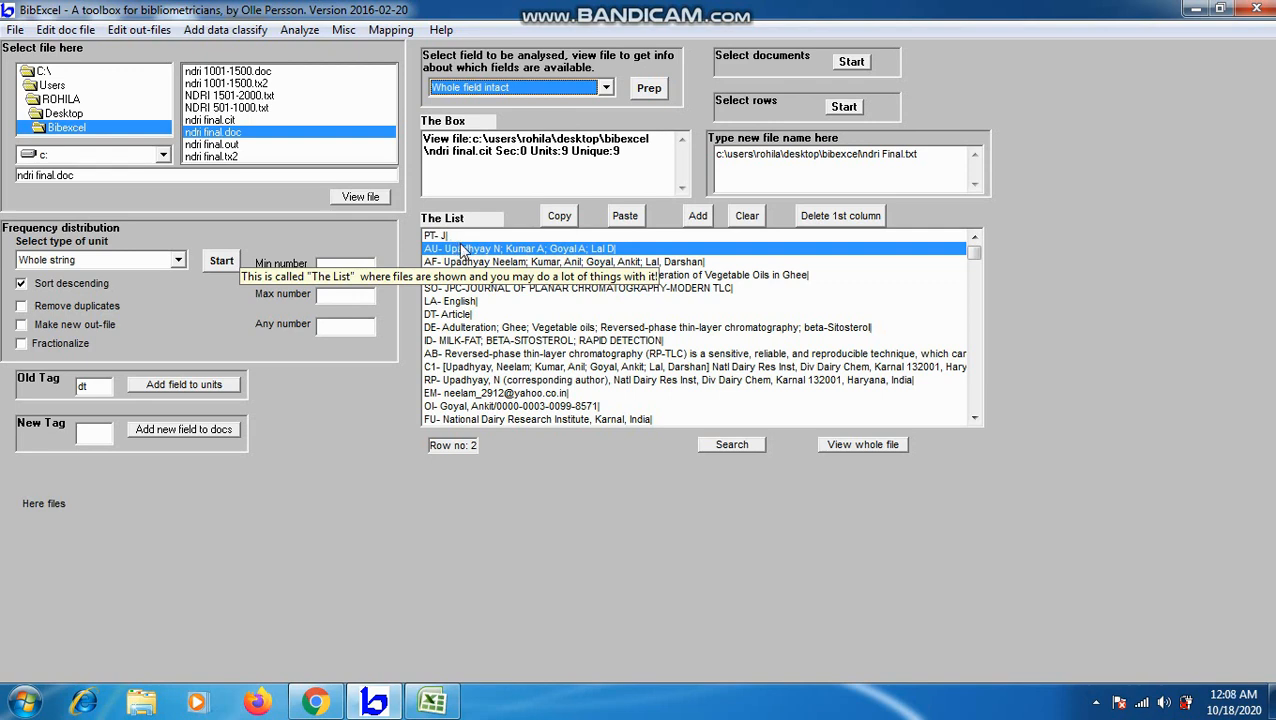
# Look at the source and author lines of the first record in ndri final.doc and set the old tag to au.
pyautogui.click(550, 289)
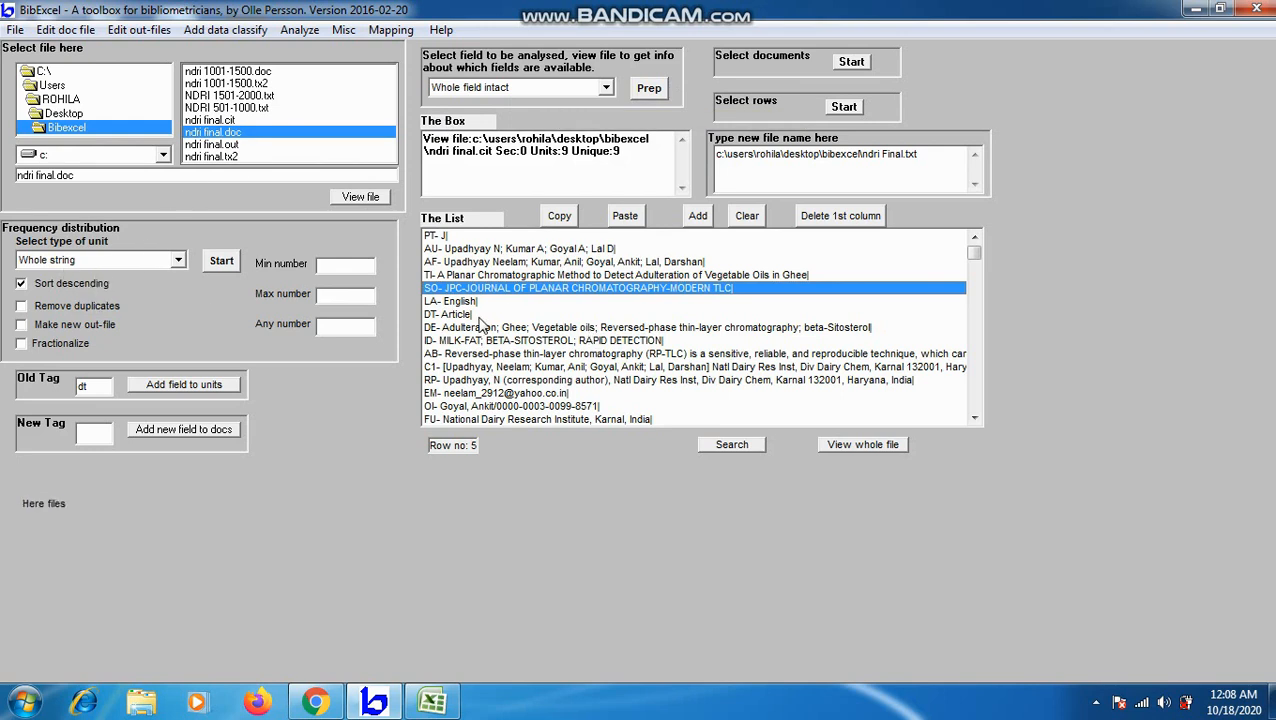
pyautogui.click(481, 248)
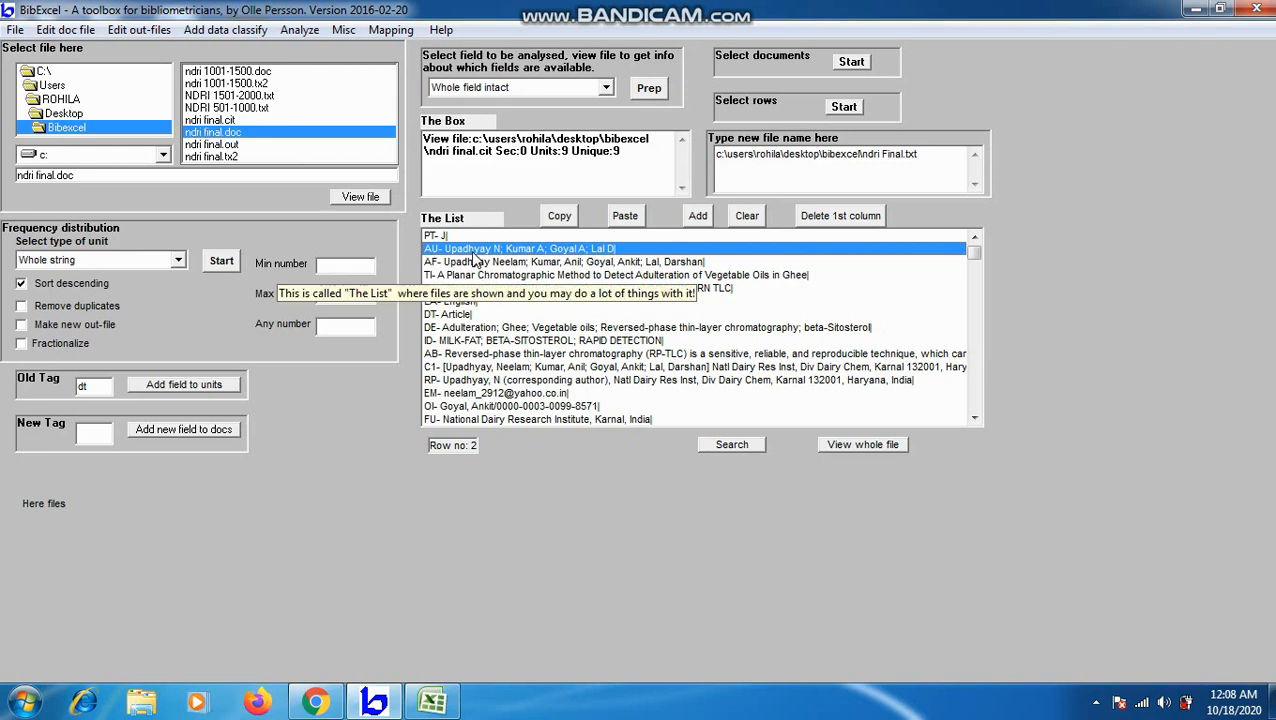
pyautogui.doubleClick(96, 388)
pyautogui.write('au')
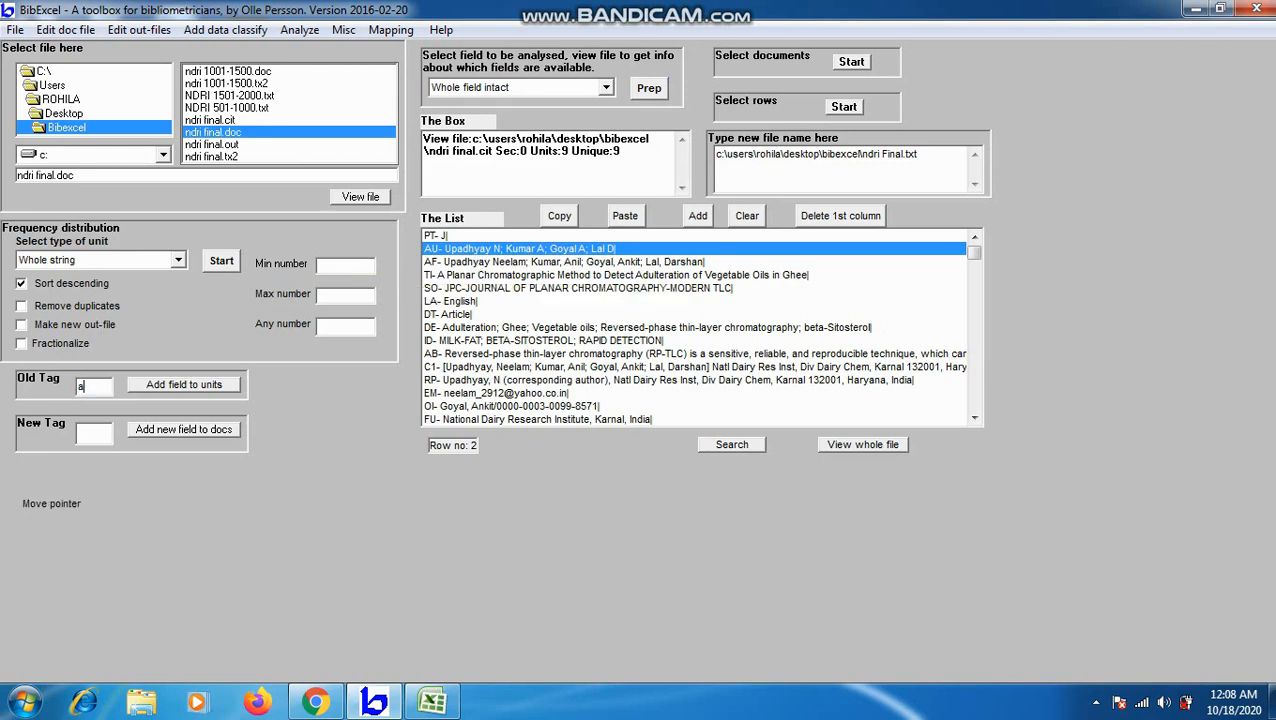
pyautogui.click(470, 239)
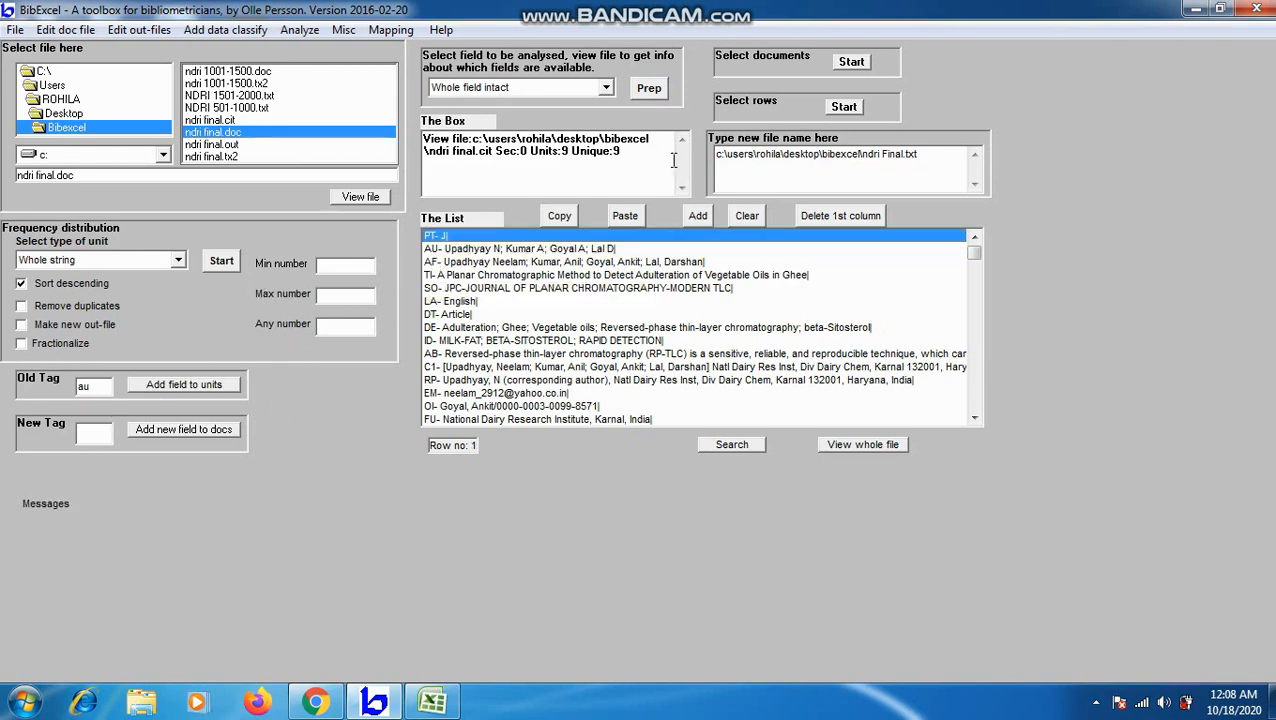
# Make an out-file from the au field with Any ; separated field, overwriting ndri final.out and declining to keep the ordering of units.
pyautogui.click(606, 90)
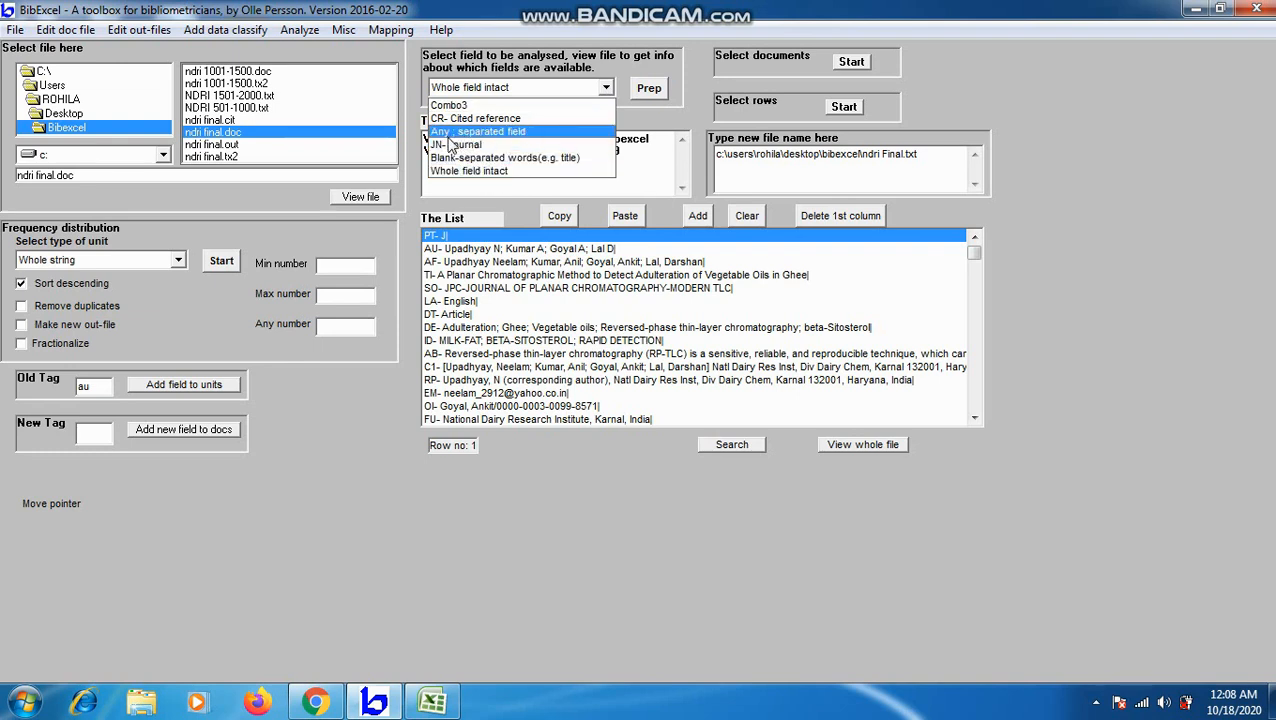
pyautogui.click(505, 132)
pyautogui.click(648, 90)
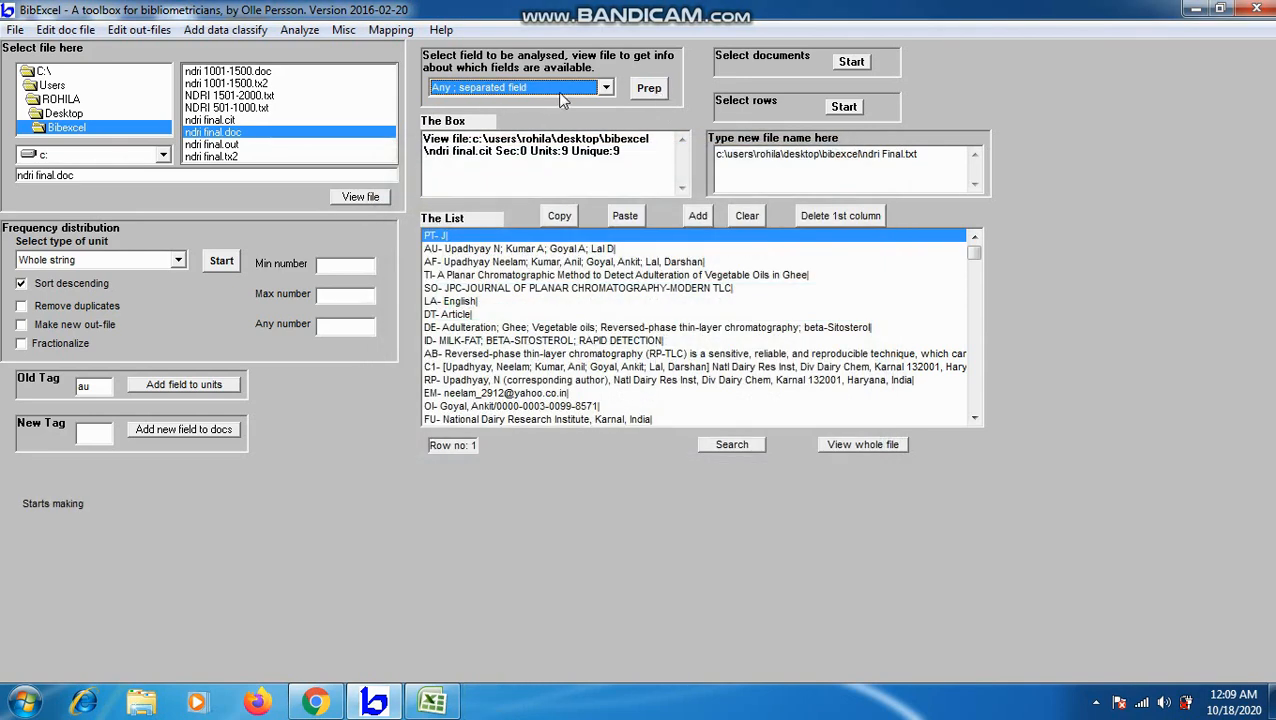
pyautogui.click(656, 96)
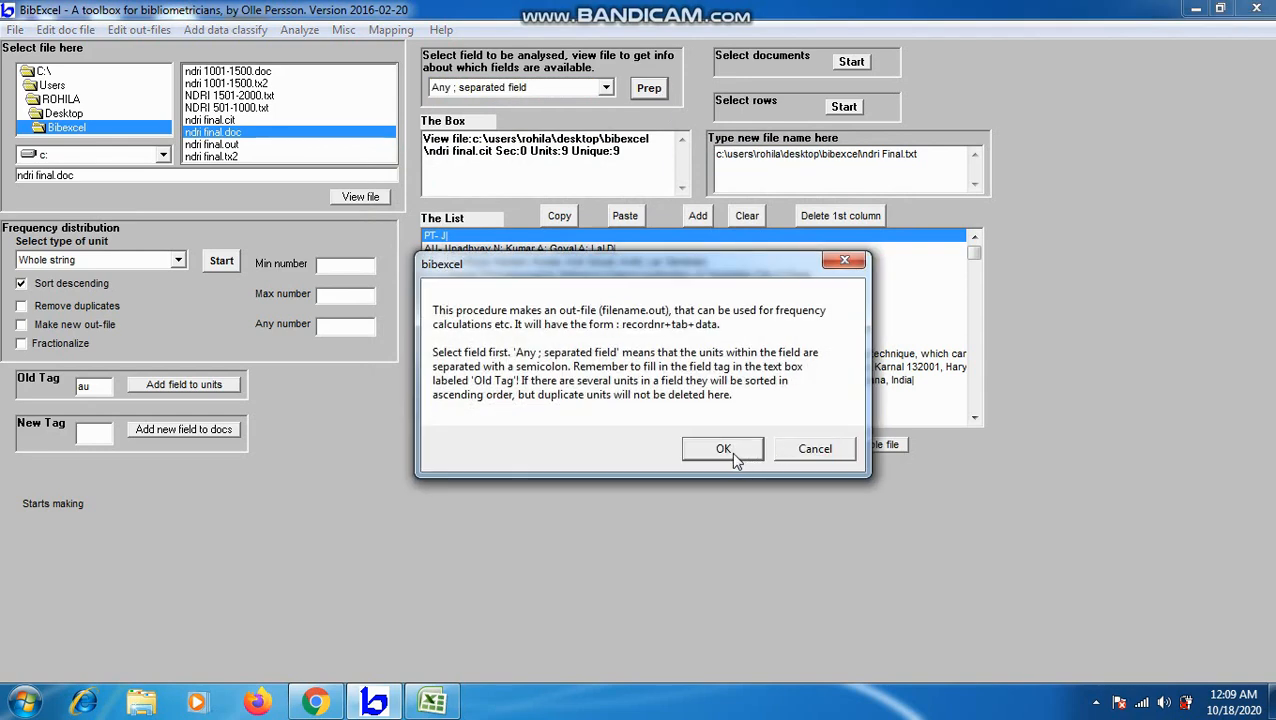
pyautogui.click(731, 452)
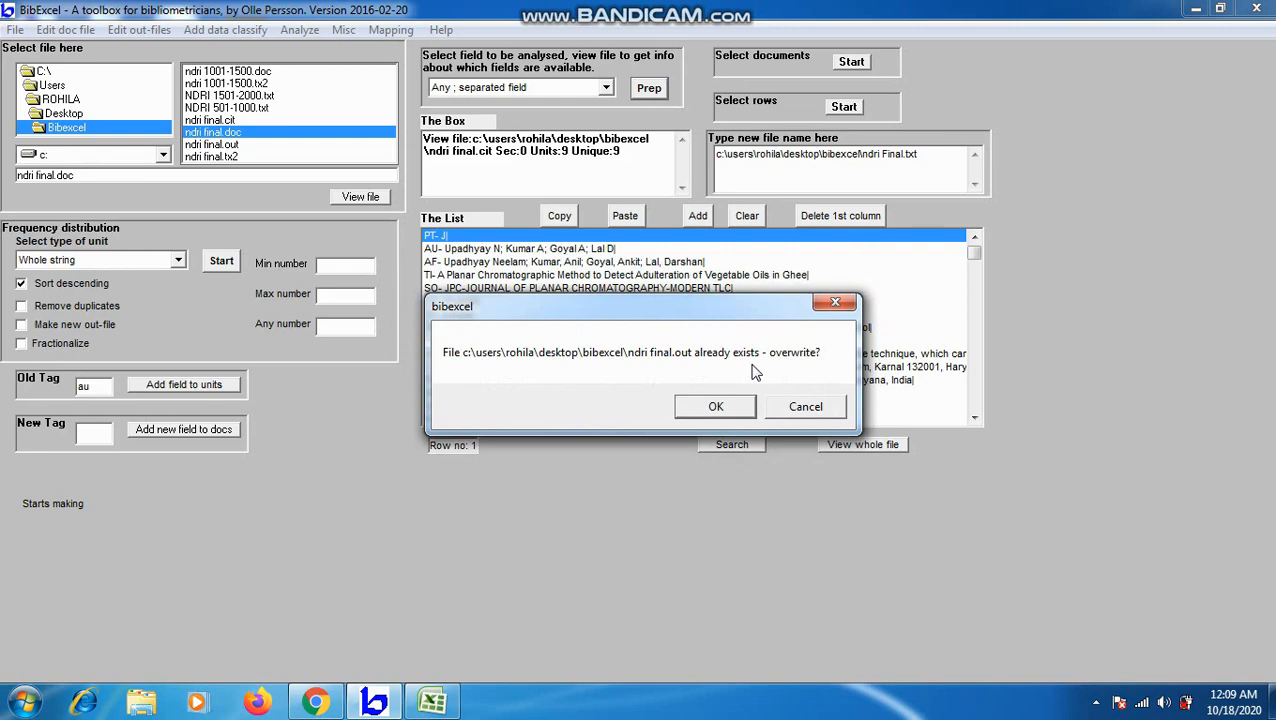
pyautogui.click(729, 415)
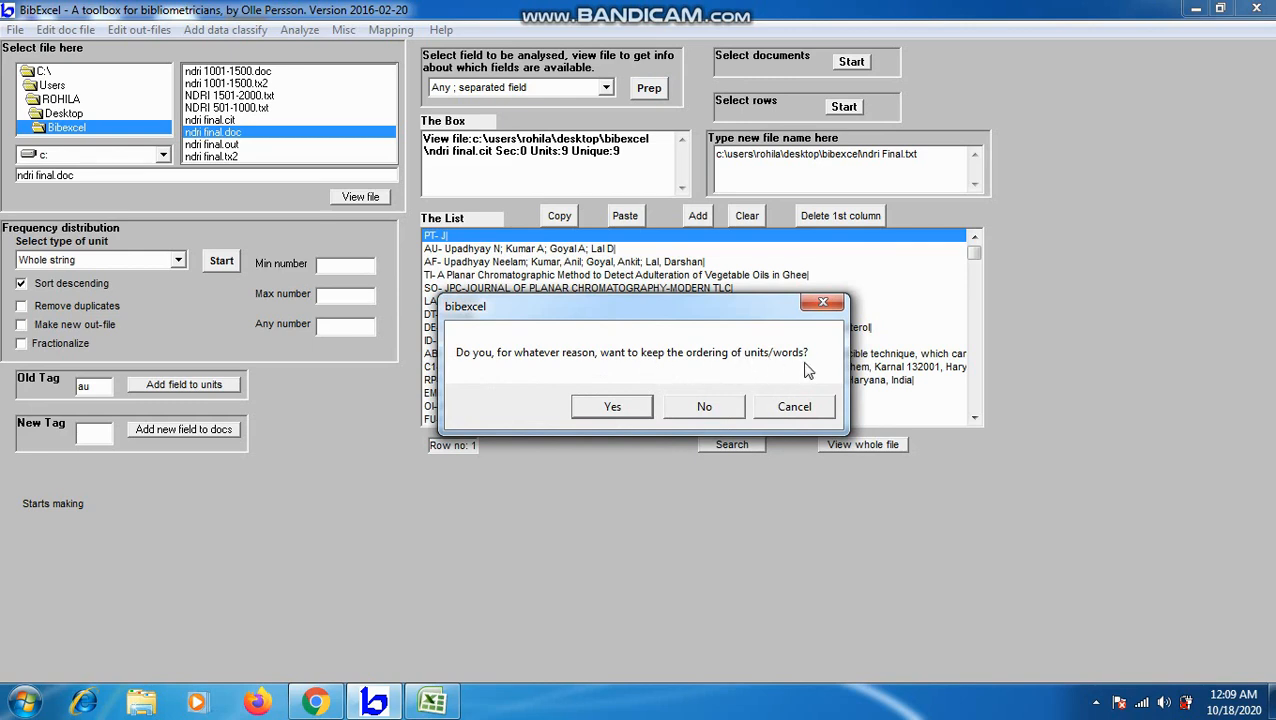
pyautogui.click(708, 414)
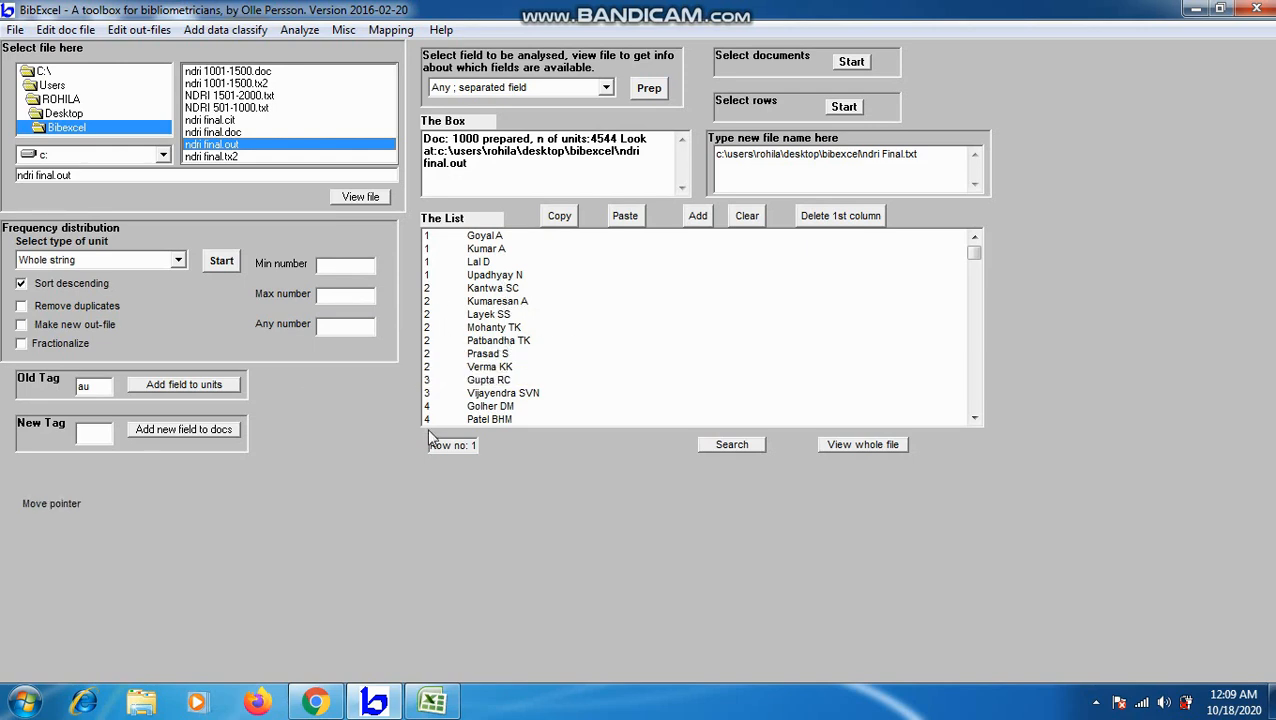
# Calculate the descending whole-string frequency distribution of the authors in ndri final.out and select the first result row.
pyautogui.moveTo(973, 252)
pyautogui.mouseDown()
pyautogui.moveTo(975, 347)
pyautogui.moveTo(974, 252)
pyautogui.mouseUp()
pyautogui.click(222, 262)
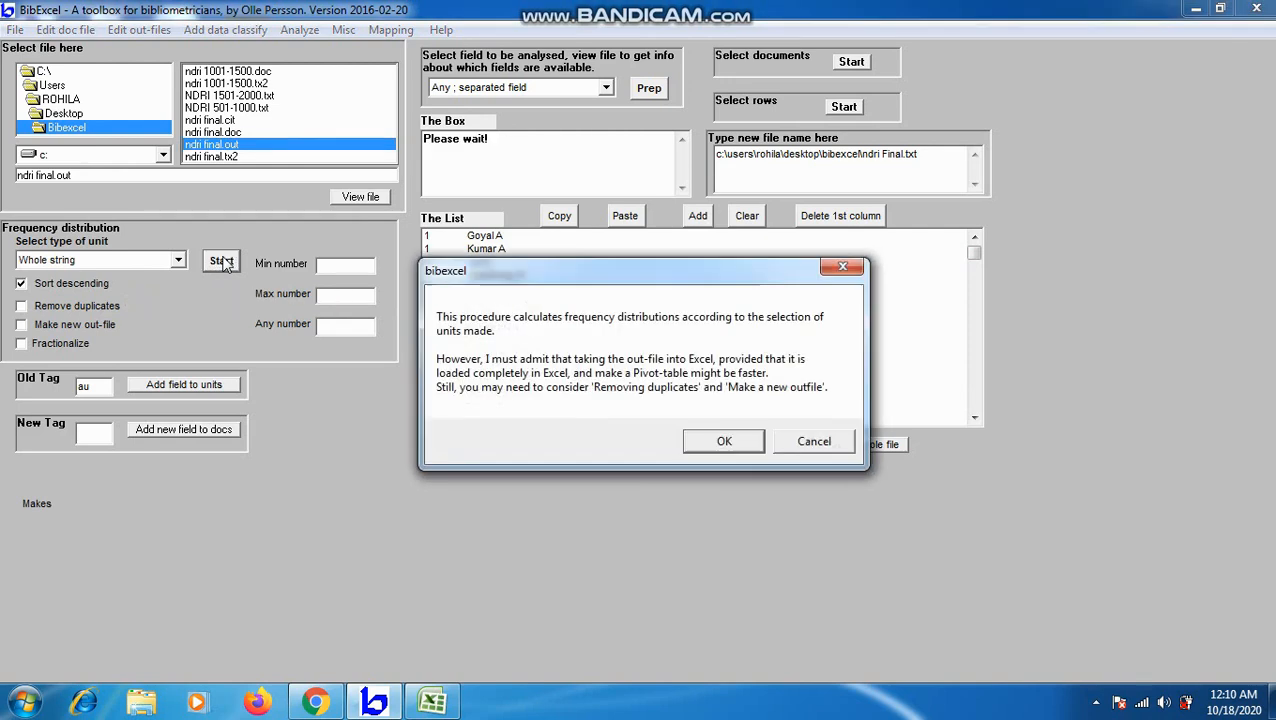
pyautogui.click(731, 443)
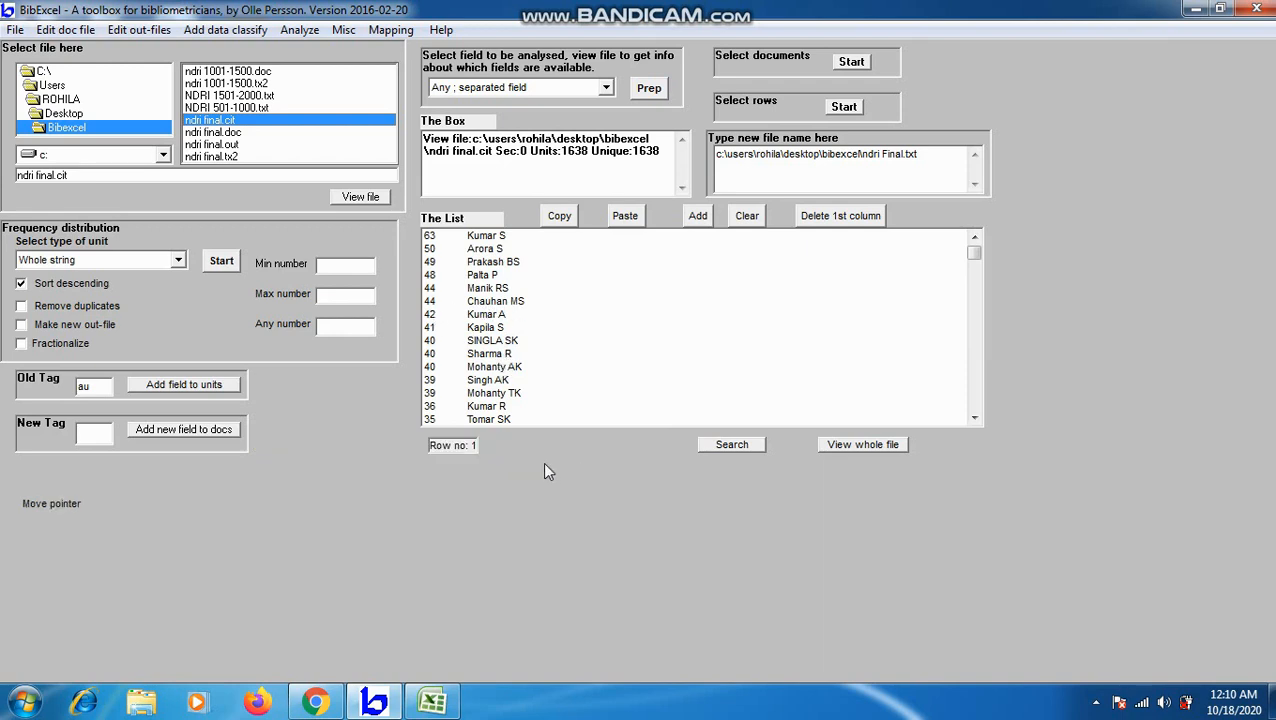
pyautogui.click(475, 239)
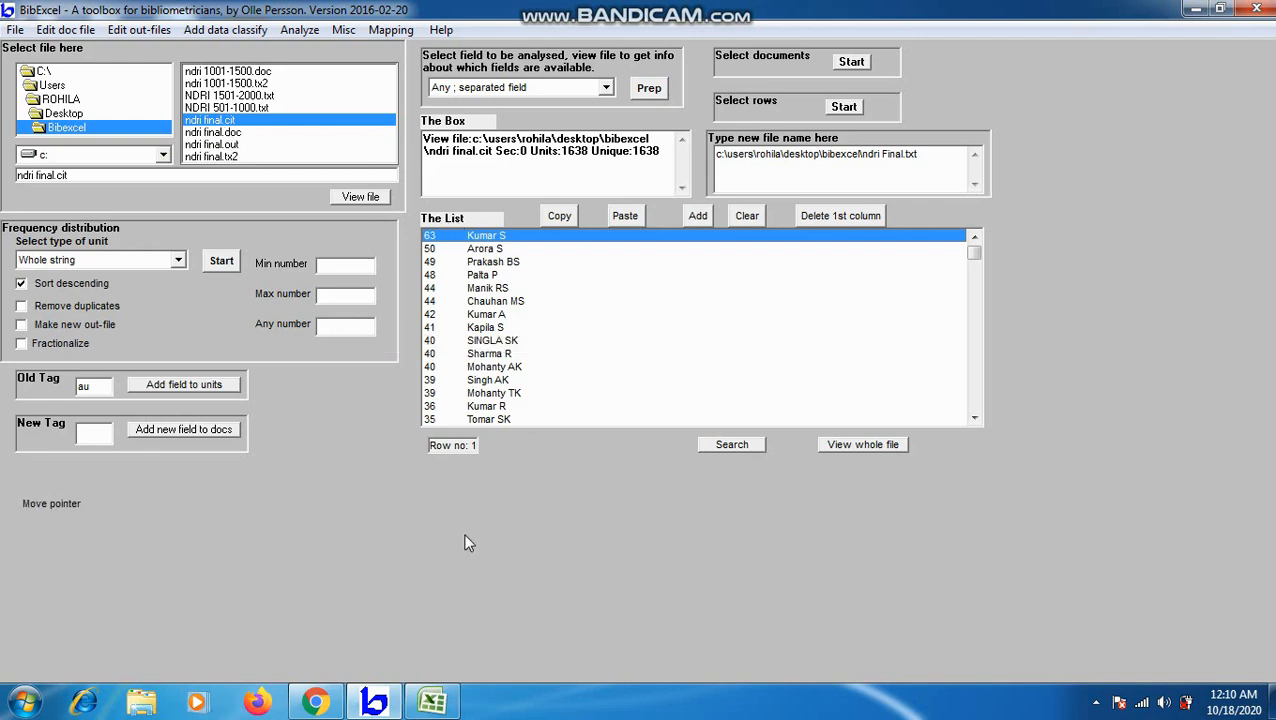
# Switch to Excel and browse to the Bibexcel folder on the Desktop for a file to open.
pyautogui.click(440, 703)
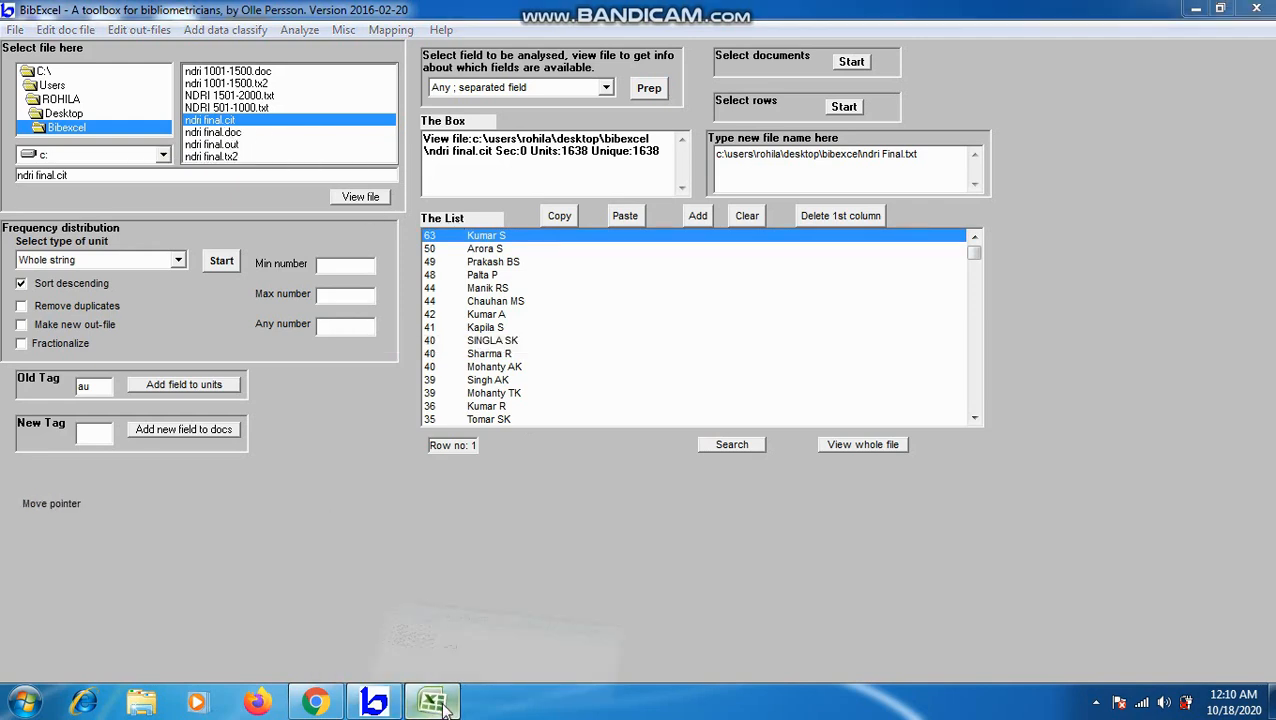
pyautogui.click(20, 22)
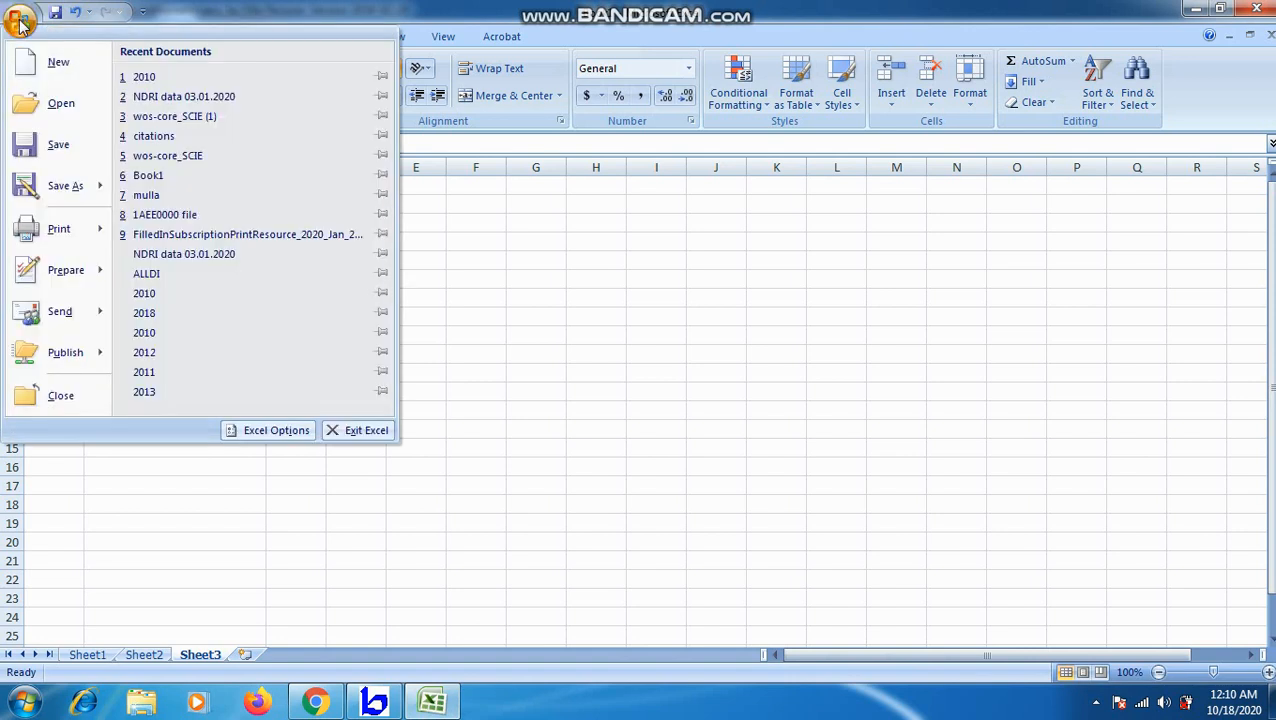
pyautogui.click(61, 118)
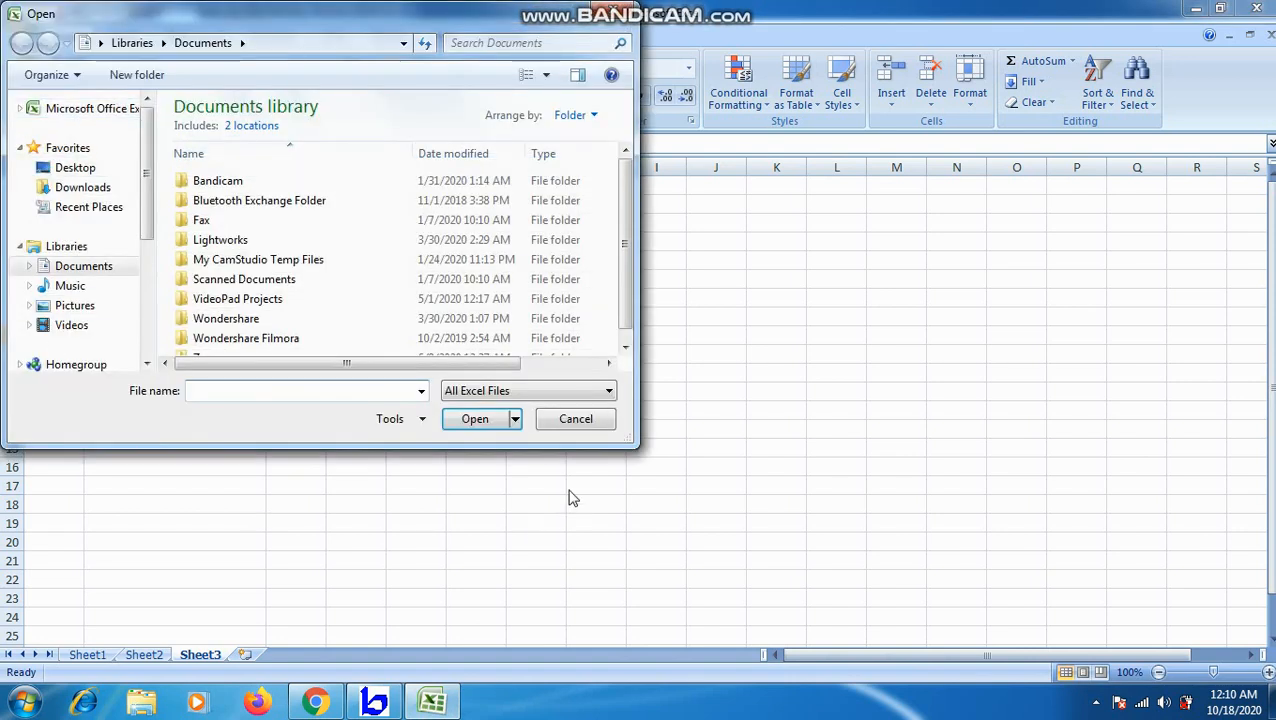
pyautogui.click(88, 176)
pyautogui.moveTo(630, 180); pyautogui.dragTo(627, 258)
pyautogui.click(240, 237)
pyautogui.doubleClick(240, 237)
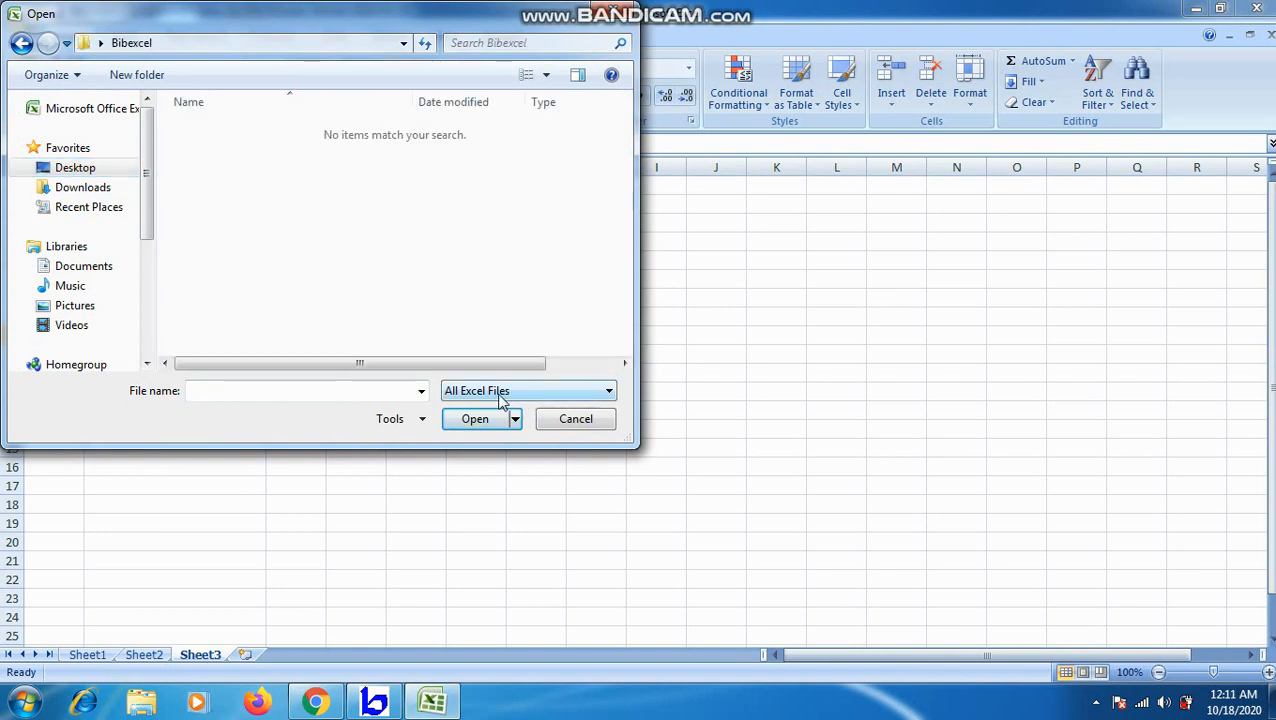
# Show all file types in the Bibexcel folder and open ndri final.cit.
pyautogui.click(609, 391)
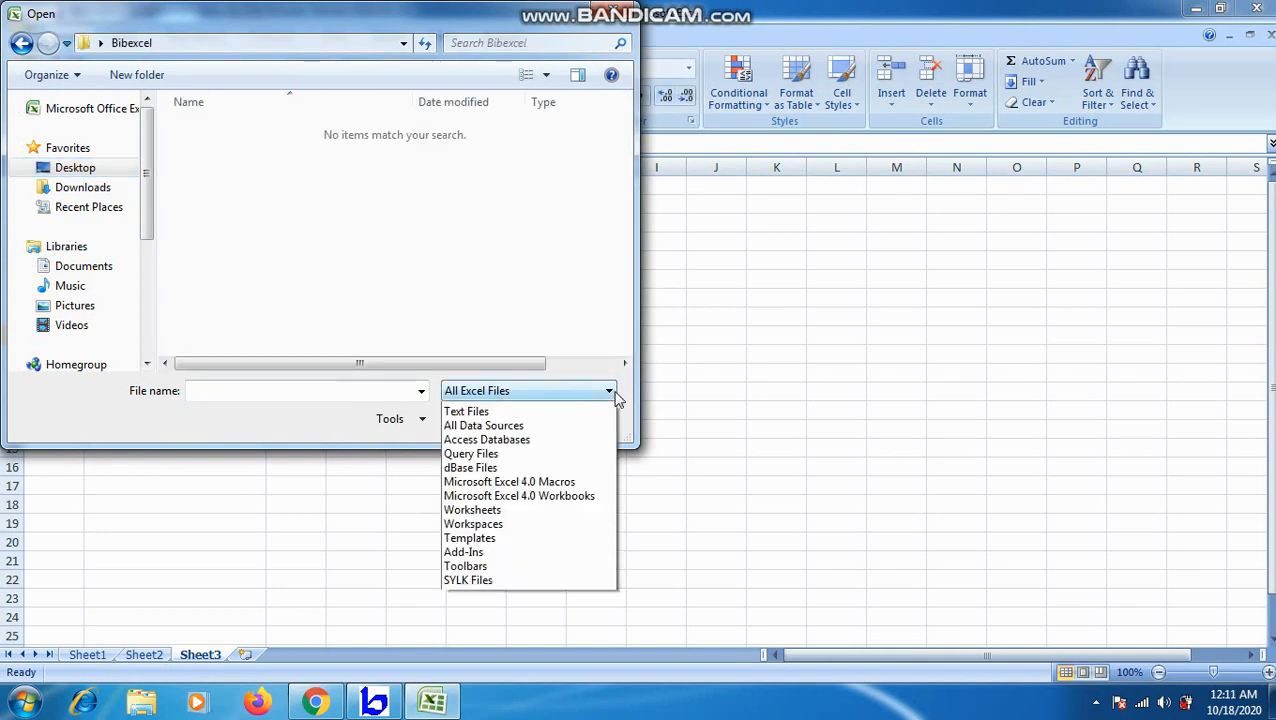
pyautogui.click(522, 408)
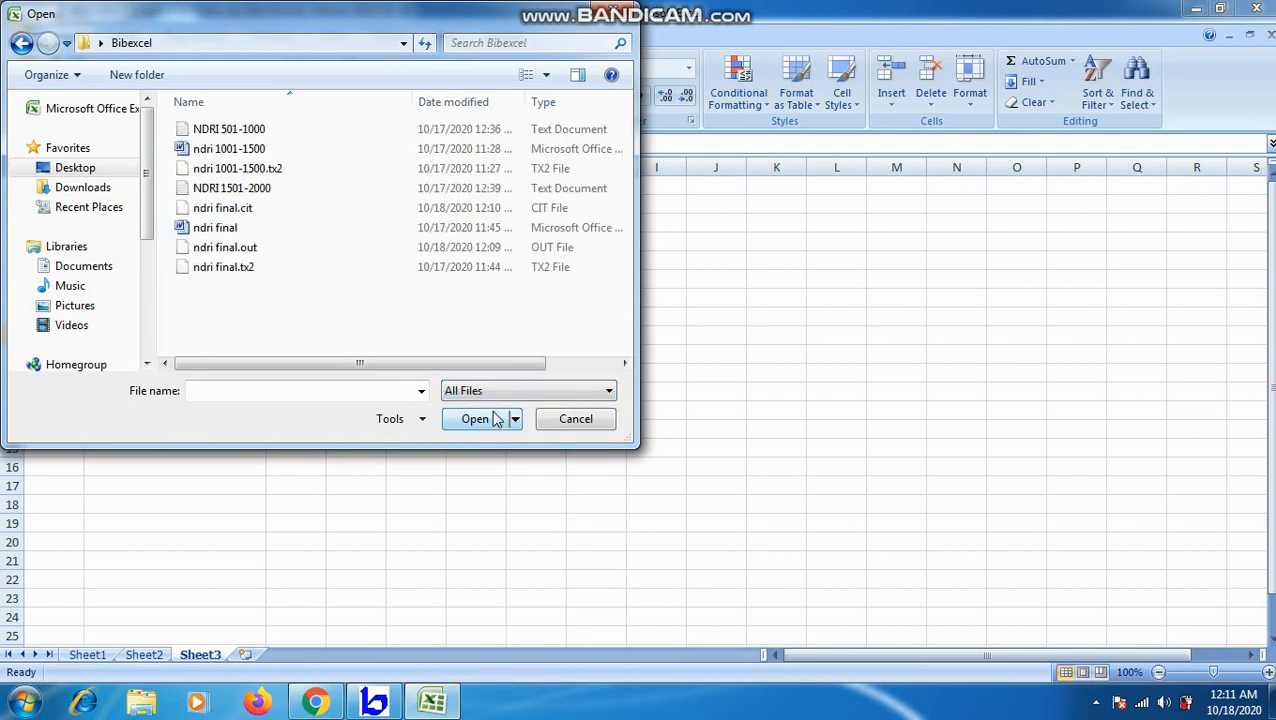
pyautogui.click(245, 214)
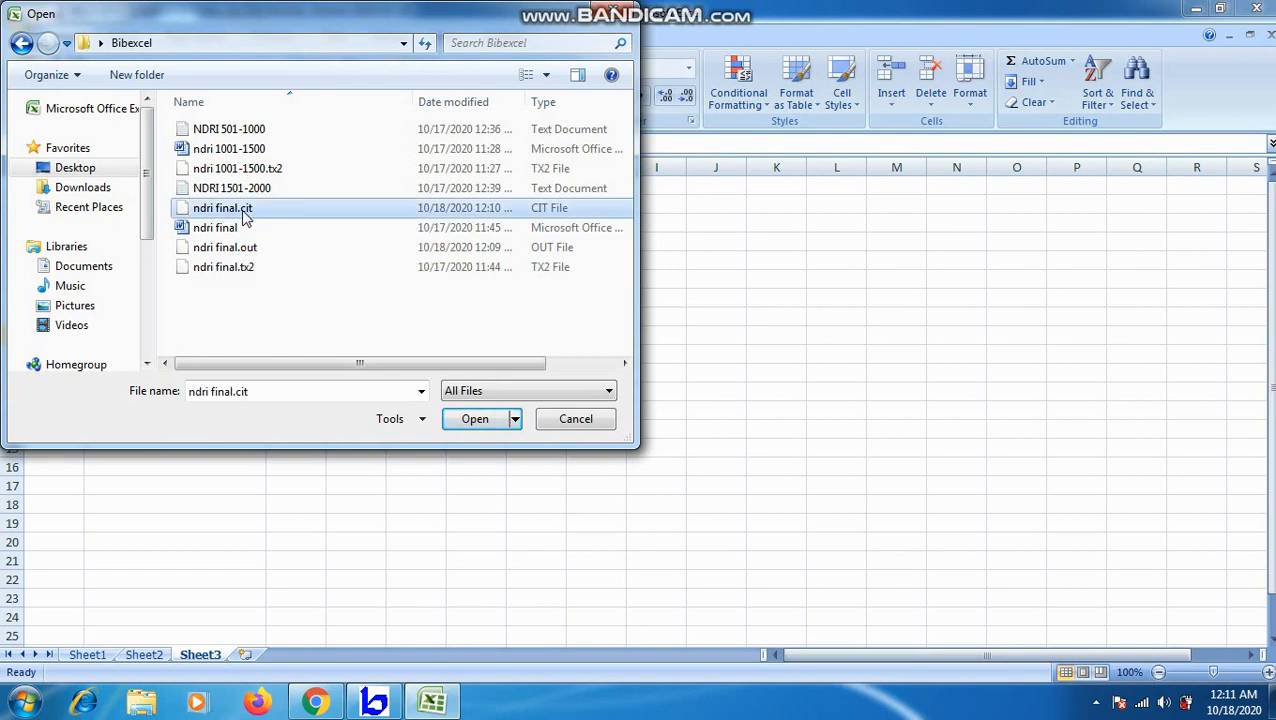
pyautogui.click(480, 419)
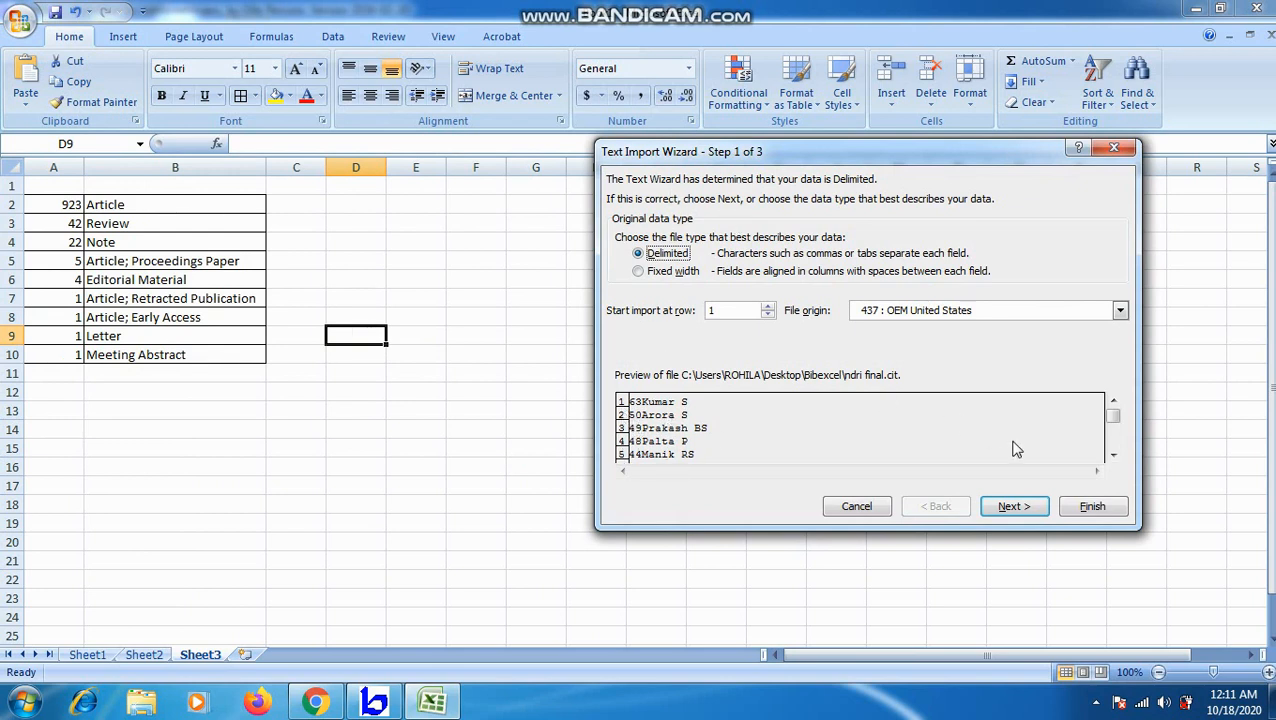
# Import ndri final.cit as delimited text from row 1, using Tab as the delimiter and the General column format.
pyautogui.click(1027, 515)
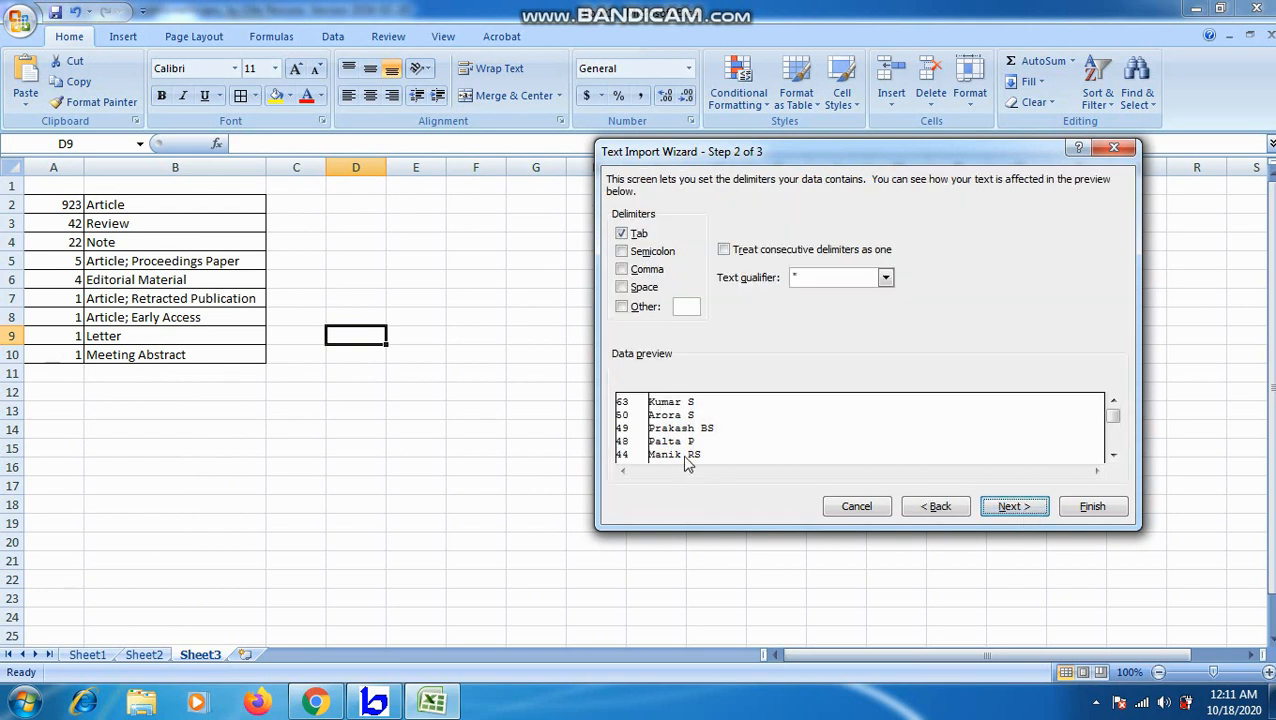
pyautogui.click(1030, 511)
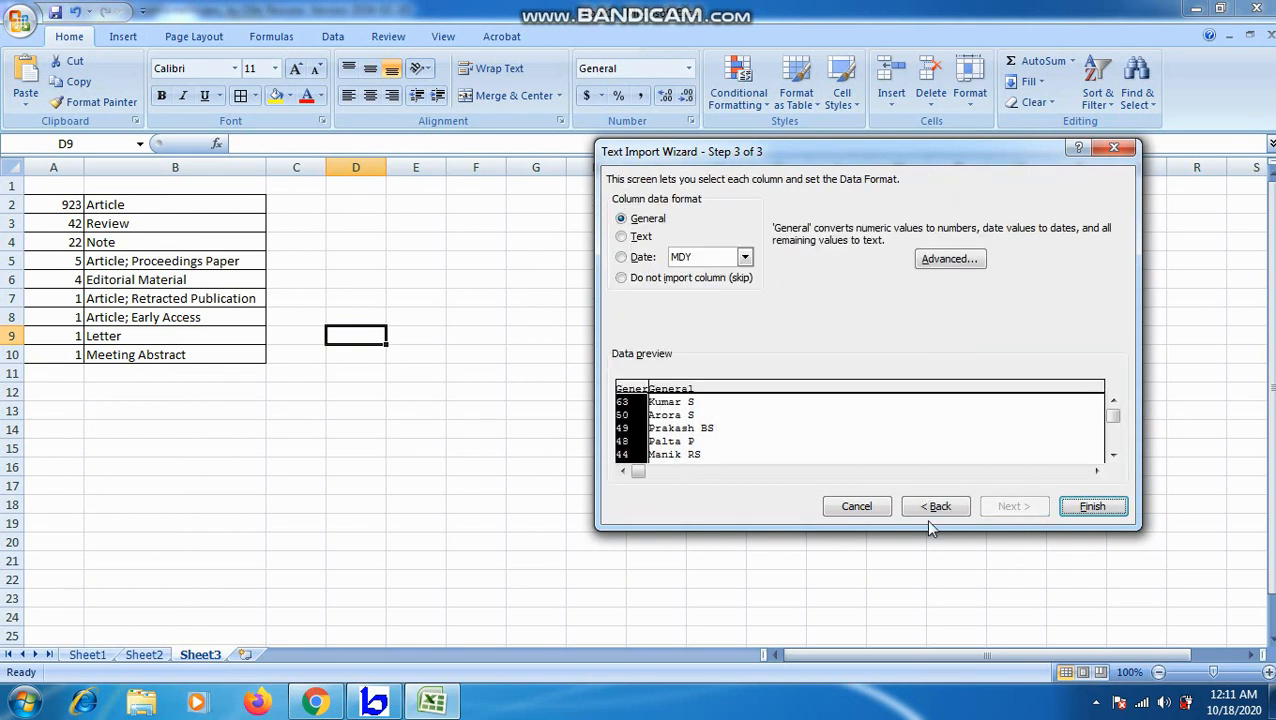
pyautogui.click(1094, 507)
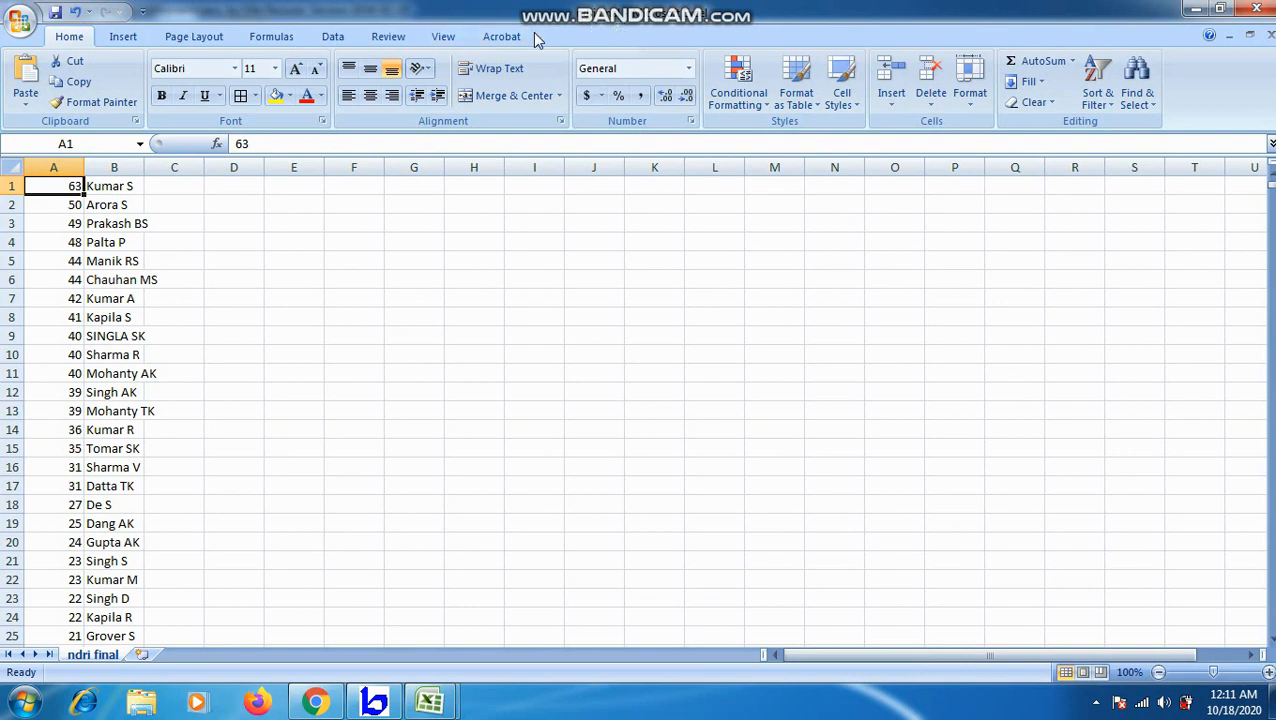
# Apply all borders to the count and author columns A and B, from row 1 down through about row 214.
pyautogui.click(99, 188)
pyautogui.click(58, 188)
pyautogui.hotkey('shift', 'Right')
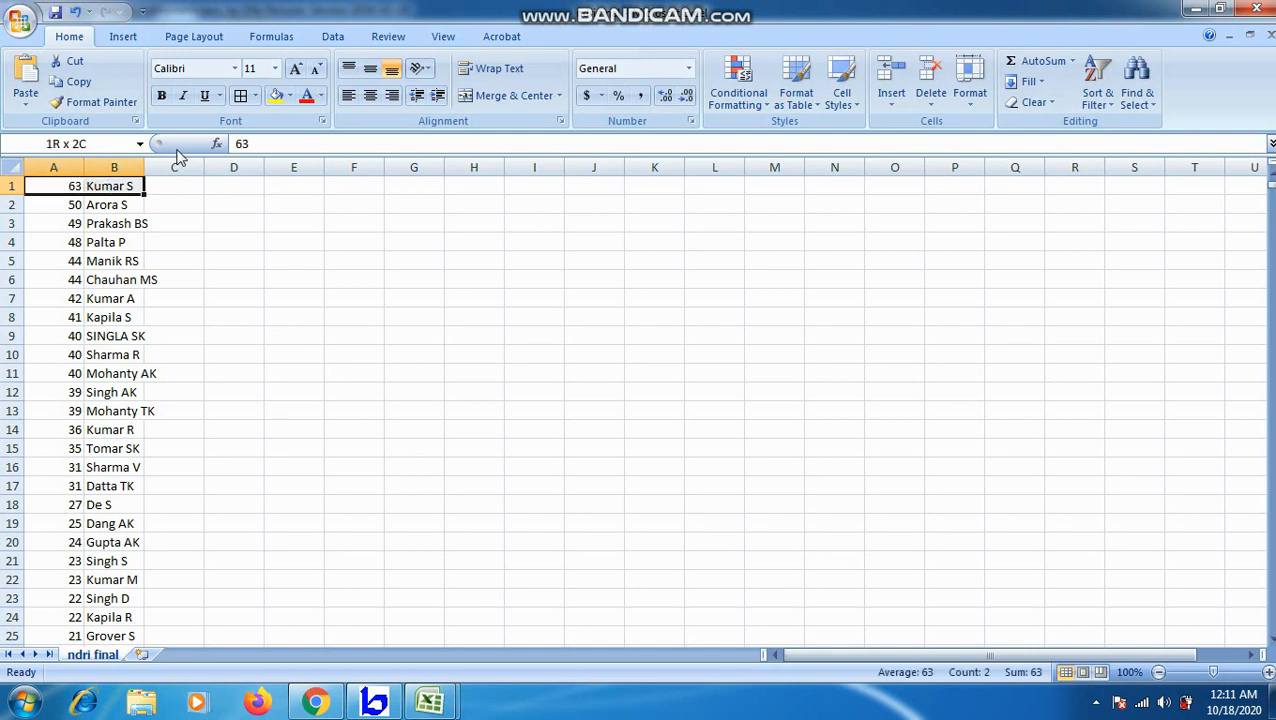
pyautogui.hotkey('shift', 'Down')
pyautogui.hotkey('shift', 'Down')
pyautogui.hotkey('shift', 'Down')
pyautogui.hotkey('shift', 'Down')
pyautogui.hotkey('shift', 'Down')
pyautogui.hotkey('shift', 'Down')
pyautogui.hotkey('shift', 'Down')
pyautogui.hotkey('shift', 'Down')
pyautogui.hotkey('shift', 'Down')
pyautogui.hotkey('shift', 'Down')
pyautogui.hotkey('shift', 'Down')
pyautogui.hotkey('shift', 'Down')
pyautogui.hotkey('shift', 'Down')
pyautogui.hotkey('shift', 'Down')
pyautogui.hotkey('shift', 'Down')
pyautogui.hotkey('shift', 'Down')
pyautogui.hotkey('shift', 'Down')
pyautogui.hotkey('shift', 'Down')
pyautogui.hotkey('shift', 'Down')
pyautogui.hotkey('shift', 'Down')
pyautogui.hotkey('shift', 'Down')
pyautogui.hotkey('shift', 'Down')
pyautogui.hotkey('shift', 'Down')
pyautogui.hotkey('shift', 'Down')
pyautogui.hotkey('shift', 'Down')
pyautogui.hotkey('shift', 'Down')
pyautogui.hotkey('shift', 'Down')
pyautogui.hotkey('shift', 'Down')
pyautogui.hotkey('shift', 'Down')
pyautogui.hotkey('shift', 'Down')
pyautogui.hotkey('shift', 'Down')
pyautogui.hotkey('shift', 'Down')
pyautogui.hotkey('shift', 'Down')
pyautogui.hotkey('shift', 'Down')
pyautogui.hotkey('shift', 'Down')
pyautogui.hotkey('shift', 'Down')
pyautogui.hotkey('shift', 'Down')
pyautogui.hotkey('shift', 'Down')
pyautogui.hotkey('shift', 'Down')
pyautogui.hotkey('shift', 'Down')
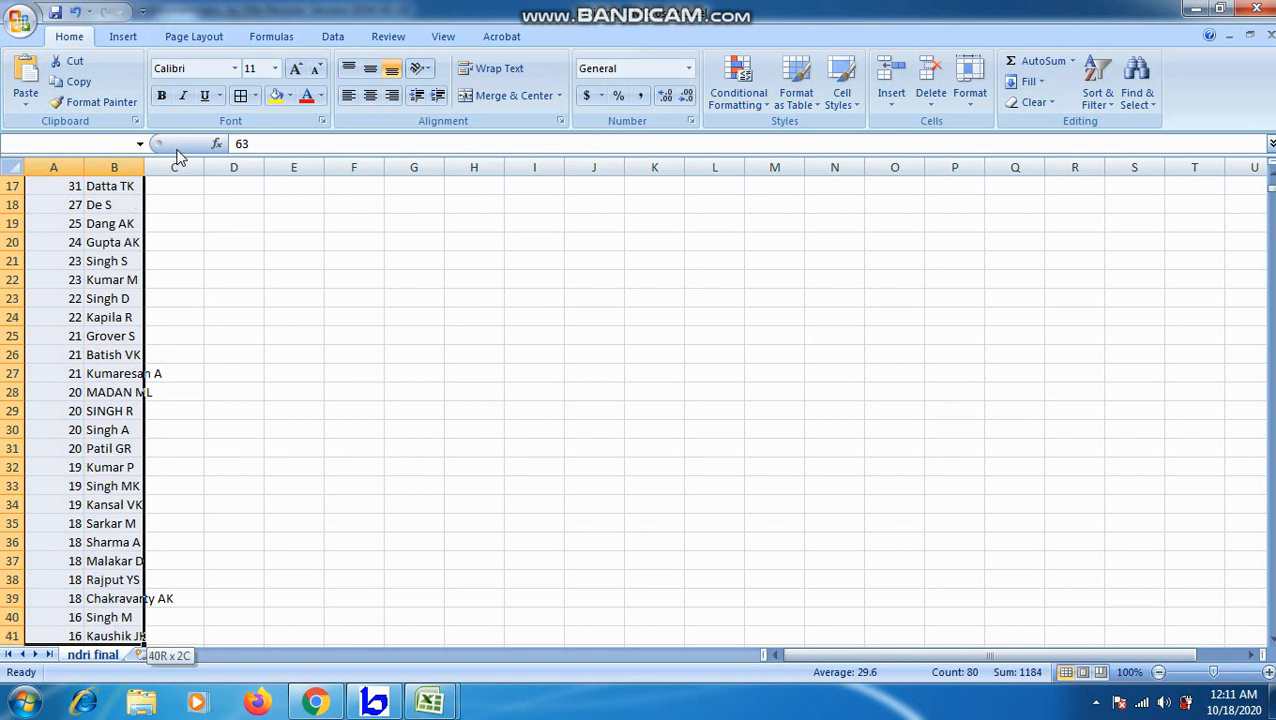
pyautogui.hotkey('shift', 'Down')
pyautogui.hotkey('shift', 'Down')
pyautogui.hotkey('shift', 'Down')
pyautogui.hotkey('shift', 'Down')
pyautogui.hotkey('shift', 'Down')
pyautogui.hotkey('shift', 'Down')
pyautogui.hotkey('shift', 'Down')
pyautogui.hotkey('shift', 'Down')
pyautogui.hotkey('shift', 'Down')
pyautogui.hotkey('shift', 'Down')
pyautogui.hotkey('shift', 'Down')
pyautogui.hotkey('shift', 'Down')
pyautogui.hotkey('shift', 'Down')
pyautogui.hotkey('shift', 'Down')
pyautogui.hotkey('shift', 'Down')
pyautogui.hotkey('shift', 'Down')
pyautogui.hotkey('shift', 'Down')
pyautogui.hotkey('shift', 'Down')
pyautogui.hotkey('shift', 'Down')
pyautogui.hotkey('shift', 'Down')
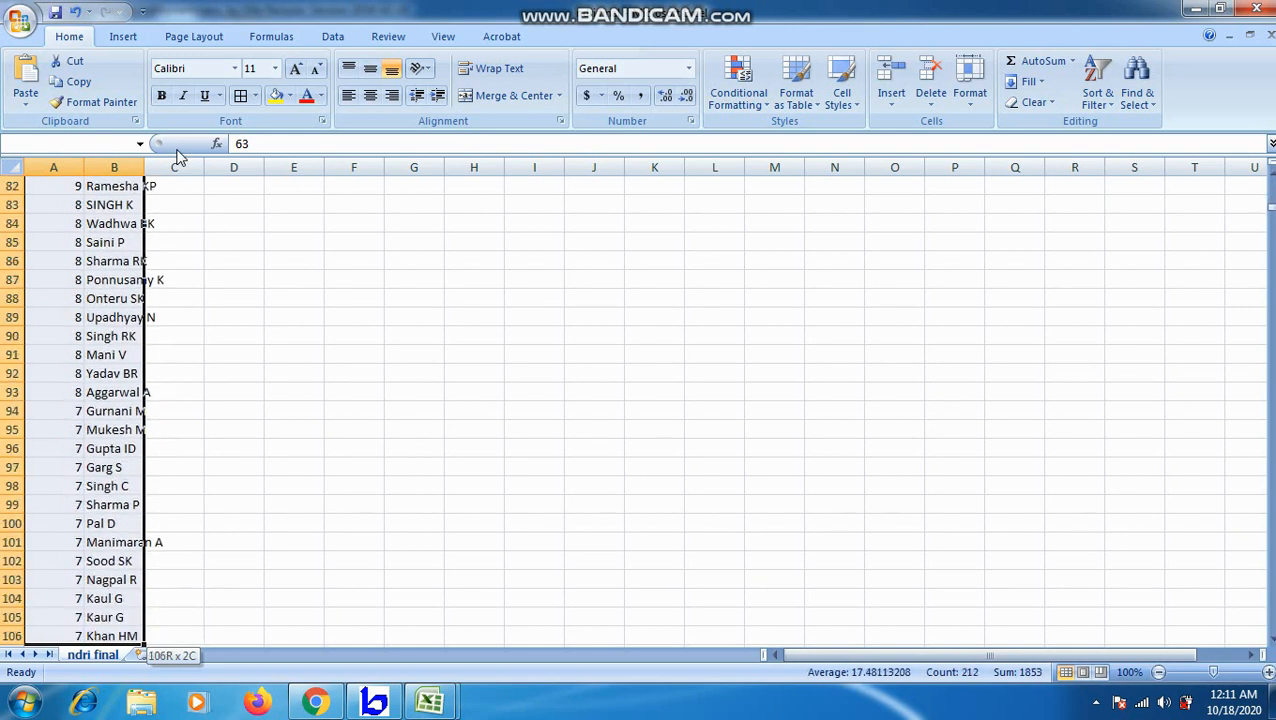
pyautogui.hotkey('shift', 'Down')
pyautogui.hotkey('shift', 'Down')
pyautogui.hotkey('shift', 'Down')
pyautogui.hotkey('shift', 'Down')
pyautogui.hotkey('shift', 'Down')
pyautogui.hotkey('shift', 'Down')
pyautogui.hotkey('shift', 'Down')
pyautogui.hotkey('shift', 'Down')
pyautogui.hotkey('shift', 'Down')
pyautogui.hotkey('shift', 'Down')
pyautogui.hotkey('shift', 'Down')
pyautogui.hotkey('shift', 'Down')
pyautogui.hotkey('shift', 'Down')
pyautogui.hotkey('shift', 'Down')
pyautogui.hotkey('shift', 'Down')
pyautogui.hotkey('shift', 'Down')
pyautogui.hotkey('shift', 'Down')
pyautogui.hotkey('shift', 'Down')
pyautogui.hotkey('shift', 'Down')
pyautogui.hotkey('shift', 'Down')
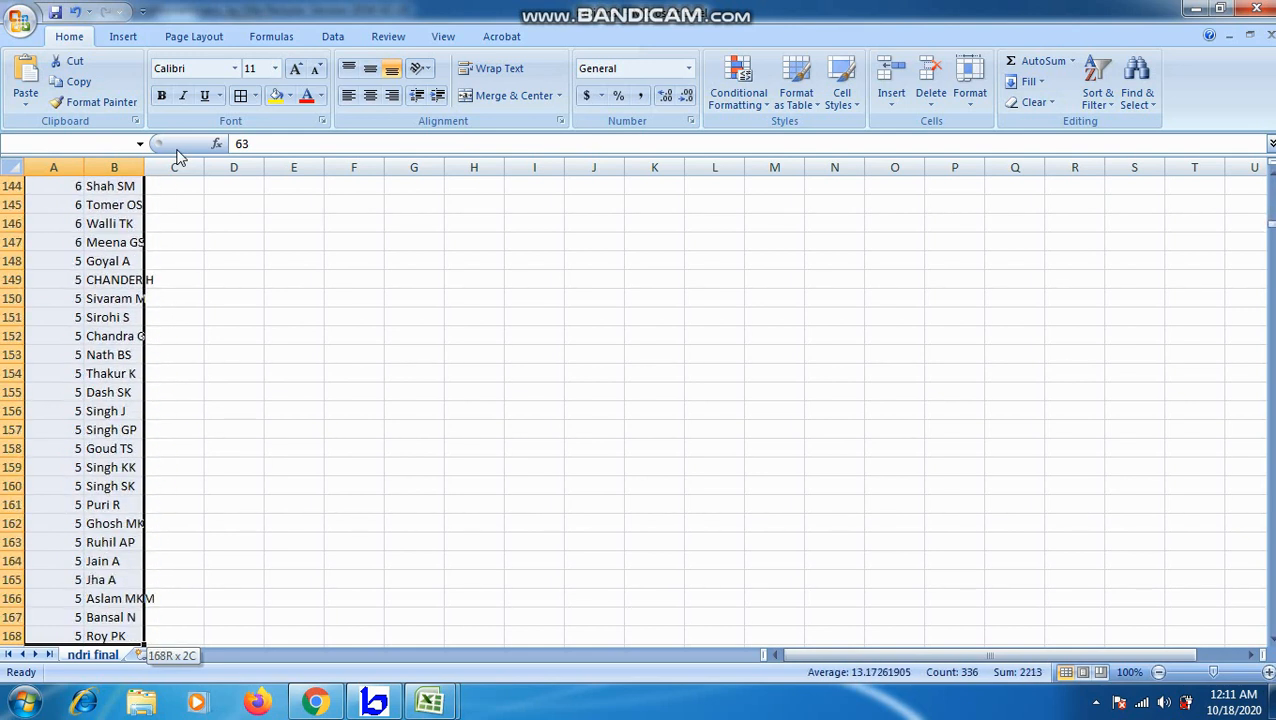
pyautogui.hotkey('shift', 'Down')
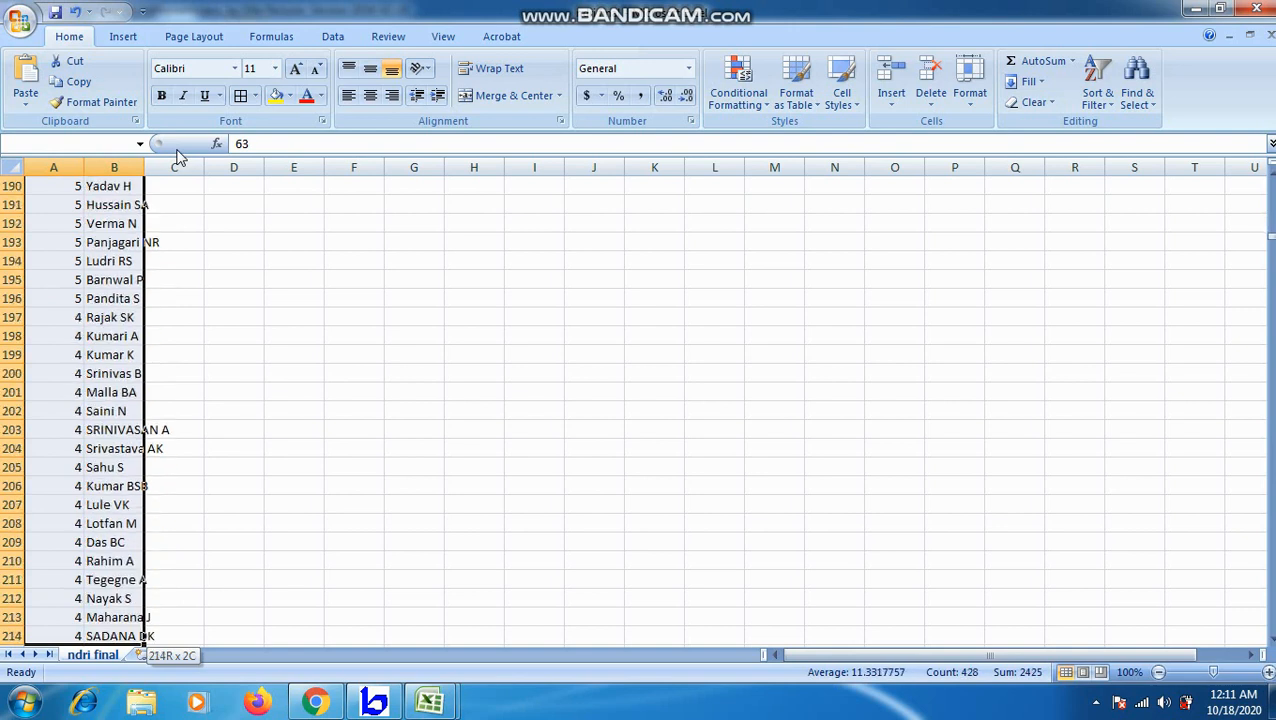
pyautogui.click(236, 104)
pyautogui.click(252, 257)
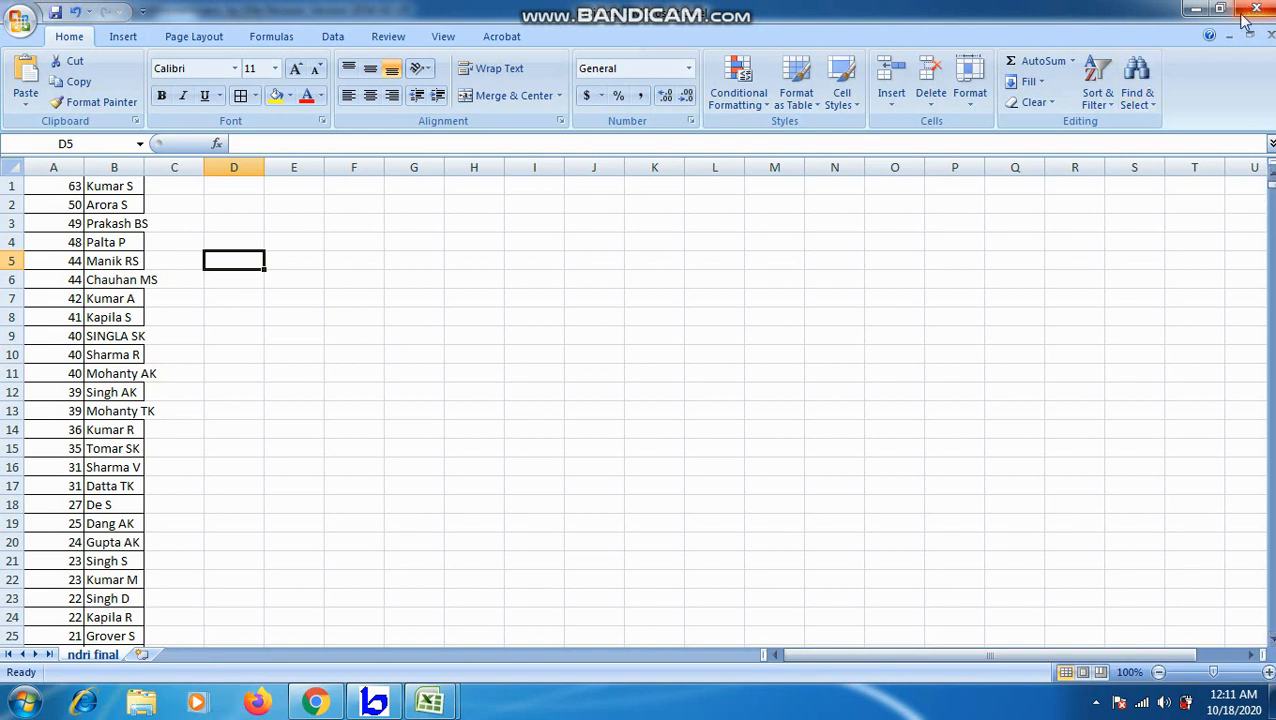
# Switch to the Book1 workbook and add a new worksheet after Sheet3.
pyautogui.moveTo(430, 702)
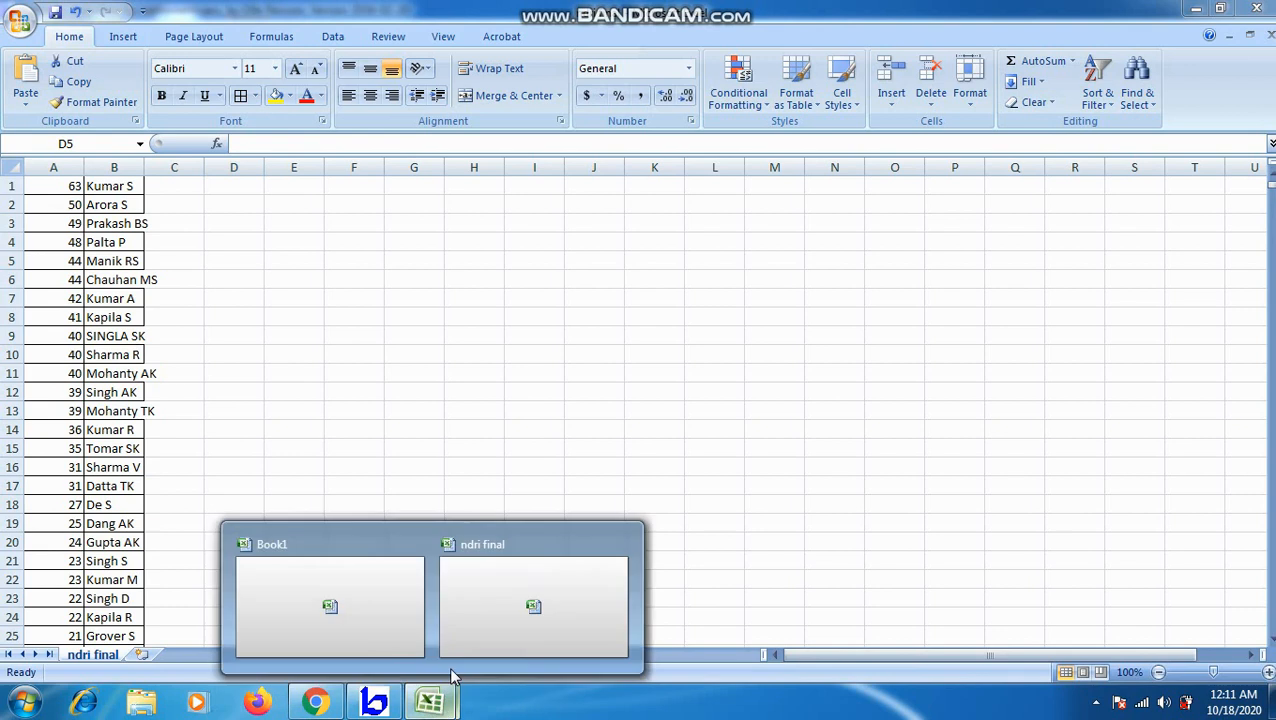
pyautogui.click(365, 624)
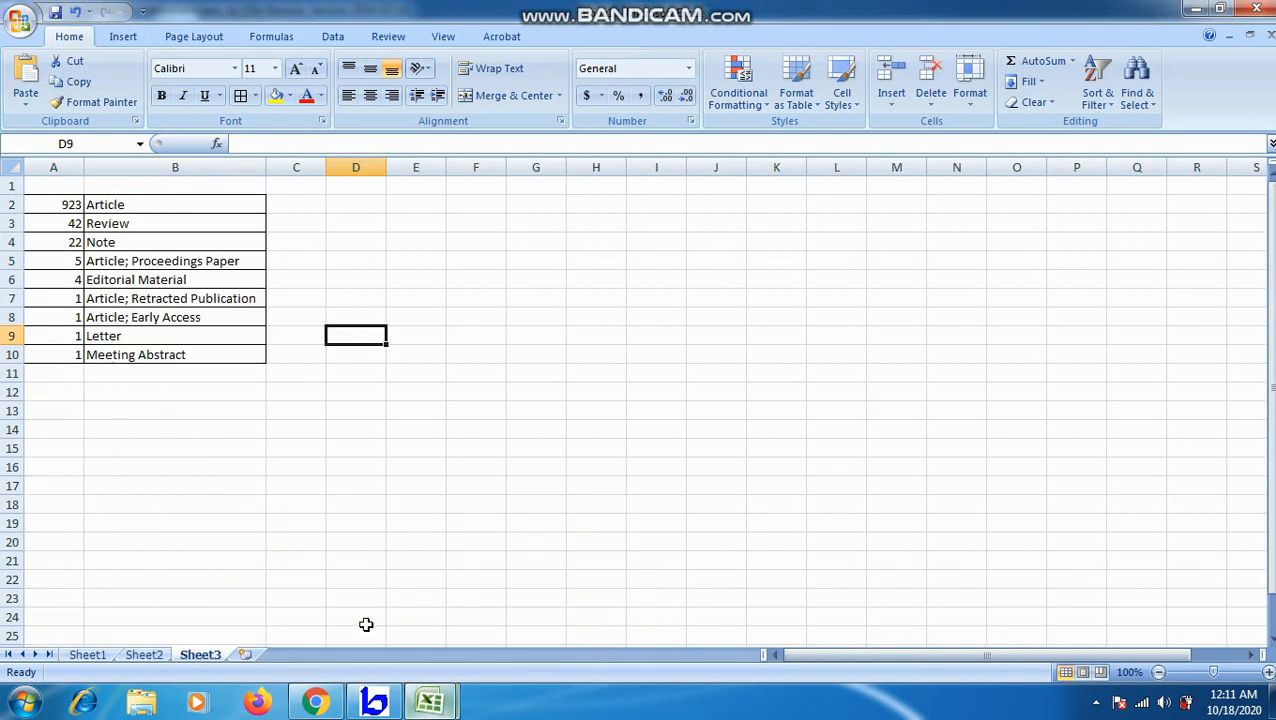
pyautogui.click(246, 655)
# Copy cells A1:B7 of the ndri final workbook into the new Book1 sheet, starting at A1.
pyautogui.moveTo(433, 706)
pyautogui.click(527, 603)
pyautogui.moveTo(68, 186); pyautogui.dragTo(112, 298)
pyautogui.hotkey('ctrl', 'c')
pyautogui.moveTo(429, 707)
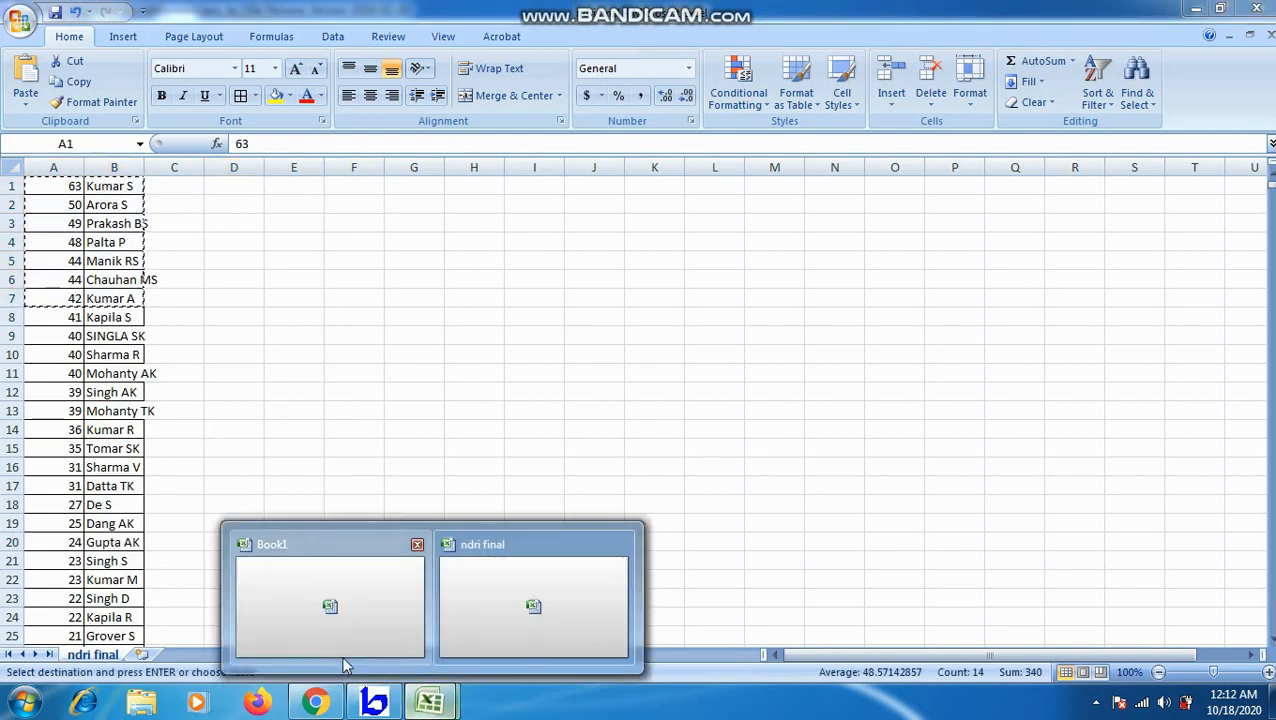
pyautogui.click(340, 630)
pyautogui.hotkey('ctrl', 'v')
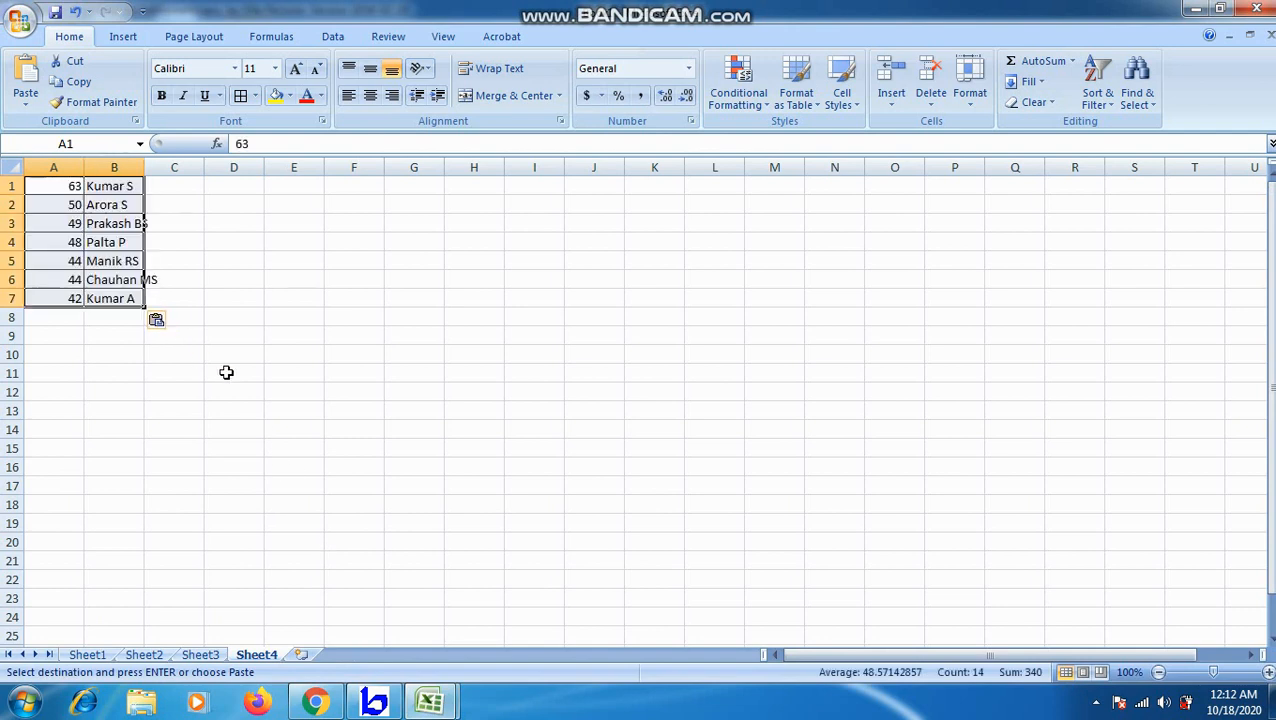
pyautogui.click(328, 411)
# Close the ndri final workbook without saving its changes.
pyautogui.moveTo(430, 705)
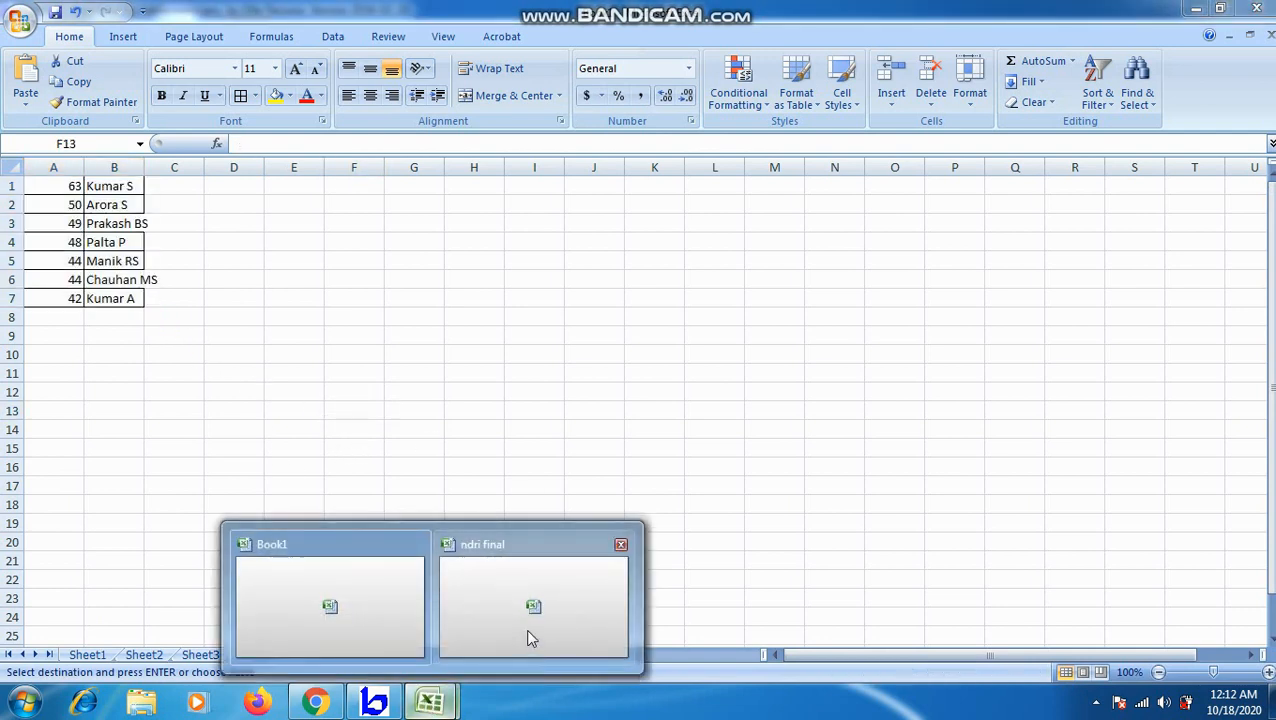
pyautogui.click(527, 630)
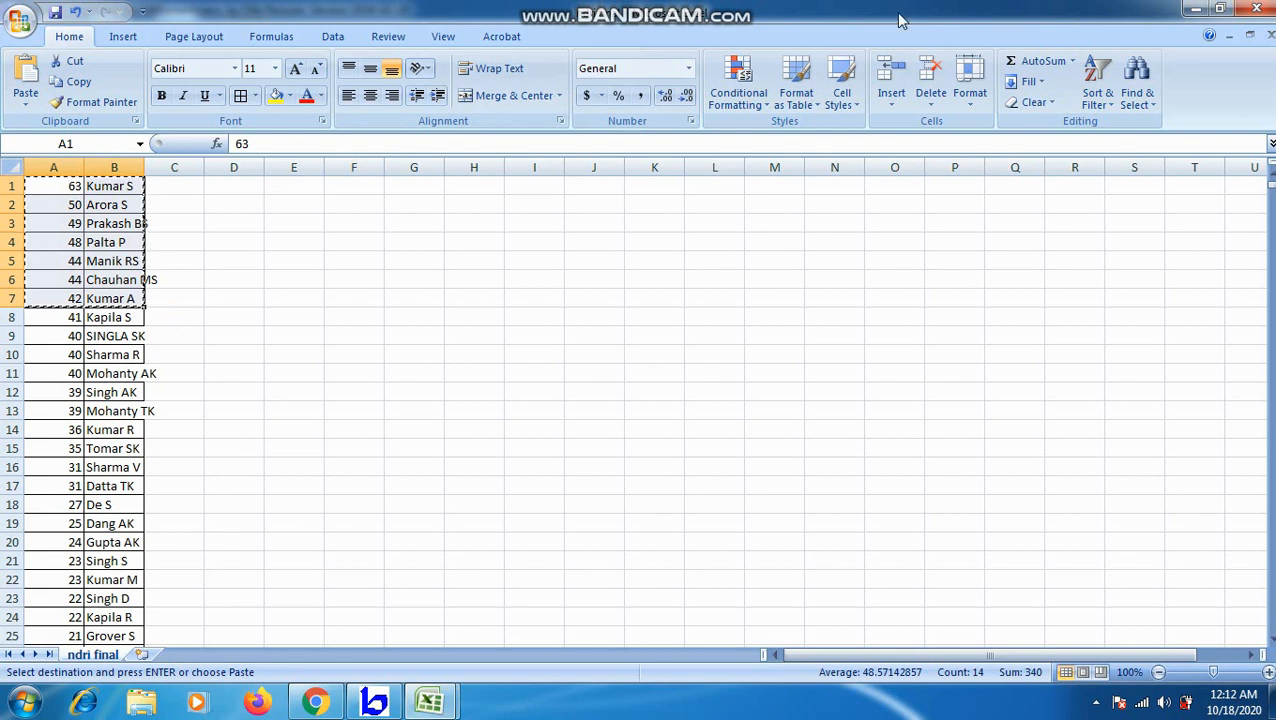
pyautogui.click(1262, 10)
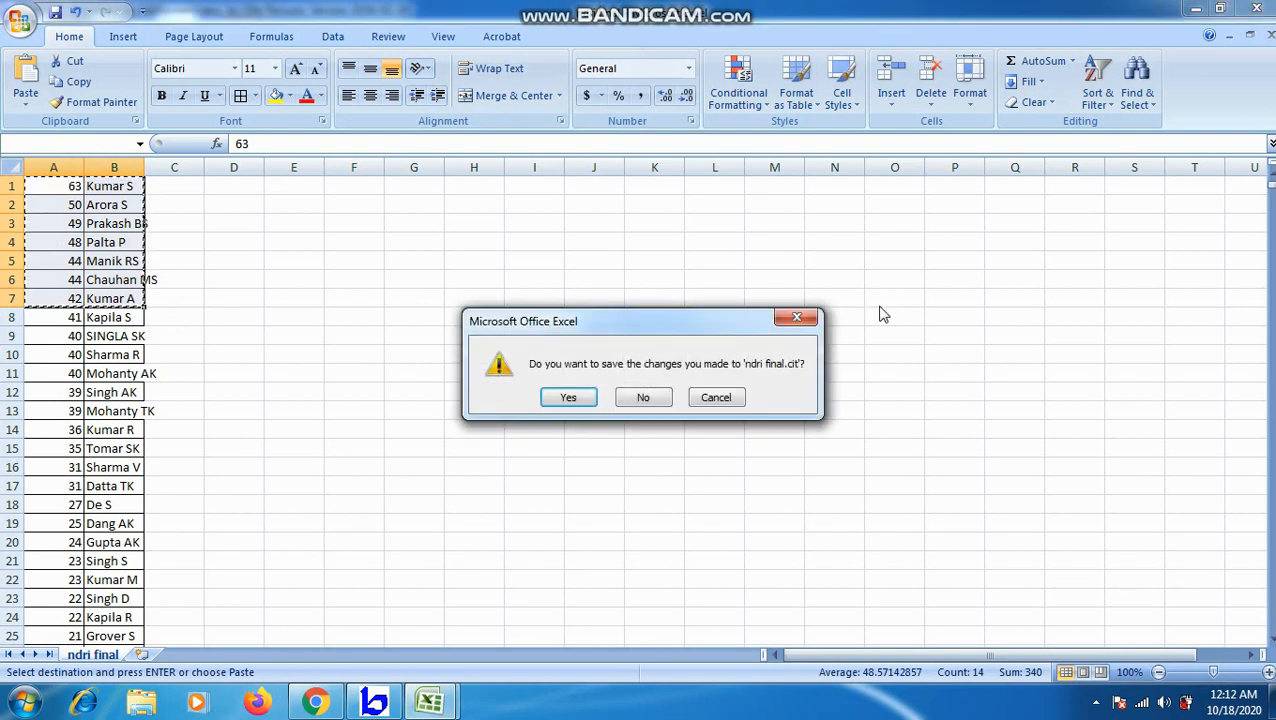
pyautogui.click(645, 398)
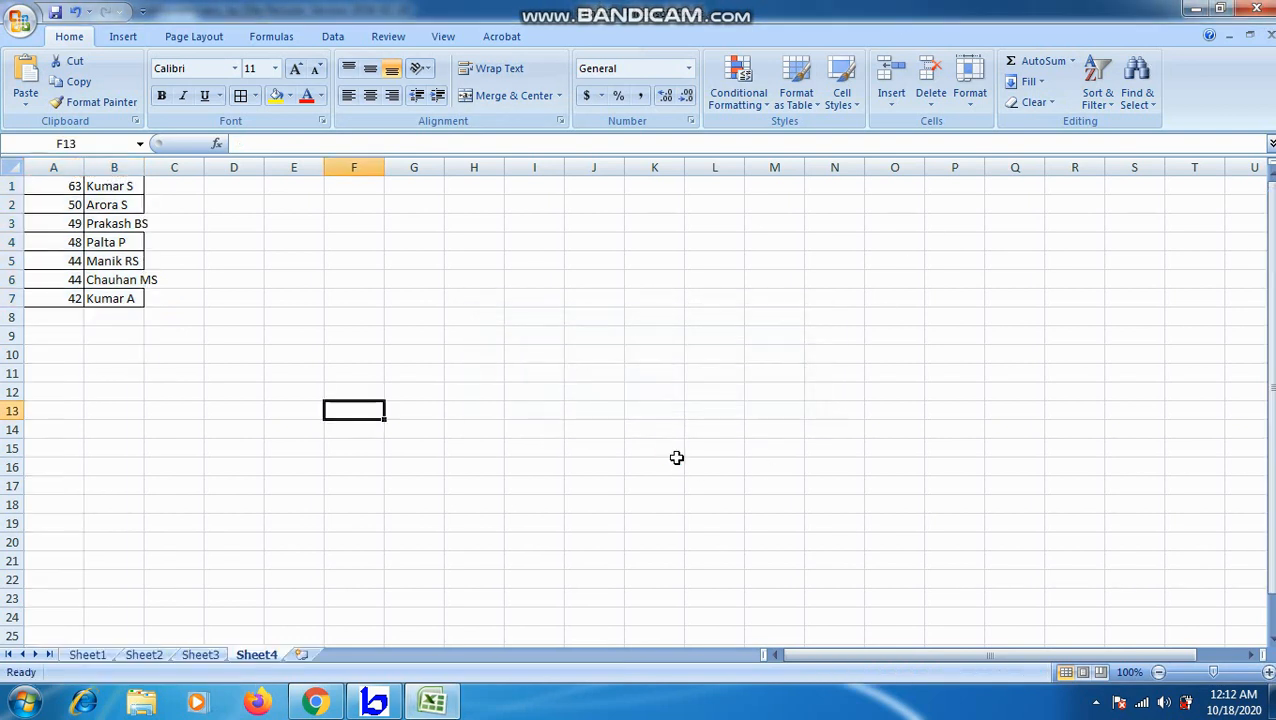
# Switch to BibExcel and calculate the units per record for ndri final.cit.
pyautogui.click(373, 705)
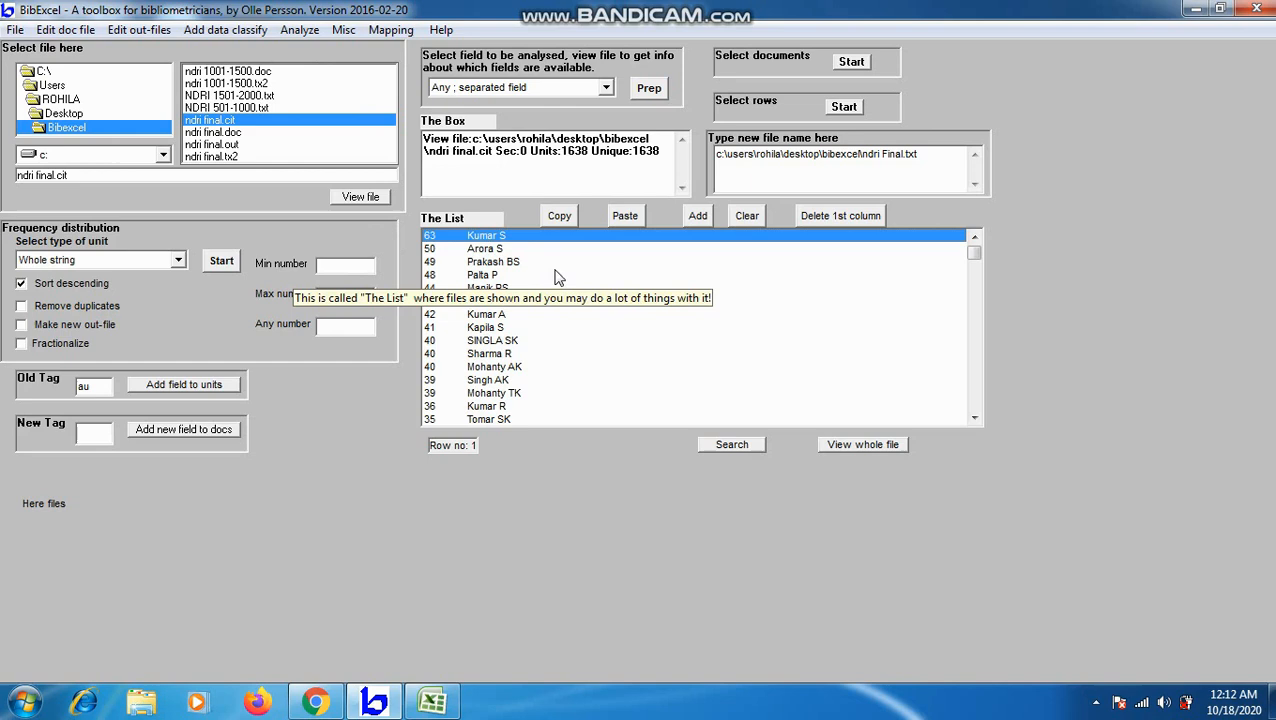
pyautogui.click(305, 30)
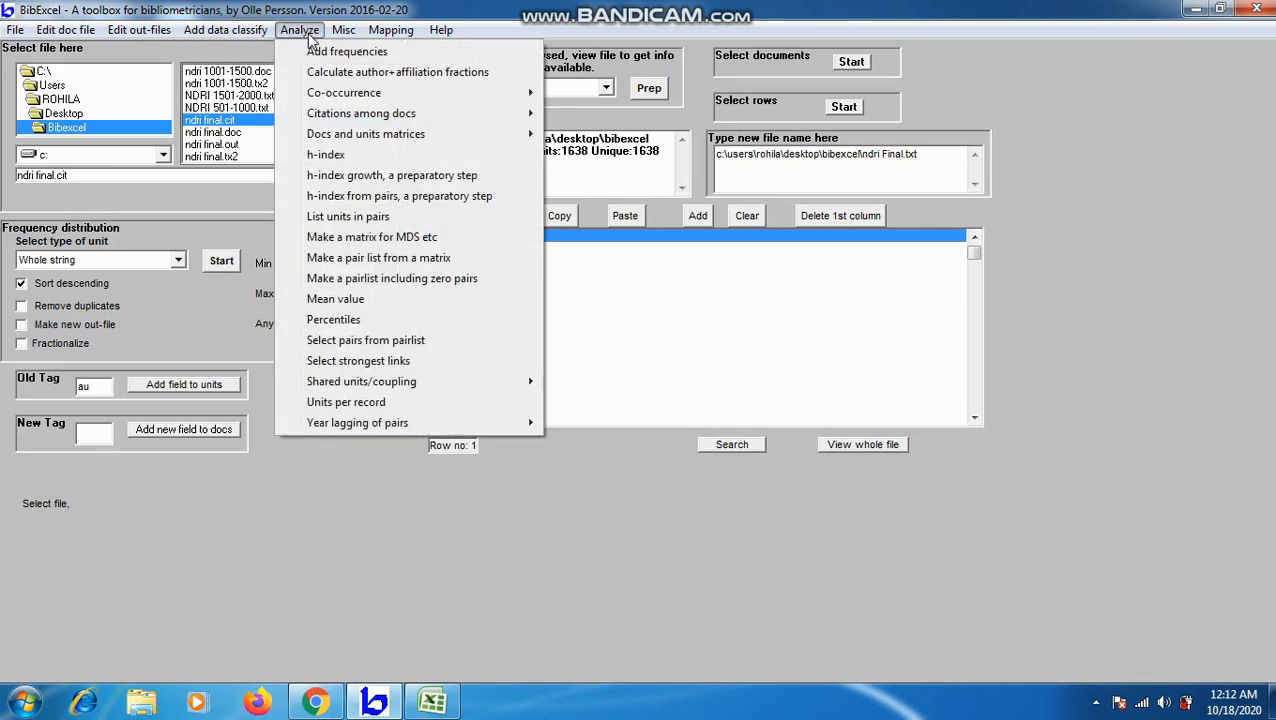
pyautogui.click(358, 404)
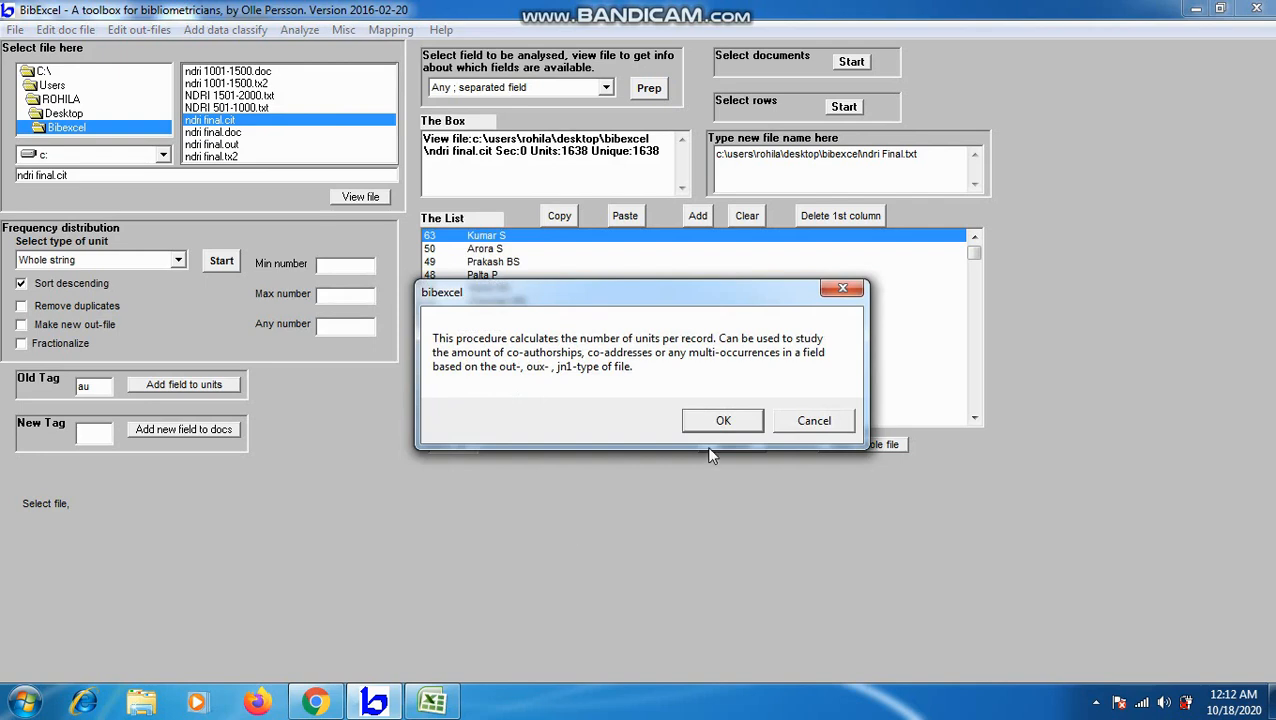
pyautogui.click(710, 432)
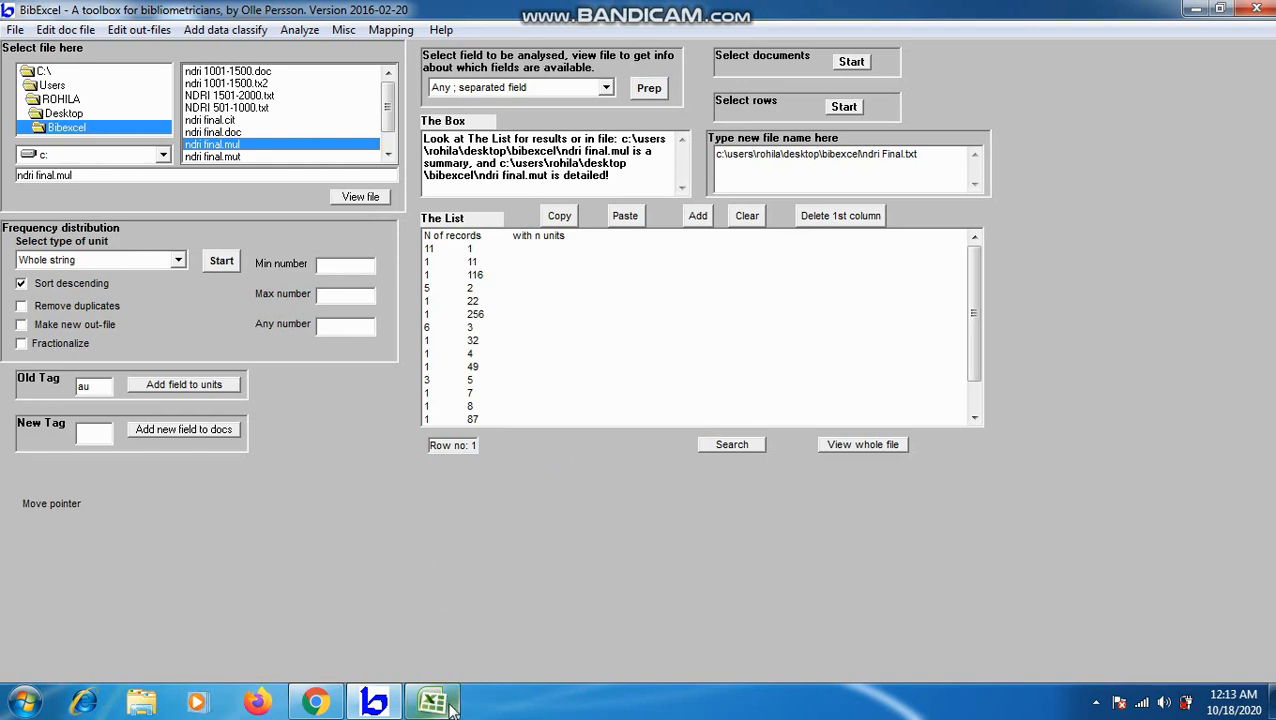
# View ndri final.doc and remake its au out-file with Any ; separated field, overwriting ndri final.out and declining to keep the unit ordering.
pyautogui.click(222, 132)
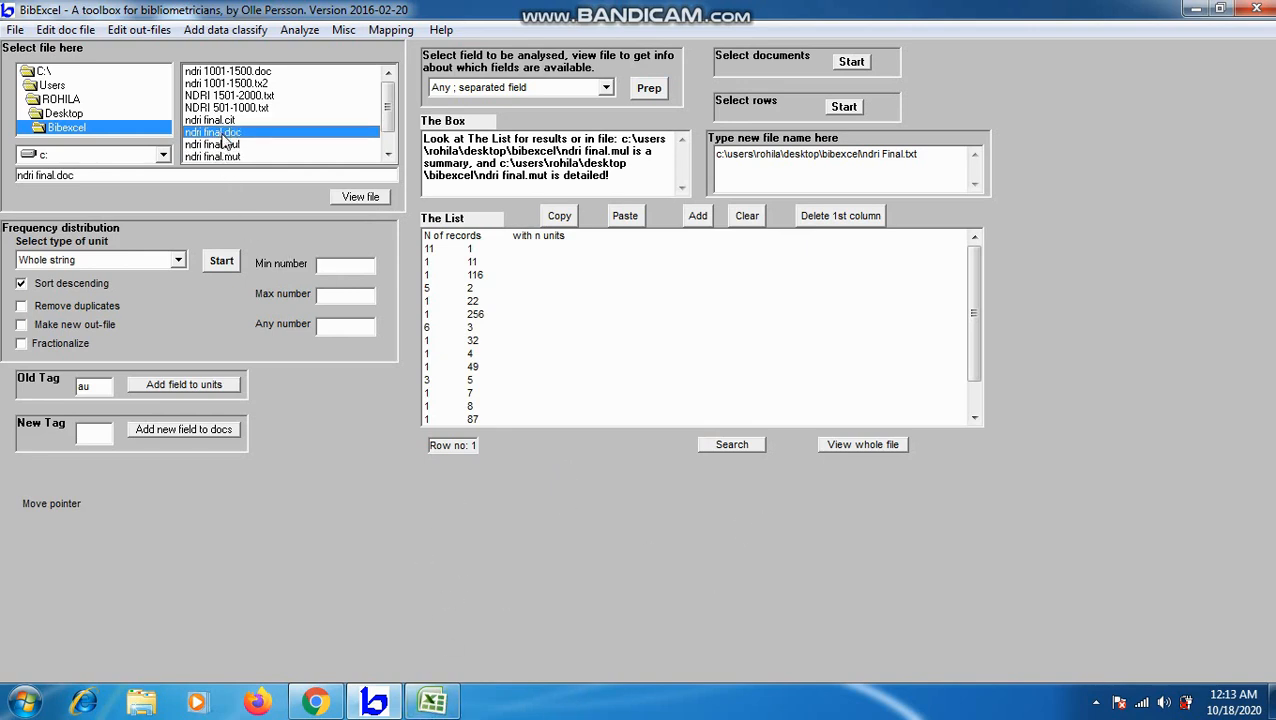
pyautogui.click(360, 196)
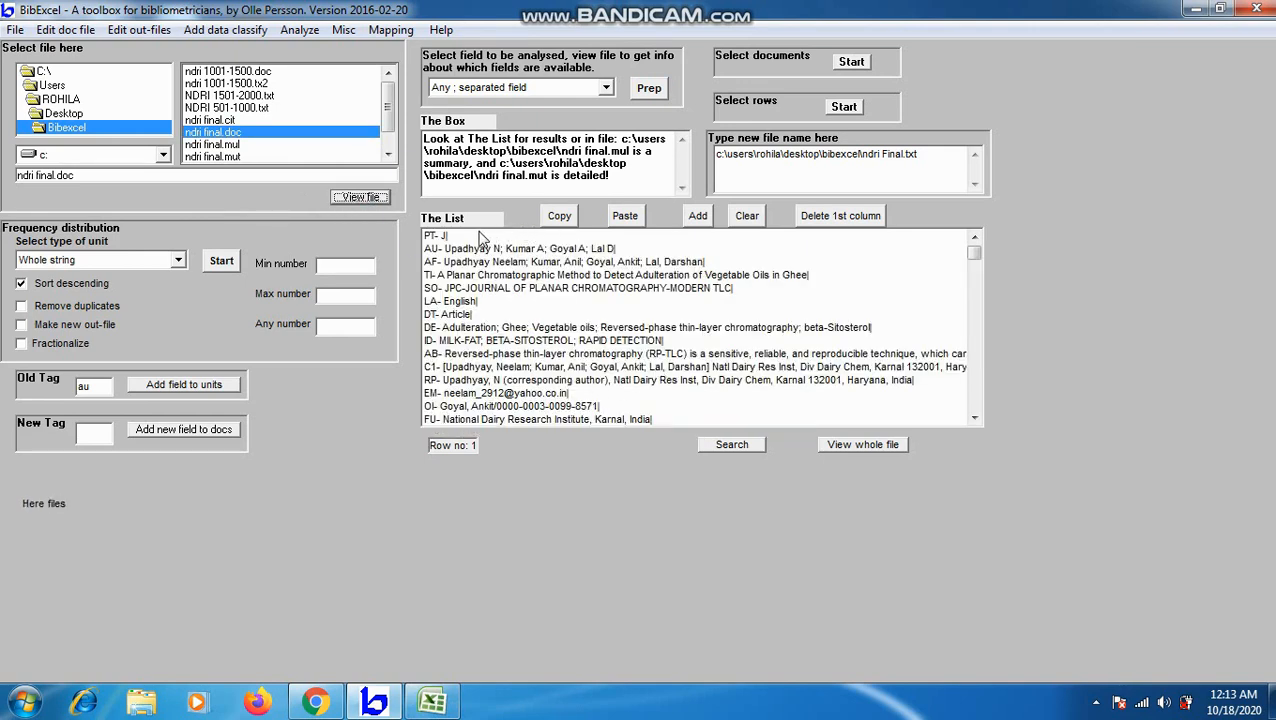
pyautogui.click(648, 90)
pyautogui.click(738, 447)
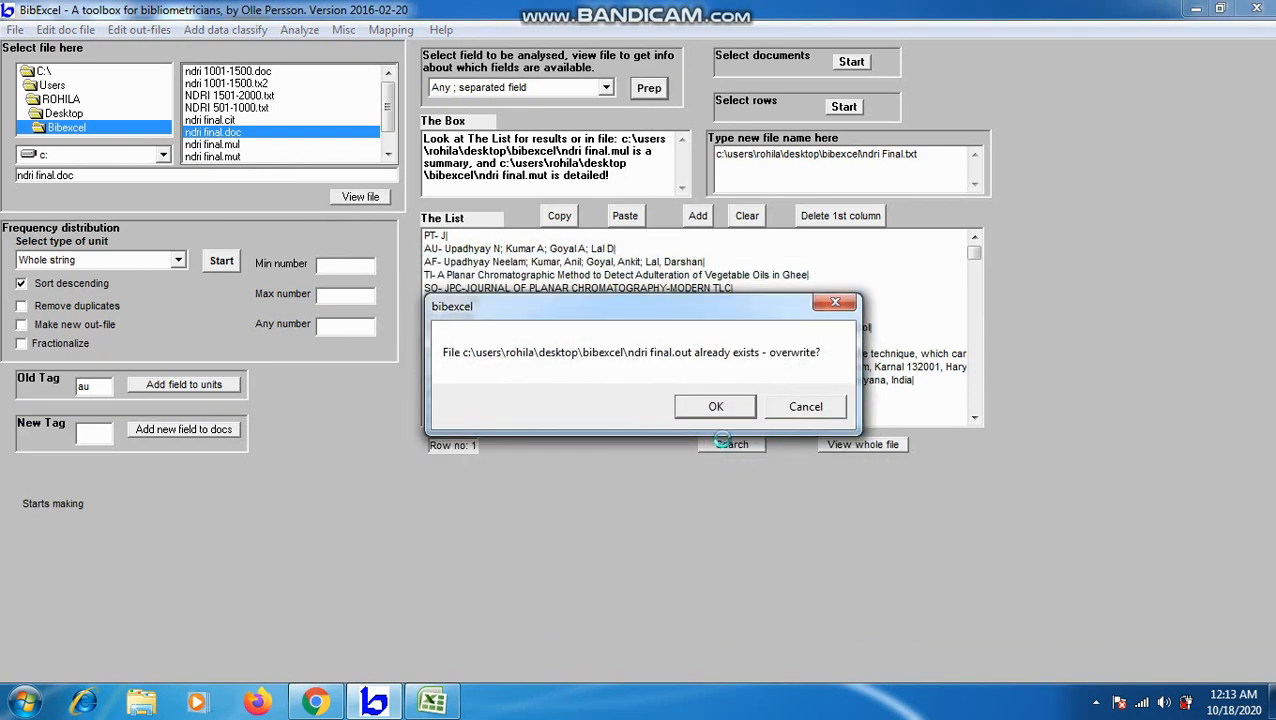
pyautogui.click(738, 408)
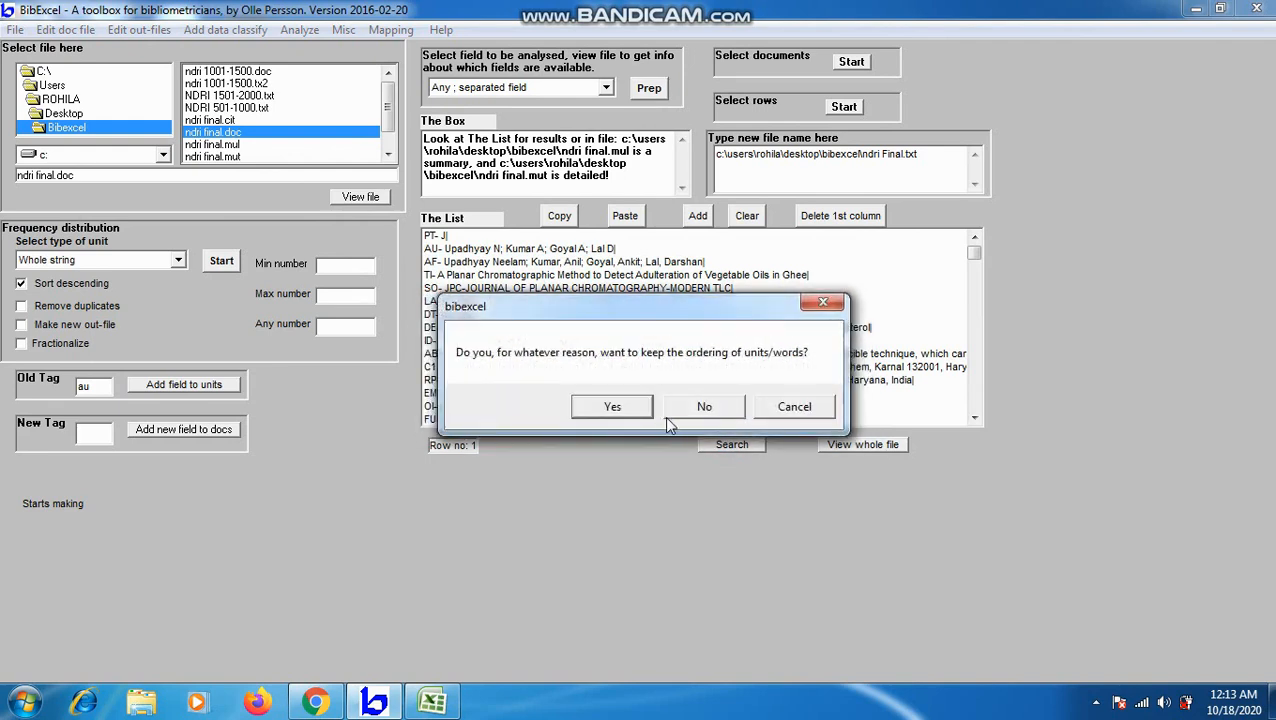
pyautogui.click(704, 408)
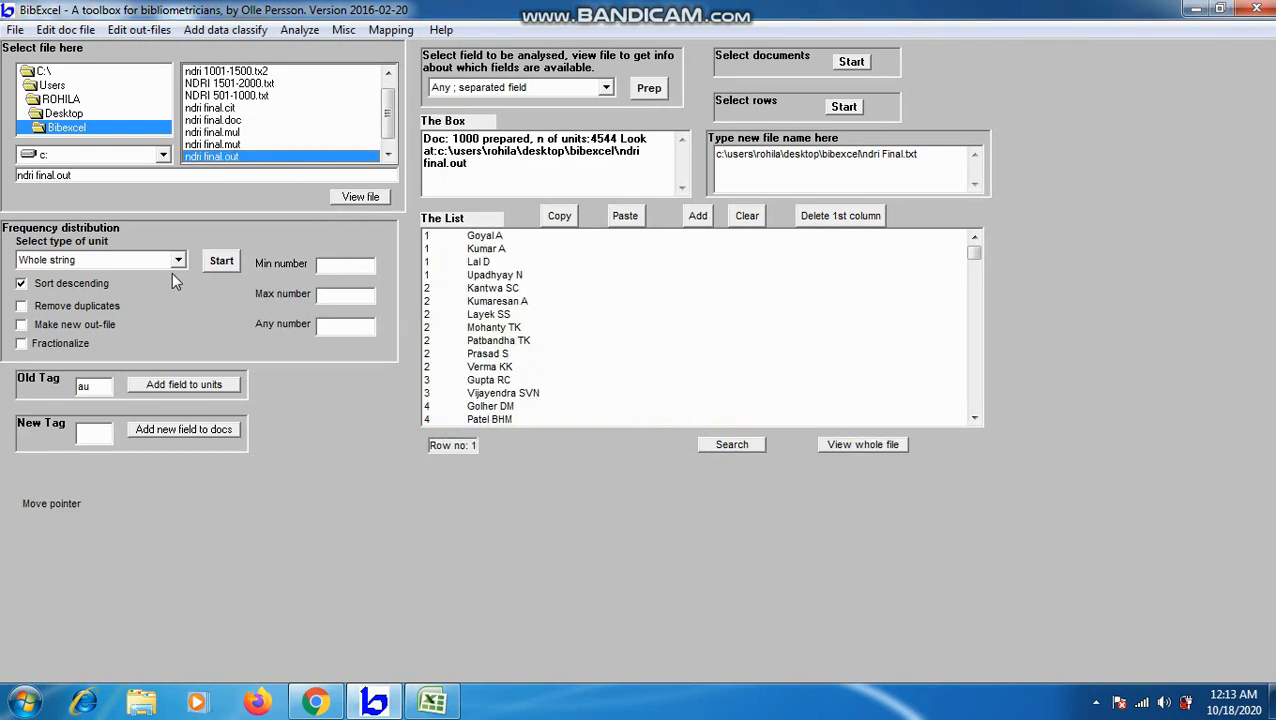
# Calculate the descending whole-string frequency distribution of ndri final.out, and compute the units per record from the resulting ndri final.cit.
pyautogui.click(222, 262)
pyautogui.click(726, 443)
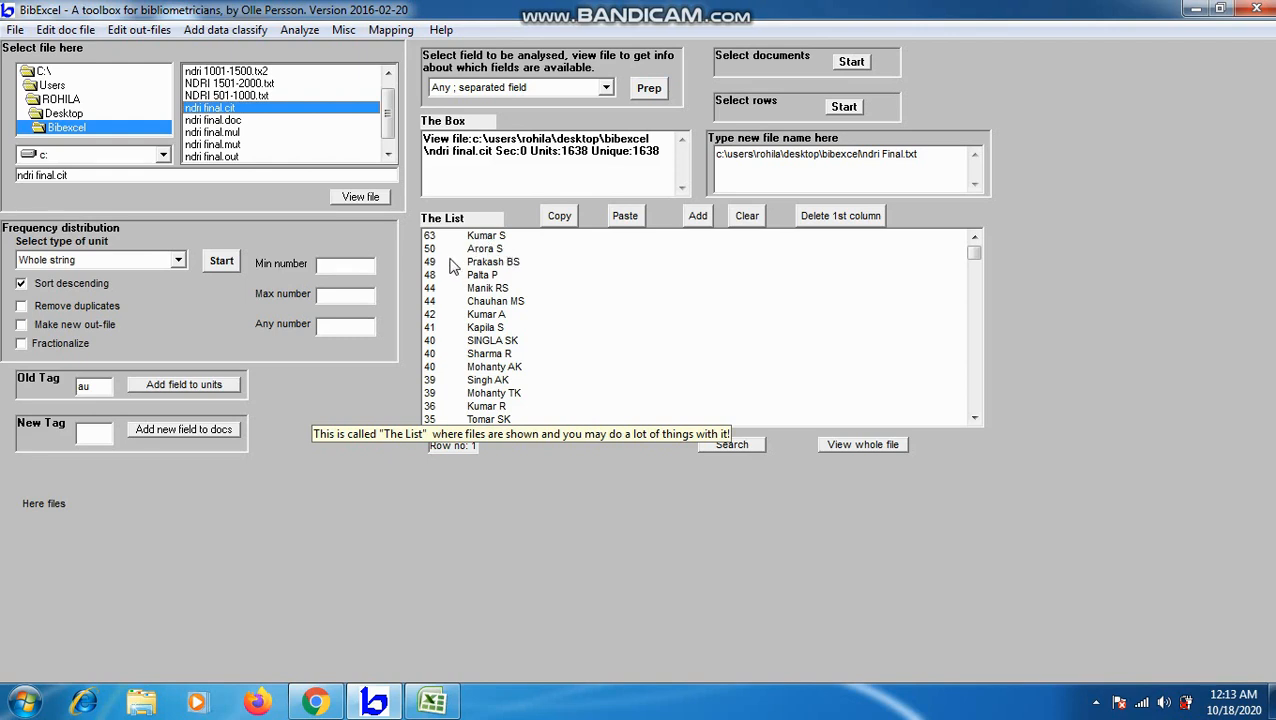
pyautogui.click(302, 31)
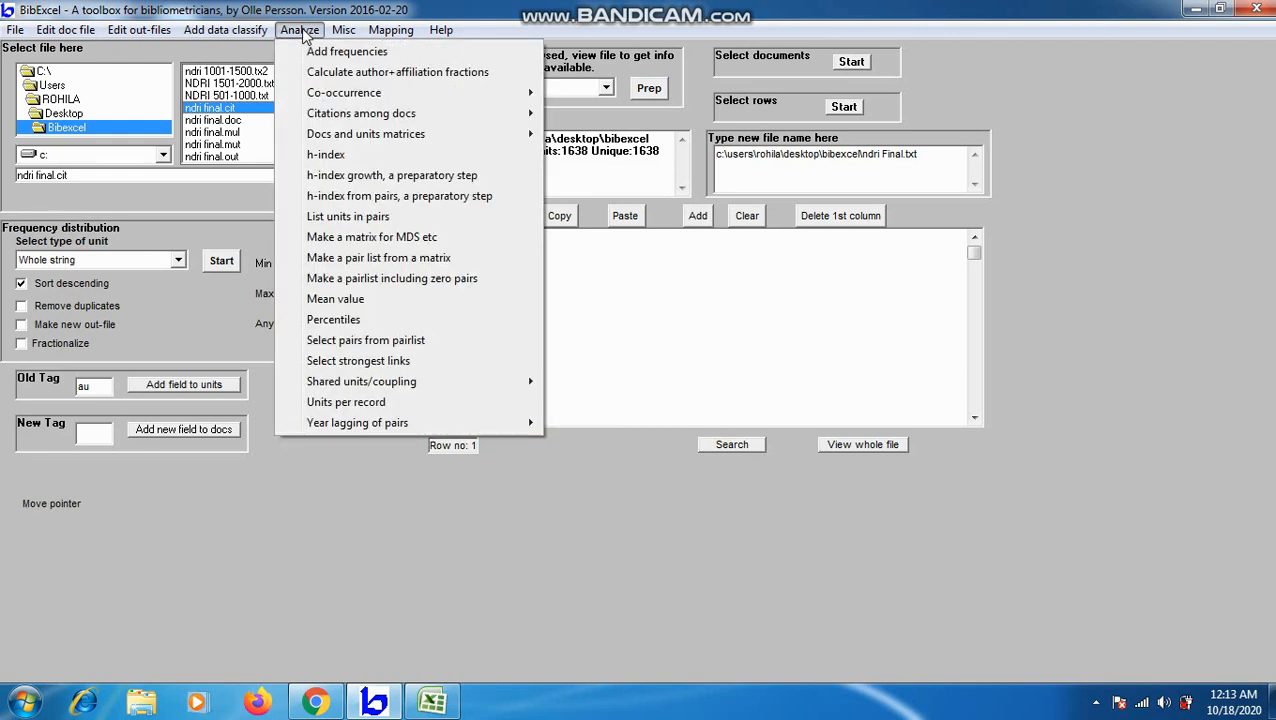
pyautogui.click(358, 404)
pyautogui.click(721, 421)
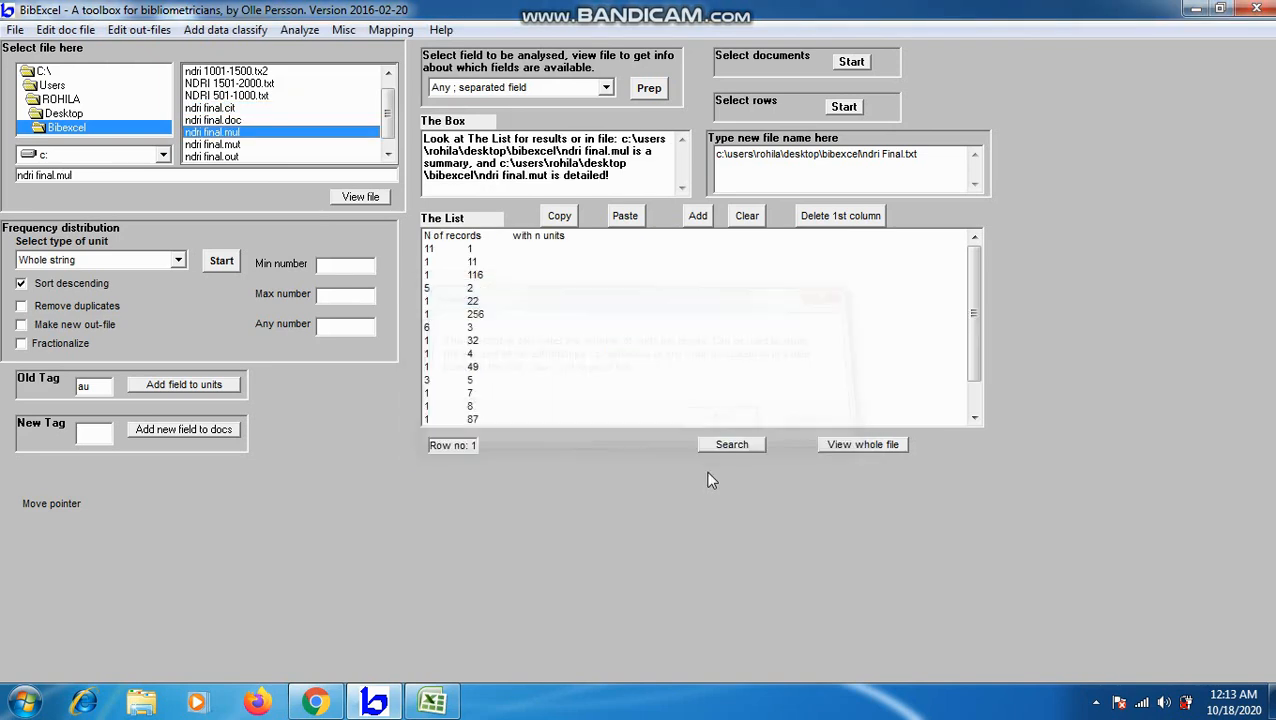
# Examine the numbers of records with n units in the ndri final.mul summary.
pyautogui.click(430, 250)
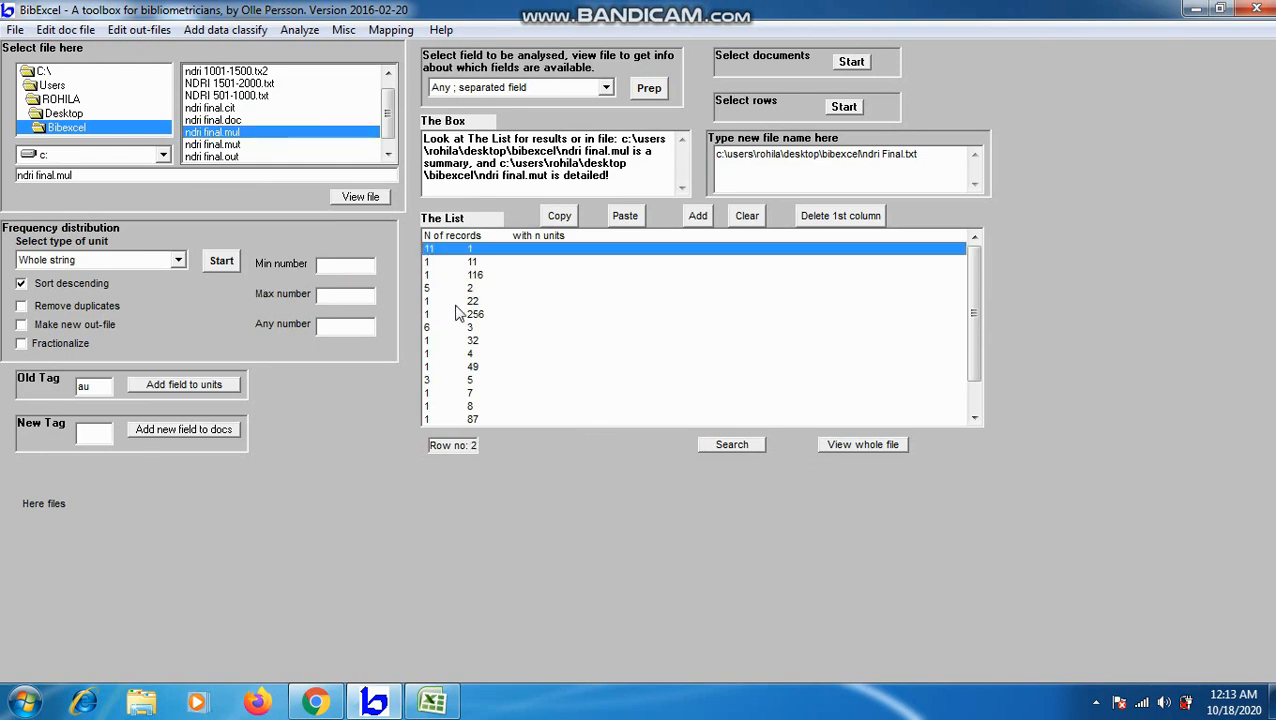
pyautogui.click(543, 276)
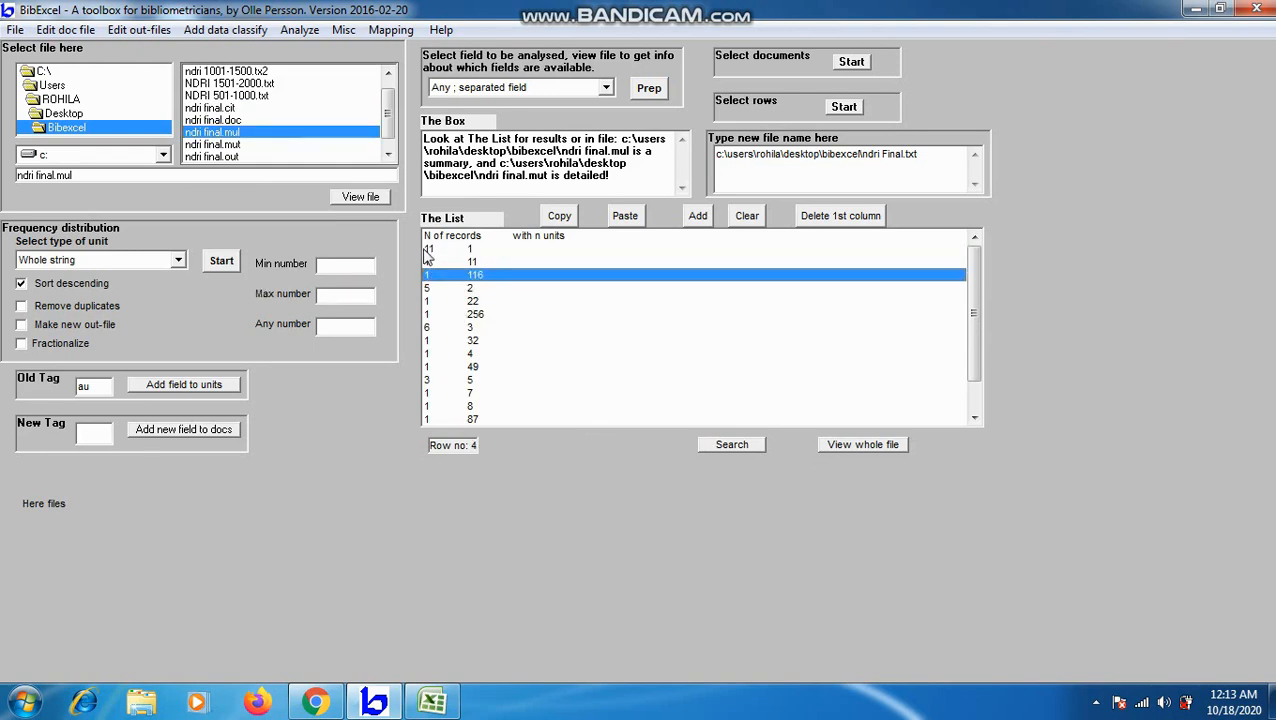
pyautogui.click(484, 253)
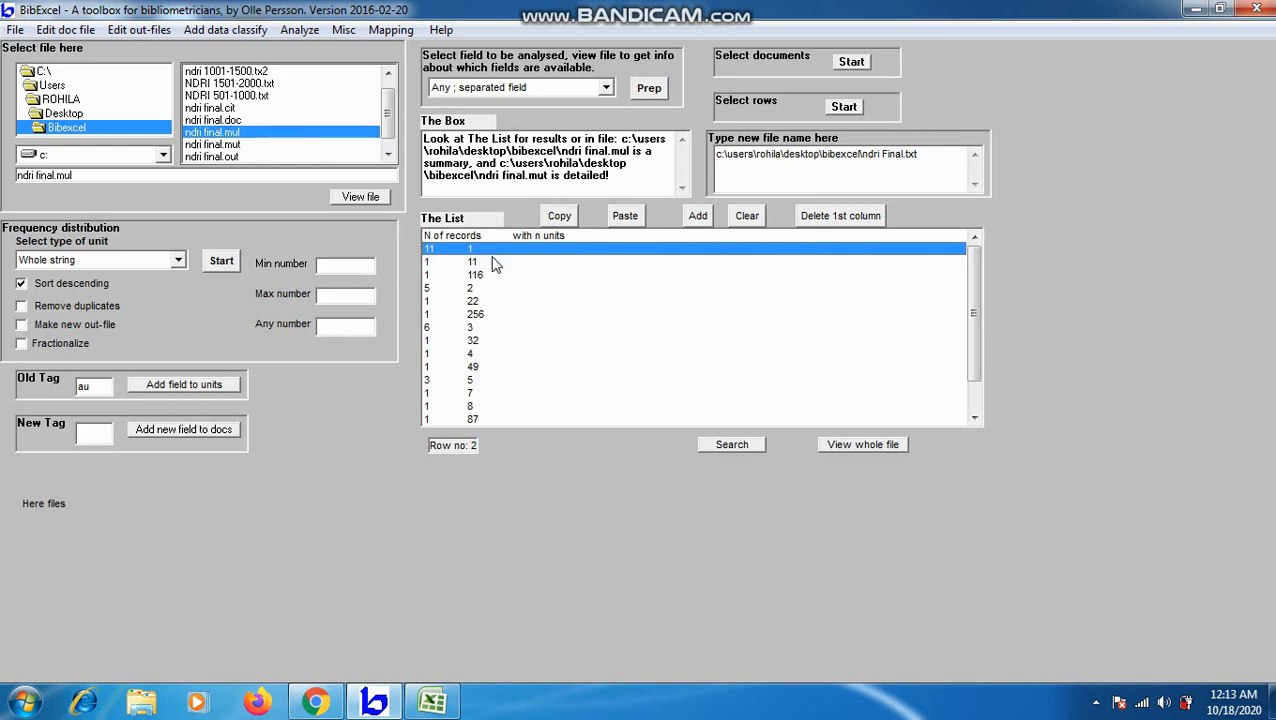
pyautogui.click(430, 290)
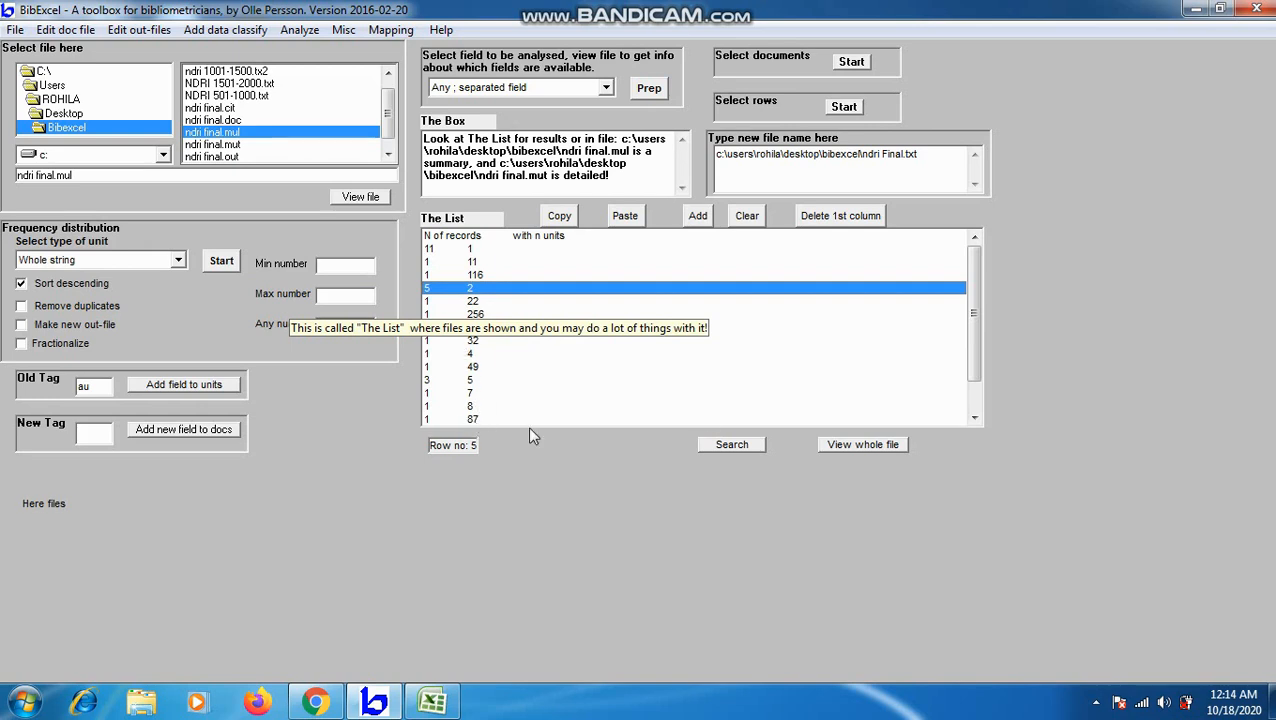
pyautogui.moveTo(978, 338); pyautogui.dragTo(974, 300)
# Copy all rows of the ndri final.mul summary, from the N of records heading through the units-counted line.
pyautogui.click(452, 238)
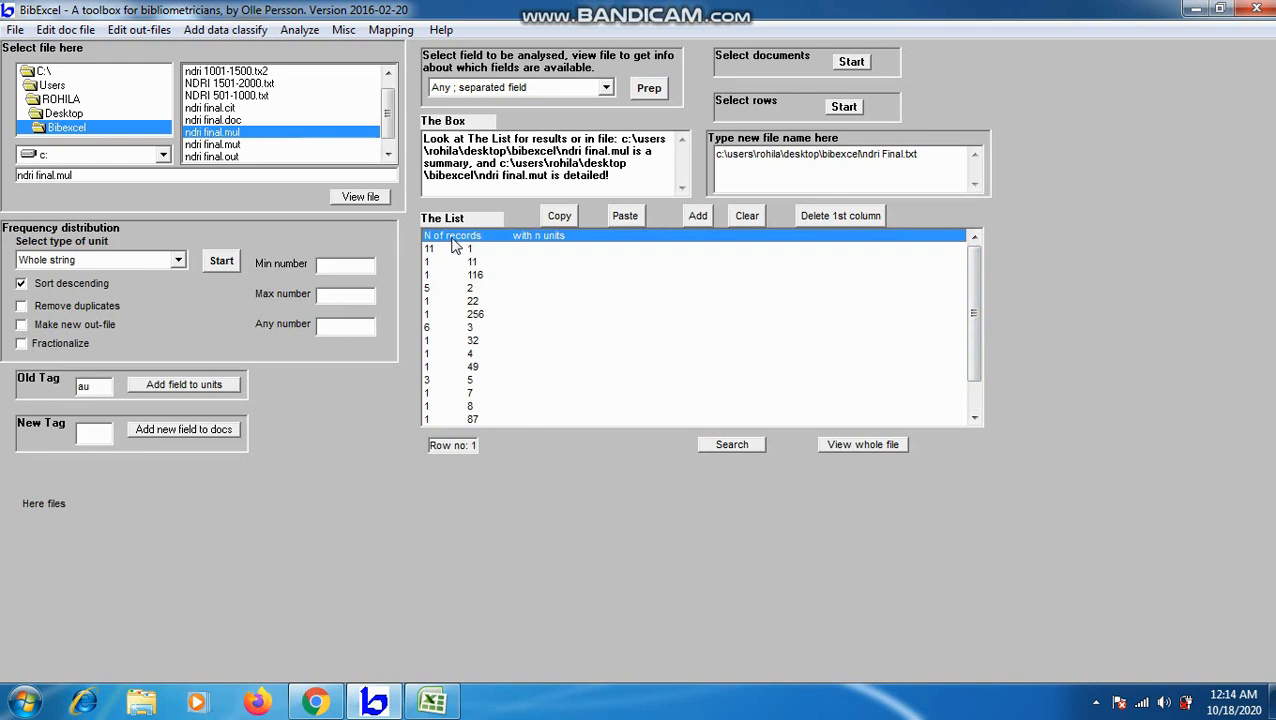
pyautogui.hotkey('shift', 'Down')
pyautogui.hotkey('shift', 'Down')
pyautogui.hotkey('shift', 'Down')
pyautogui.hotkey('shift', 'Down')
pyautogui.hotkey('shift', 'Down')
pyautogui.hotkey('shift', 'Down')
pyautogui.hotkey('shift', 'Down')
pyautogui.hotkey('shift', 'Down')
pyautogui.hotkey('shift', 'Down')
pyautogui.hotkey('shift', 'Down')
pyautogui.hotkey('shift', 'Down')
pyautogui.hotkey('shift', 'Down')
pyautogui.hotkey('shift', 'Down')
pyautogui.hotkey('shift', 'Down')
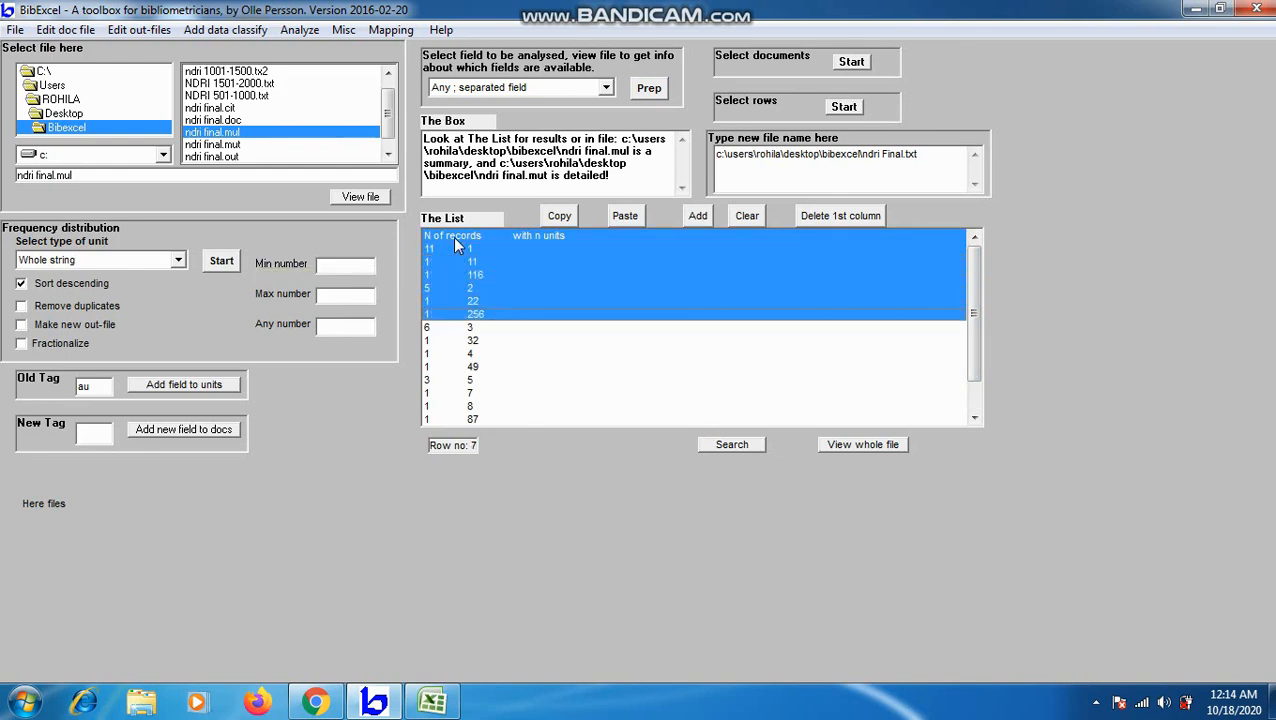
pyautogui.hotkey('shift', 'Down')
pyautogui.hotkey('shift', 'Down')
pyautogui.hotkey('shift', 'Down')
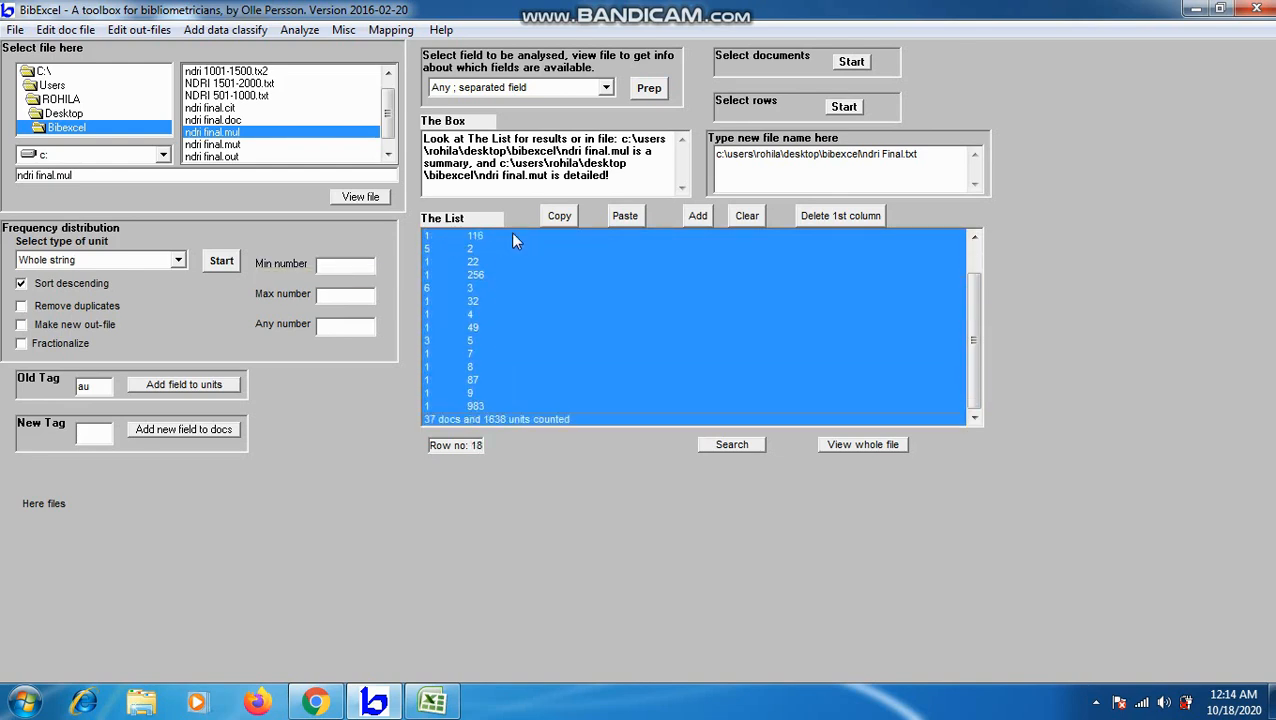
pyautogui.click(553, 217)
pyautogui.click(662, 413)
# Switch to Excel and paste the copied units-per-record summary into a new worksheet starting at A1.
pyautogui.click(432, 702)
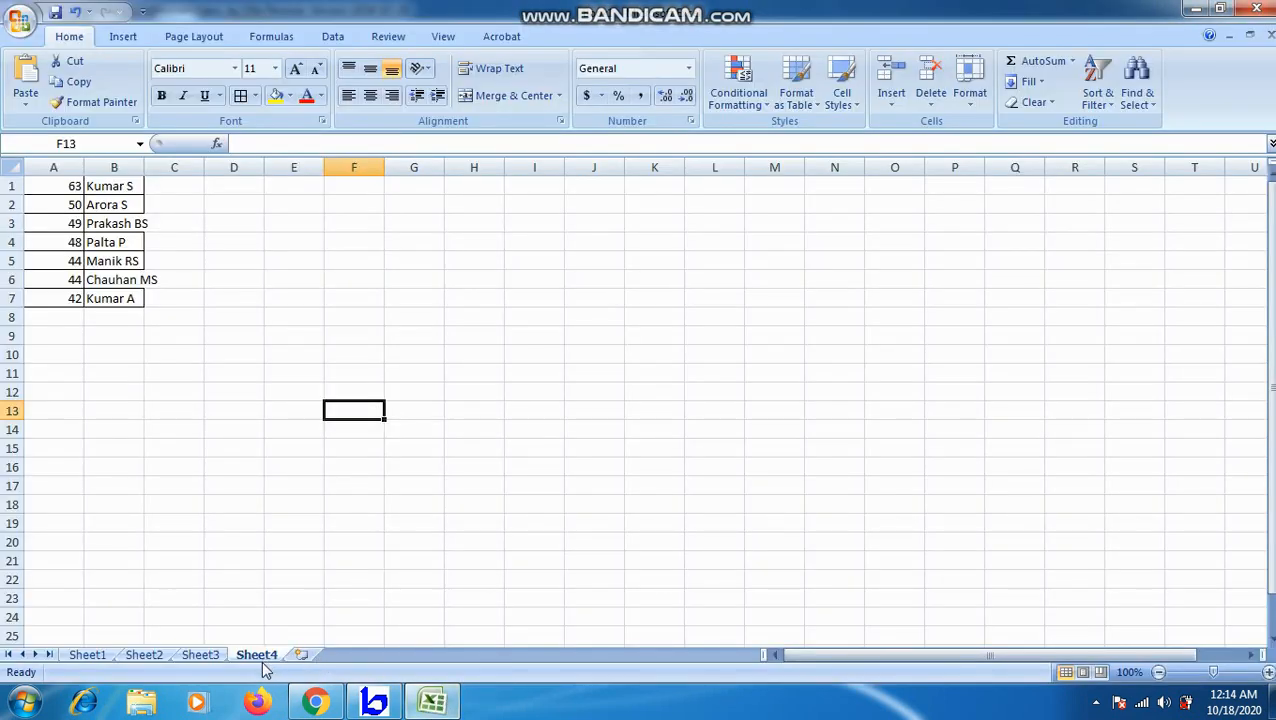
pyautogui.click(302, 655)
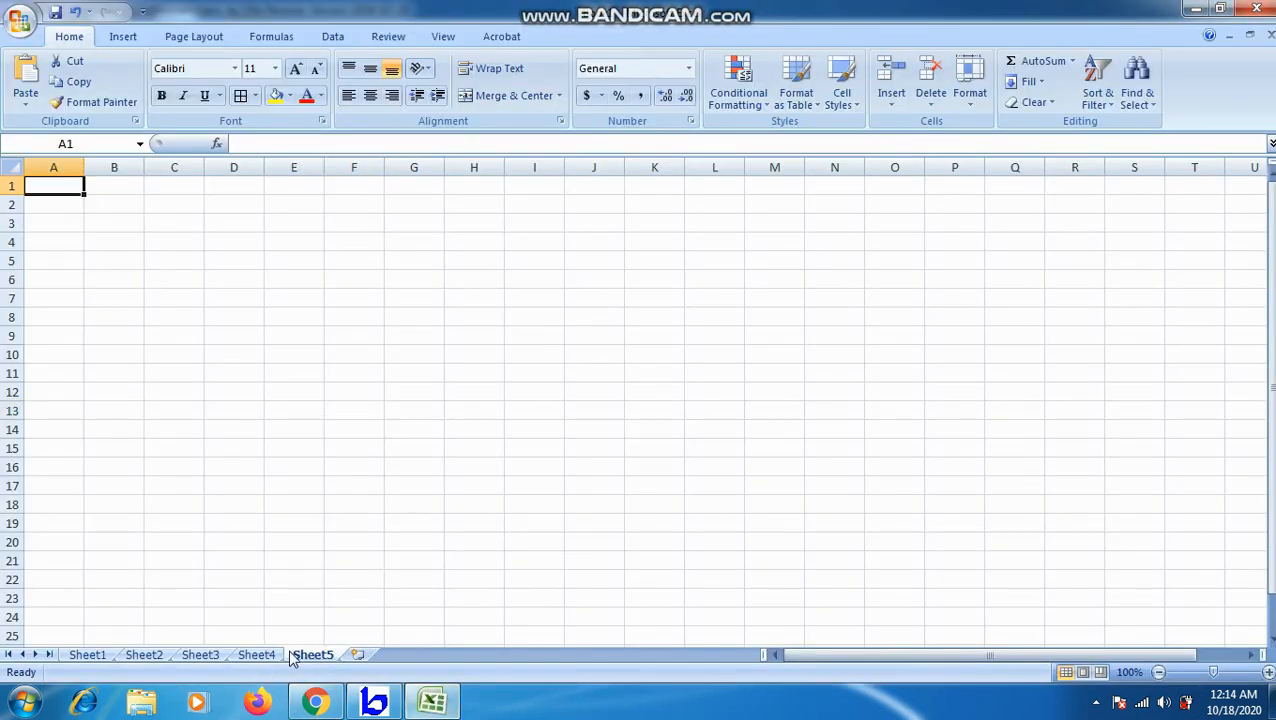
pyautogui.hotkey('ctrl', 'v')
pyautogui.click(408, 426)
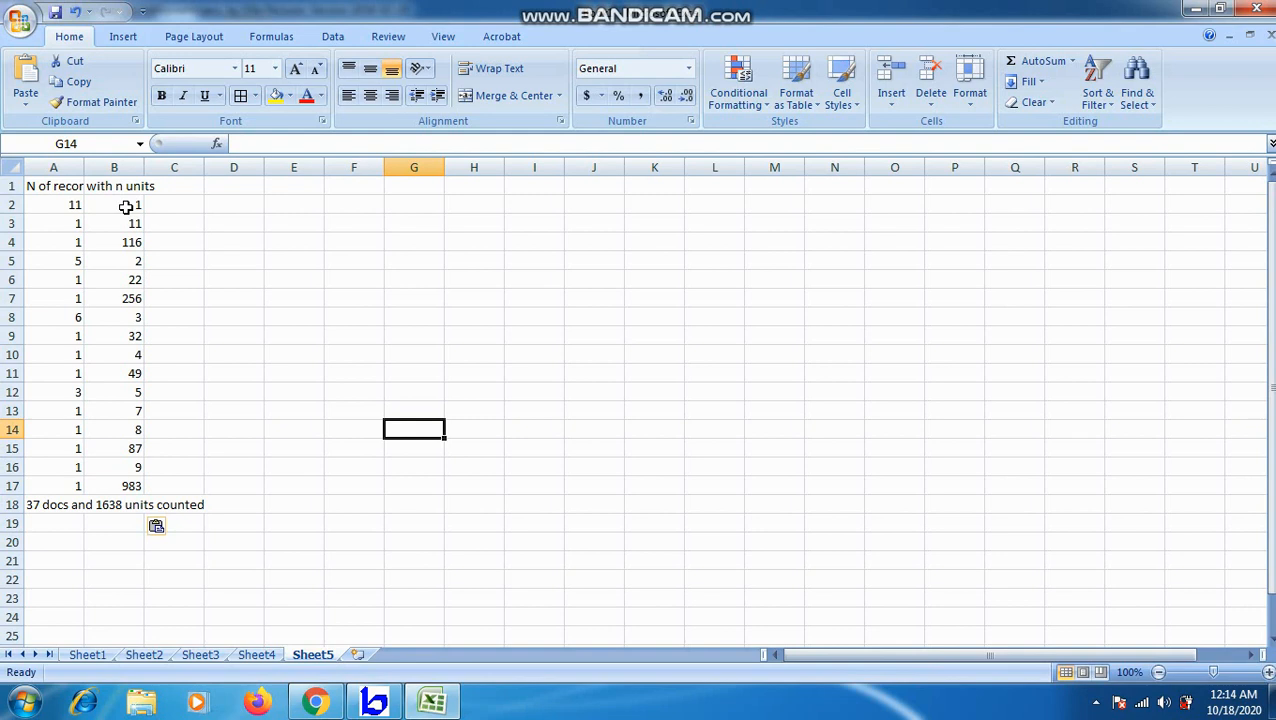
# Sum the n units values in B2:B17 into cell B18 with AutoSum.
pyautogui.moveTo(126, 206); pyautogui.dragTo(130, 483)
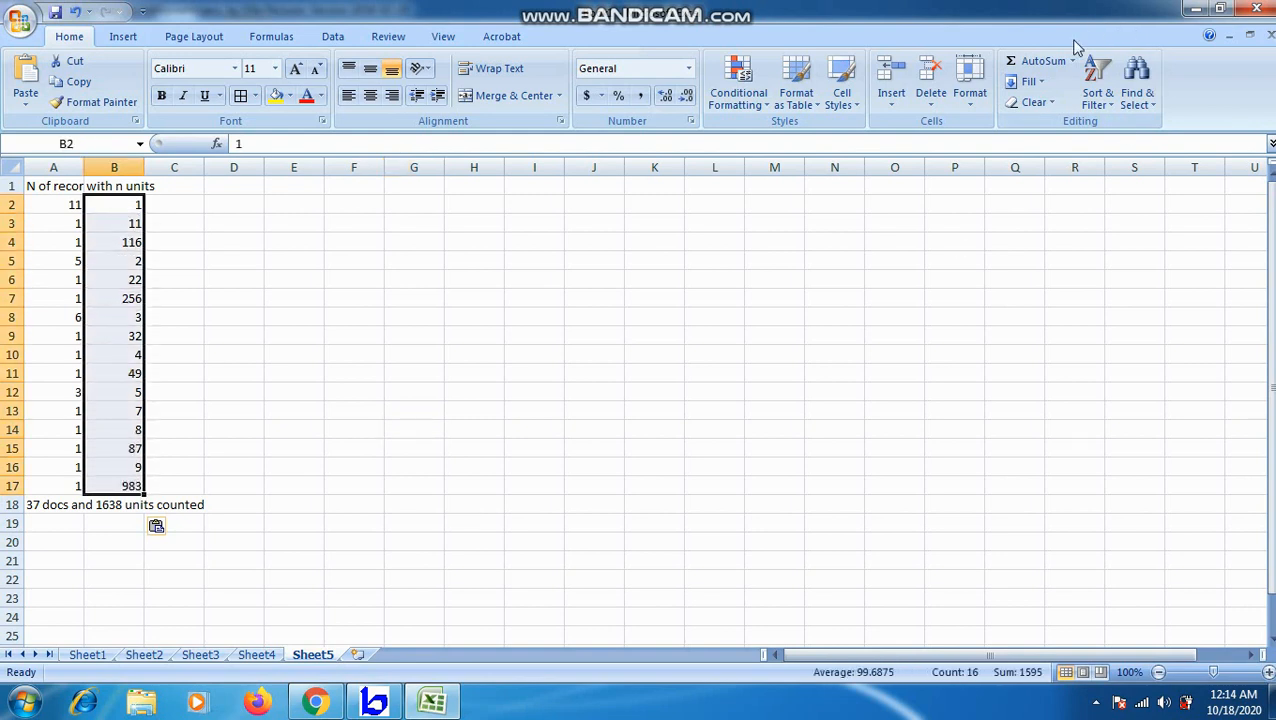
pyautogui.click(1040, 61)
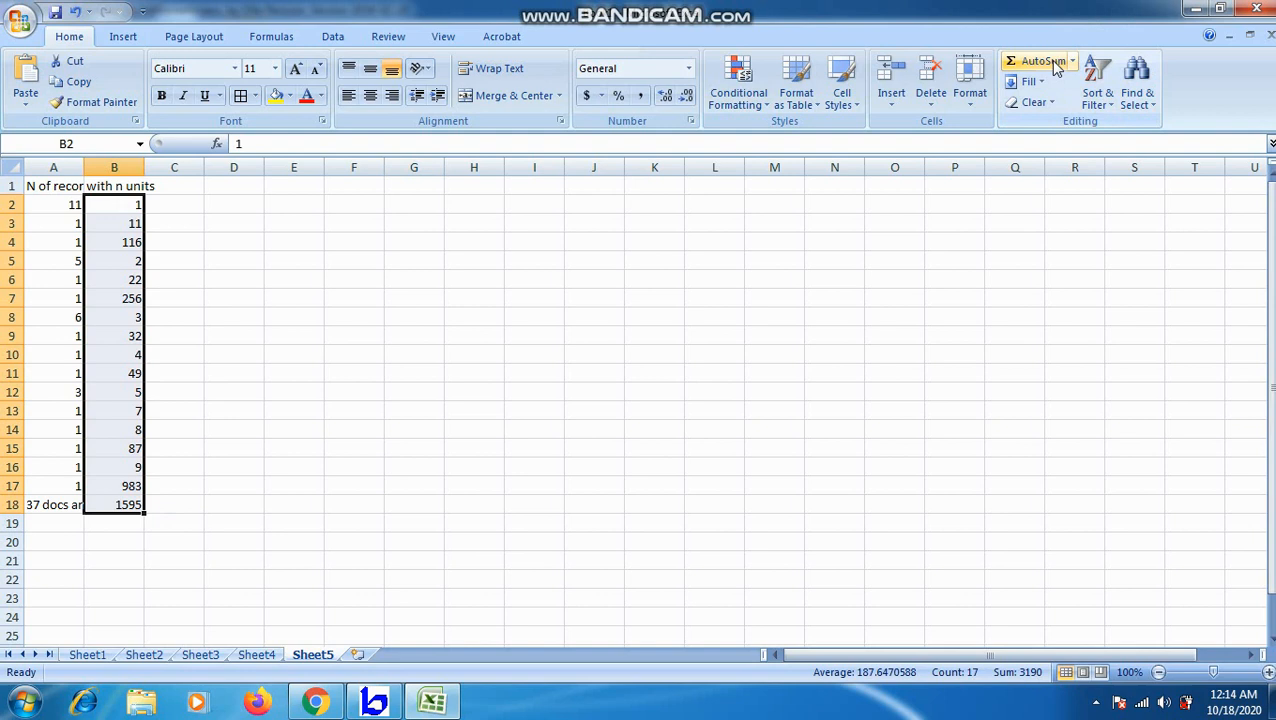
pyautogui.click(152, 552)
# Sort B2:B17 from smallest to largest, expanding the selection to include the record counts in column A.
pyautogui.moveTo(128, 206); pyautogui.dragTo(150, 486)
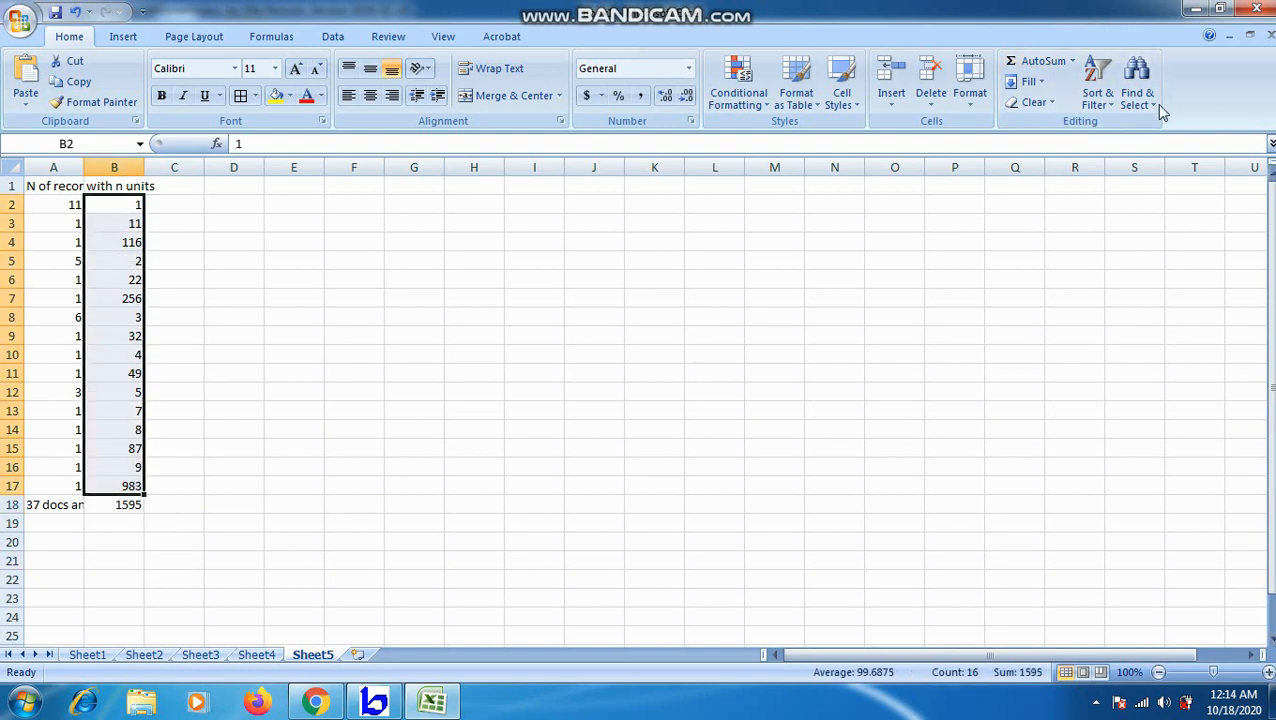
pyautogui.click(1100, 80)
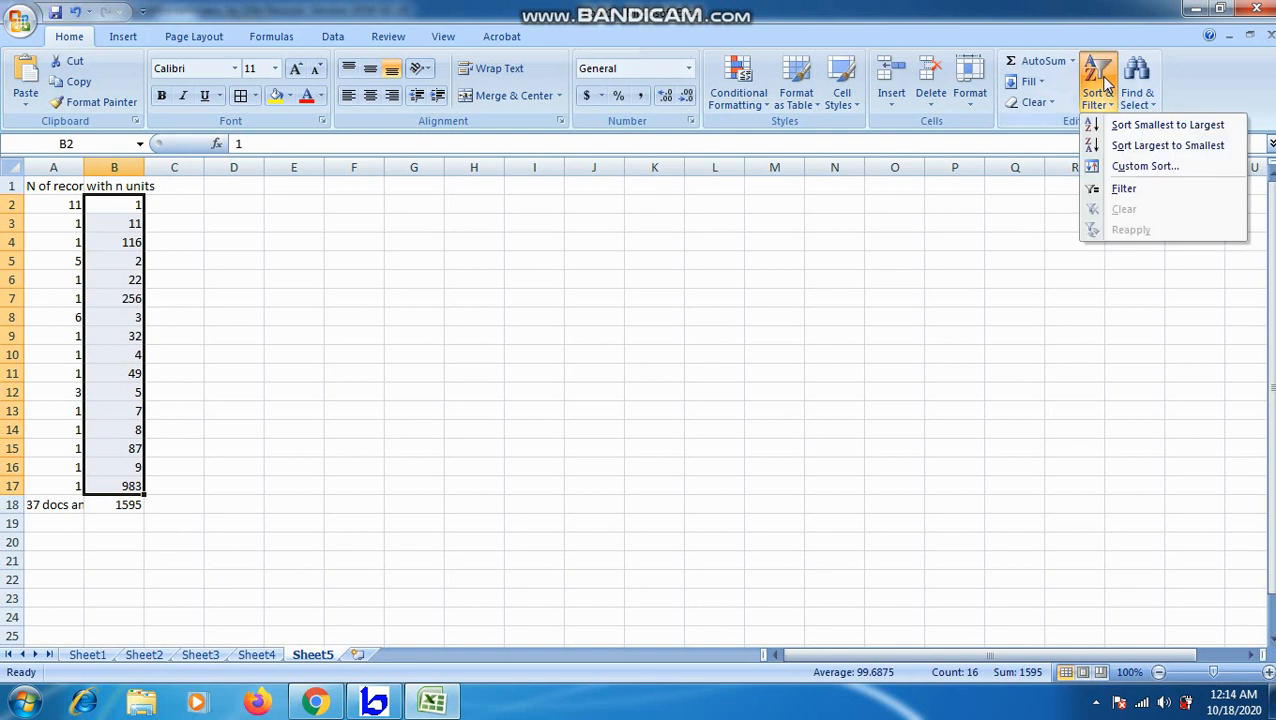
pyautogui.click(1140, 126)
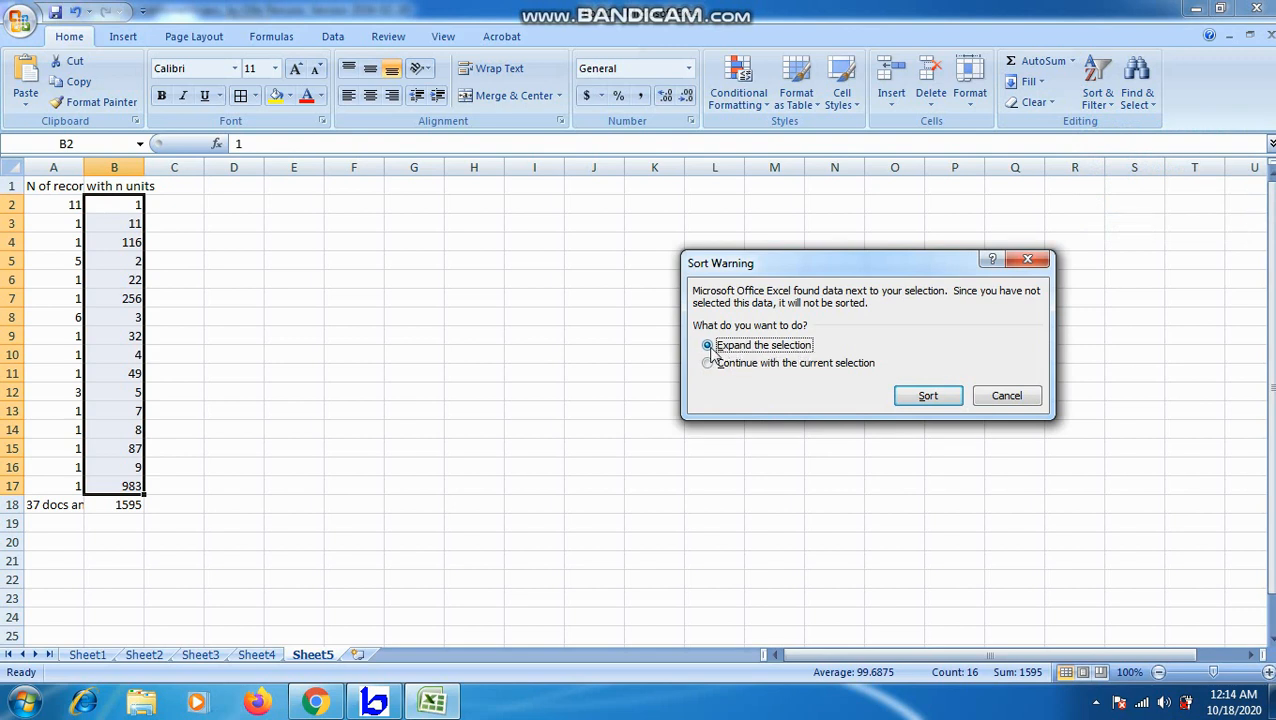
pyautogui.click(911, 398)
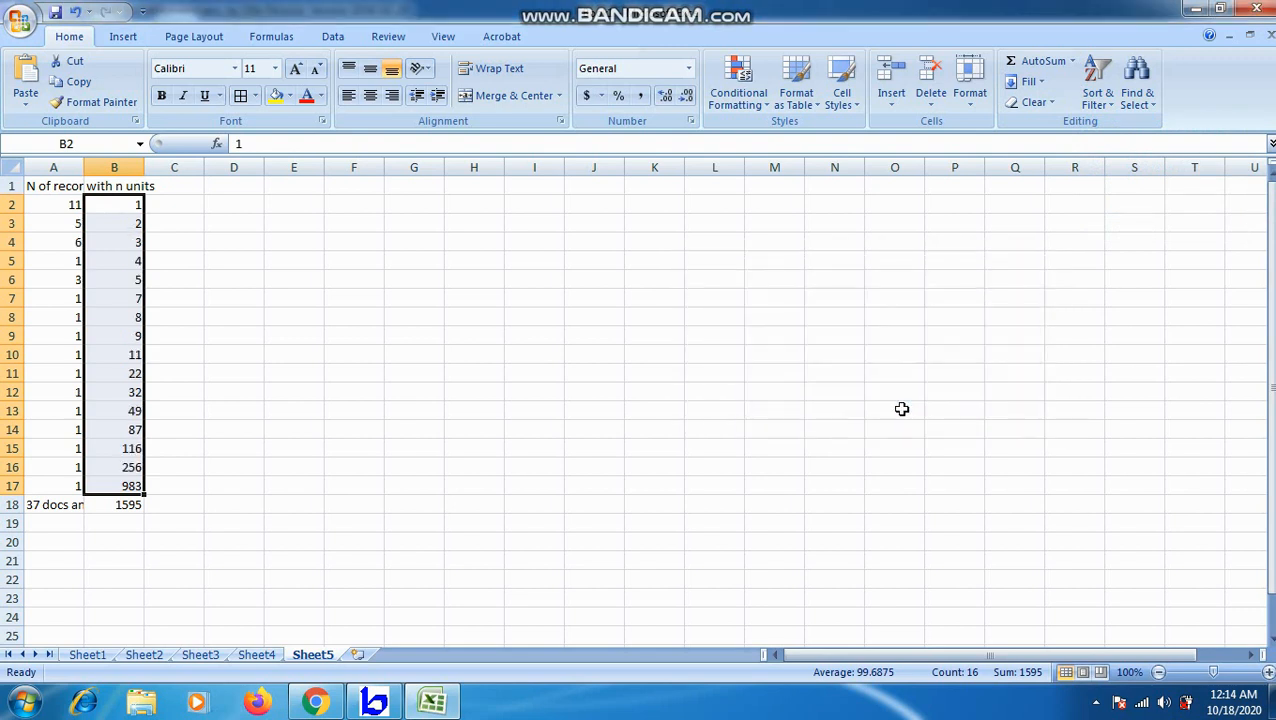
pyautogui.click(309, 394)
# Examine the sorted table row by row, comparing each number of units with its number of records.
pyautogui.moveTo(129, 211); pyautogui.dragTo(126, 336)
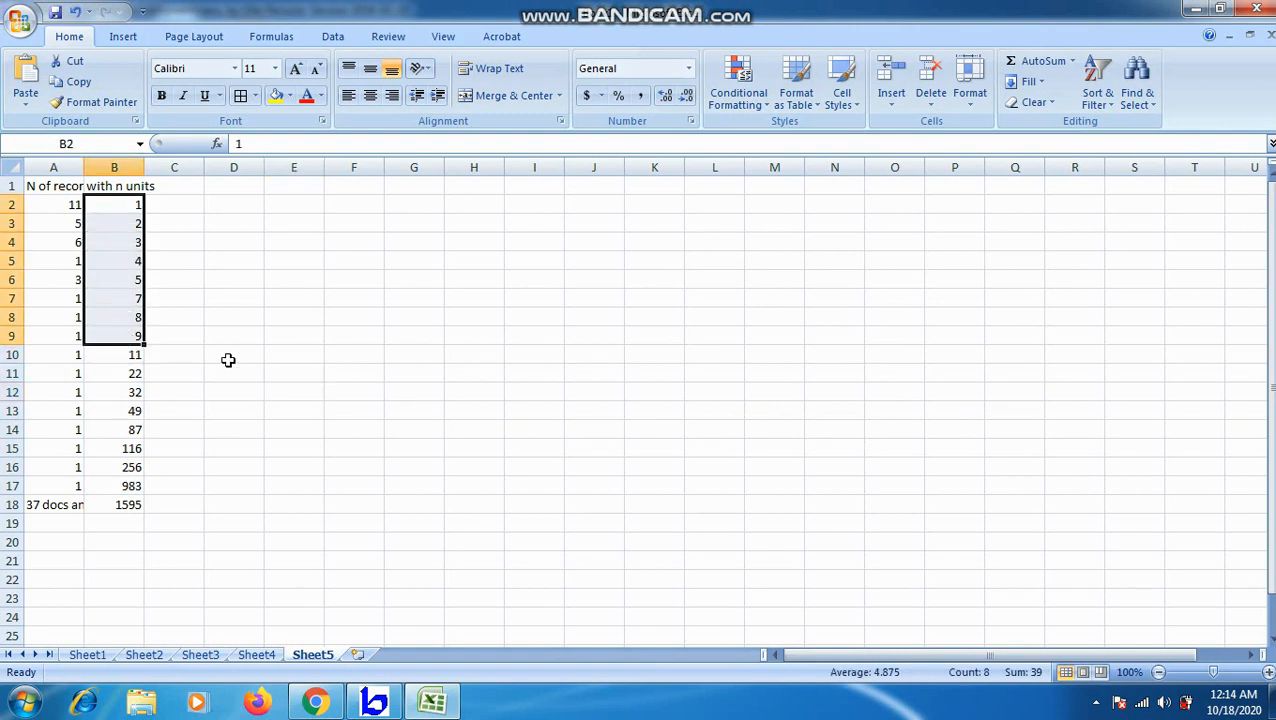
pyautogui.click(226, 358)
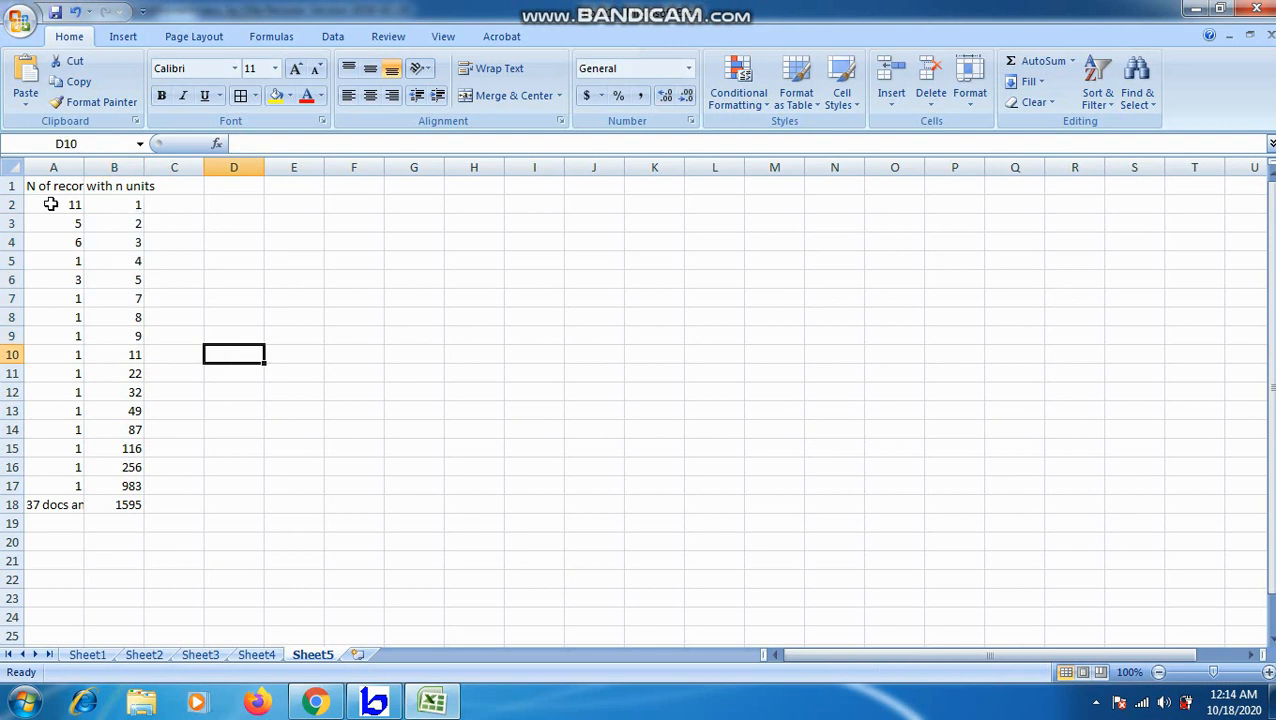
pyautogui.click(116, 208)
pyautogui.click(59, 205)
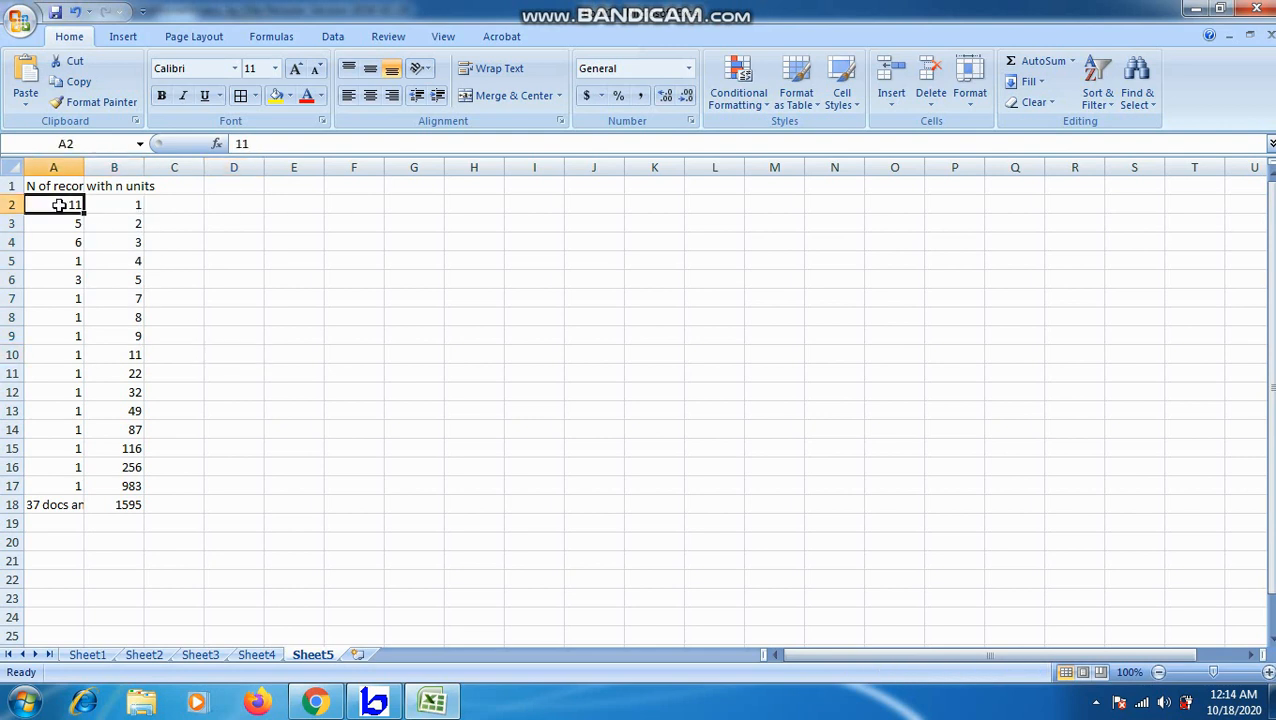
pyautogui.click(113, 222)
pyautogui.click(60, 229)
pyautogui.click(137, 245)
pyautogui.click(65, 245)
pyautogui.click(115, 262)
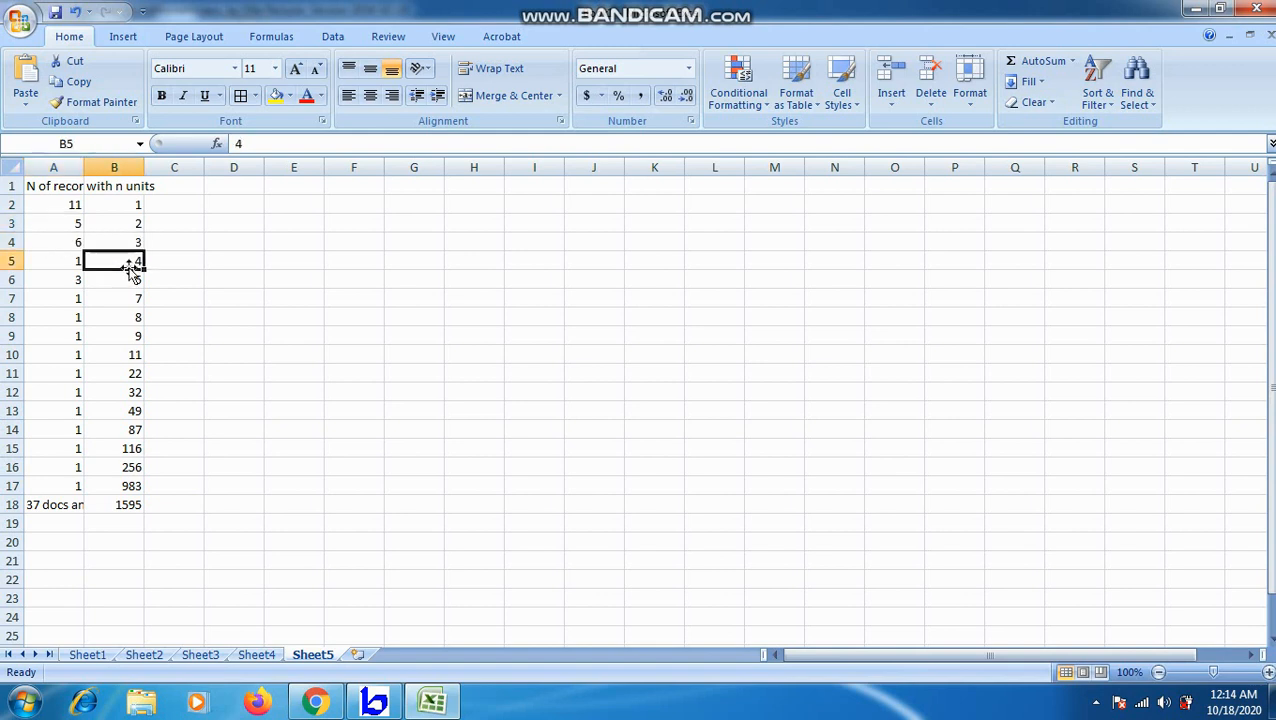
pyautogui.click(66, 263)
pyautogui.click(137, 281)
pyautogui.click(75, 280)
pyautogui.click(205, 376)
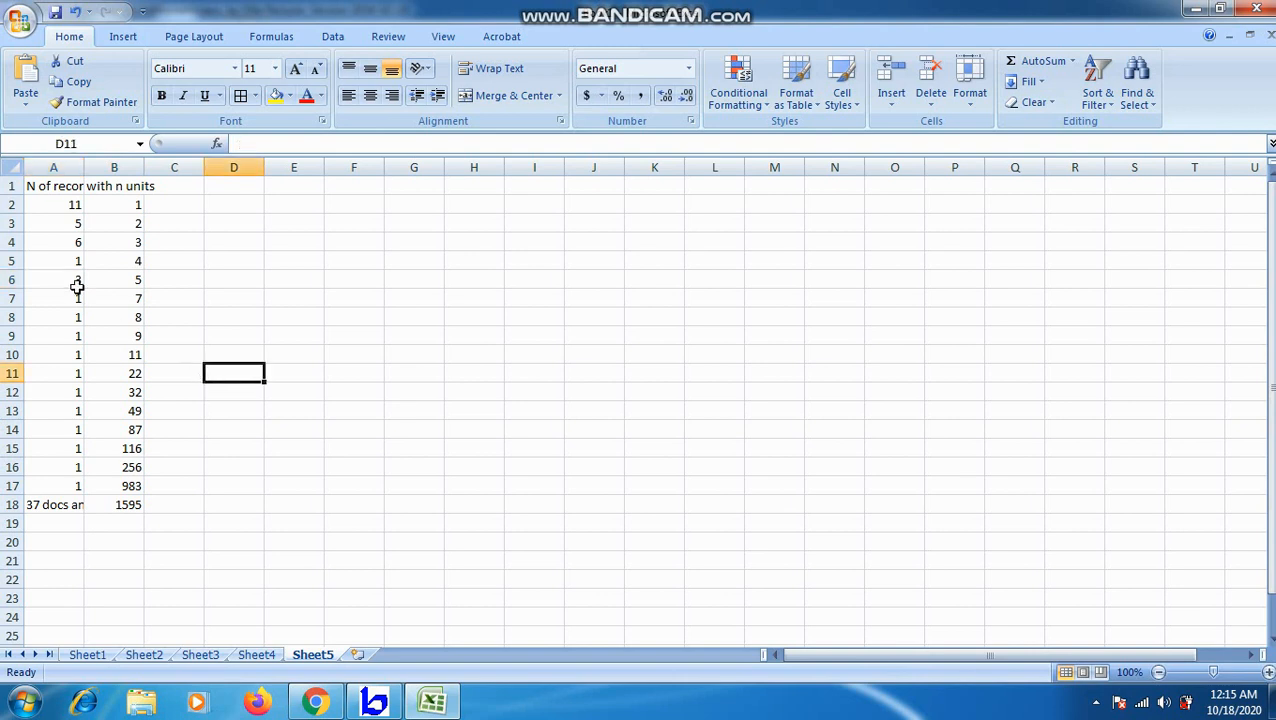
# Apply all borders to the table in A1:B17 and widen column B to fit its heading.
pyautogui.moveTo(52, 190); pyautogui.dragTo(115, 486)
pyautogui.click(286, 292)
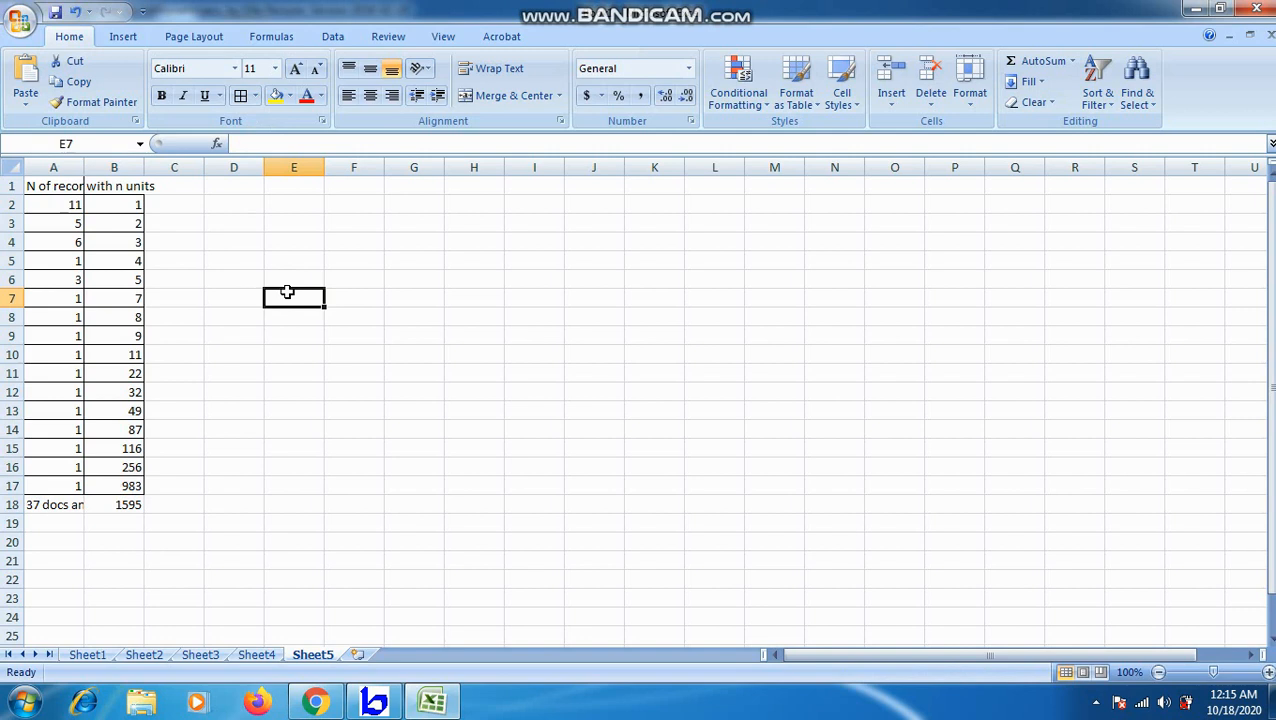
pyautogui.moveTo(144, 171); pyautogui.dragTo(185, 176)
pyautogui.click(265, 409)
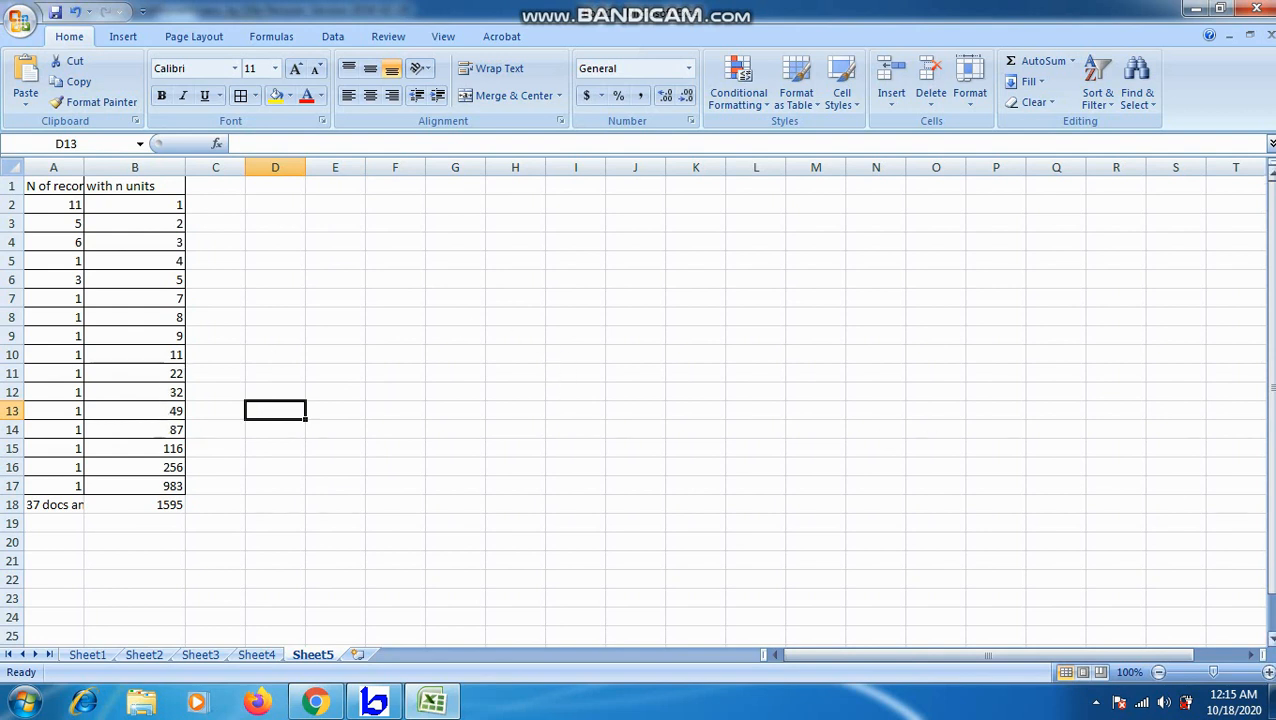
# Switch to BibExcel and view the contents of ndri final.doc.
pyautogui.click(402, 705)
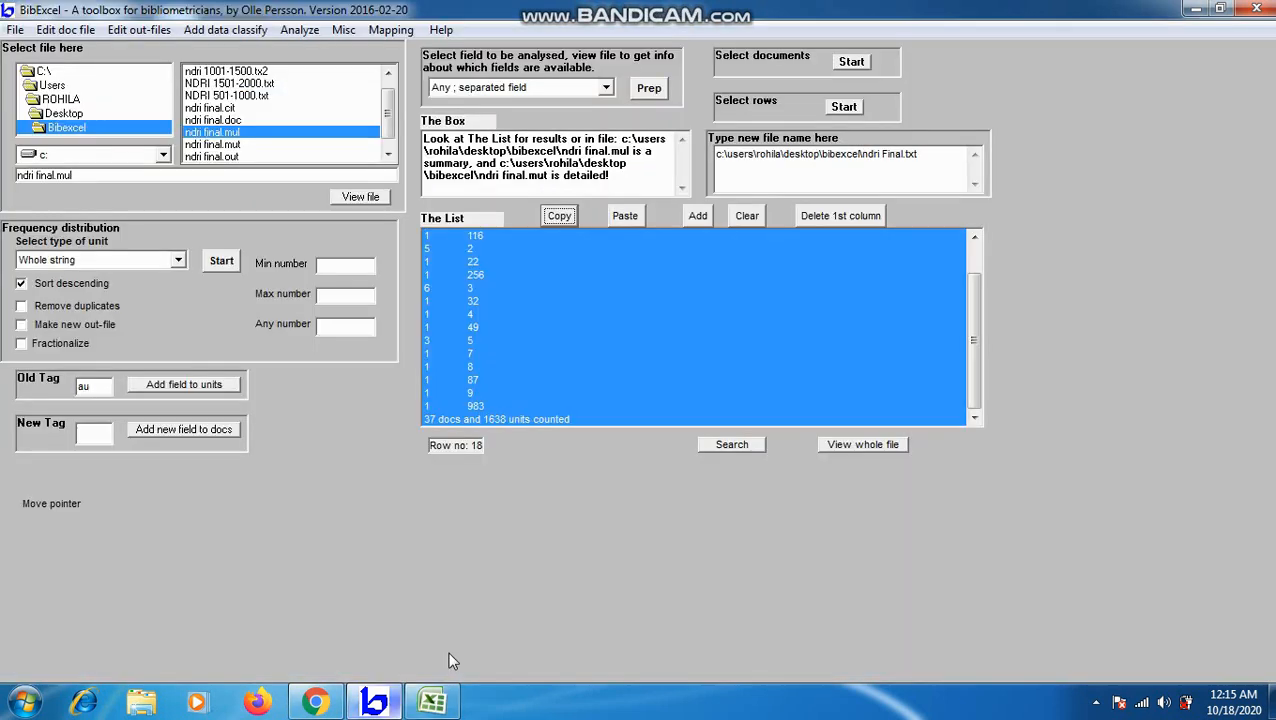
pyautogui.click(623, 299)
pyautogui.click(212, 120)
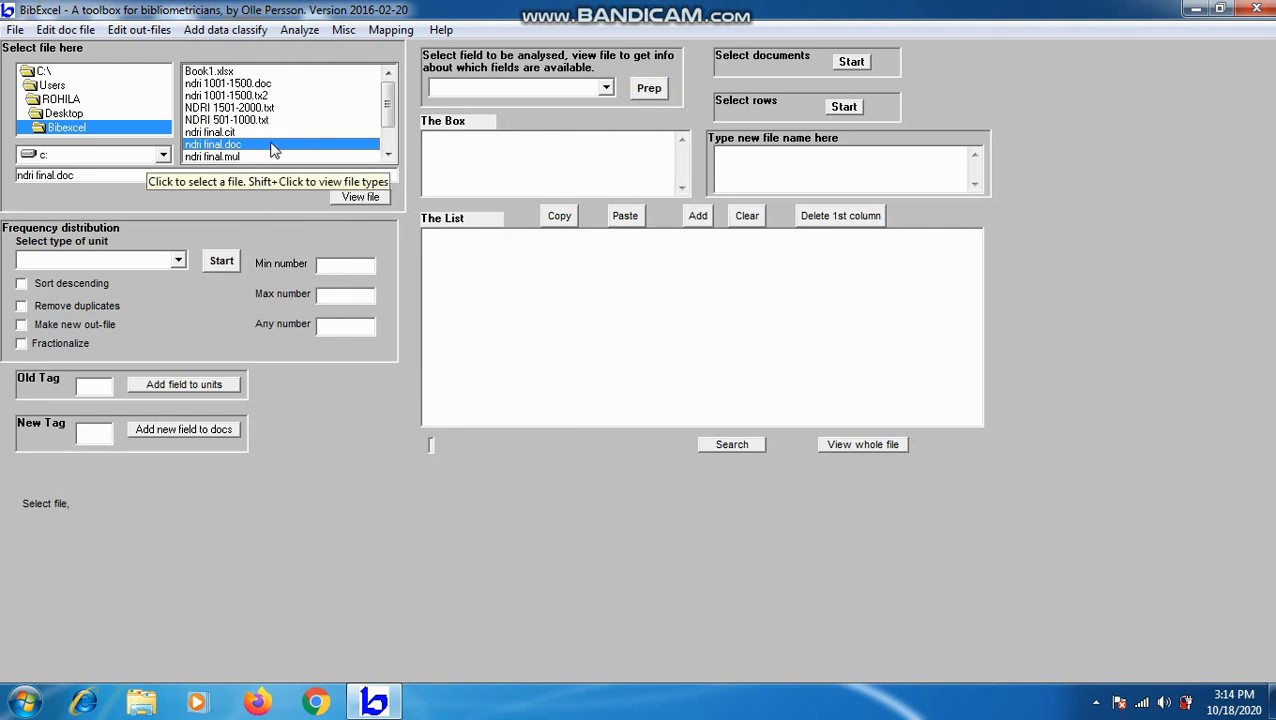
pyautogui.click(362, 198)
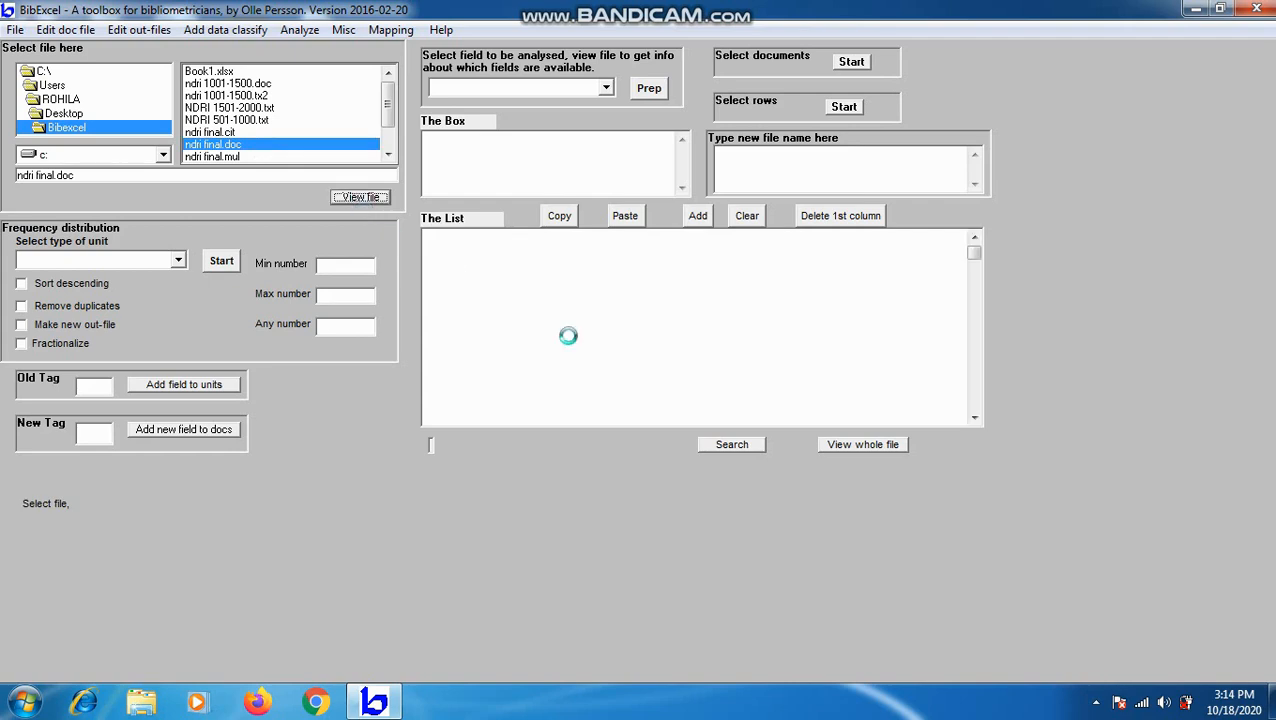
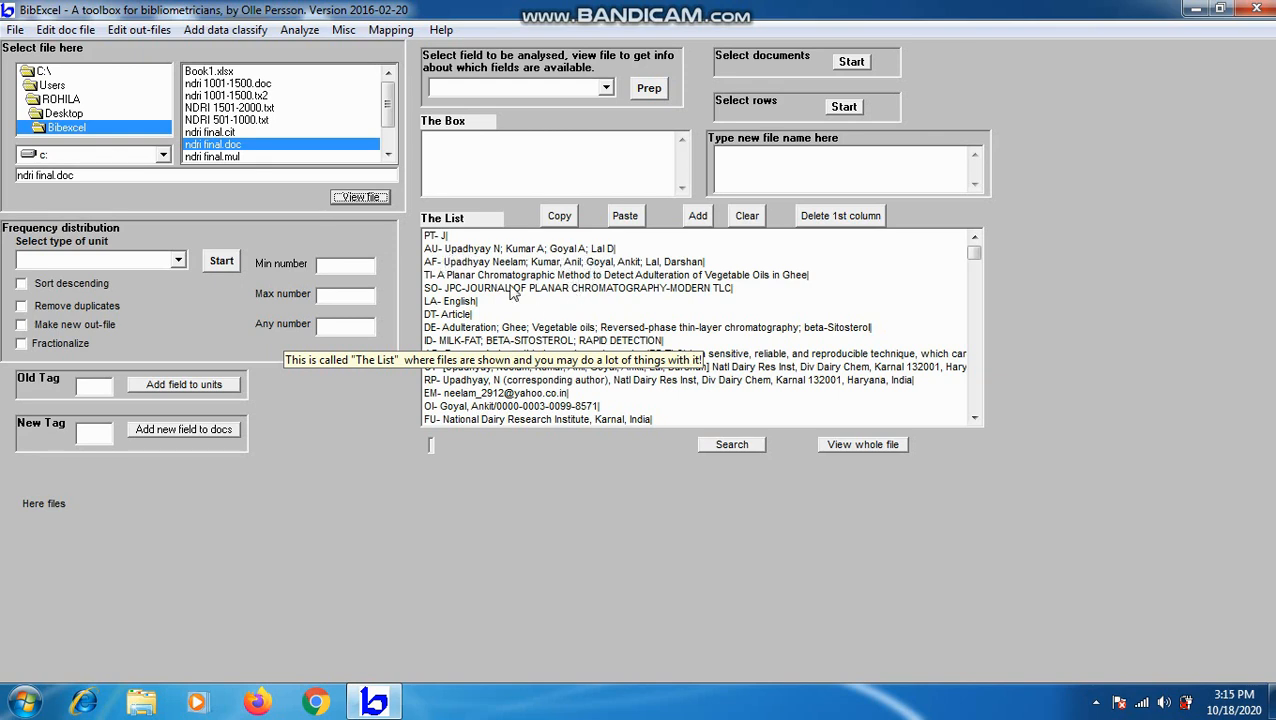
# Make an out-file from the au tag as Any ; separated field, overwriting ndri final.out and declining to keep the ordering of units.
pyautogui.click(104, 384)
pyautogui.write('au')
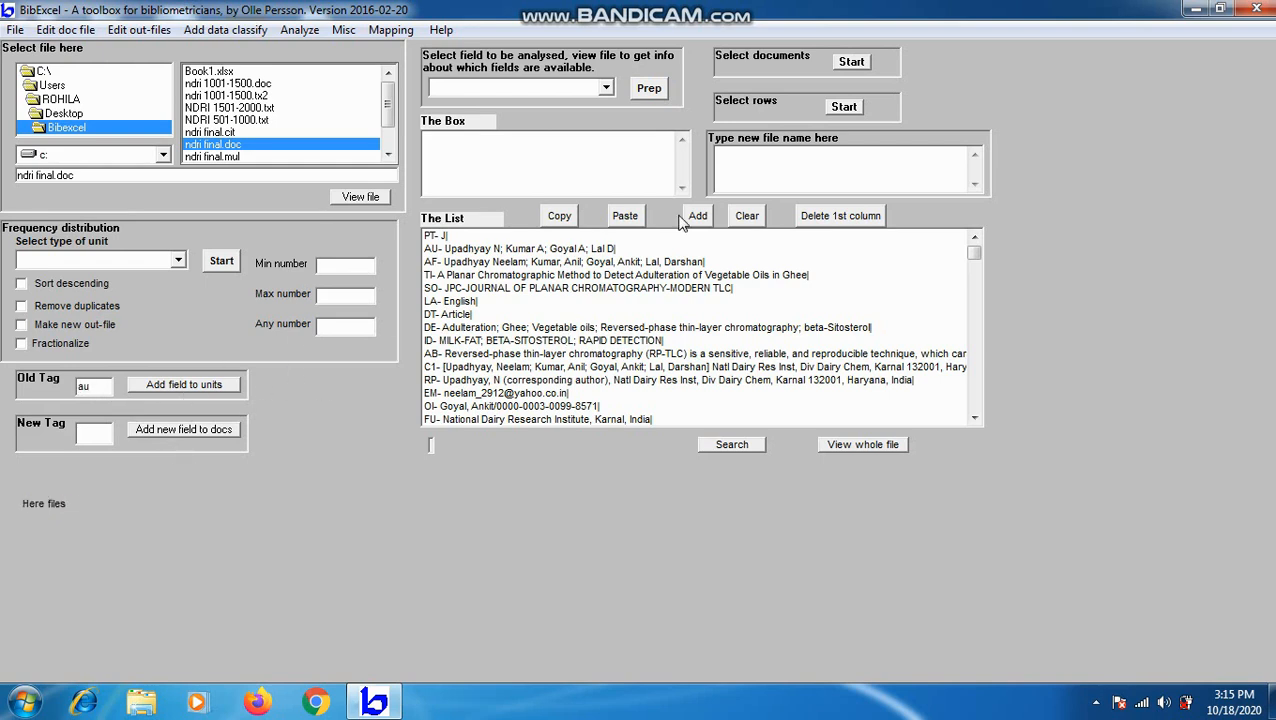
pyautogui.click(607, 88)
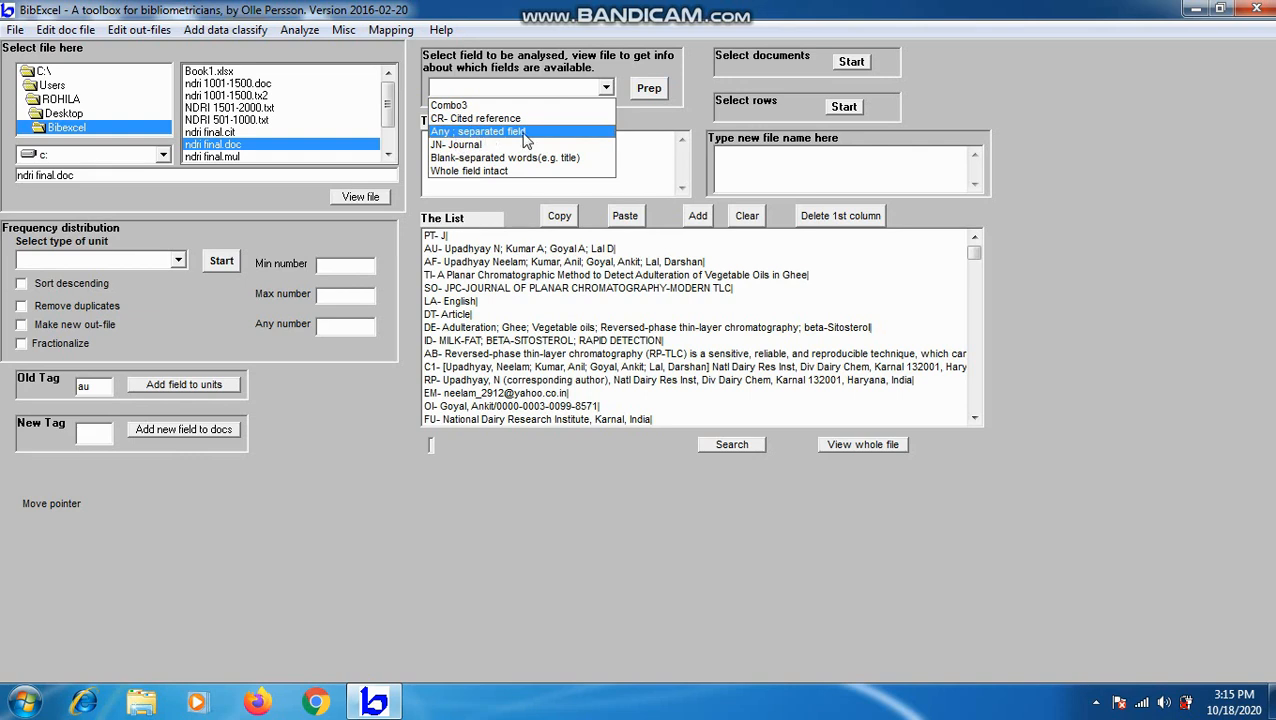
pyautogui.click(521, 171)
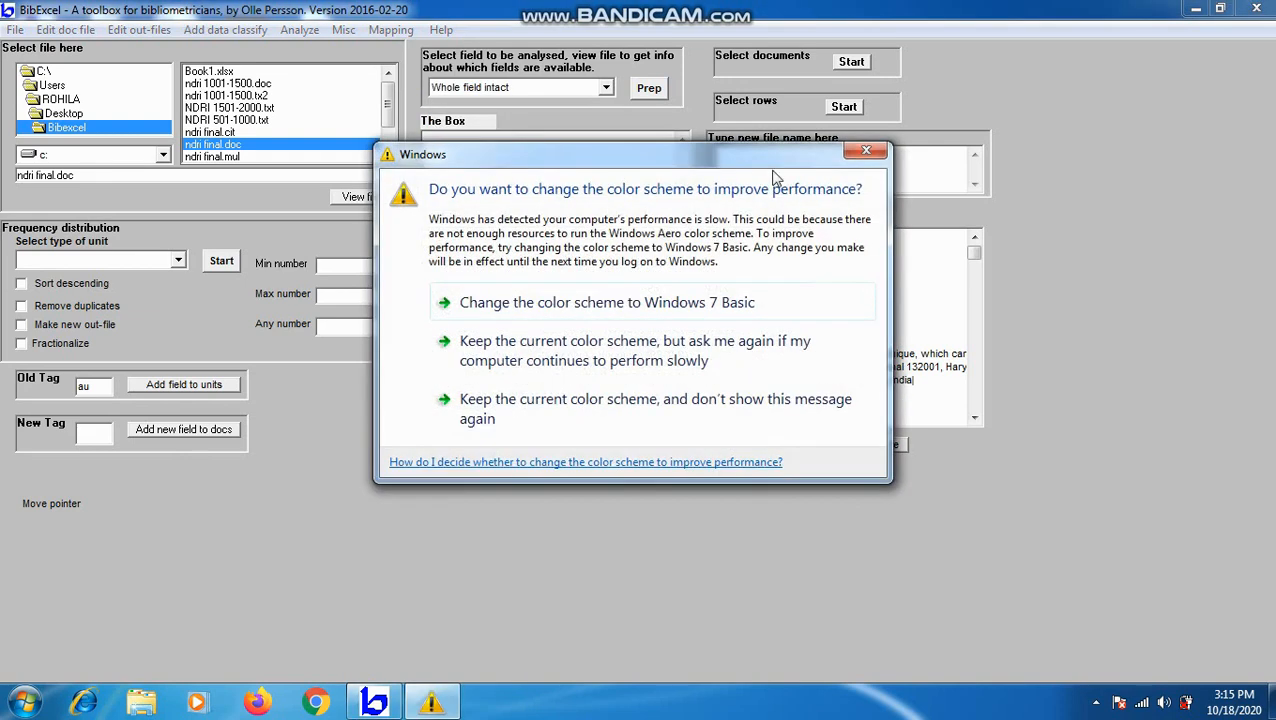
pyautogui.click(852, 156)
pyautogui.click(606, 88)
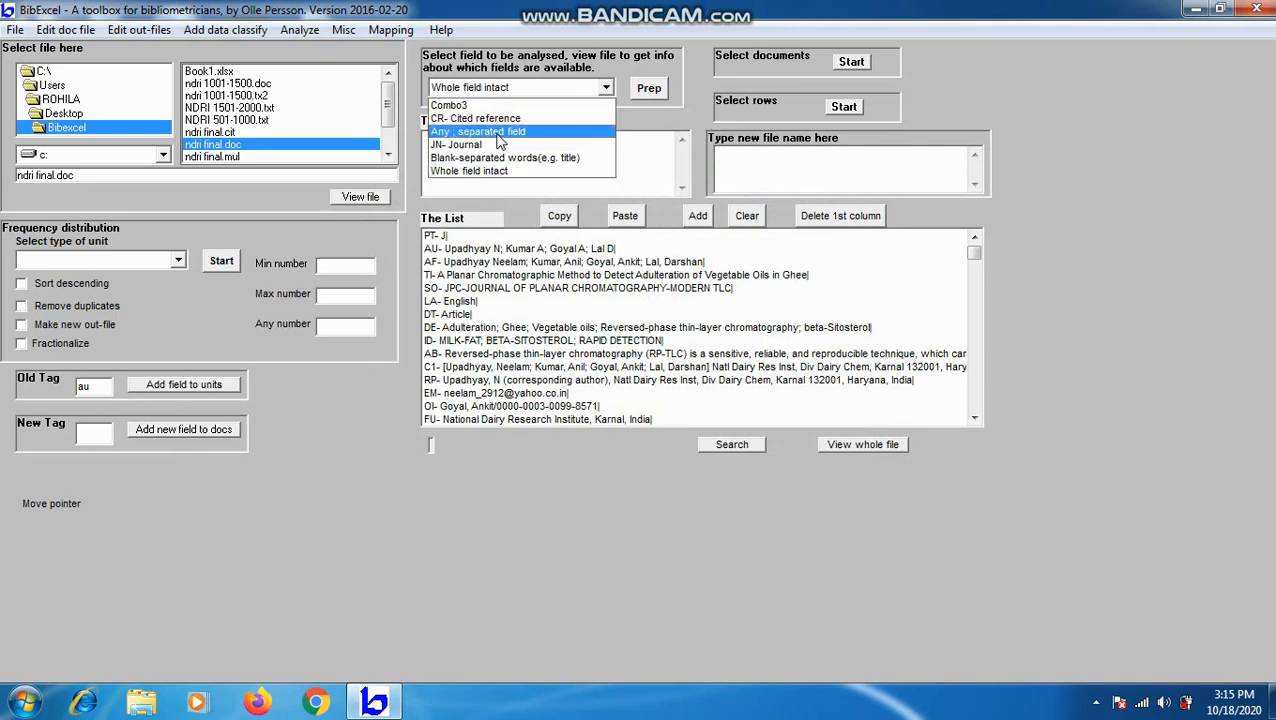
pyautogui.click(505, 133)
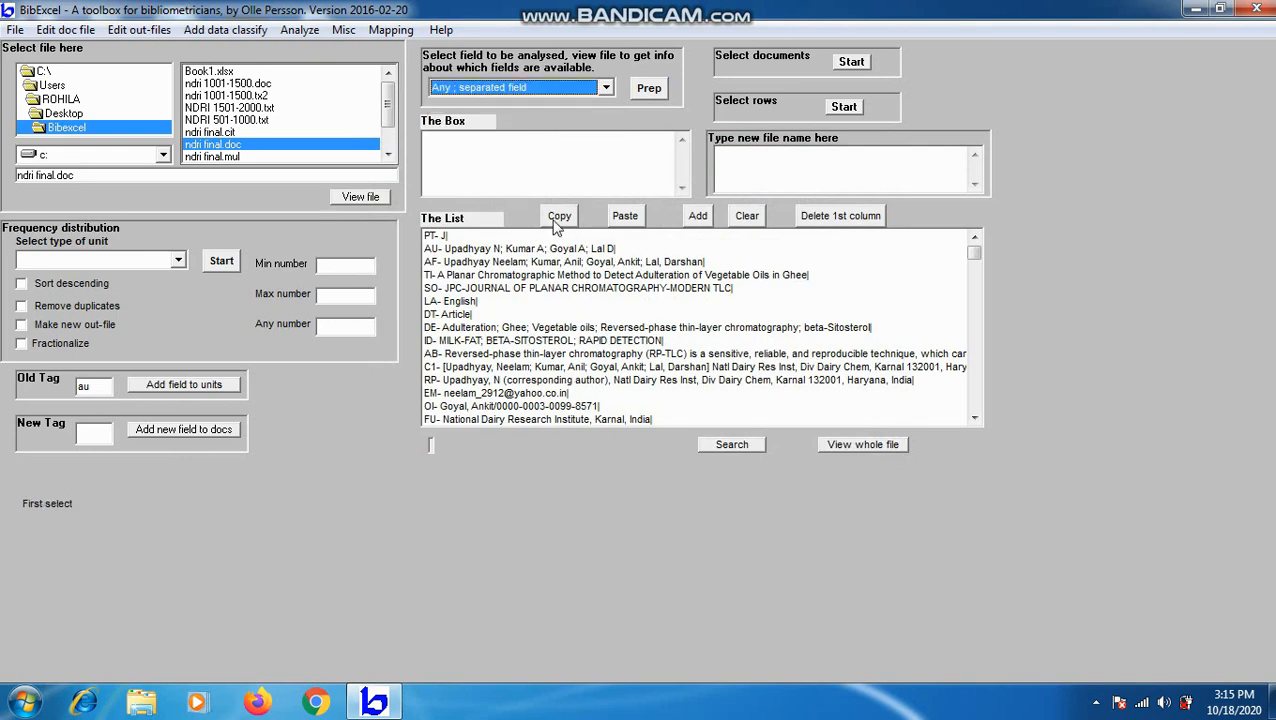
pyautogui.click(652, 92)
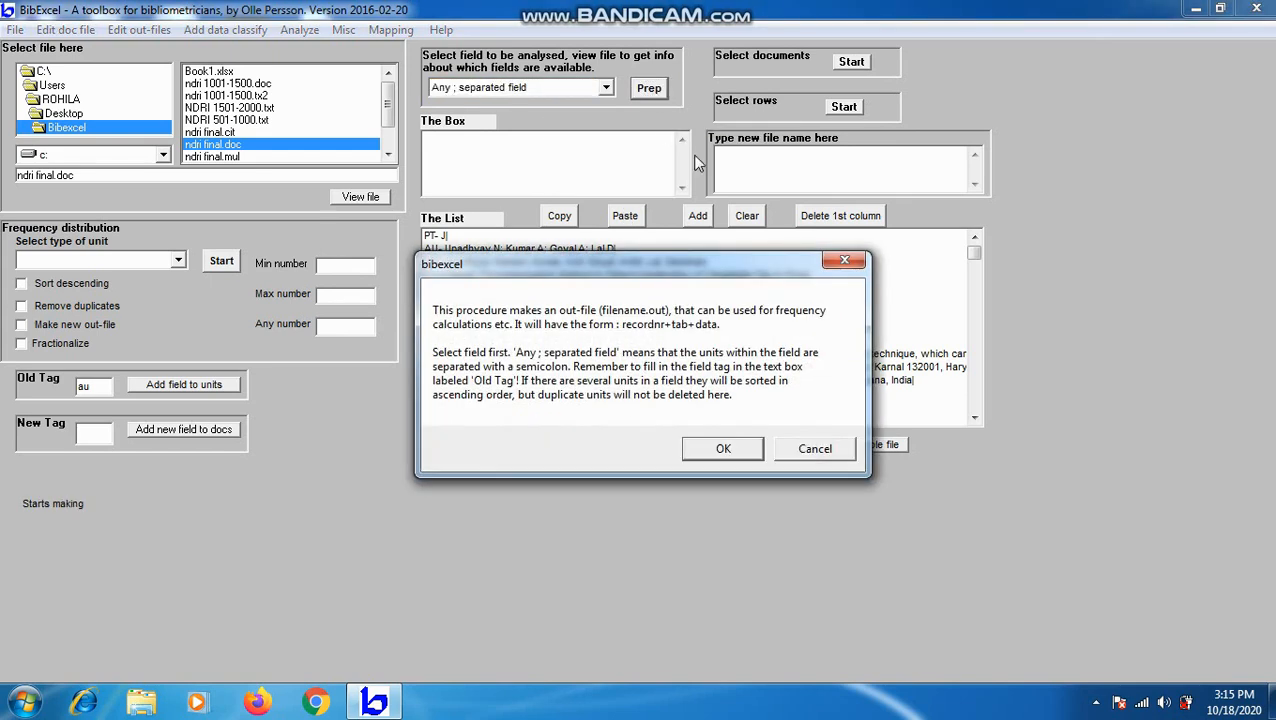
pyautogui.click(729, 452)
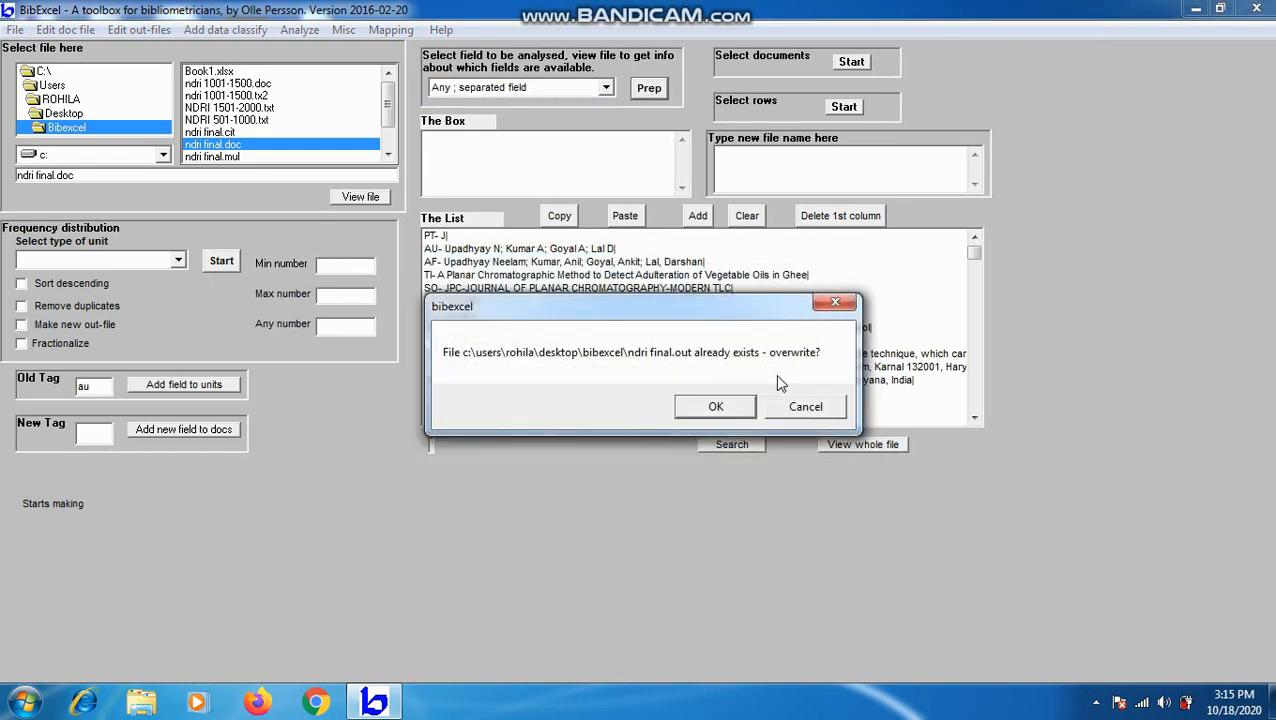
pyautogui.click(720, 410)
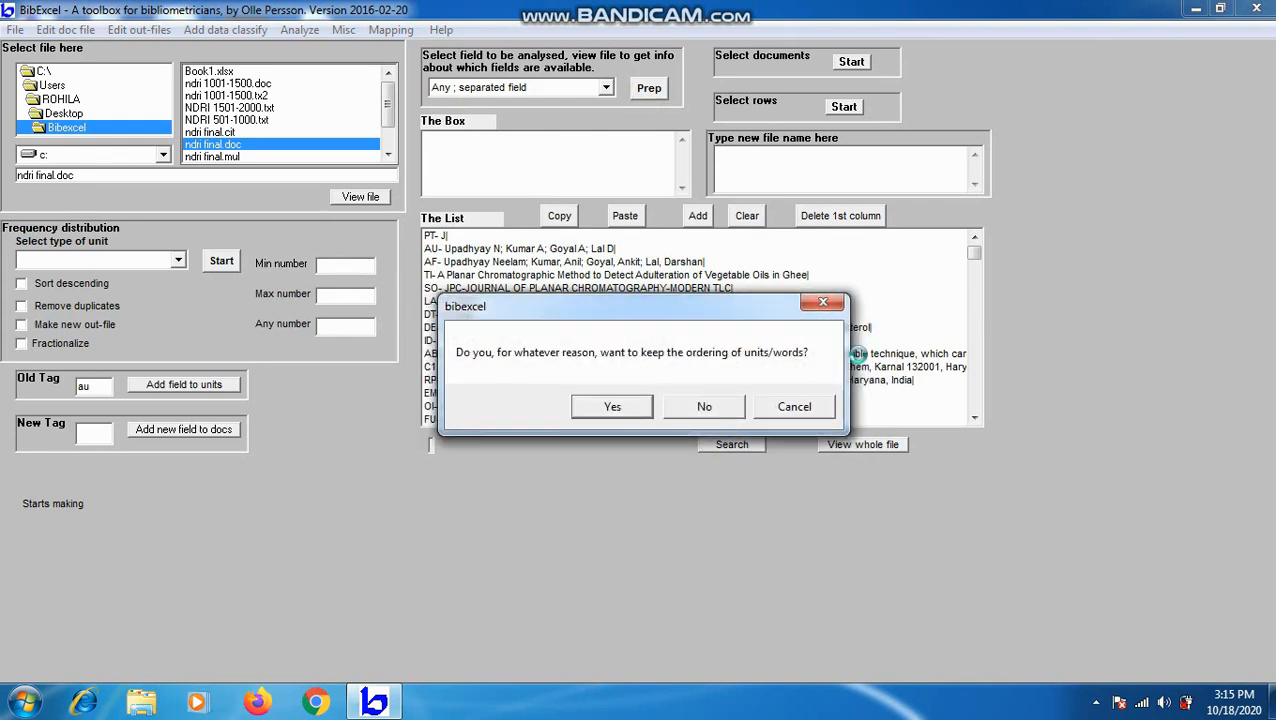
pyautogui.click(712, 407)
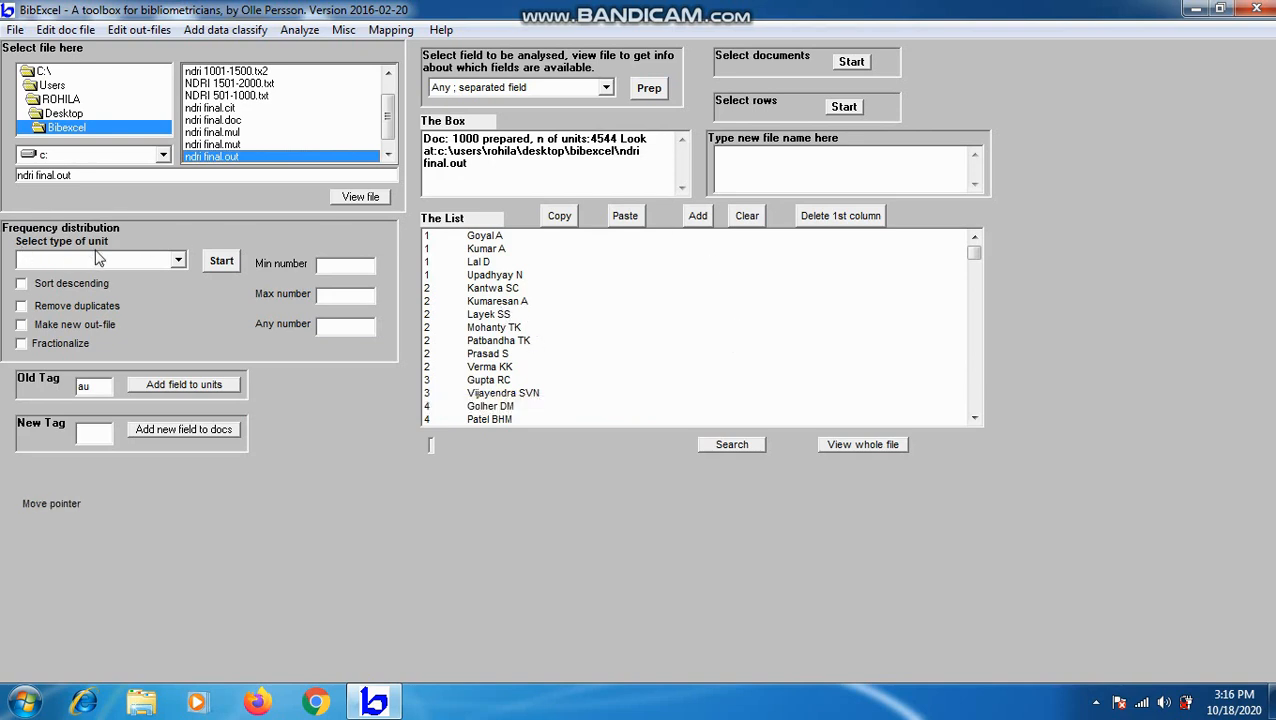
# Calculate the whole-string frequency distribution of the authors in ndri final.out, sorted descending.
pyautogui.click(178, 261)
pyautogui.click(66, 279)
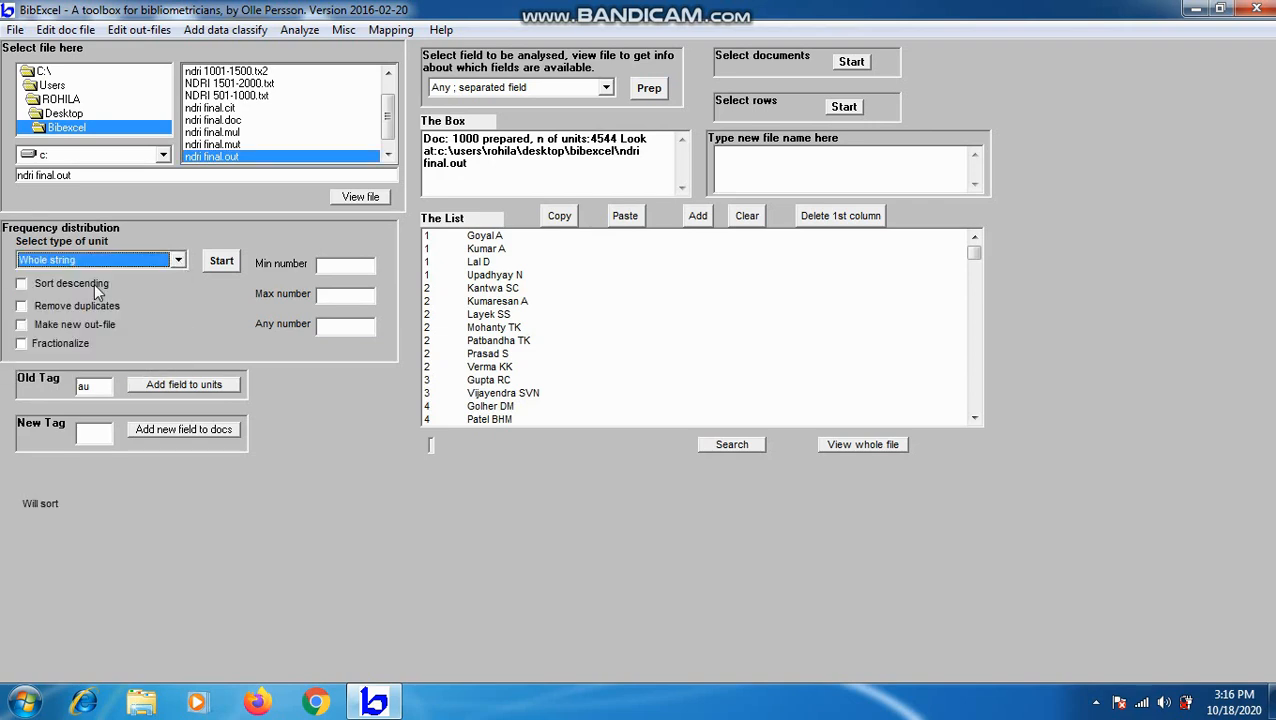
pyautogui.click(22, 284)
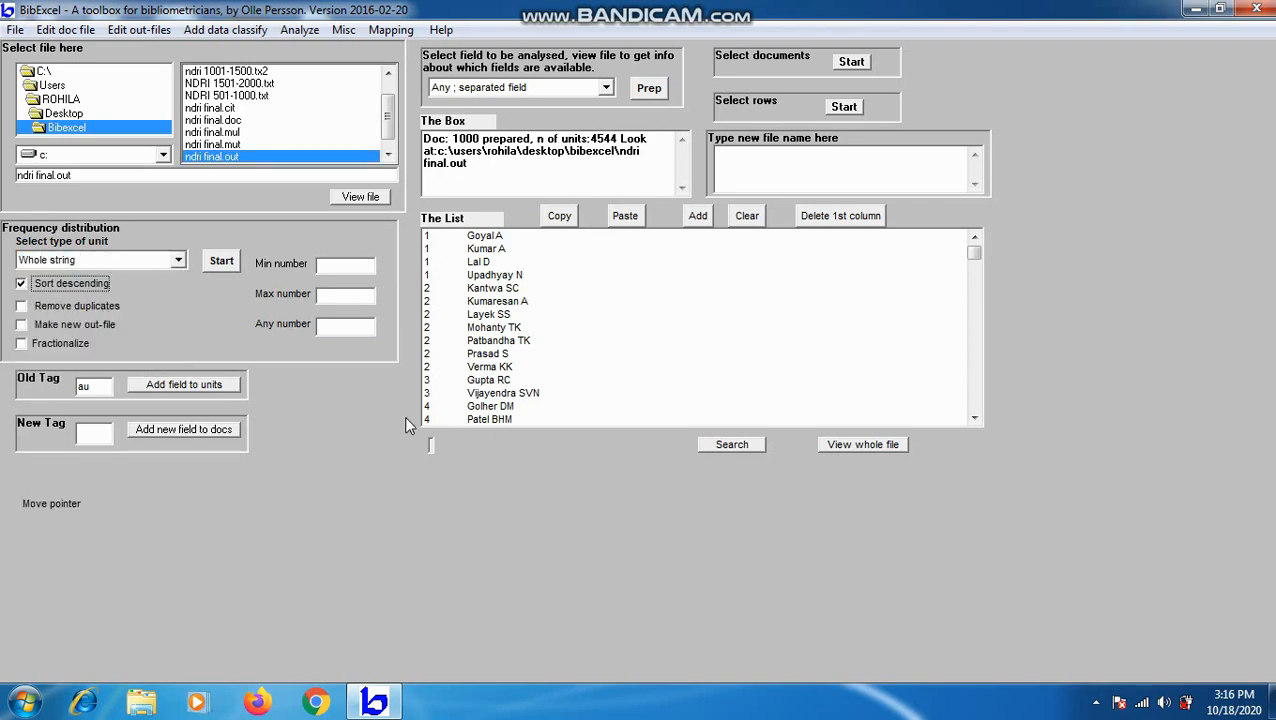
pyautogui.click(218, 263)
pyautogui.click(727, 442)
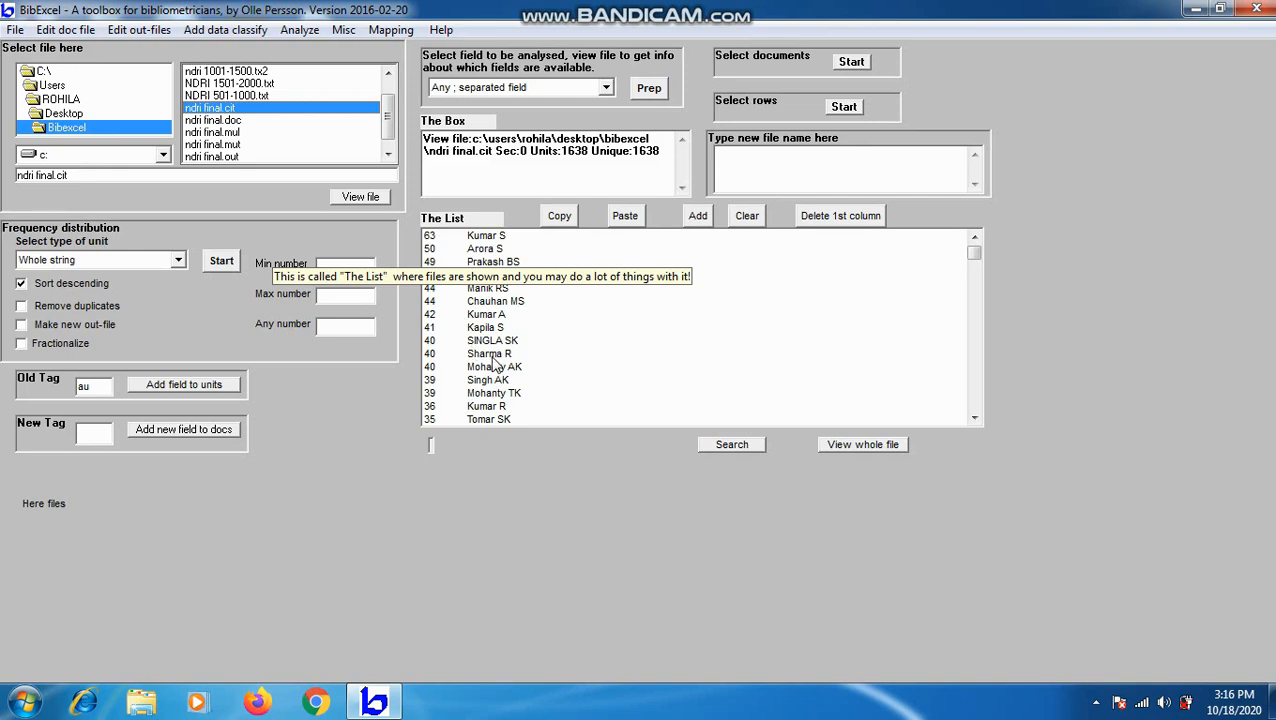
# Copy the first 19 rows of the author frequency list to the clipboard and return to the list's first row.
pyautogui.click(502, 238)
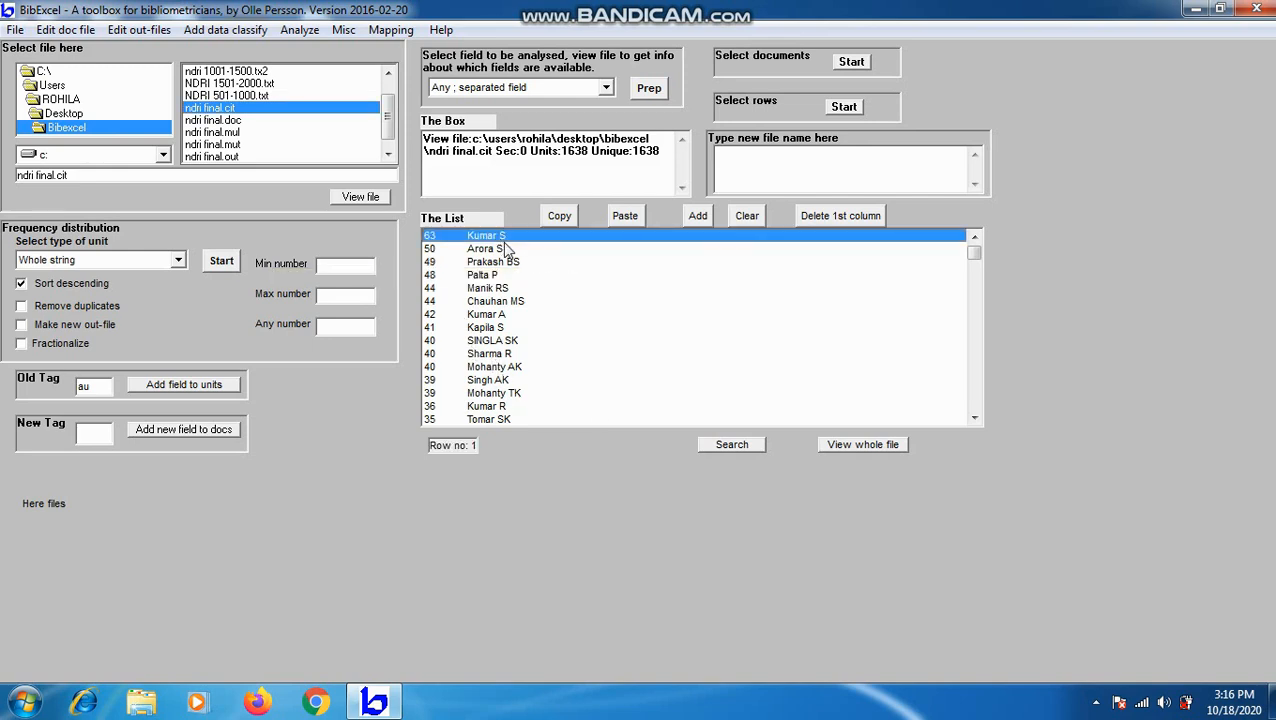
pyautogui.hotkey('shift', 'Down')
pyautogui.hotkey('shift', 'Down')
pyautogui.hotkey('shift', 'Down')
pyautogui.hotkey('shift', 'Down')
pyautogui.hotkey('shift', 'Down')
pyautogui.hotkey('shift', 'Down')
pyautogui.hotkey('shift', 'Down')
pyautogui.hotkey('shift', 'Down')
pyautogui.hotkey('shift', 'Down')
pyautogui.hotkey('shift', 'Down')
pyautogui.hotkey('shift', 'Down')
pyautogui.hotkey('shift', 'Down')
pyautogui.hotkey('shift', 'Down')
pyautogui.hotkey('shift', 'Down')
pyautogui.hotkey('shift', 'Down')
pyautogui.hotkey('shift', 'Down')
pyautogui.hotkey('shift', 'Down')
pyautogui.hotkey('shift', 'Down')
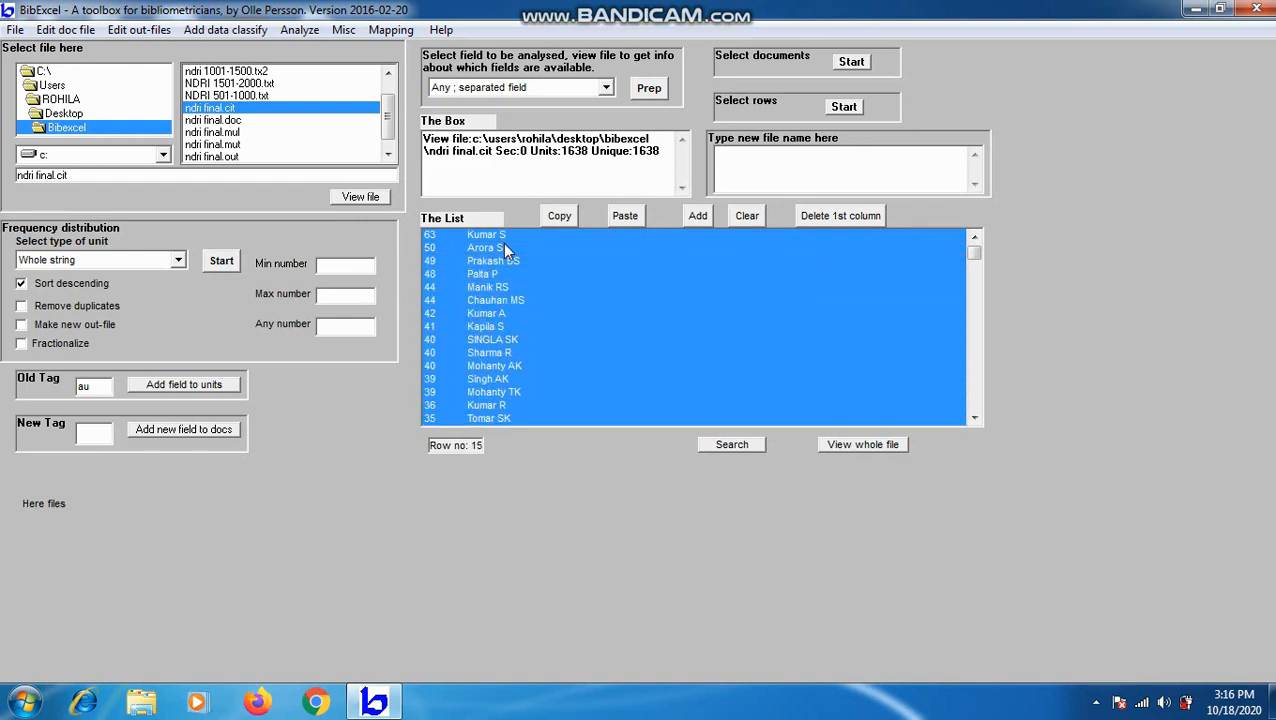
pyautogui.click(559, 216)
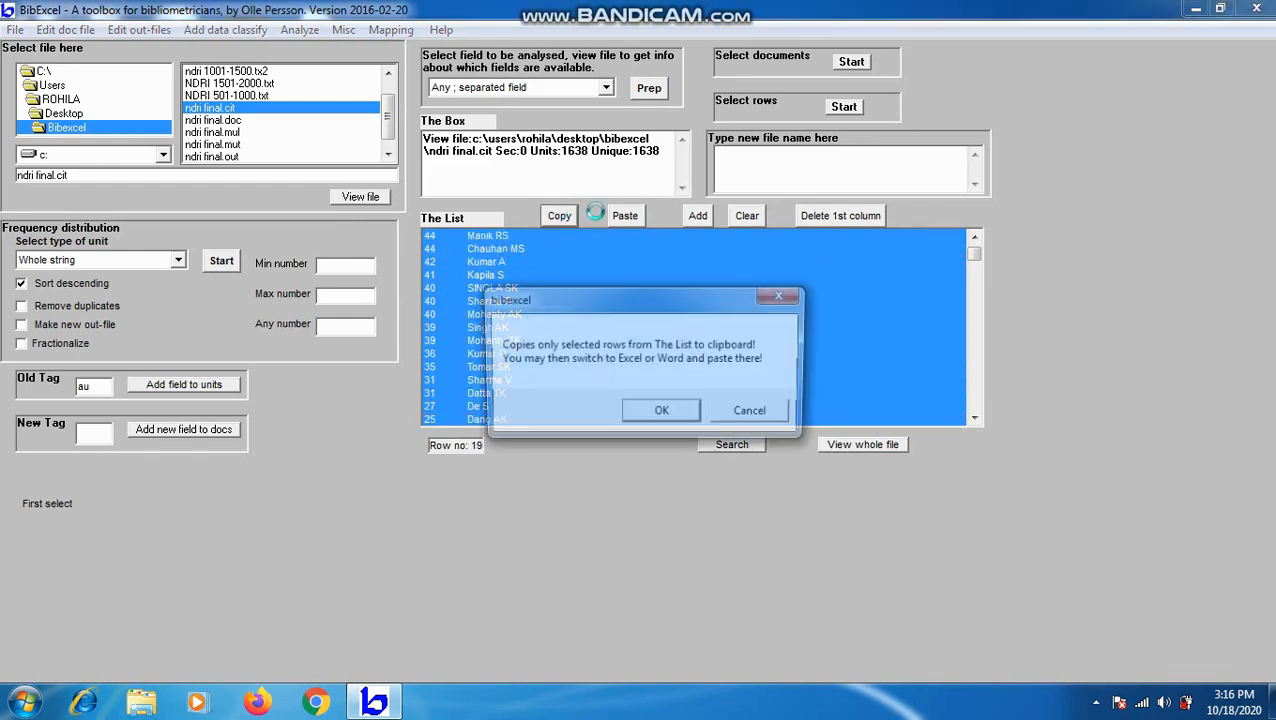
pyautogui.click(660, 414)
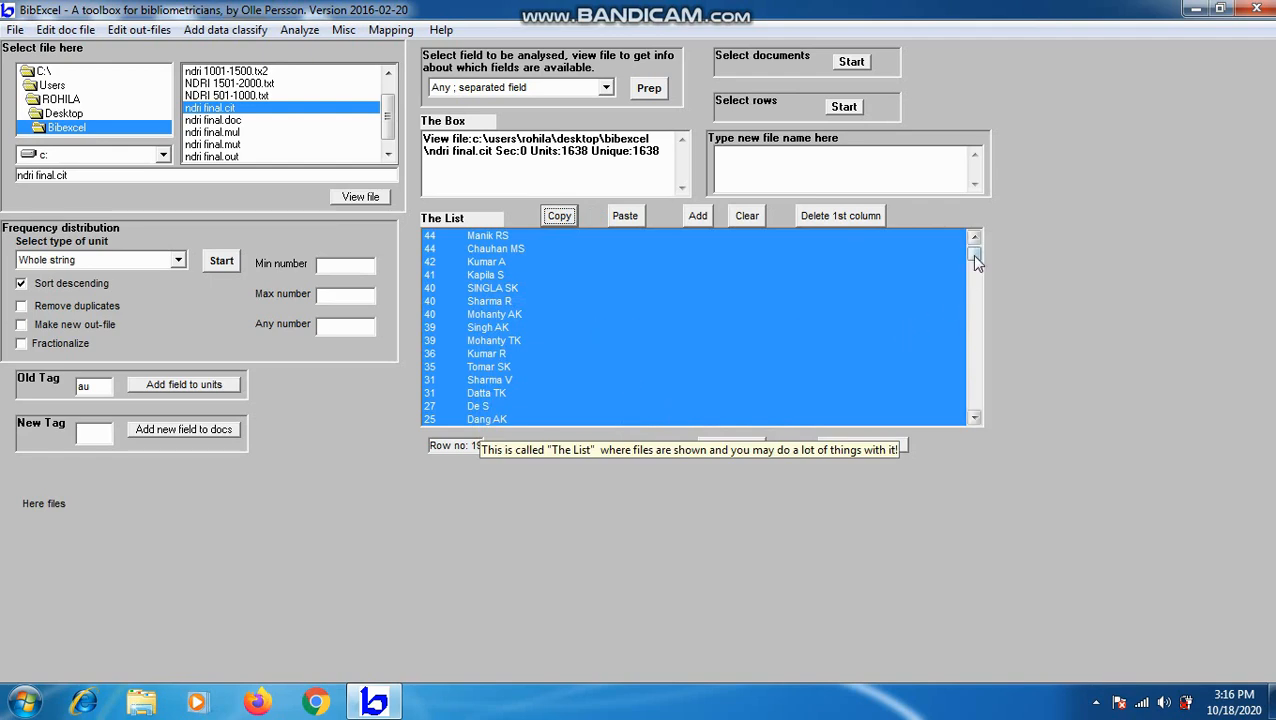
pyautogui.scroll(2, 971, 254)
pyautogui.click(575, 250)
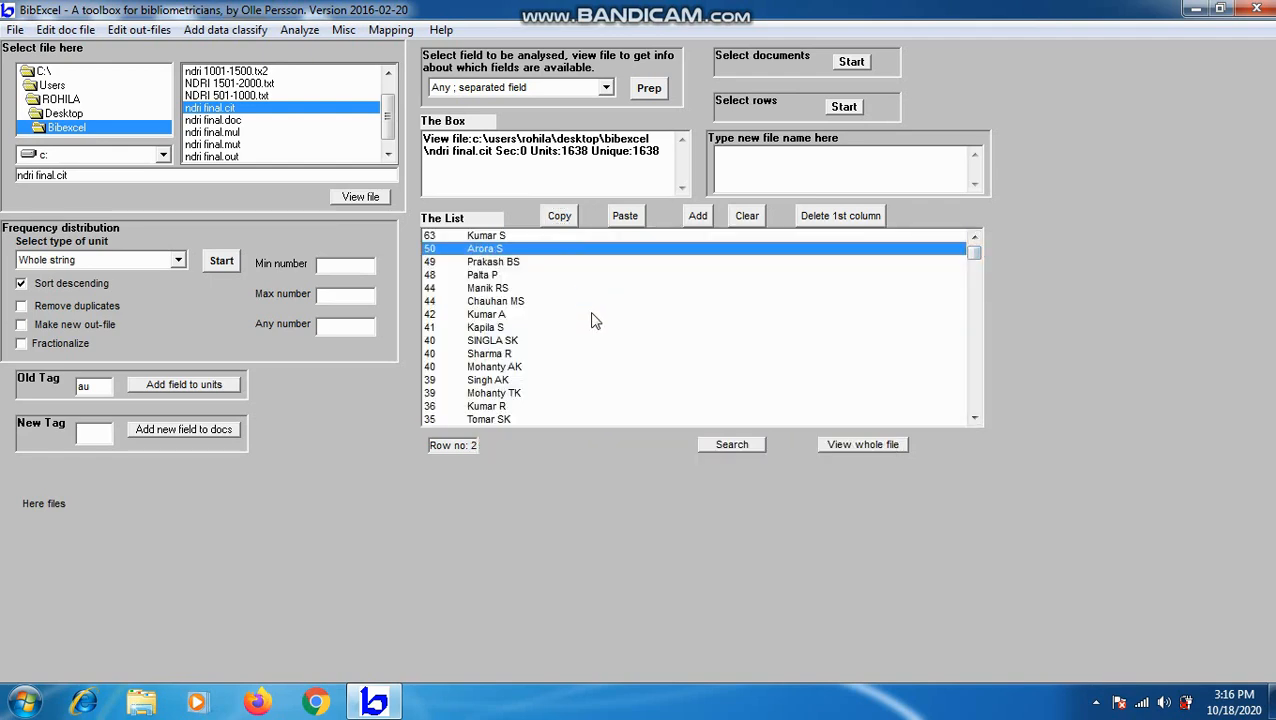
pyautogui.click(526, 236)
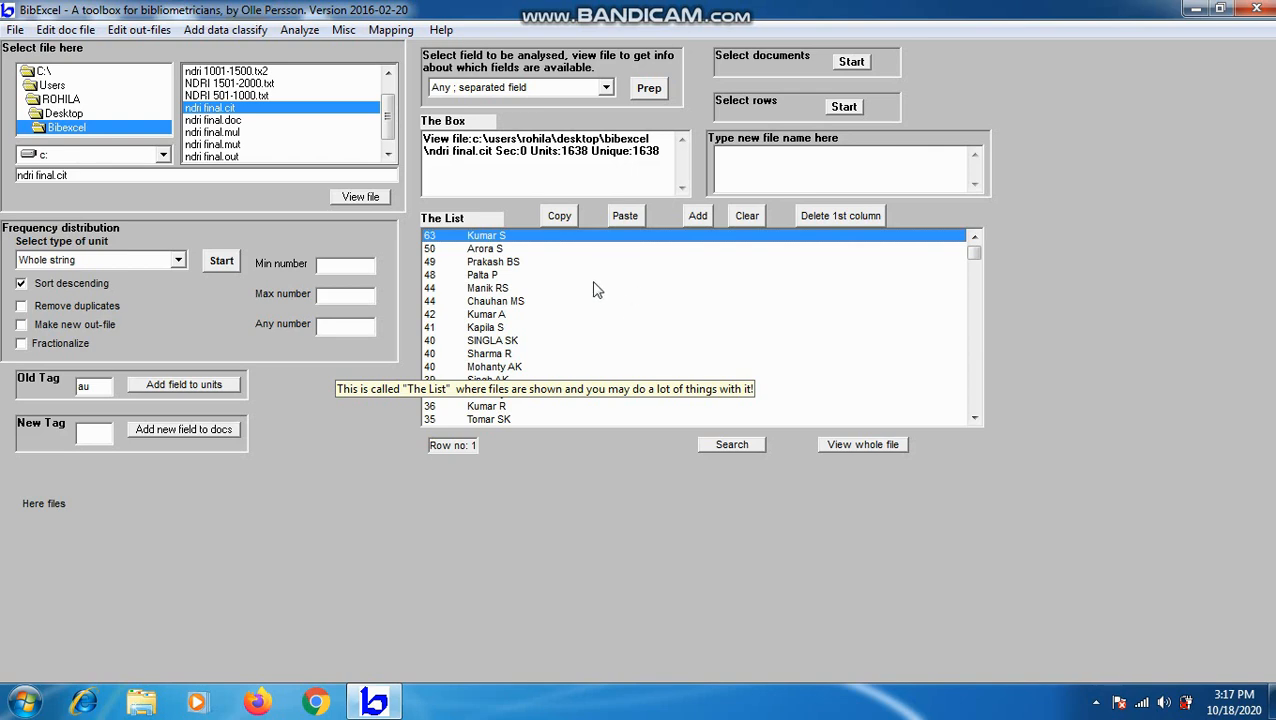
# View ndri final.doc and remake its out-file from the au tag, overwriting ndri final.out and declining to keep the ordering of units.
pyautogui.click(218, 121)
pyautogui.click(361, 197)
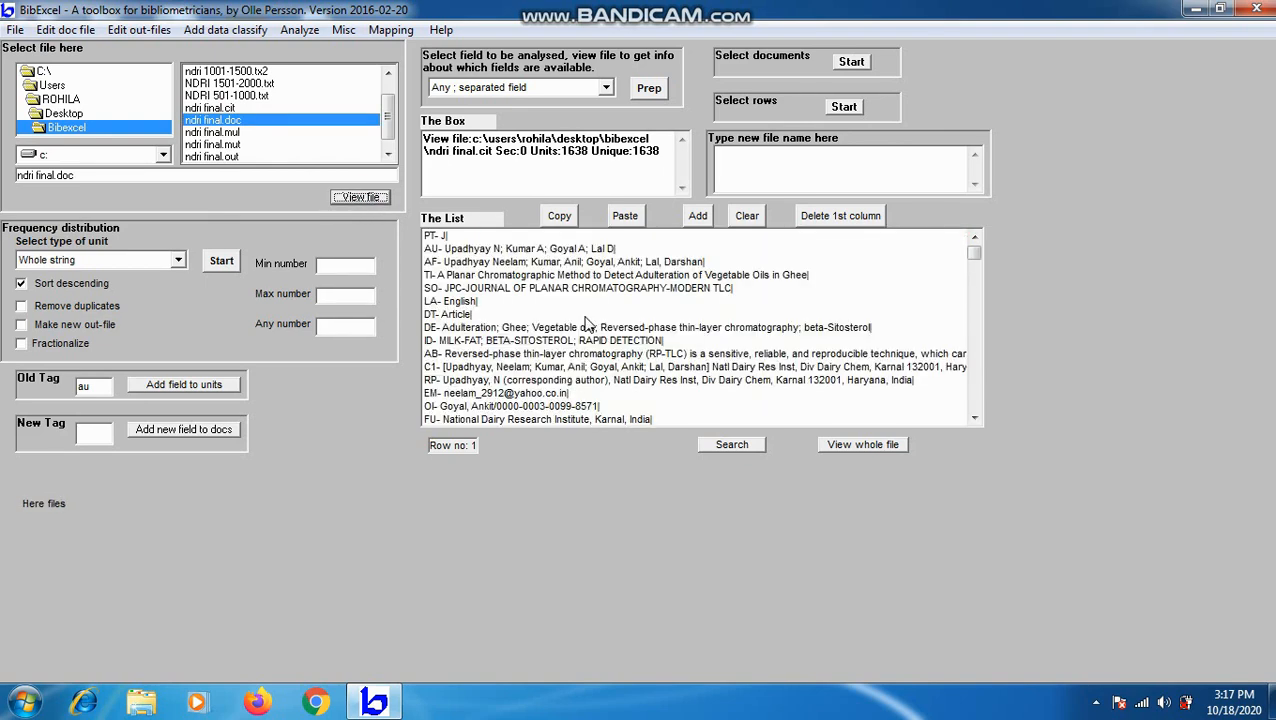
pyautogui.click(649, 88)
pyautogui.click(719, 449)
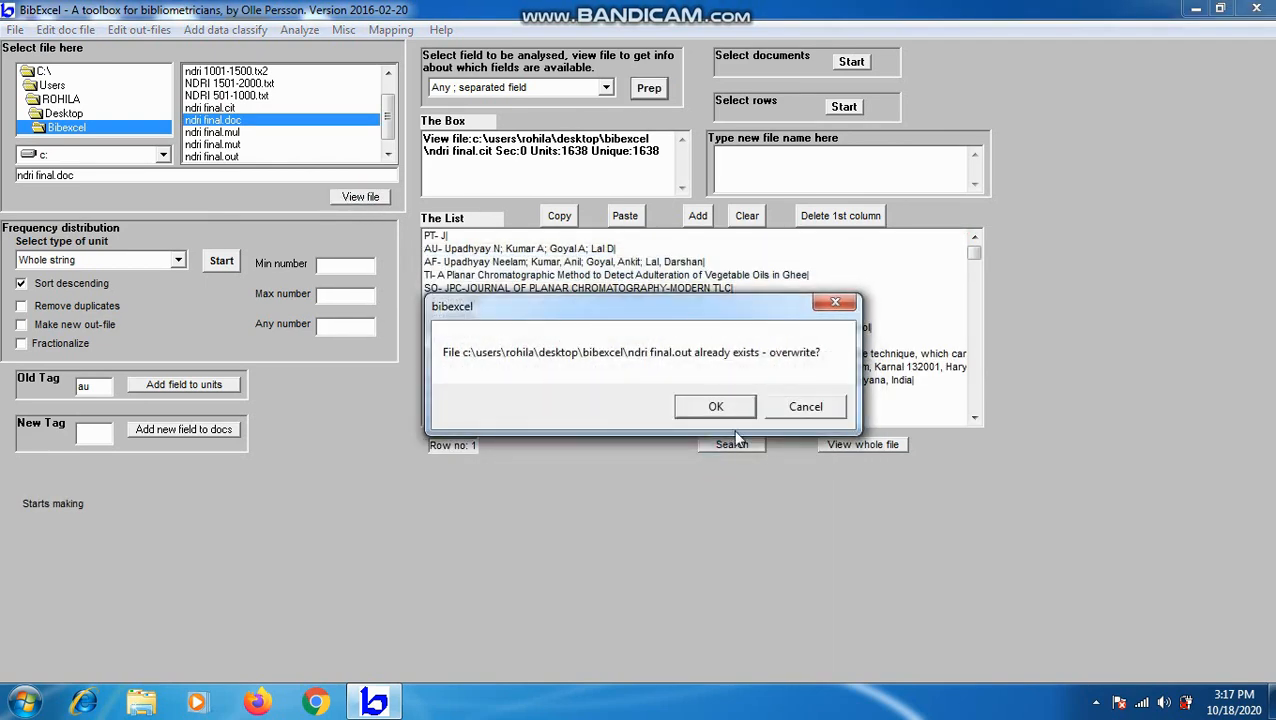
pyautogui.click(727, 416)
pyautogui.click(731, 406)
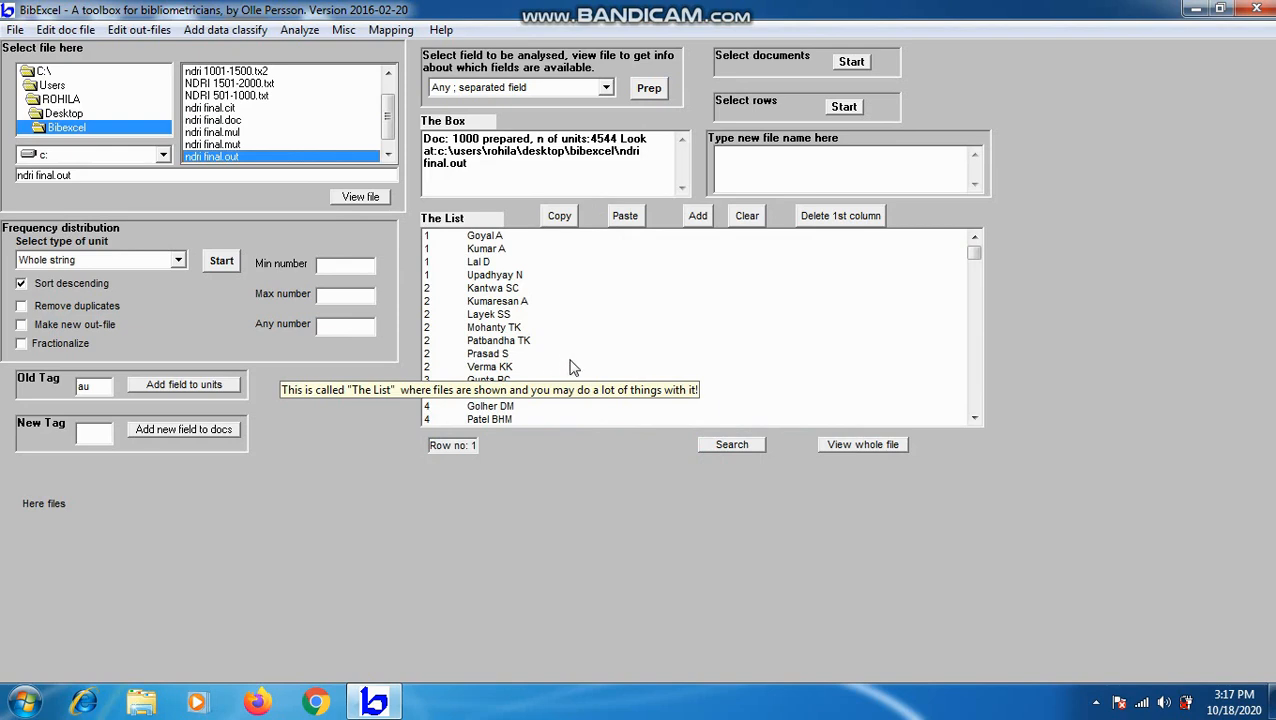
# Calculate the units per record for the authors in ndri final.out.
pyautogui.click(301, 33)
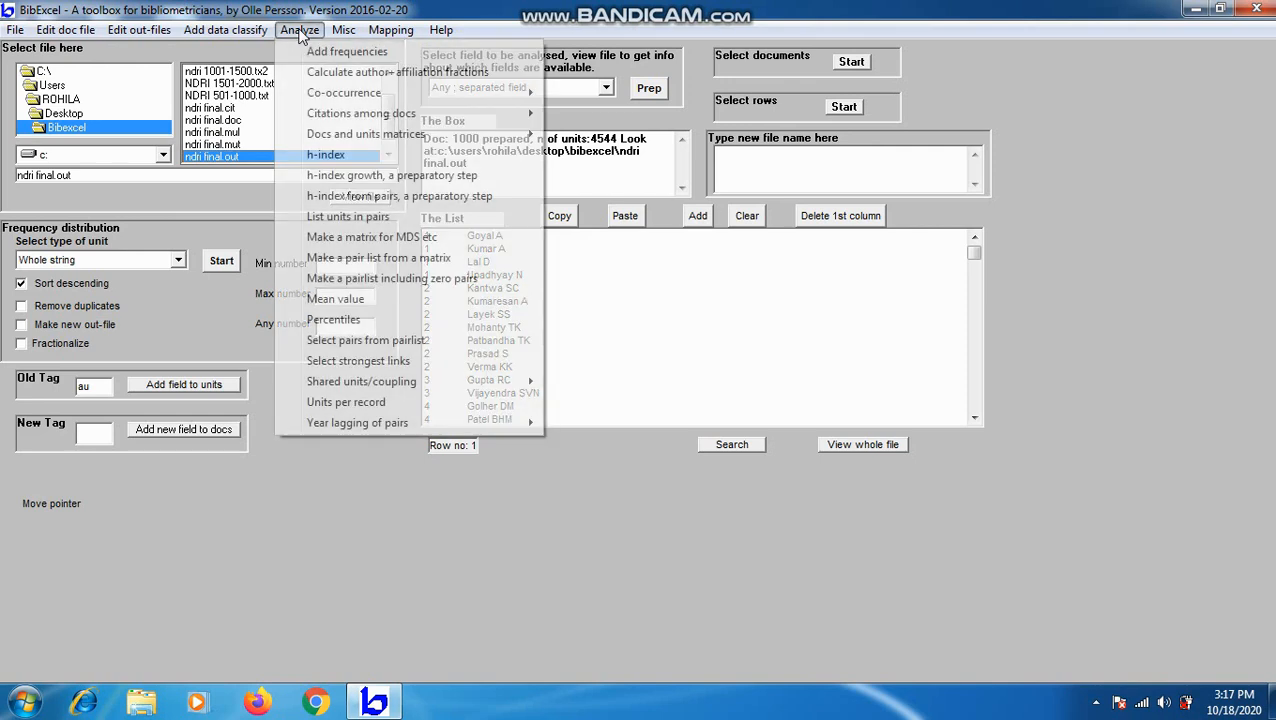
pyautogui.click(370, 404)
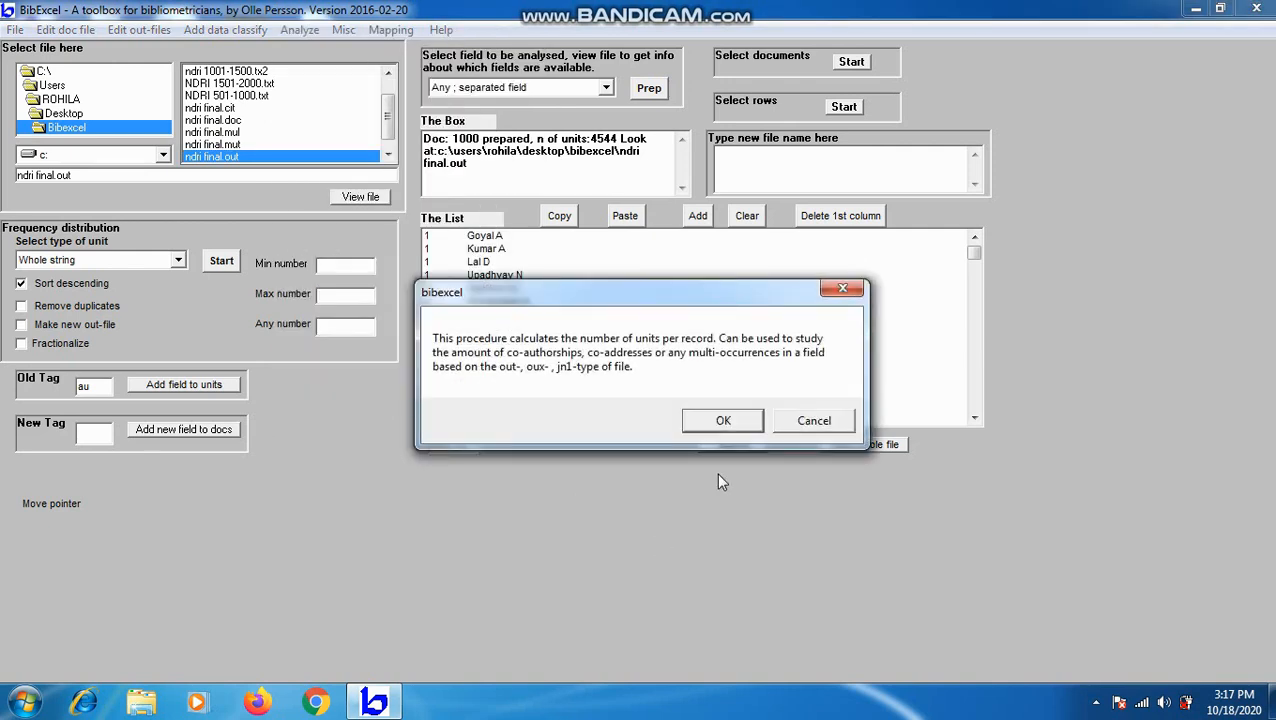
pyautogui.click(721, 425)
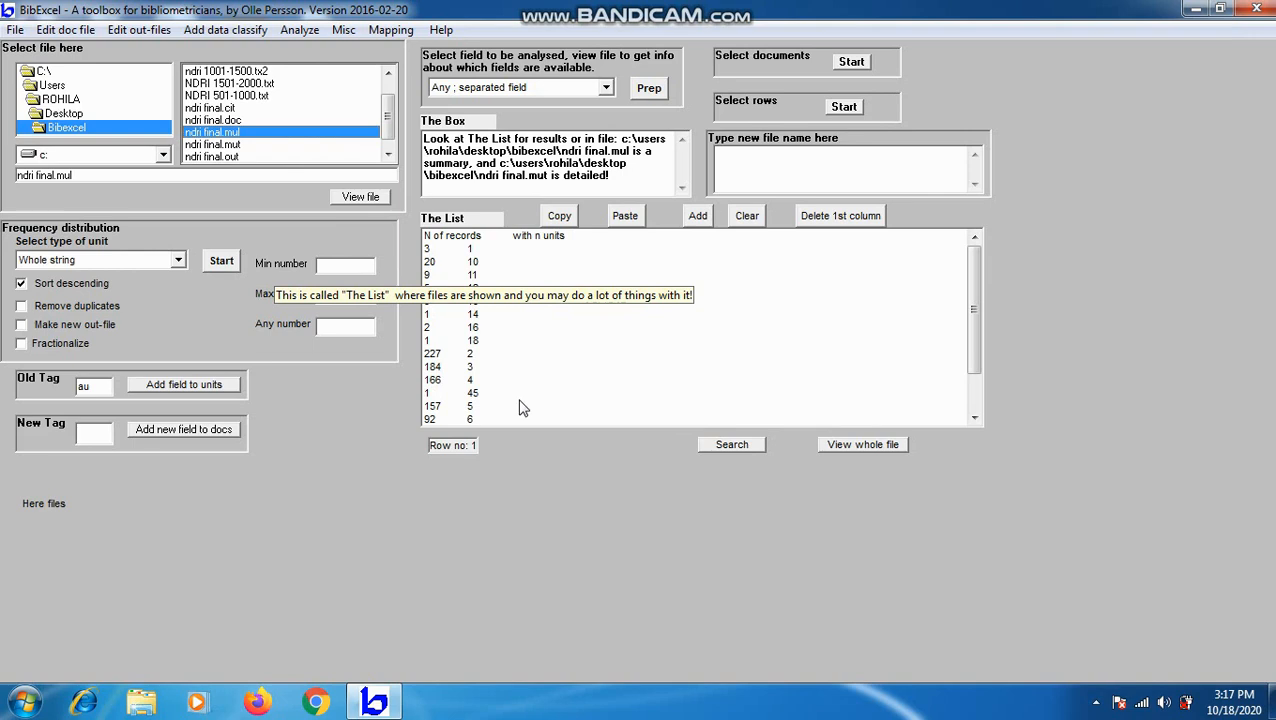
# Examine the authors' units-per-record summary in ndri final.mul through to its closing totals row.
pyautogui.click(463, 238)
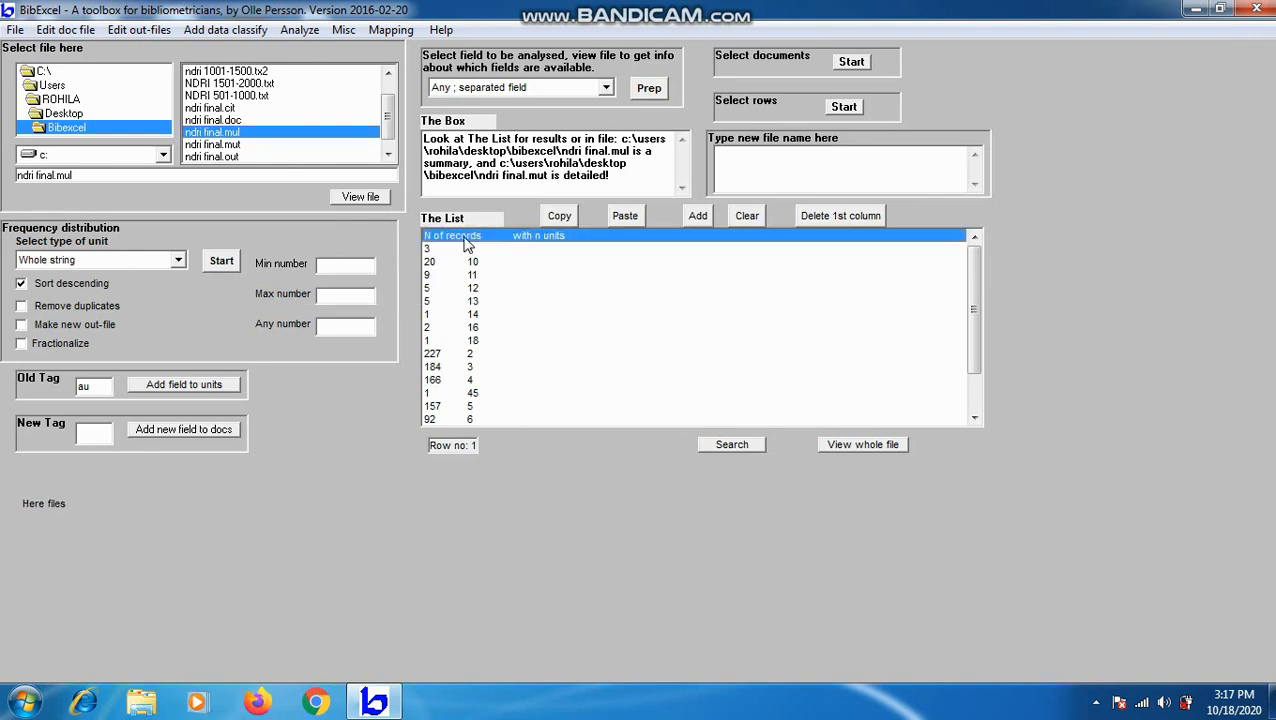
pyautogui.moveTo(464, 241); pyautogui.dragTo(465, 247)
pyautogui.hotkey('shift', 'Down')
pyautogui.hotkey('shift', 'Down')
pyautogui.hotkey('shift', 'Down')
pyautogui.hotkey('shift', 'Down')
pyautogui.hotkey('shift', 'Down')
pyautogui.hotkey('shift', 'Down')
pyautogui.hotkey('shift', 'Down')
pyautogui.hotkey('shift', 'Down')
pyautogui.hotkey('shift', 'Down')
pyautogui.hotkey('shift', 'Down')
pyautogui.hotkey('shift', 'Down')
pyautogui.hotkey('shift', 'Down')
pyautogui.hotkey('shift', 'Down')
pyautogui.hotkey('shift', 'Down')
pyautogui.hotkey('shift', 'Down')
pyautogui.hotkey('shift', 'Down')
pyautogui.hotkey('shift', 'Down')
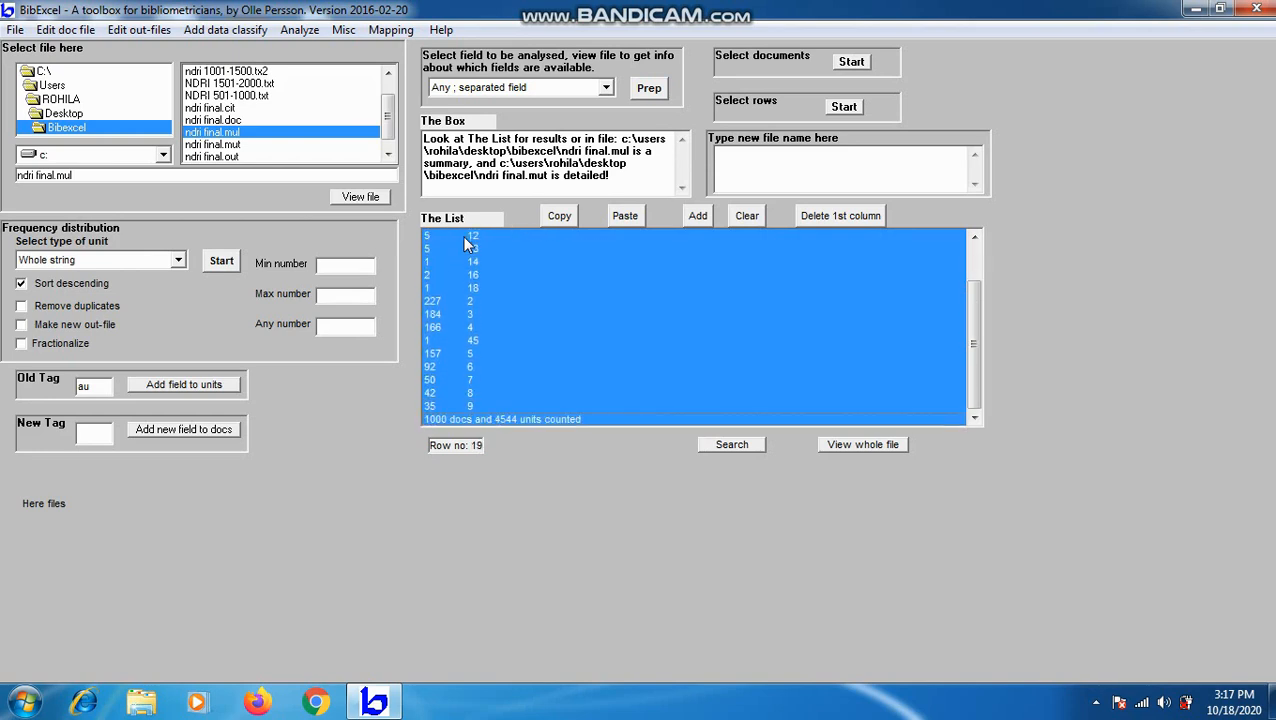
pyautogui.press('Down')
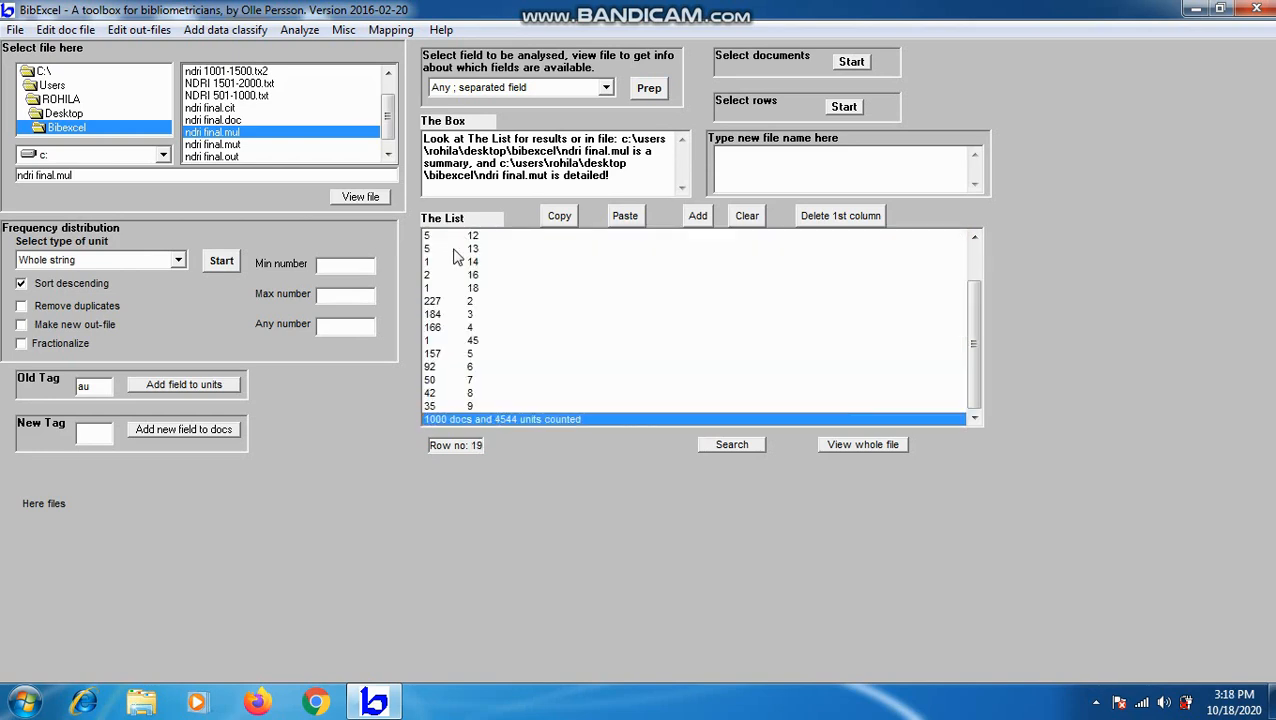
pyautogui.click(446, 237)
pyautogui.press('Up')
pyautogui.press('Up')
pyautogui.press('Up')
pyautogui.press('Up')
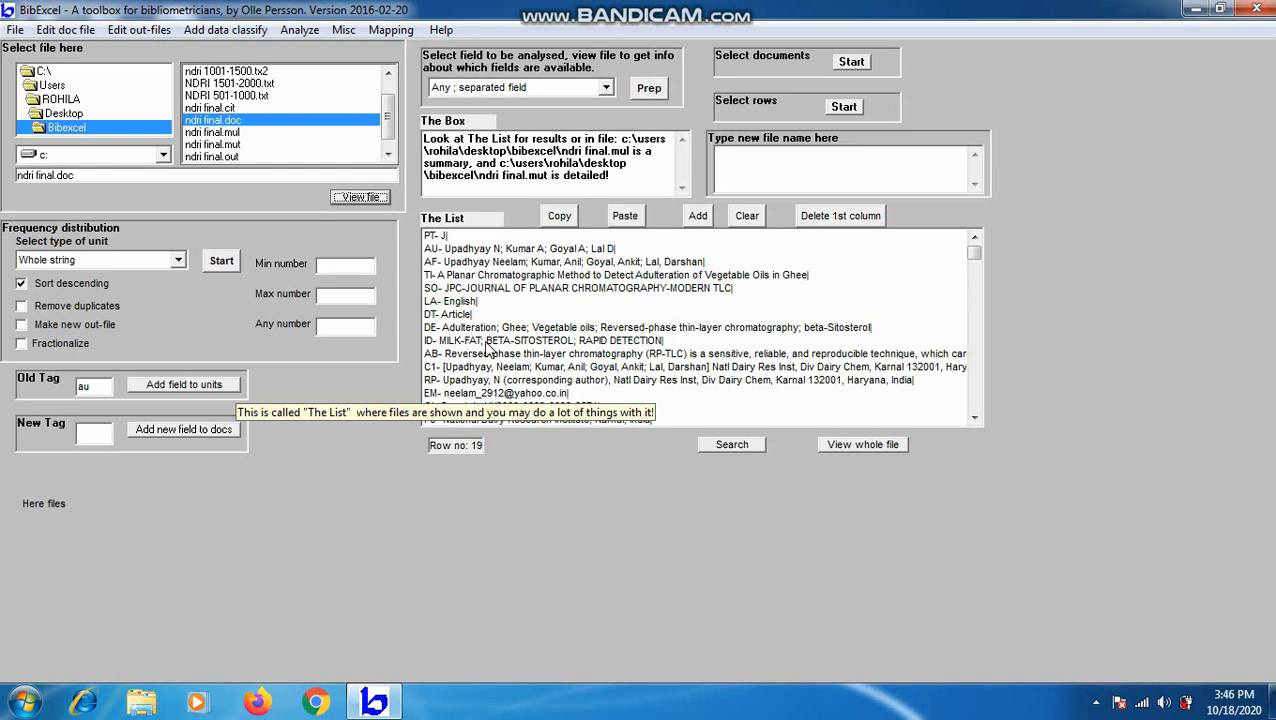
# Make an out-file from the id tag as Any ; separated field, overwriting ndri final.out and declining to keep the ordering of units.
pyautogui.click(104, 385)
pyautogui.press('BackSpace')
pyautogui.press('BackSpace')
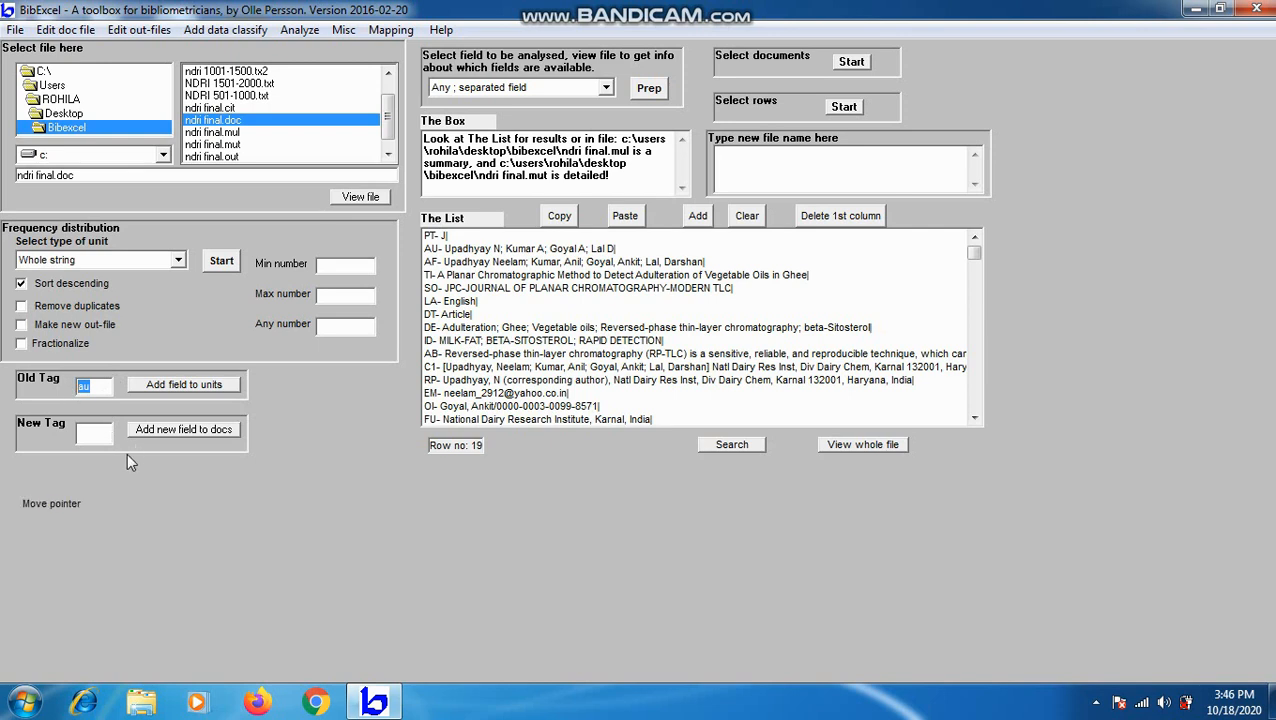
pyautogui.write('id')
pyautogui.click(648, 89)
pyautogui.click(722, 449)
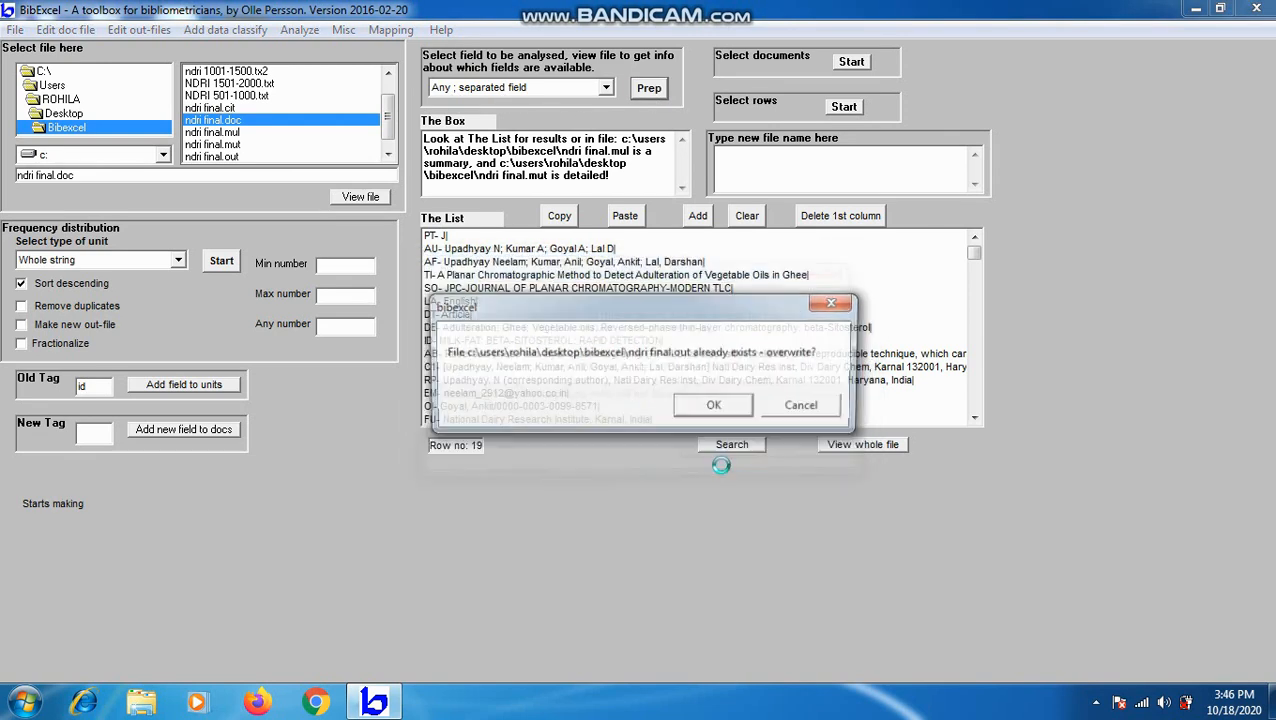
pyautogui.click(727, 412)
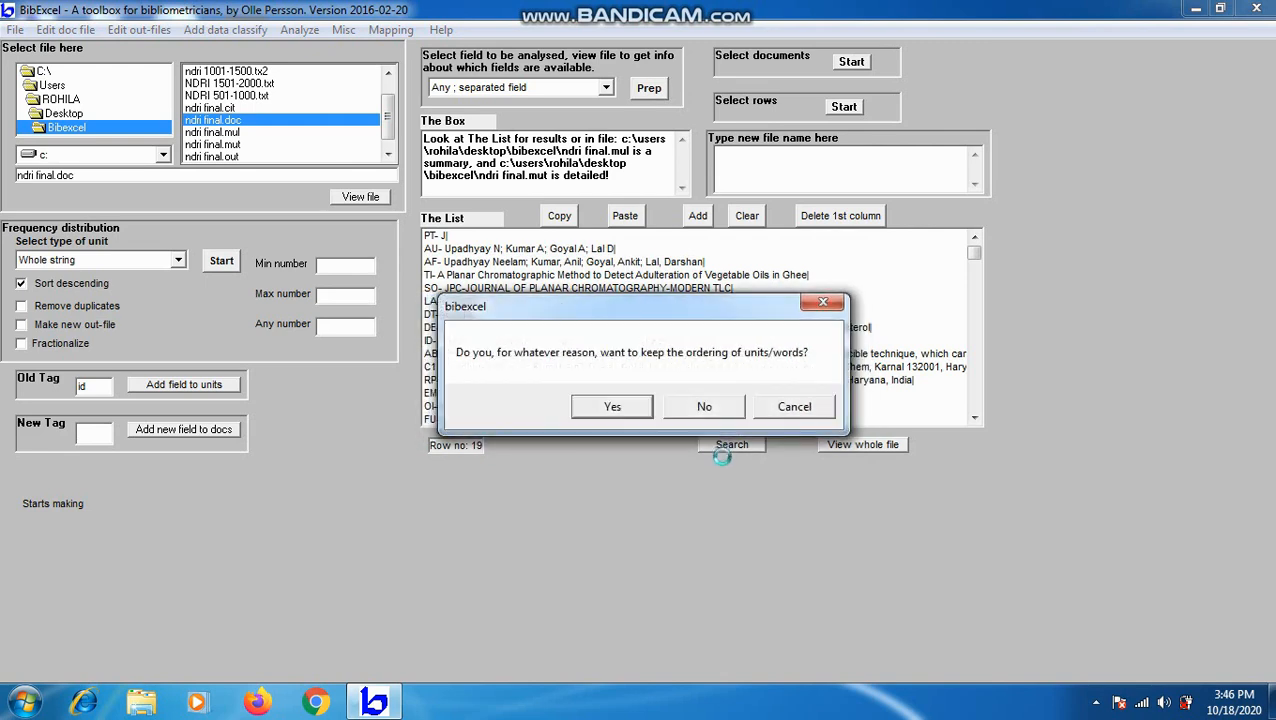
pyautogui.click(707, 407)
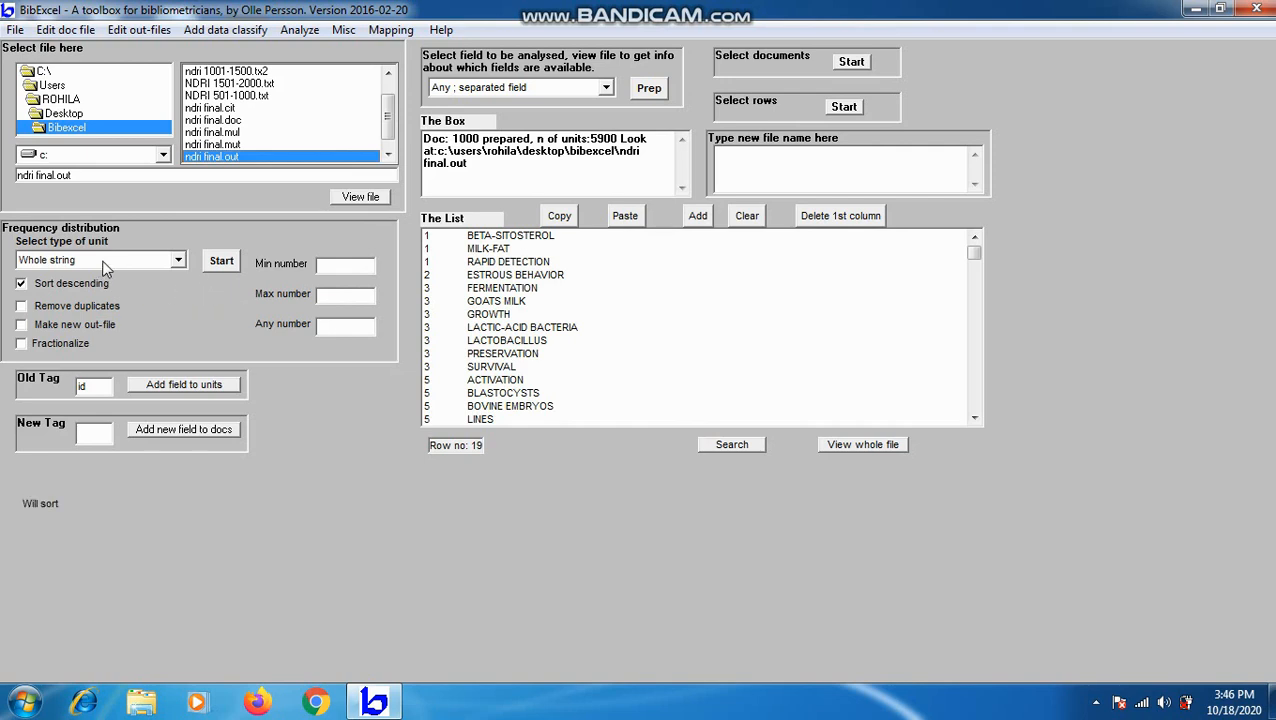
# Calculate the whole-string frequency distribution of the id keywords in ndri final.out, sorted descending.
pyautogui.click(219, 263)
pyautogui.click(720, 441)
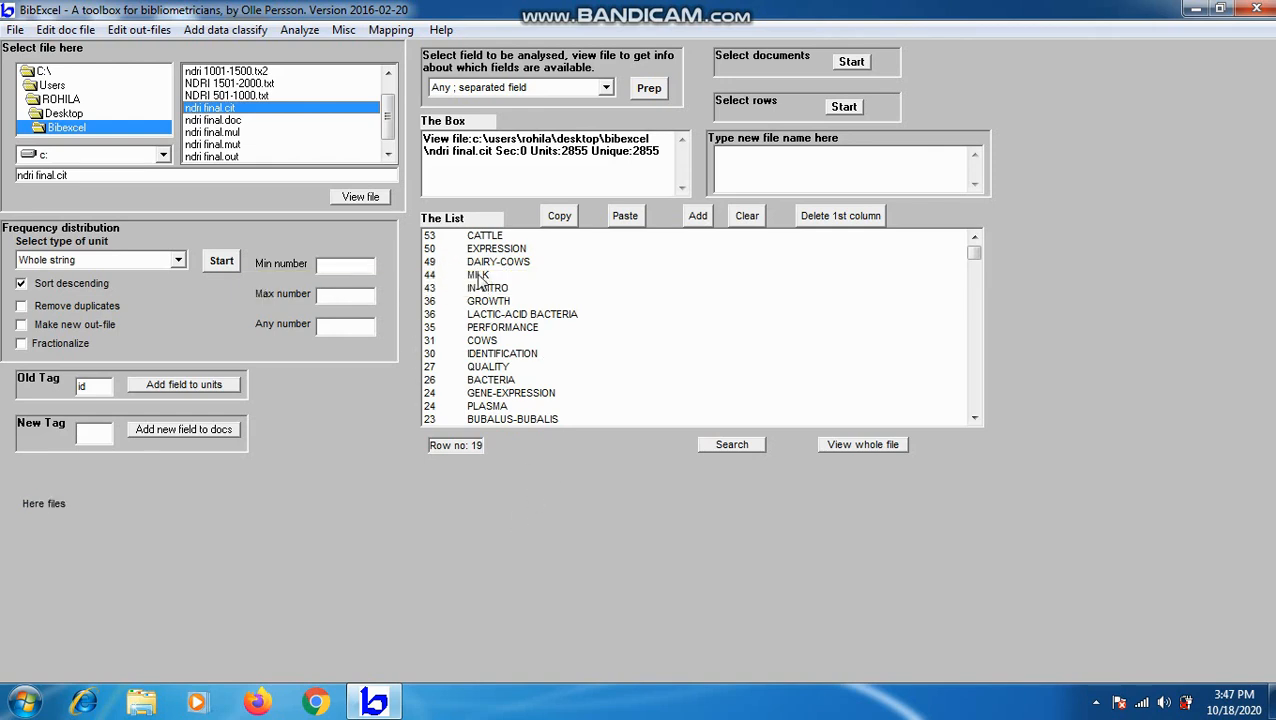
pyautogui.click(491, 240)
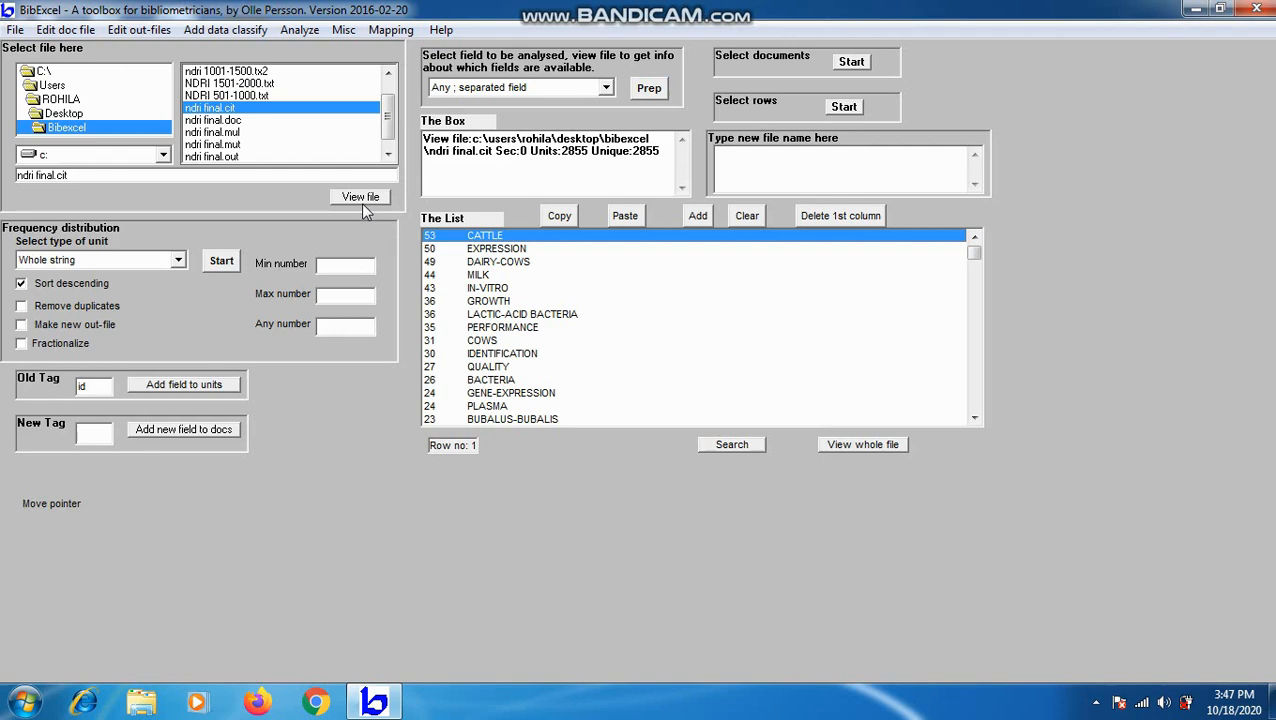
# View ndri final.doc and remake its out-file from the id tag, overwriting ndri final.out and declining to keep the ordering of units.
pyautogui.click(234, 122)
pyautogui.click(360, 197)
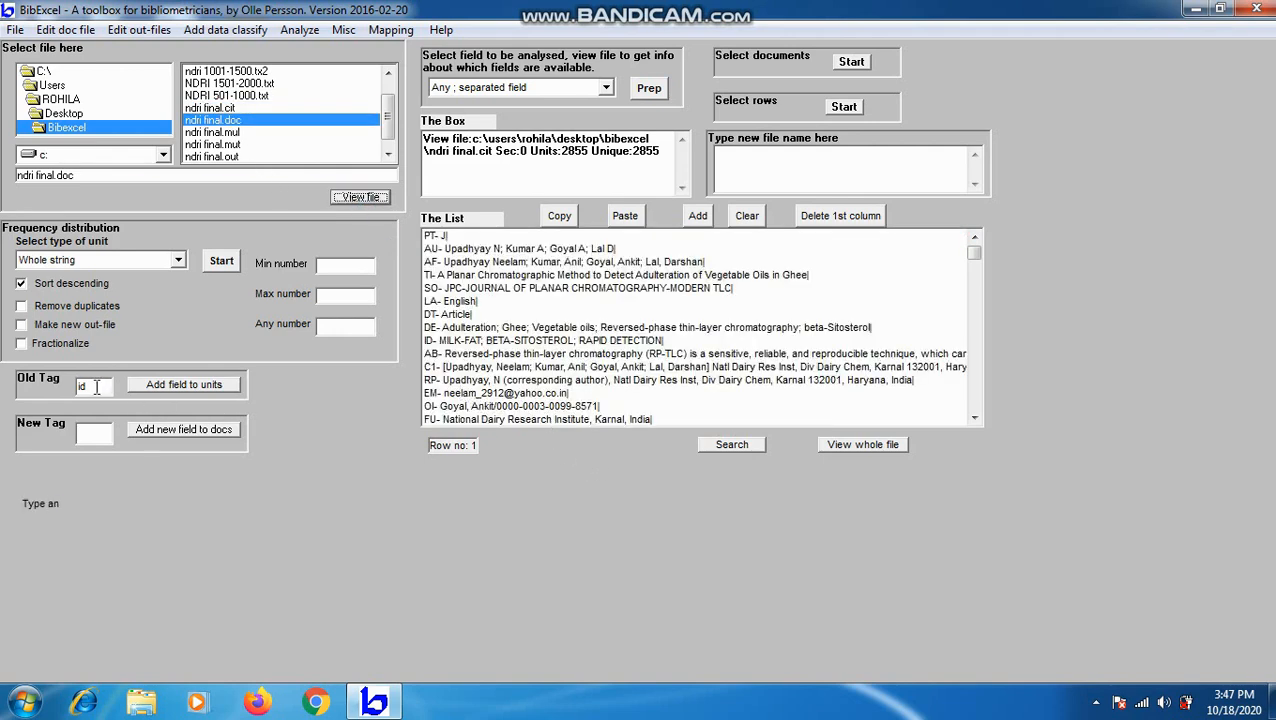
pyautogui.click(642, 90)
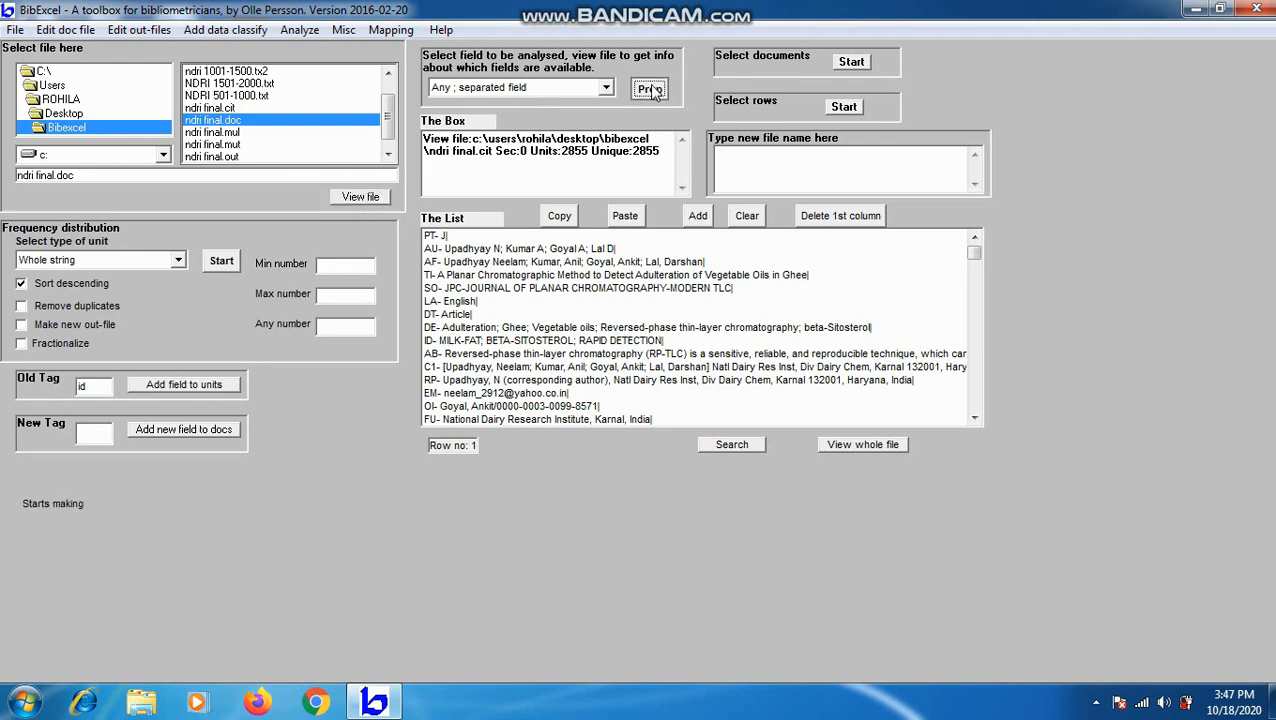
pyautogui.click(724, 449)
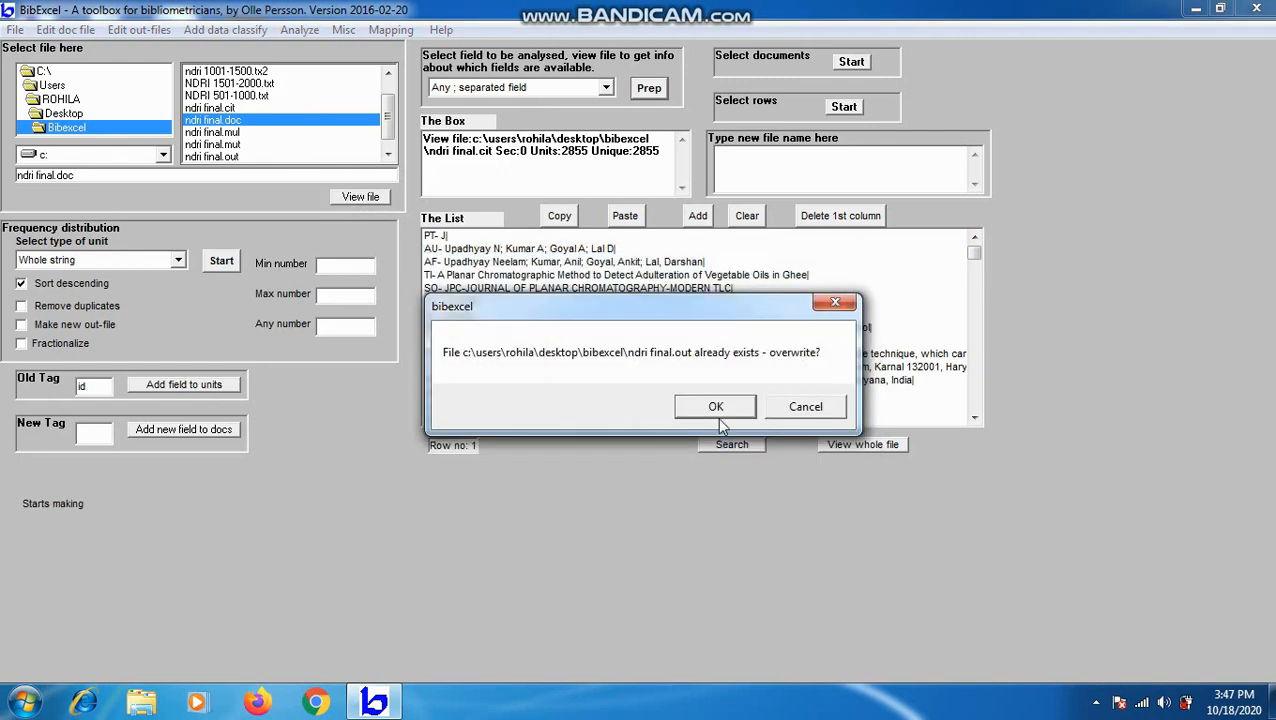
pyautogui.click(713, 412)
pyautogui.click(713, 412)
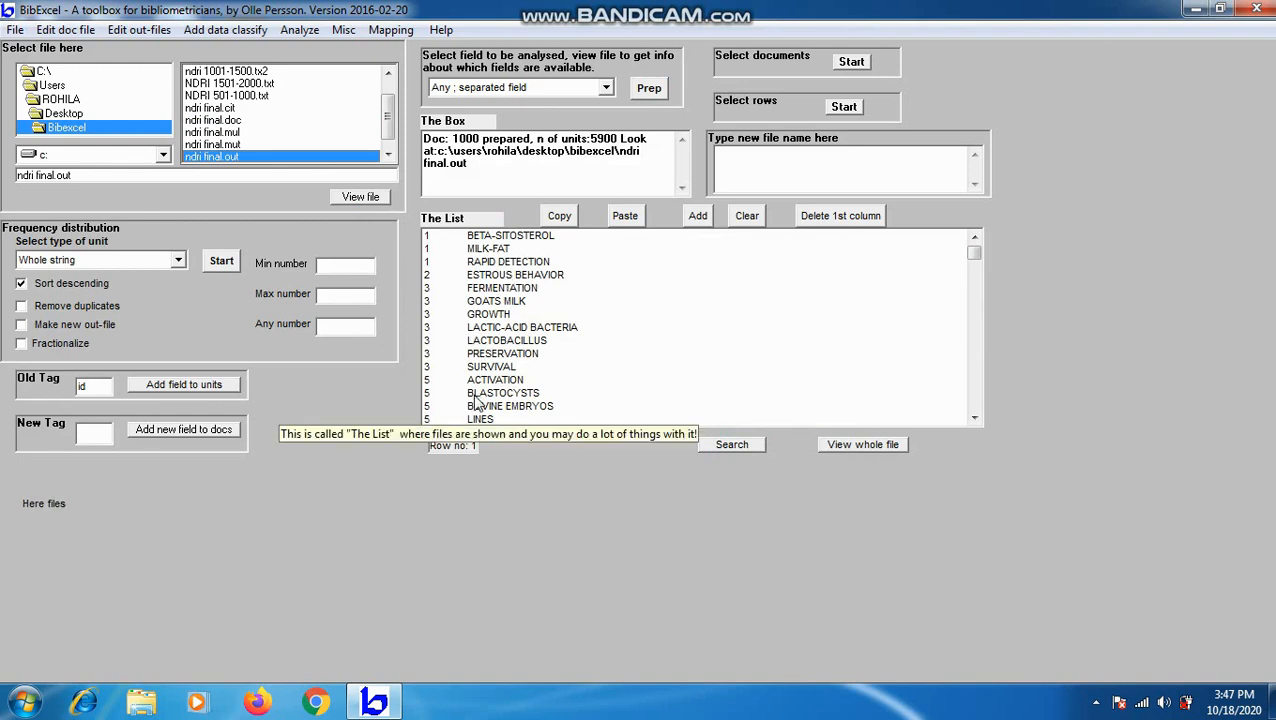
# Calculate the units per record for the id keywords in ndri final.out.
pyautogui.click(299, 32)
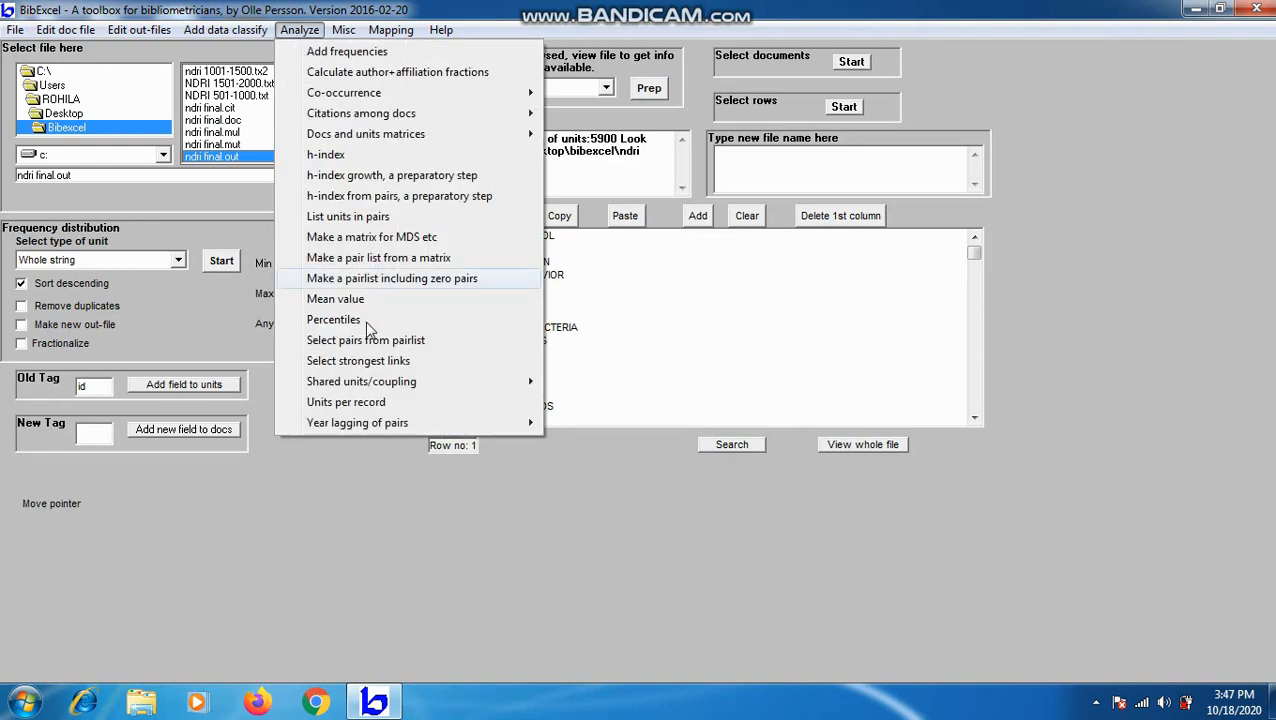
pyautogui.click(379, 404)
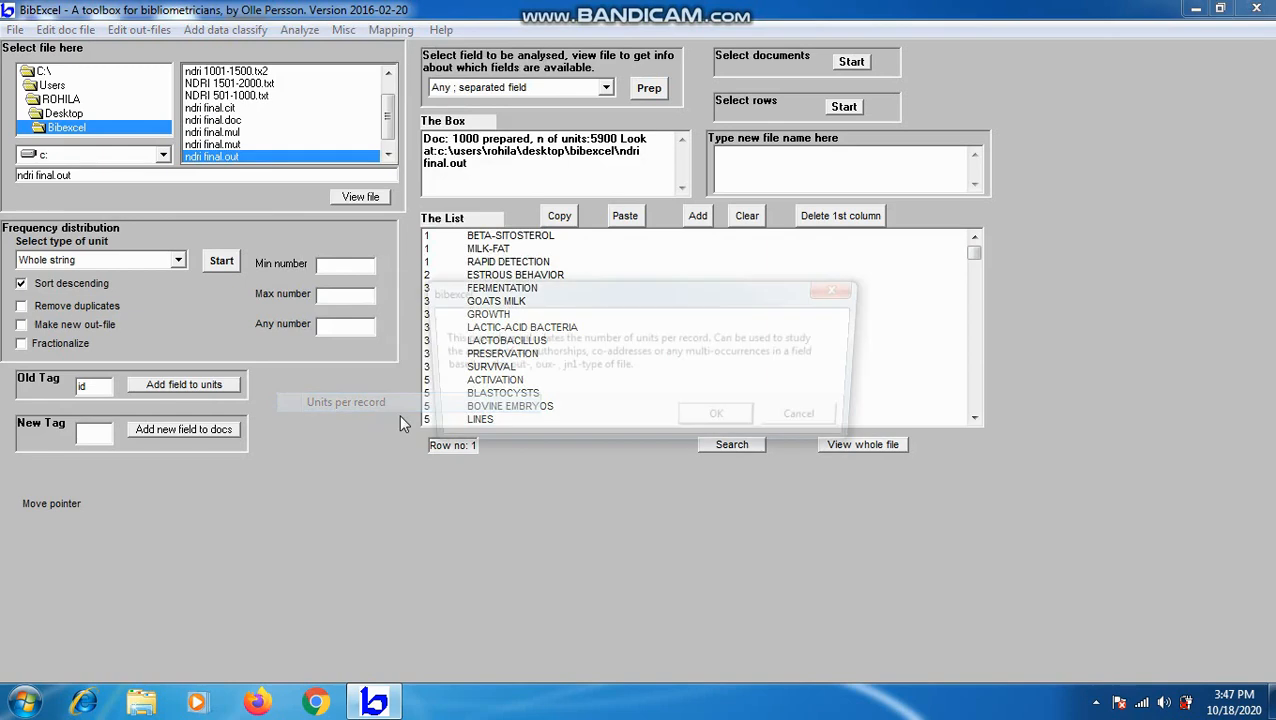
pyautogui.click(721, 421)
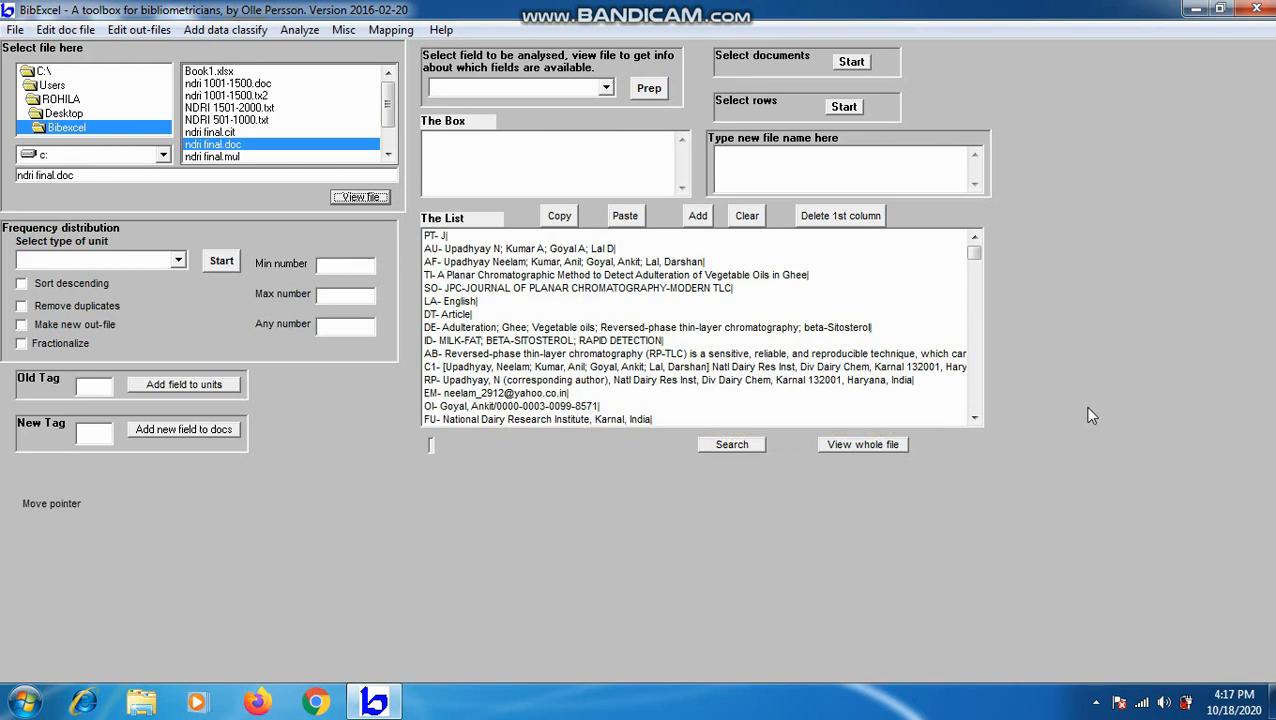
# Make an out-file of ndri final.doc from the sc tag as Any ; separated field, overwriting ndri final.out and declining to keep the unit ordering.
pyautogui.click(974, 417)
pyautogui.moveTo(974, 417); pyautogui.dragTo(974, 417)
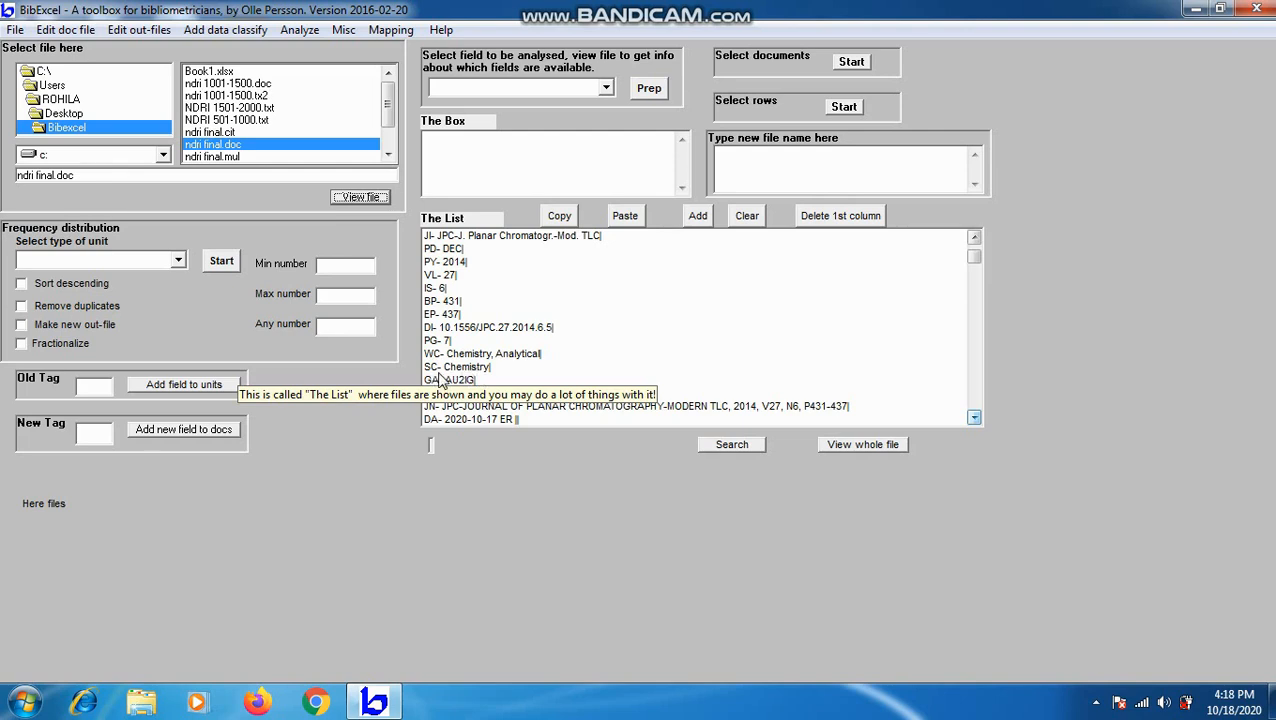
pyautogui.click(99, 390)
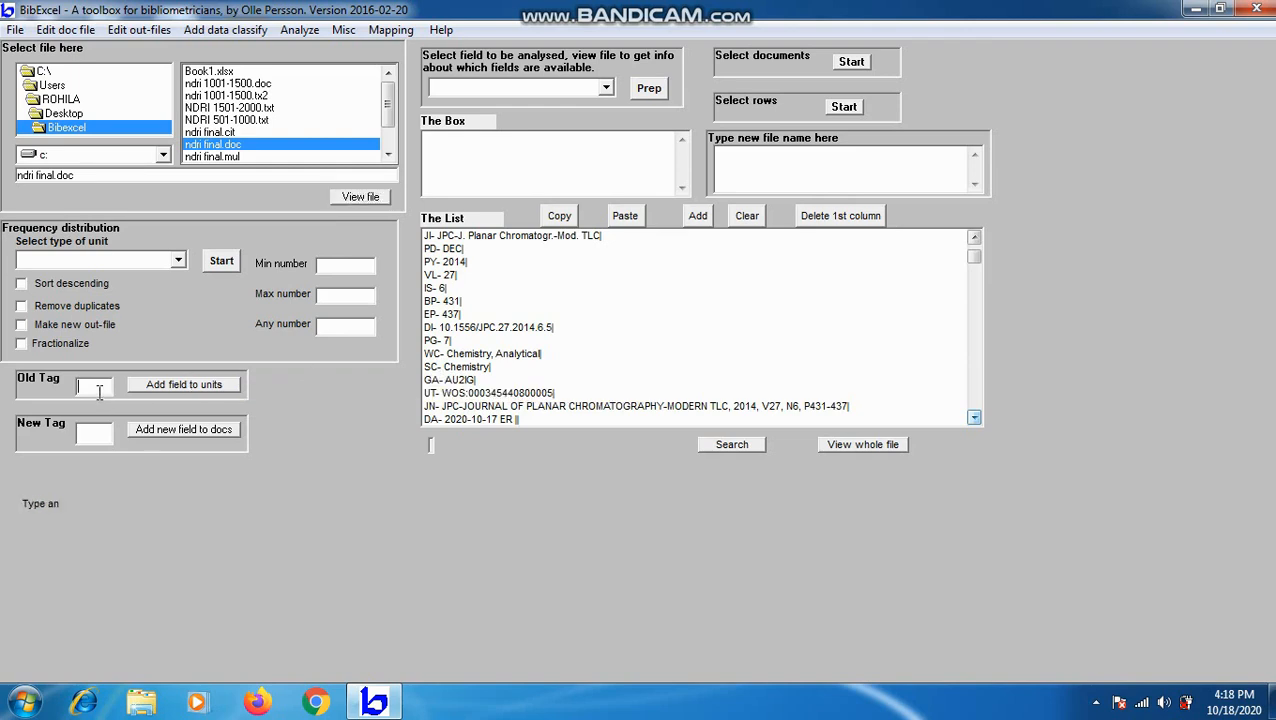
pyautogui.write('sc')
pyautogui.click(607, 89)
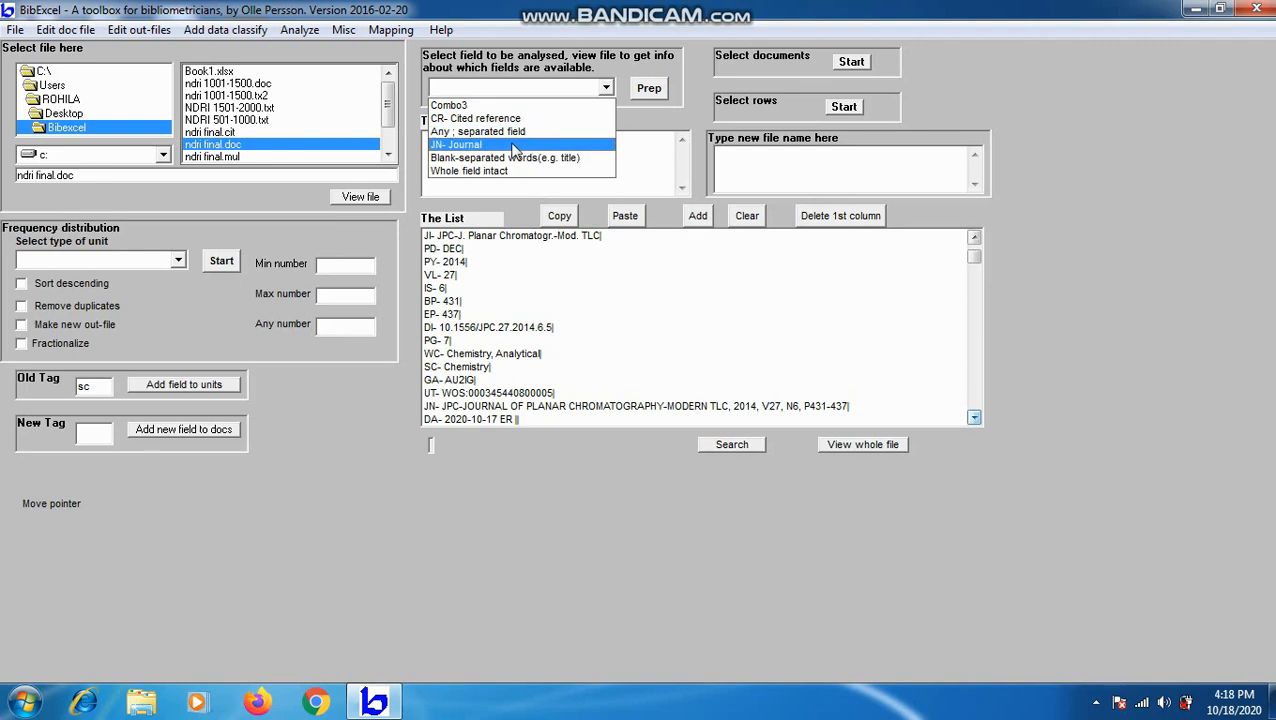
pyautogui.click(502, 133)
pyautogui.click(648, 89)
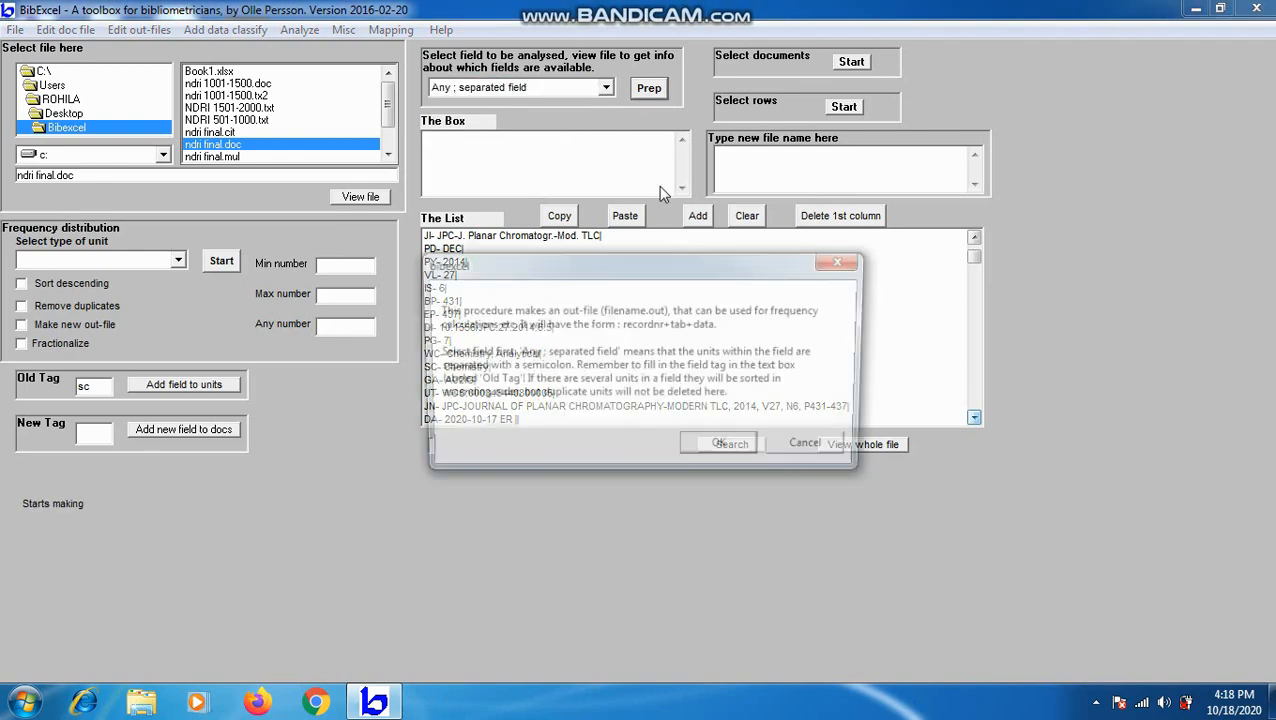
pyautogui.click(724, 449)
pyautogui.click(717, 407)
pyautogui.click(712, 407)
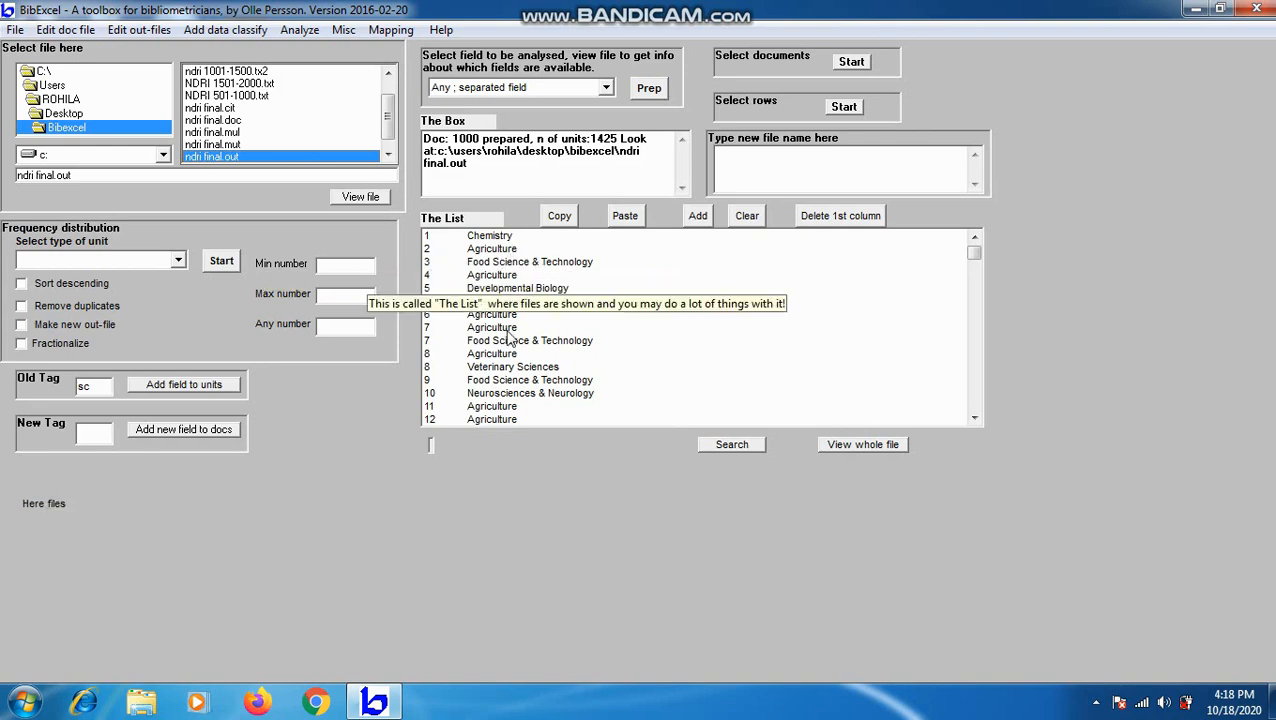
pyautogui.moveTo(973, 250)
pyautogui.mouseDown()
pyautogui.moveTo(977, 361)
pyautogui.moveTo(976, 250)
pyautogui.mouseUp()
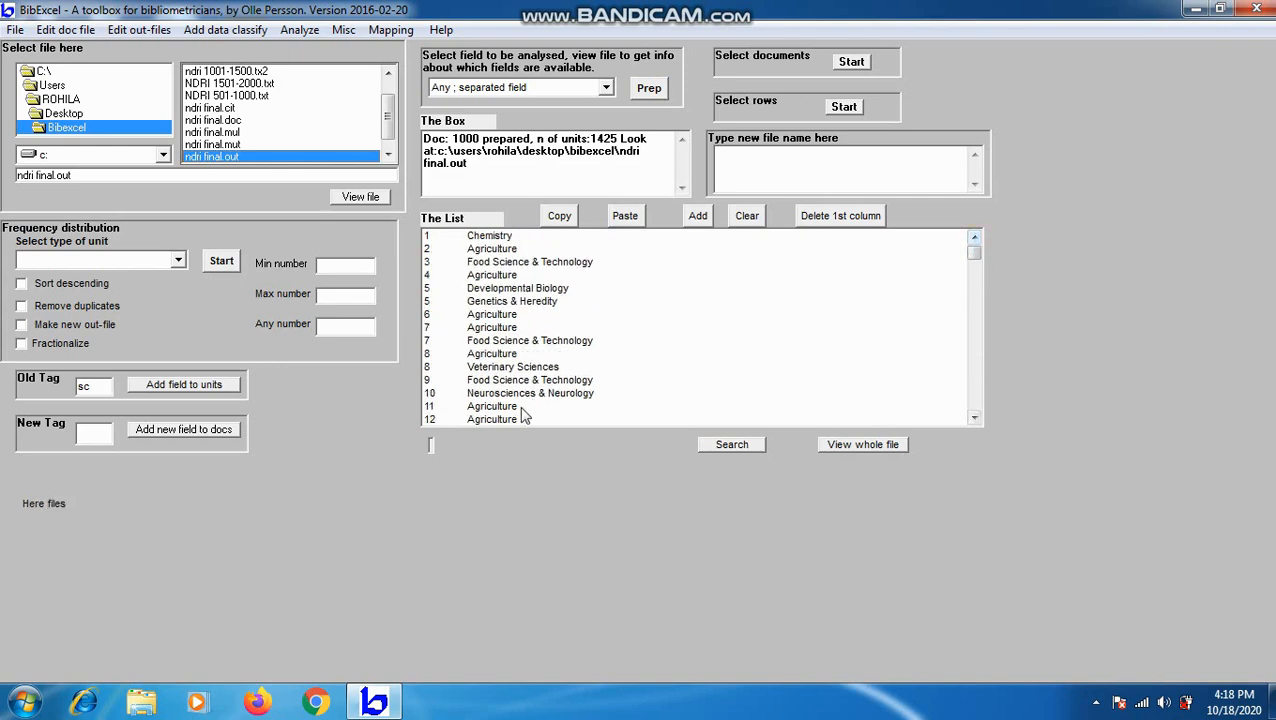
# Calculate the whole-string frequency distribution of the sc subject categories in ndri final.out, sorted descending, and look over the list.
pyautogui.click(70, 260)
pyautogui.click(66, 280)
pyautogui.click(60, 284)
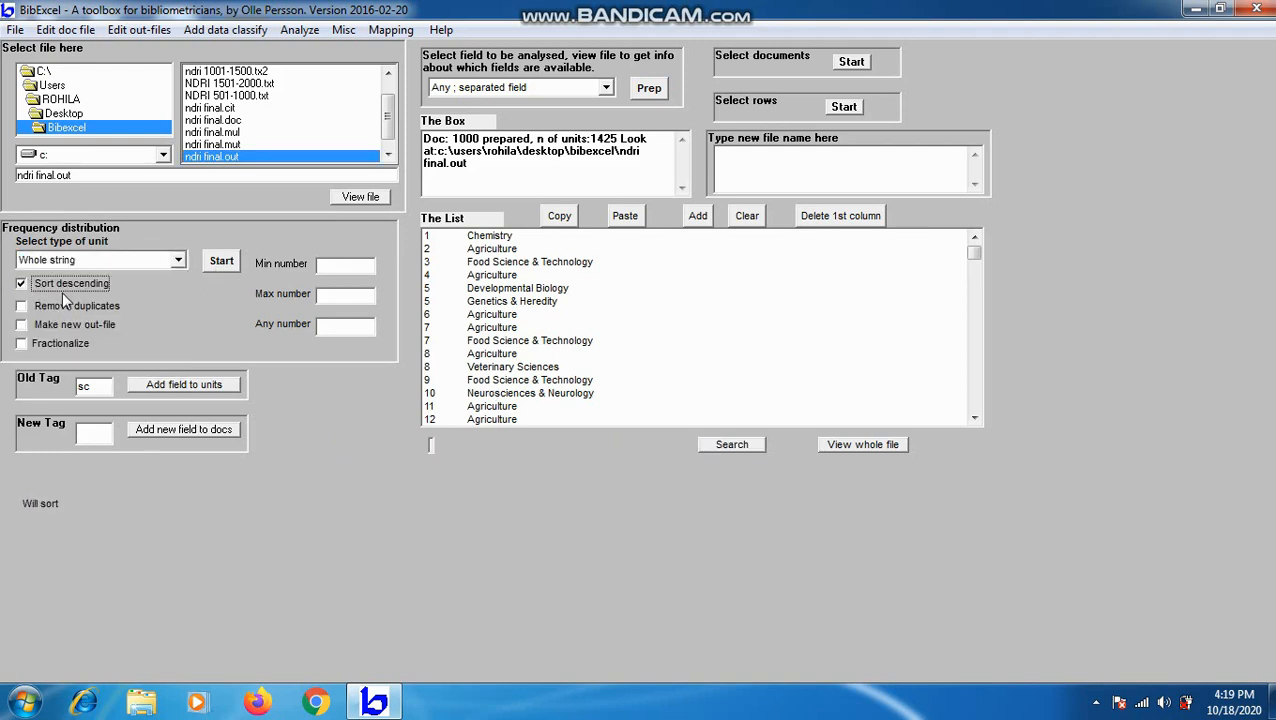
pyautogui.click(221, 261)
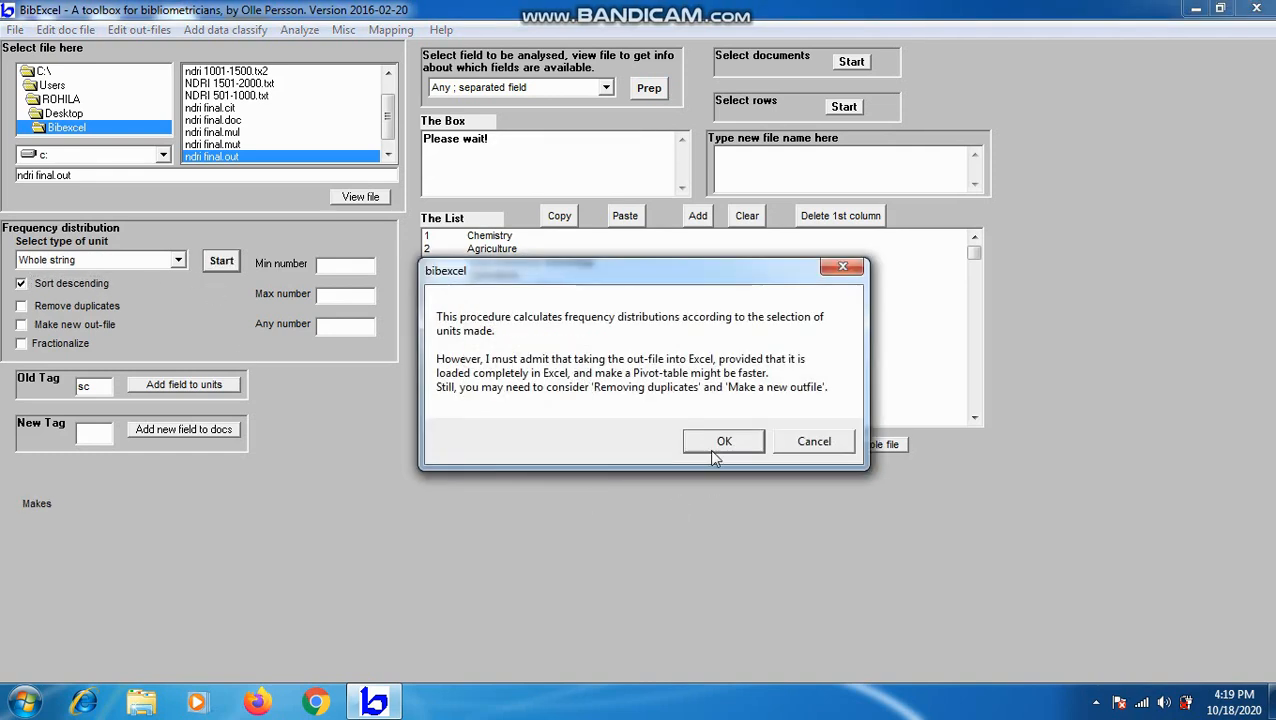
pyautogui.click(713, 449)
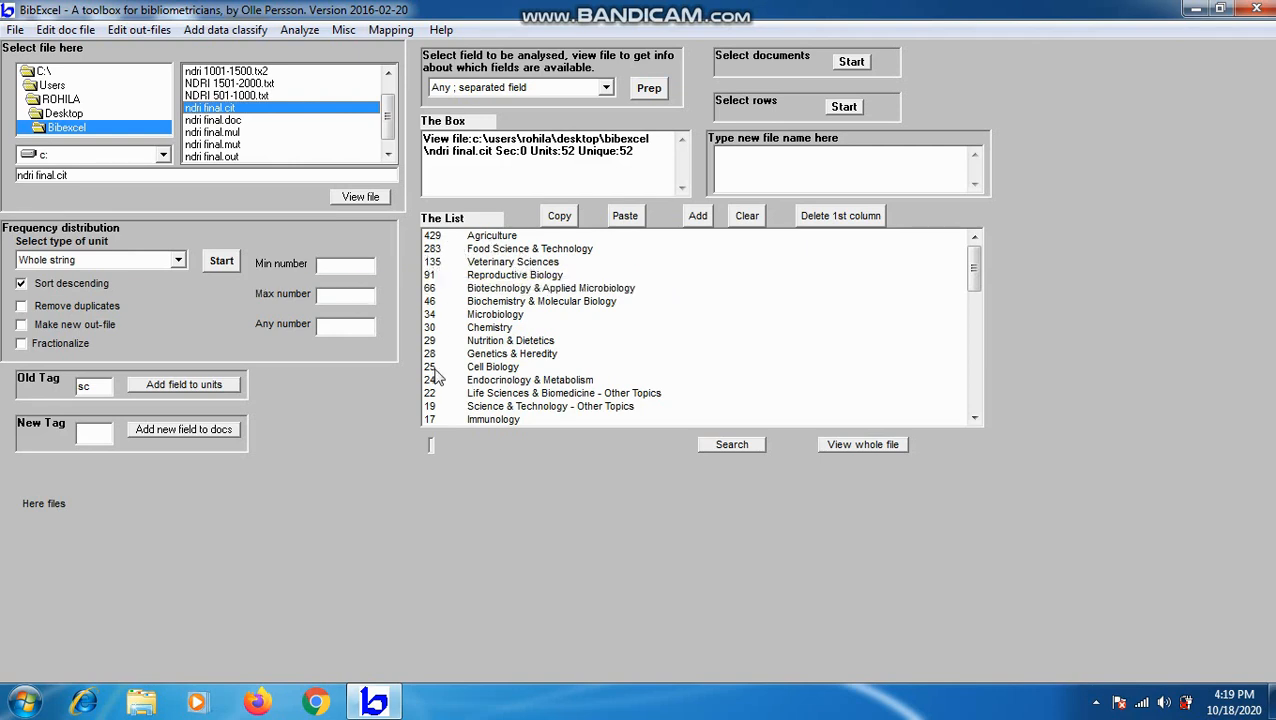
pyautogui.moveTo(973, 270); pyautogui.dragTo(568, 317)
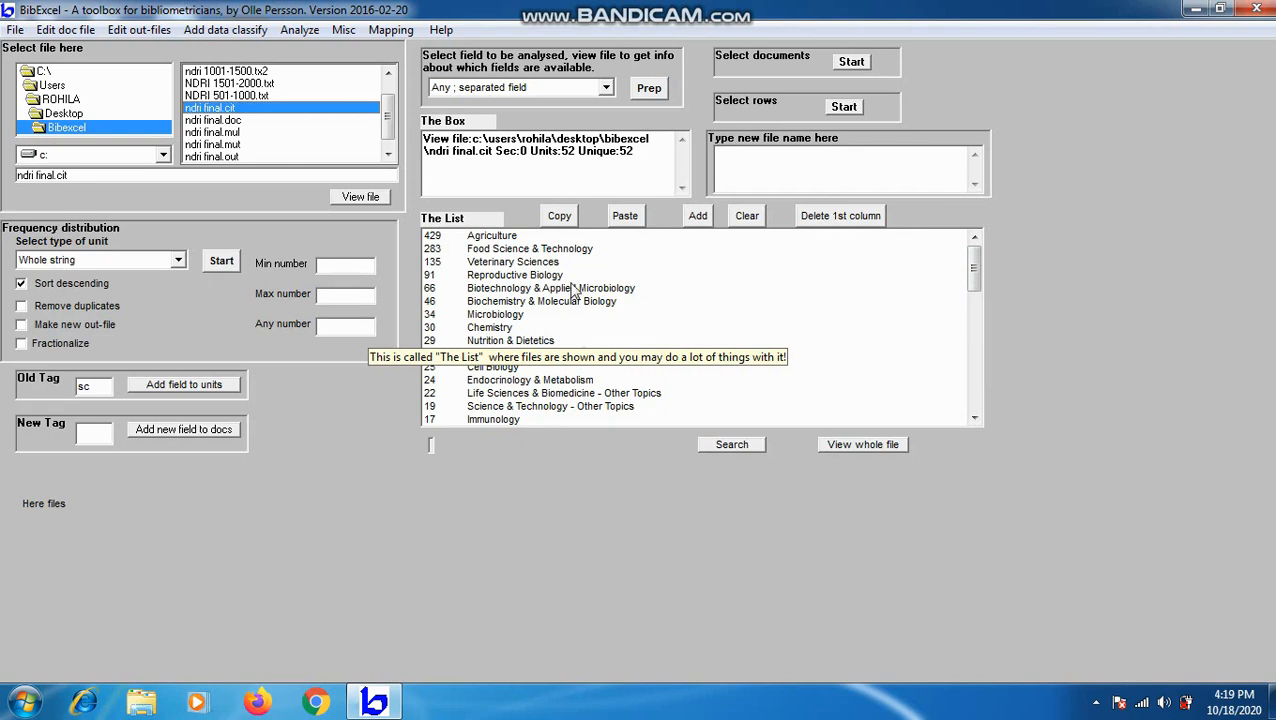
pyautogui.click(482, 240)
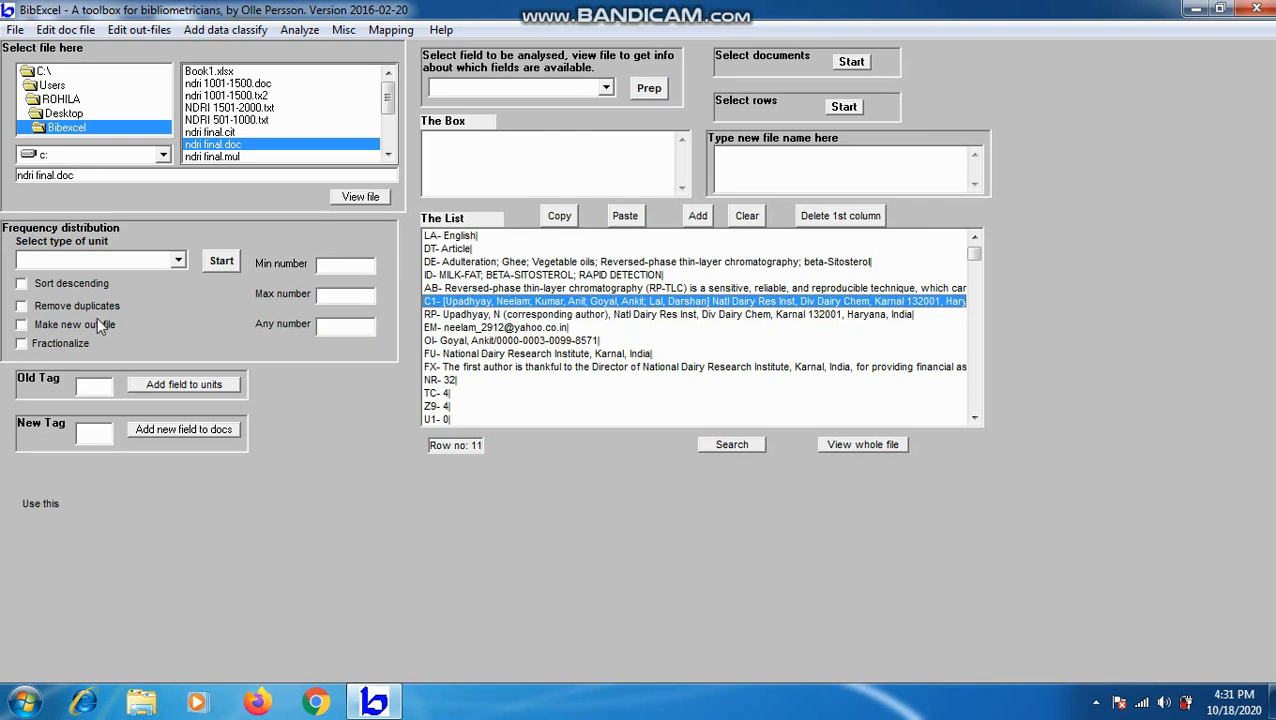
# Make an out-file of ndri final.doc from the c1 tag as Whole field intact, overwriting ndri final.out.
pyautogui.write('c1')
pyautogui.click(606, 89)
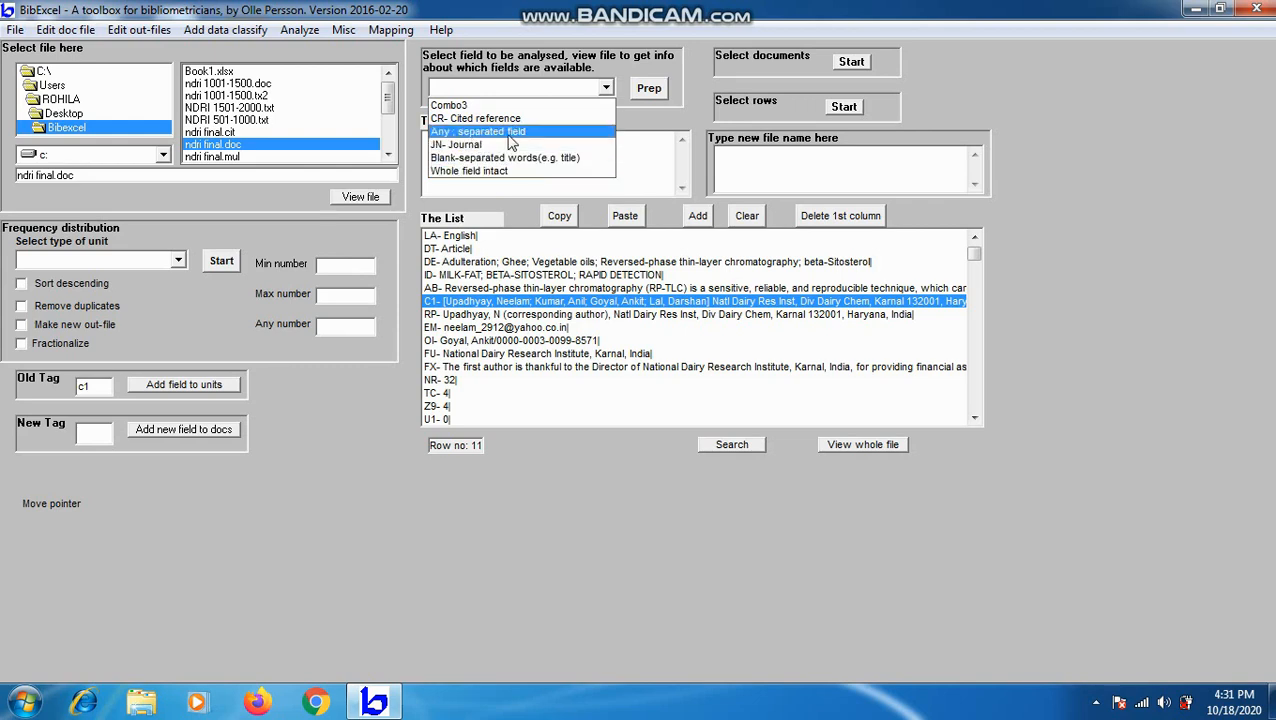
pyautogui.click(480, 172)
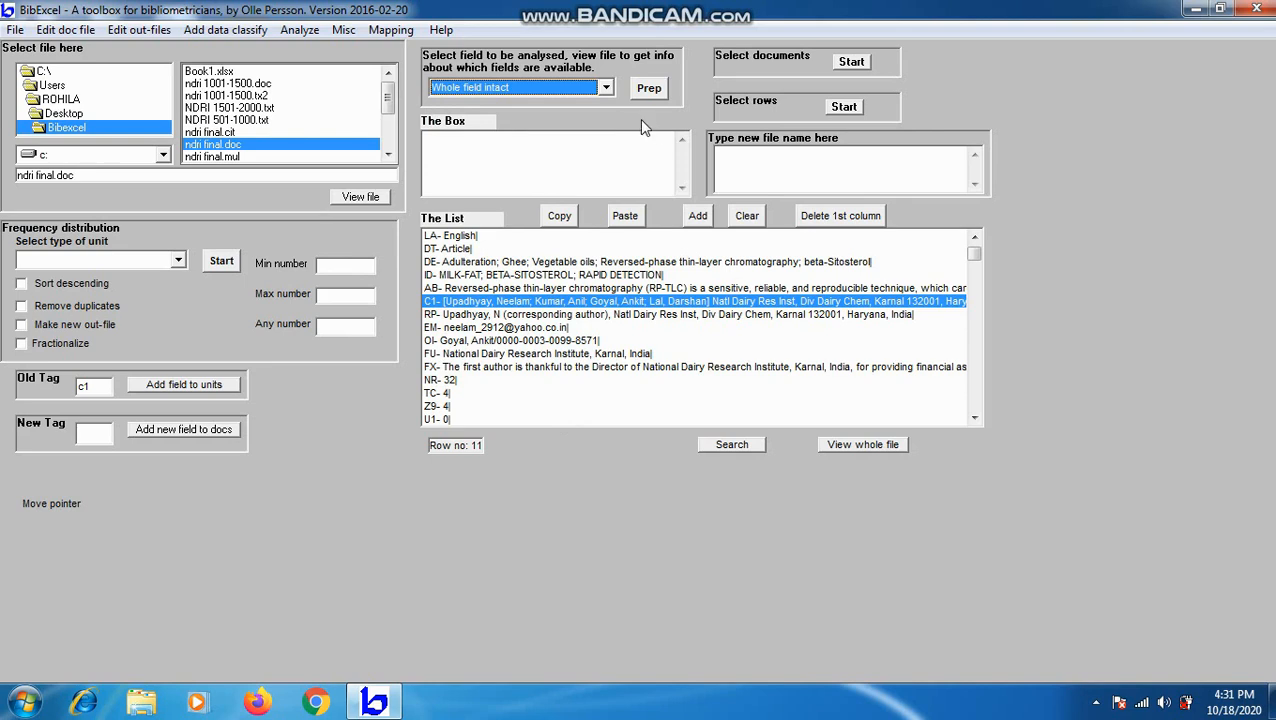
pyautogui.click(649, 89)
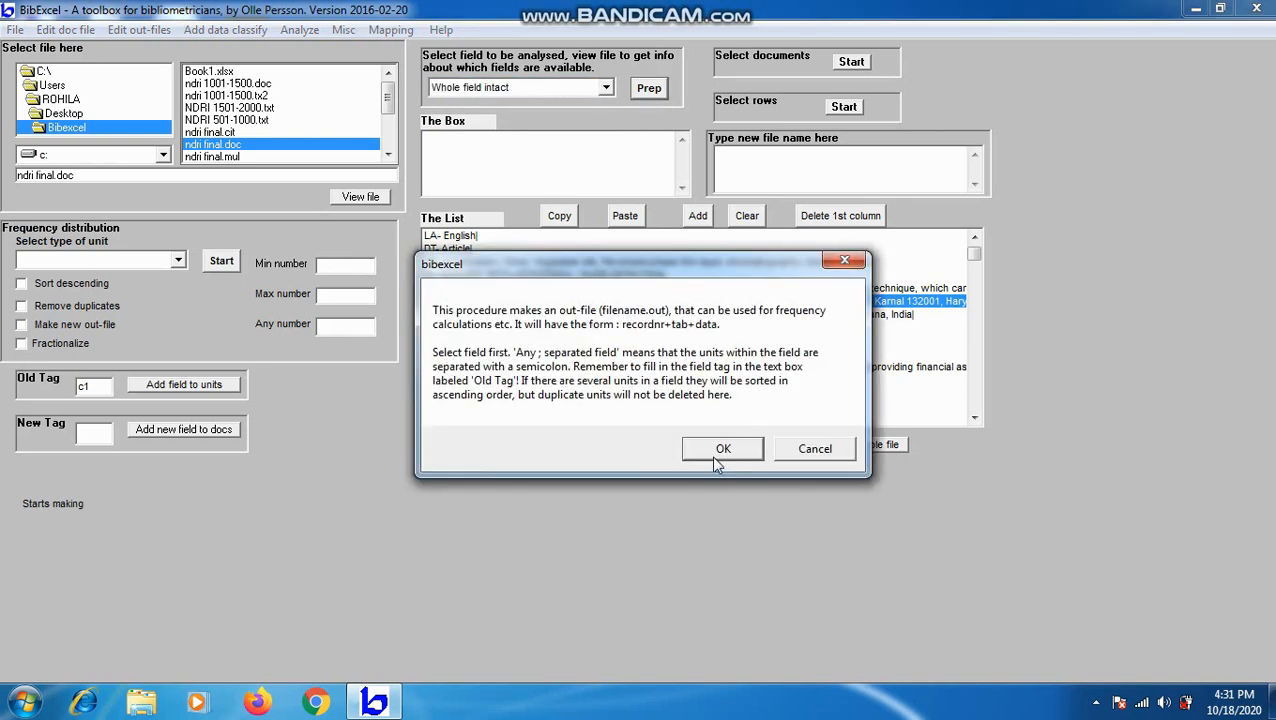
pyautogui.click(715, 457)
pyautogui.click(714, 410)
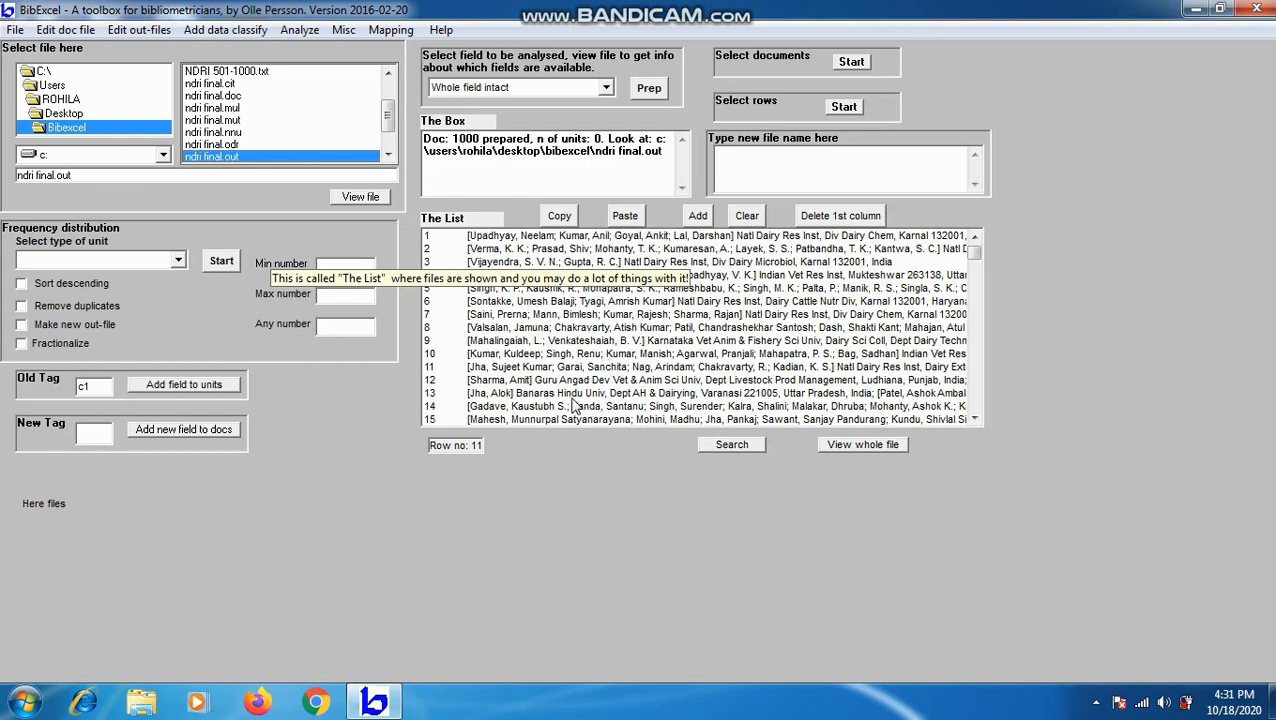
# Remove the bracketed author names from the whole-field c1 addresses in ndri final.out.
pyautogui.click(165, 33)
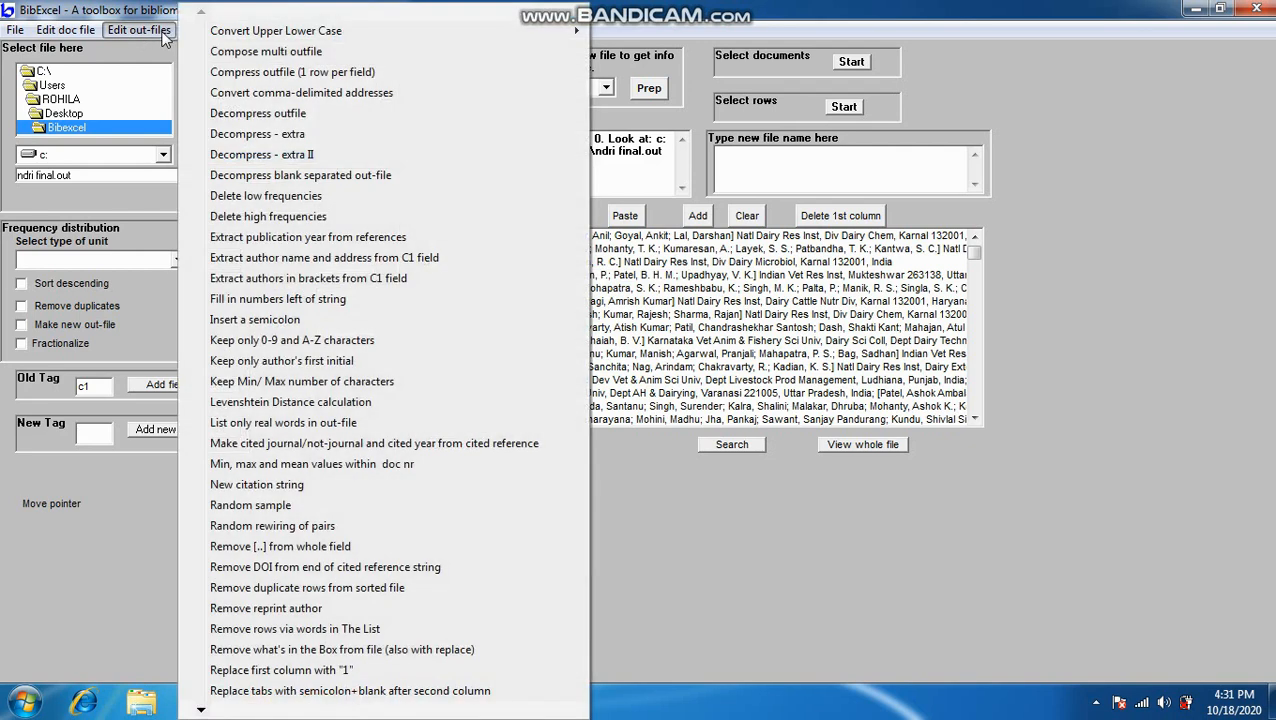
pyautogui.click(295, 550)
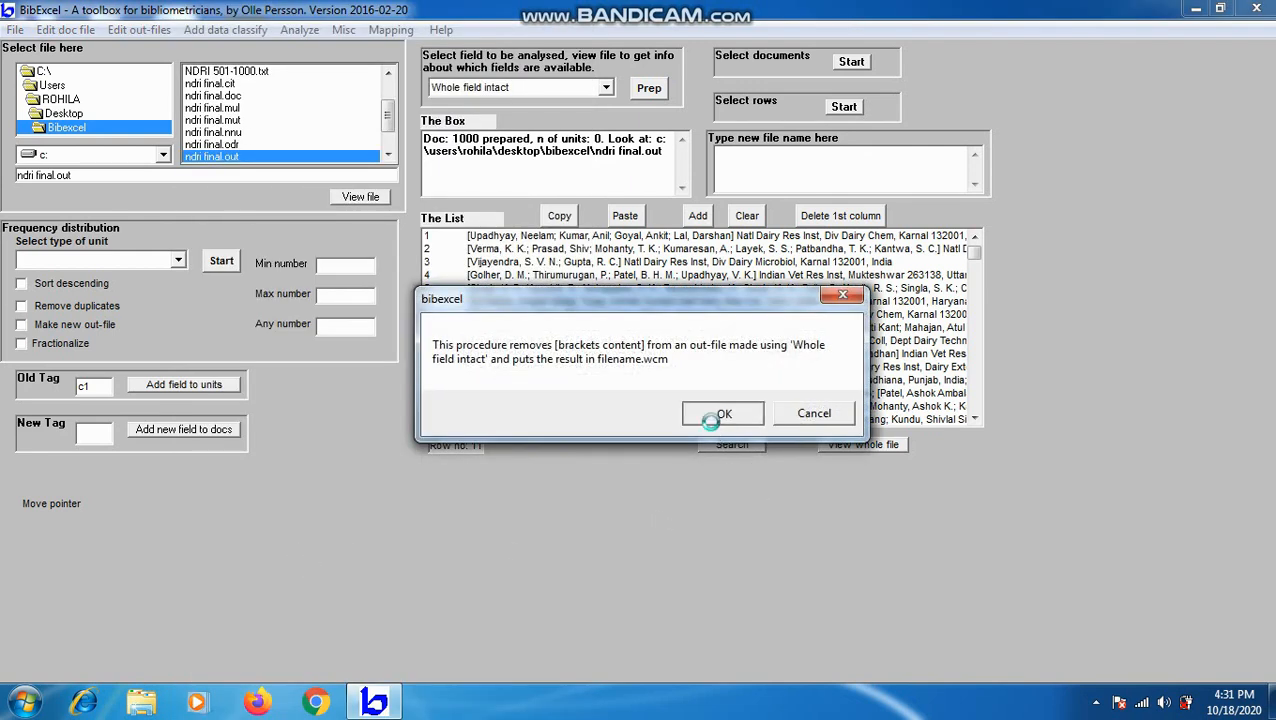
pyautogui.click(710, 414)
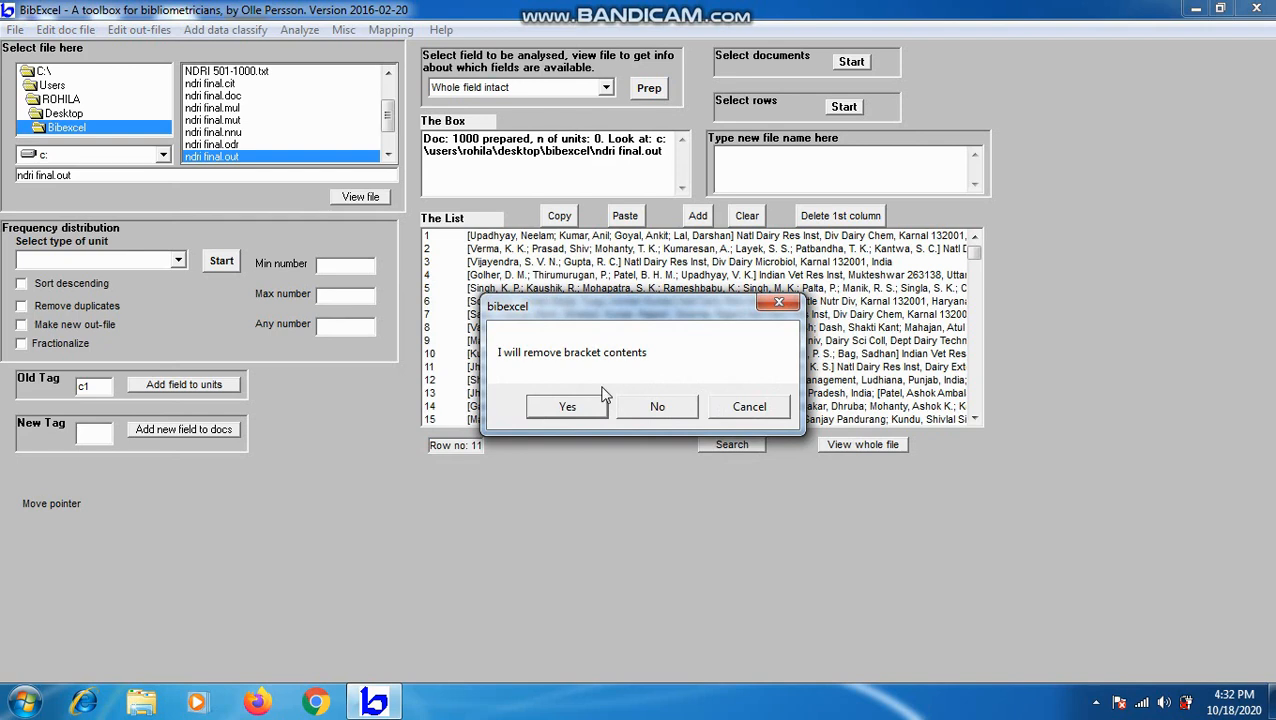
pyautogui.click(589, 413)
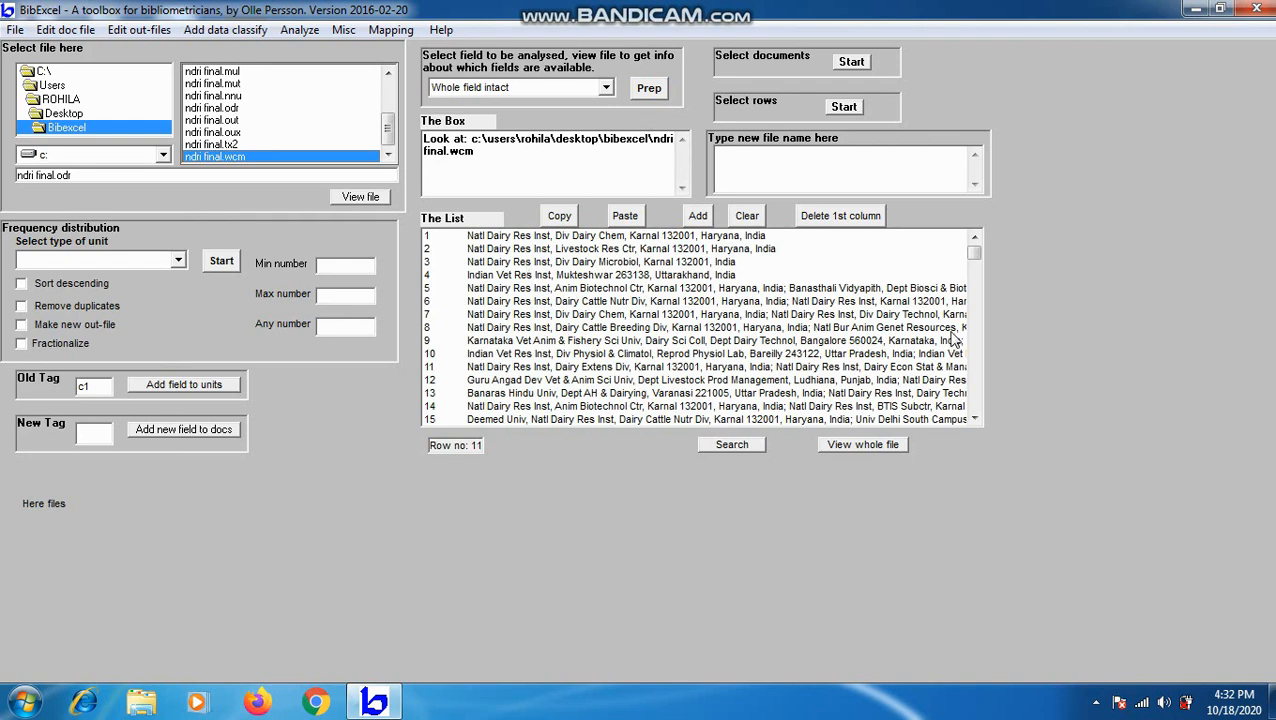
pyautogui.moveTo(975, 252)
pyautogui.mouseDown()
pyautogui.moveTo(973, 382)
pyautogui.moveTo(974, 250)
pyautogui.mouseUp()
# Calculate the whole-string frequency distribution of the addresses in ndri final.wcm, sorted descending, and look through the list.
pyautogui.click(170, 261)
pyautogui.click(60, 273)
pyautogui.click(28, 285)
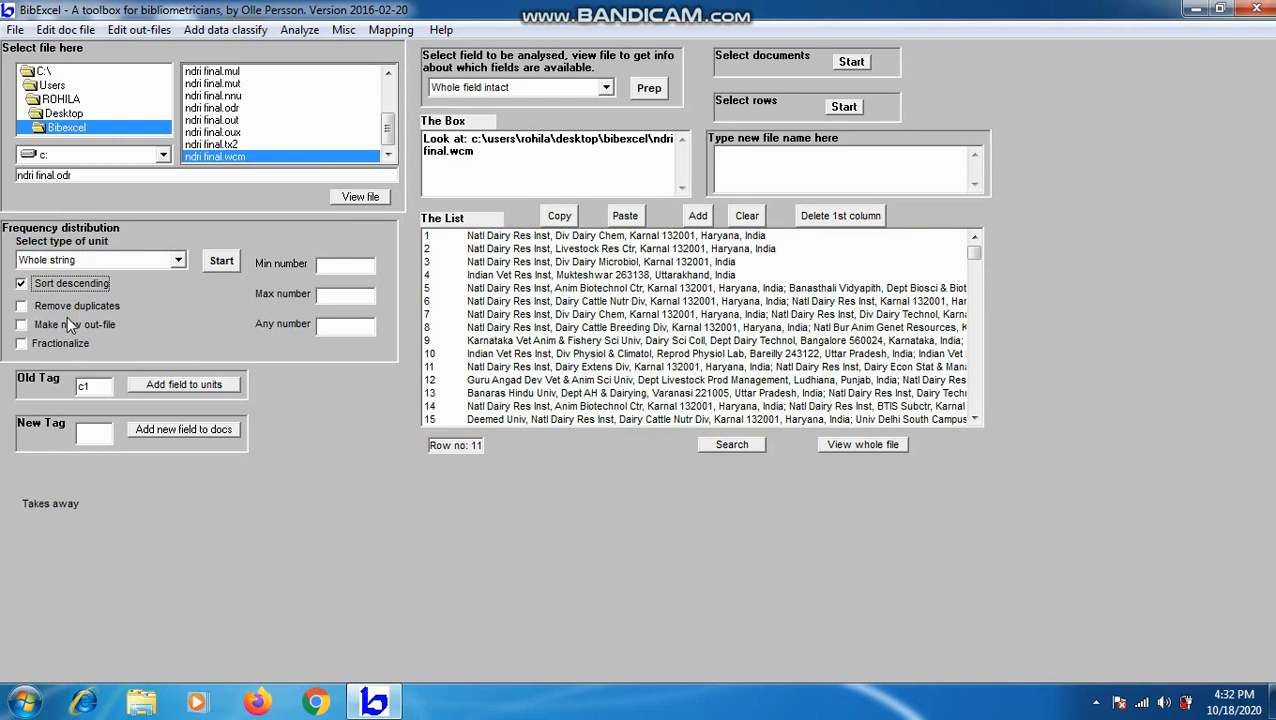
pyautogui.click(221, 261)
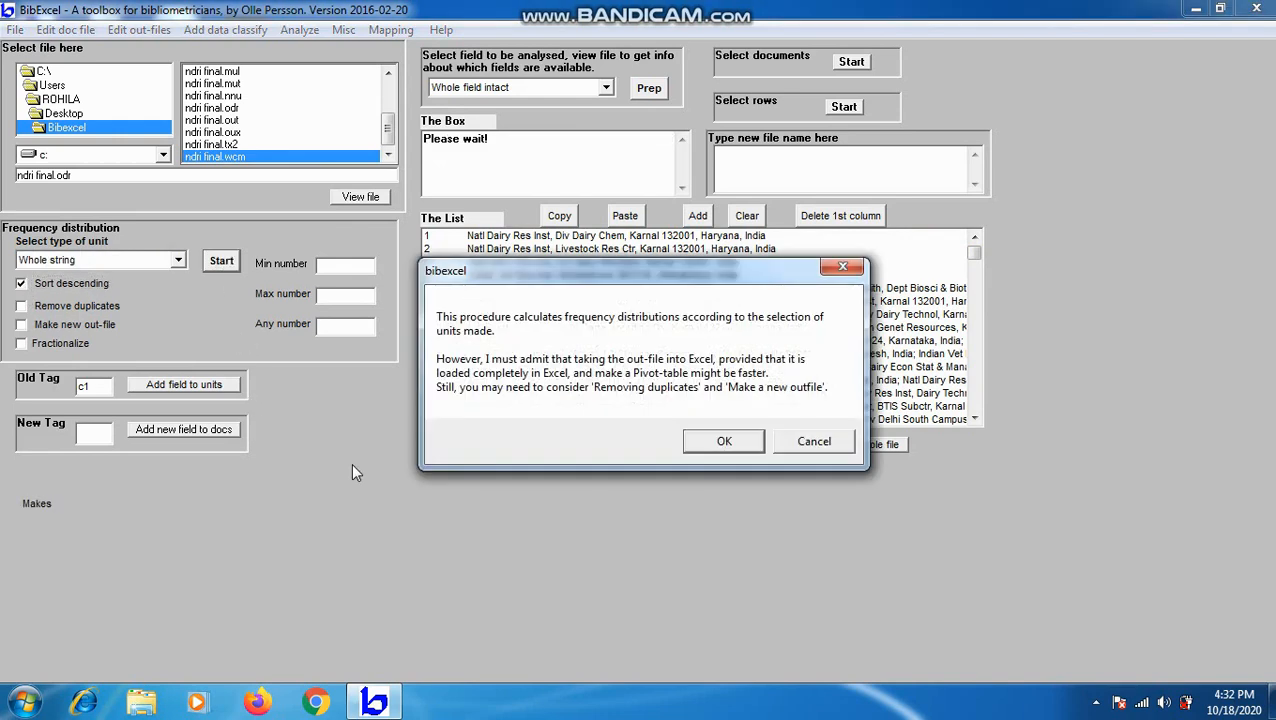
pyautogui.click(726, 447)
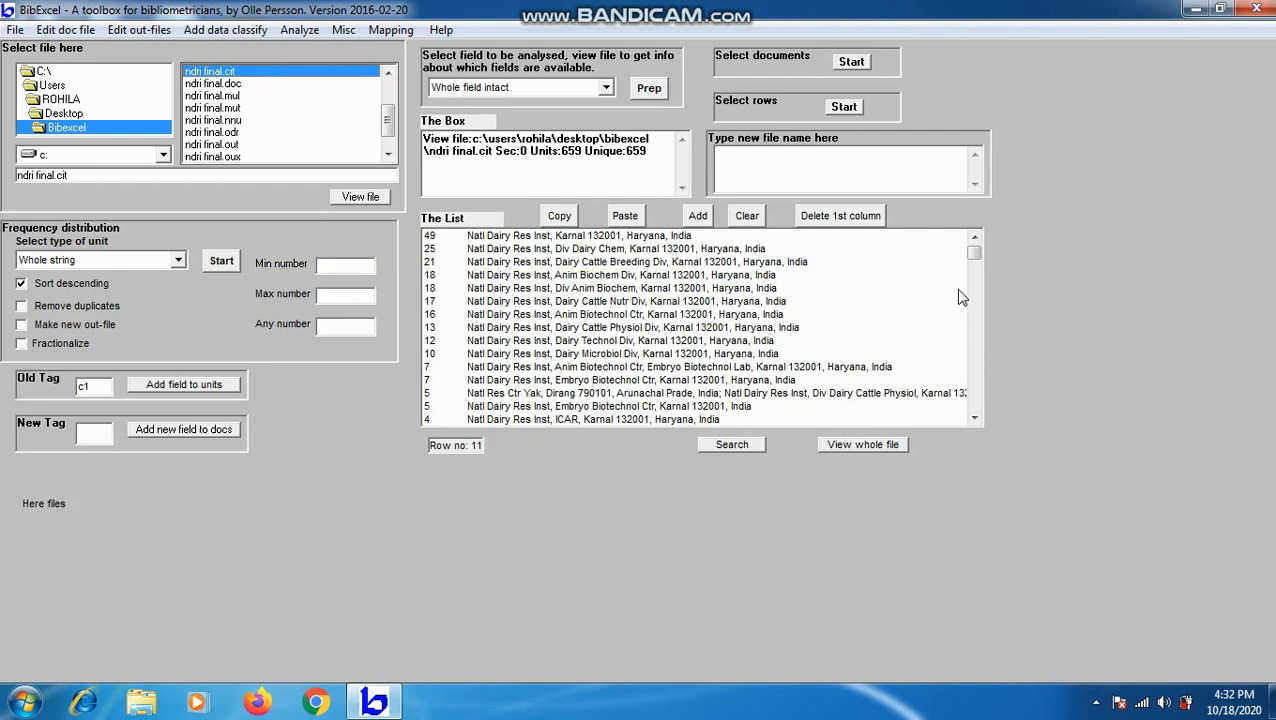
pyautogui.moveTo(974, 258); pyautogui.dragTo(971, 399)
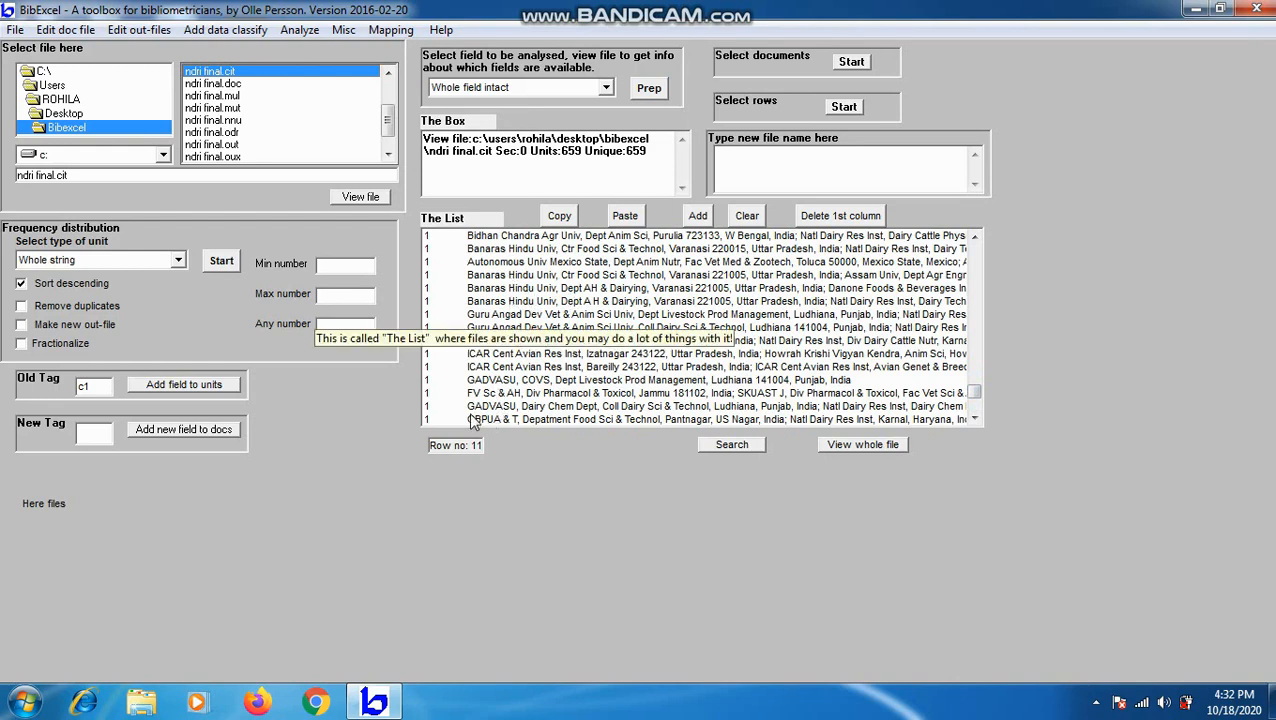
pyautogui.moveTo(973, 392); pyautogui.dragTo(975, 245)
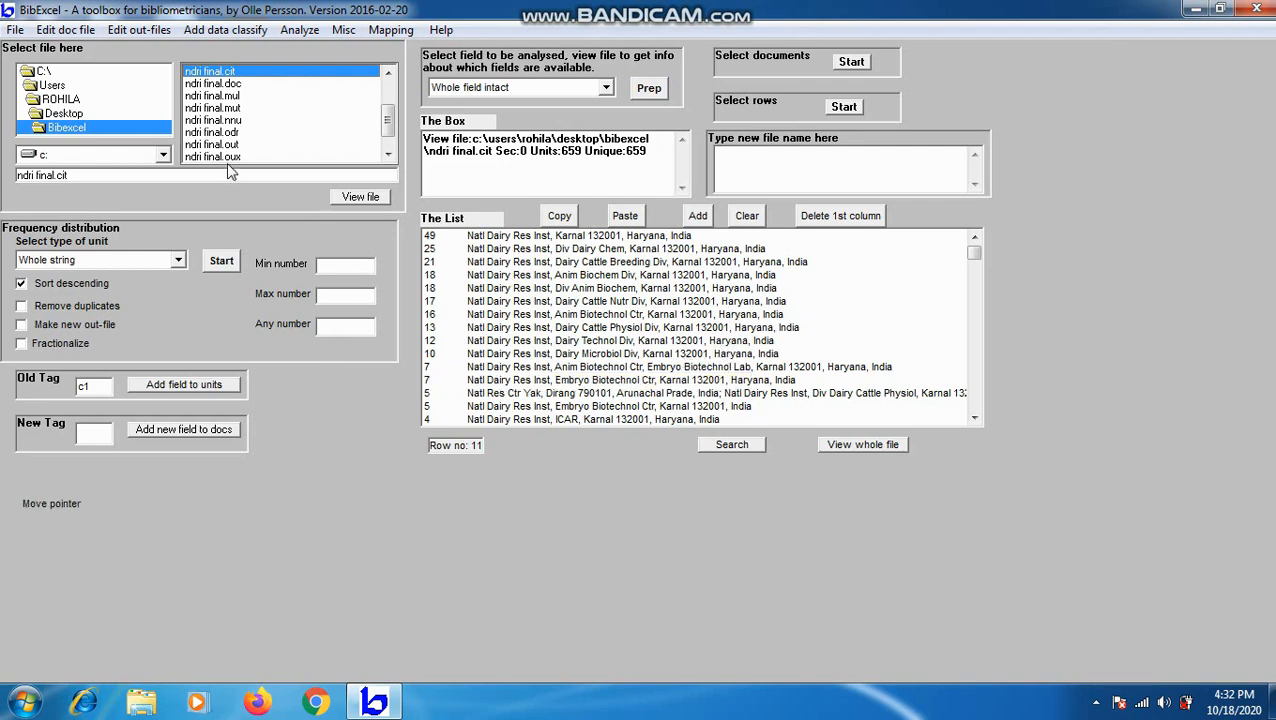
# View ndri final.doc and remake its c1 out-file with the whole field intact, overwriting ndri final.out.
pyautogui.click(220, 86)
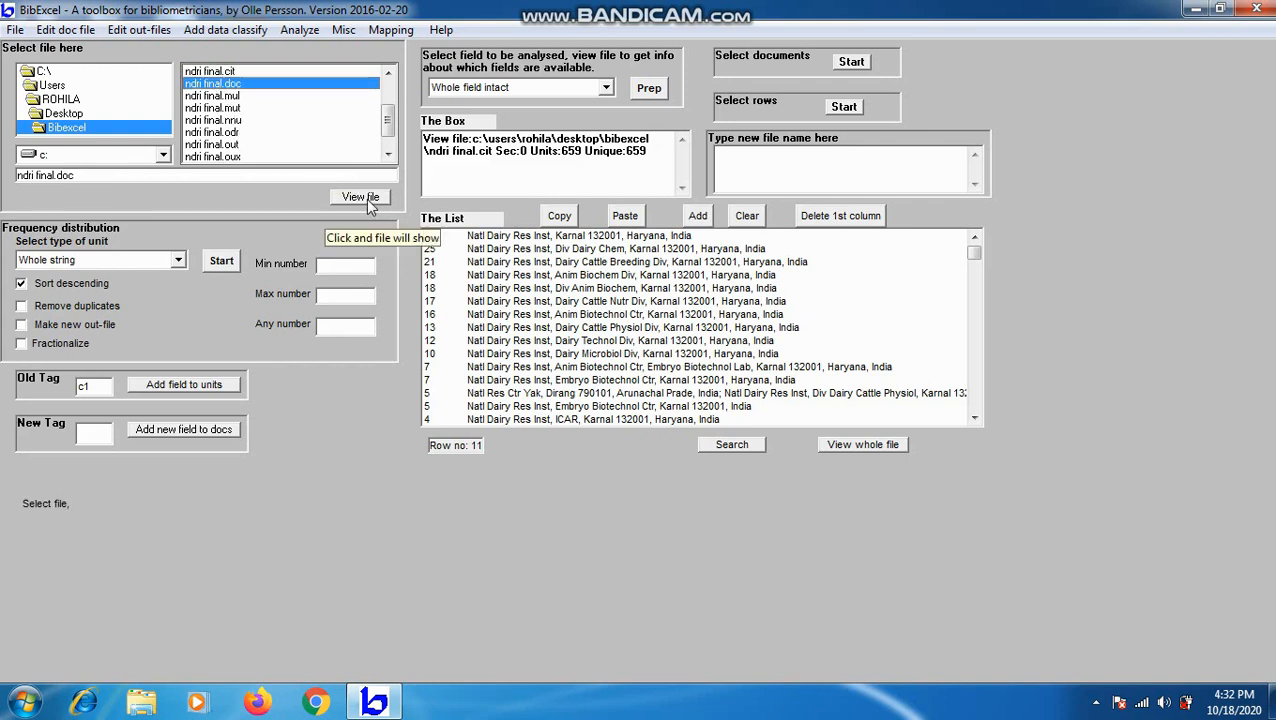
pyautogui.click(362, 198)
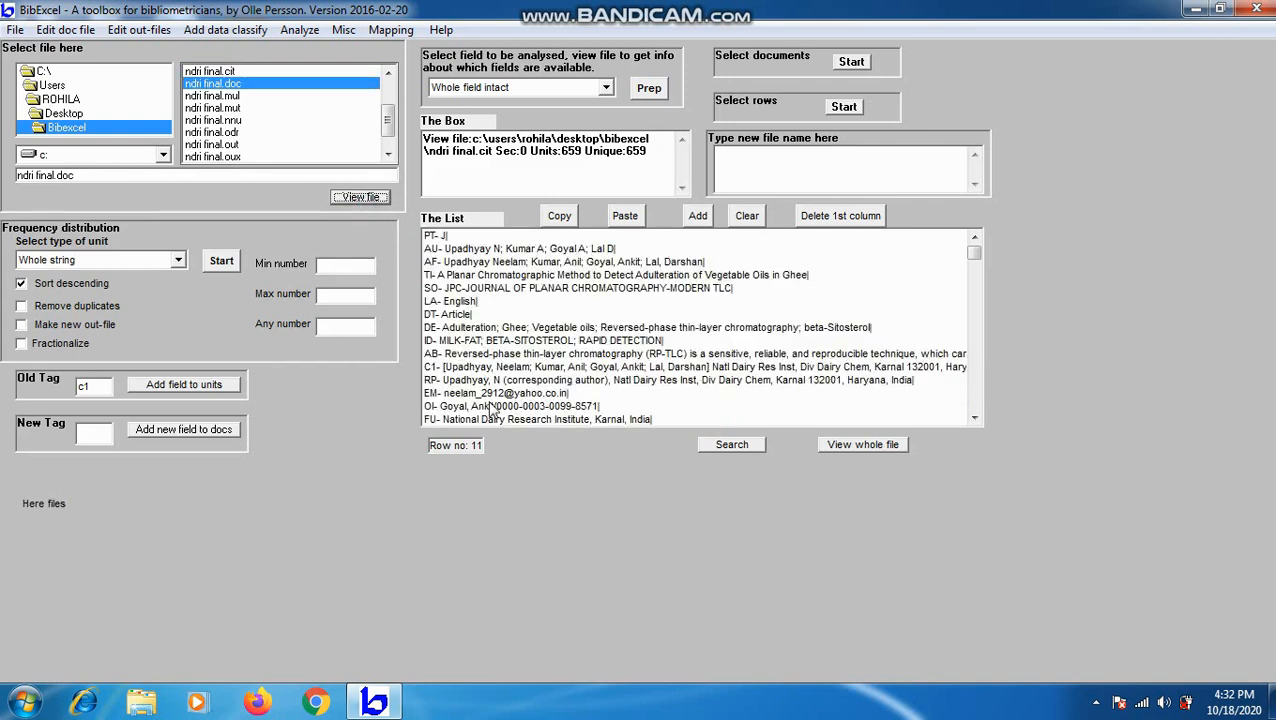
pyautogui.click(648, 89)
pyautogui.click(730, 446)
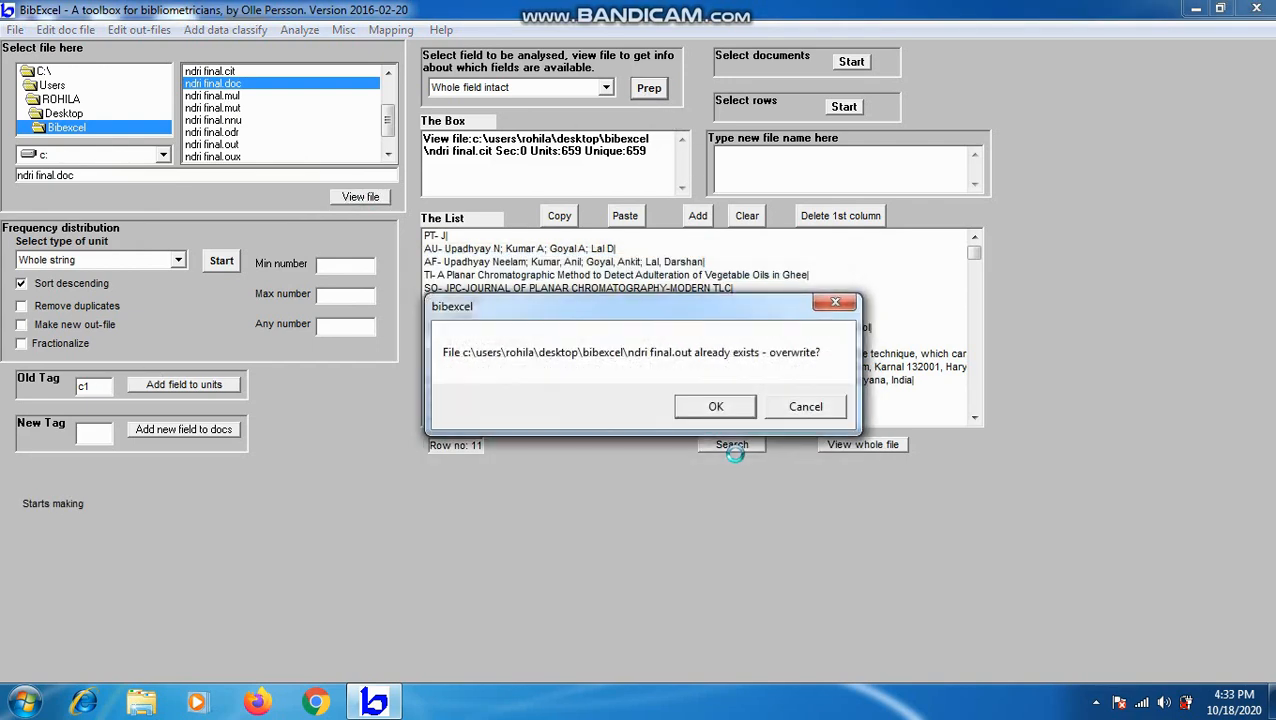
pyautogui.click(727, 413)
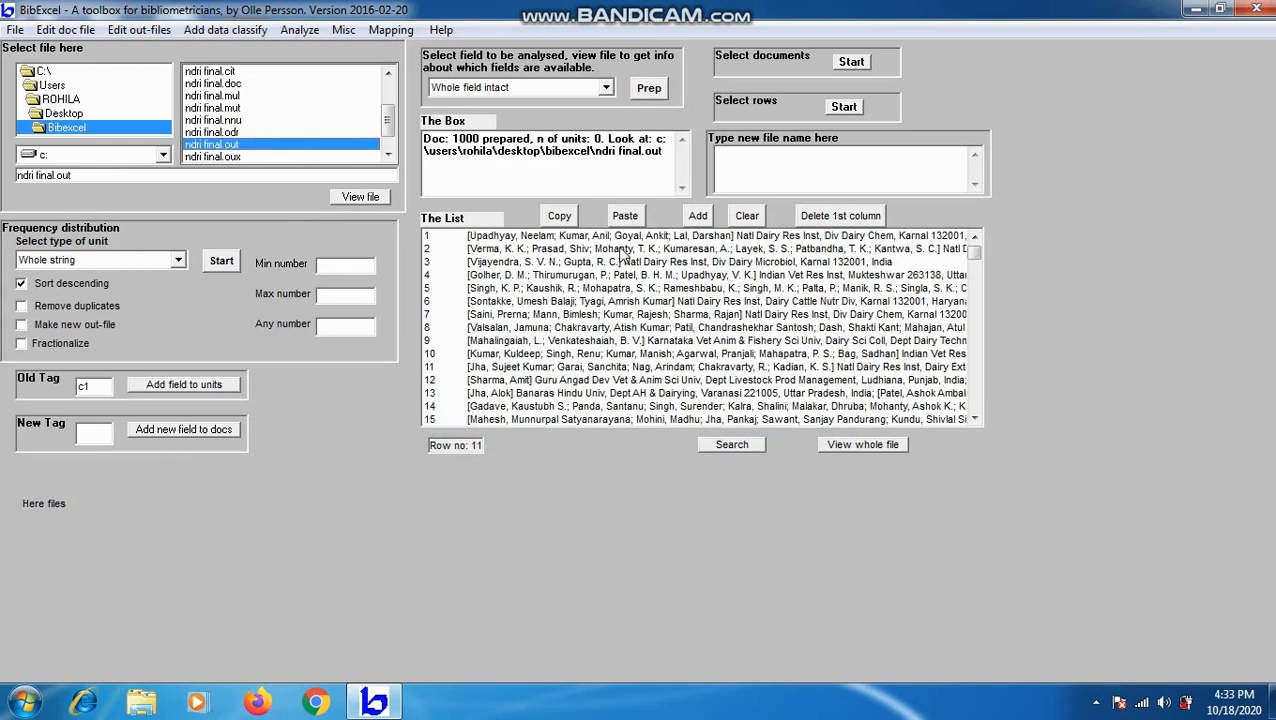
# Strip the bracket contents from the remade ndri final.out to regenerate the address-only ndri final.wcm.
pyautogui.click(155, 30)
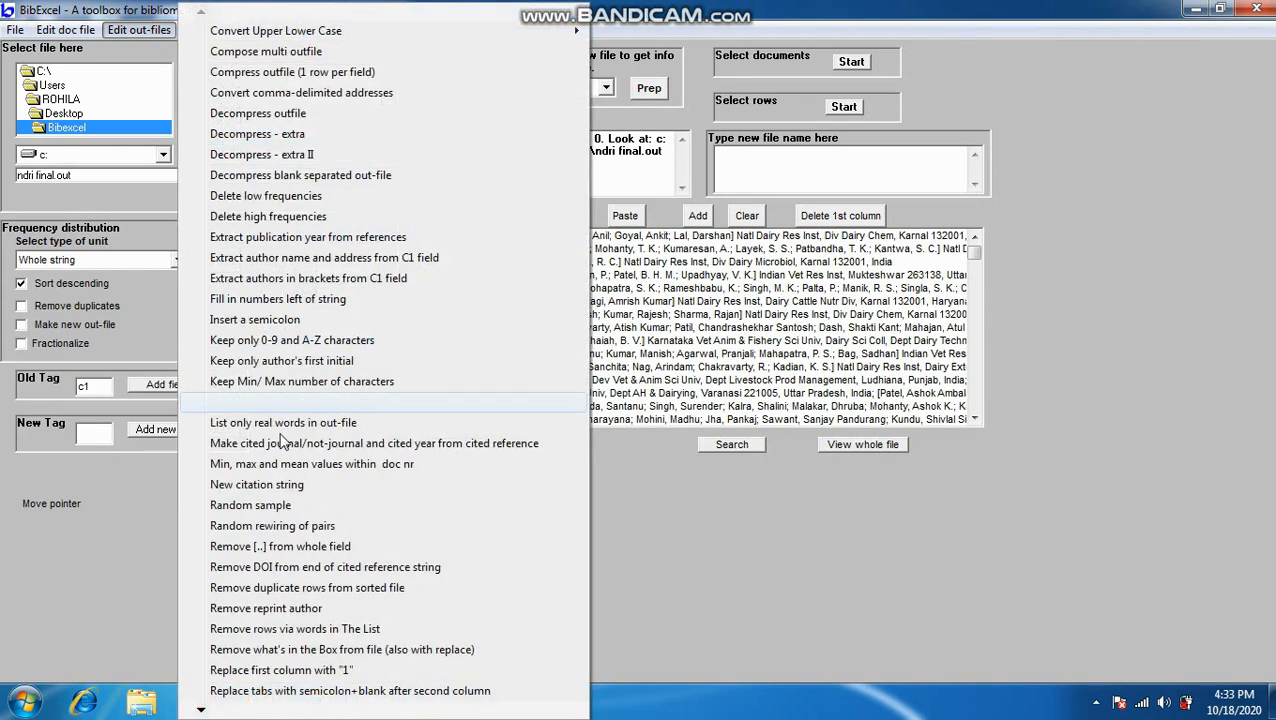
pyautogui.click(260, 548)
pyautogui.click(698, 421)
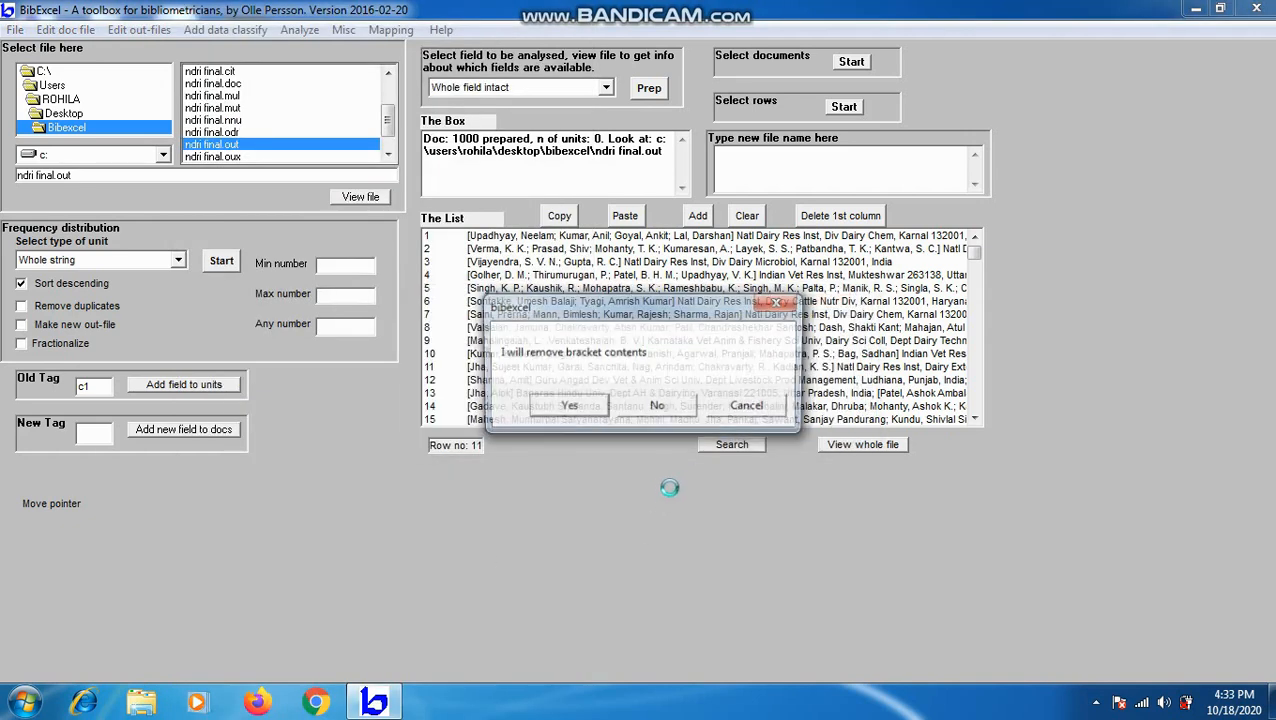
pyautogui.press('Return')
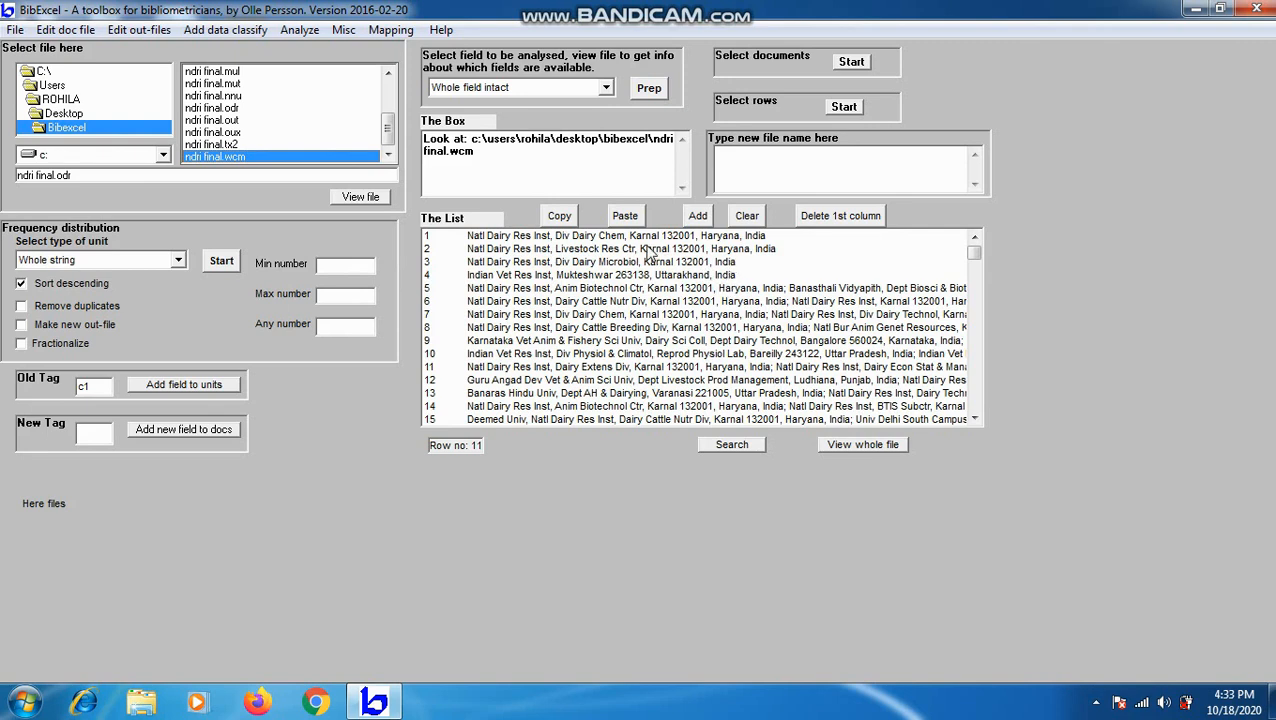
# Decompress the ndri final.wcm out-file, accepting that units are separated by a tab instead of a semicolon.
pyautogui.click(160, 31)
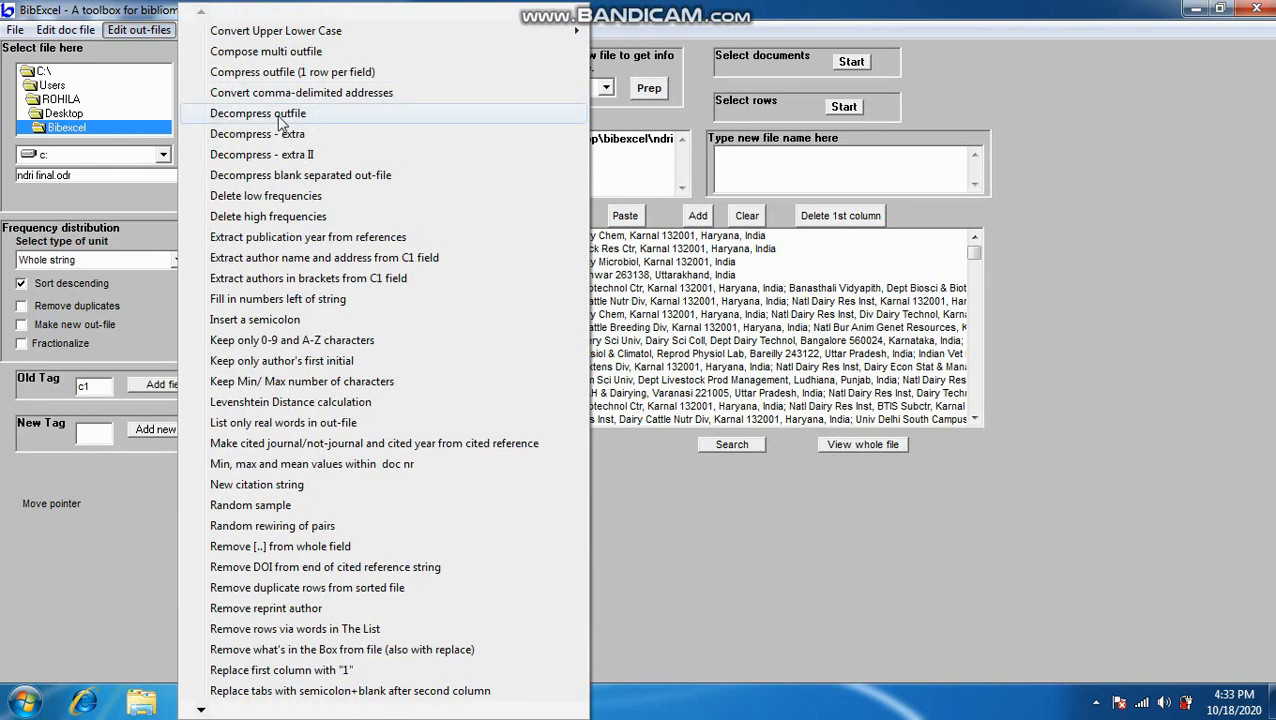
pyautogui.click(330, 117)
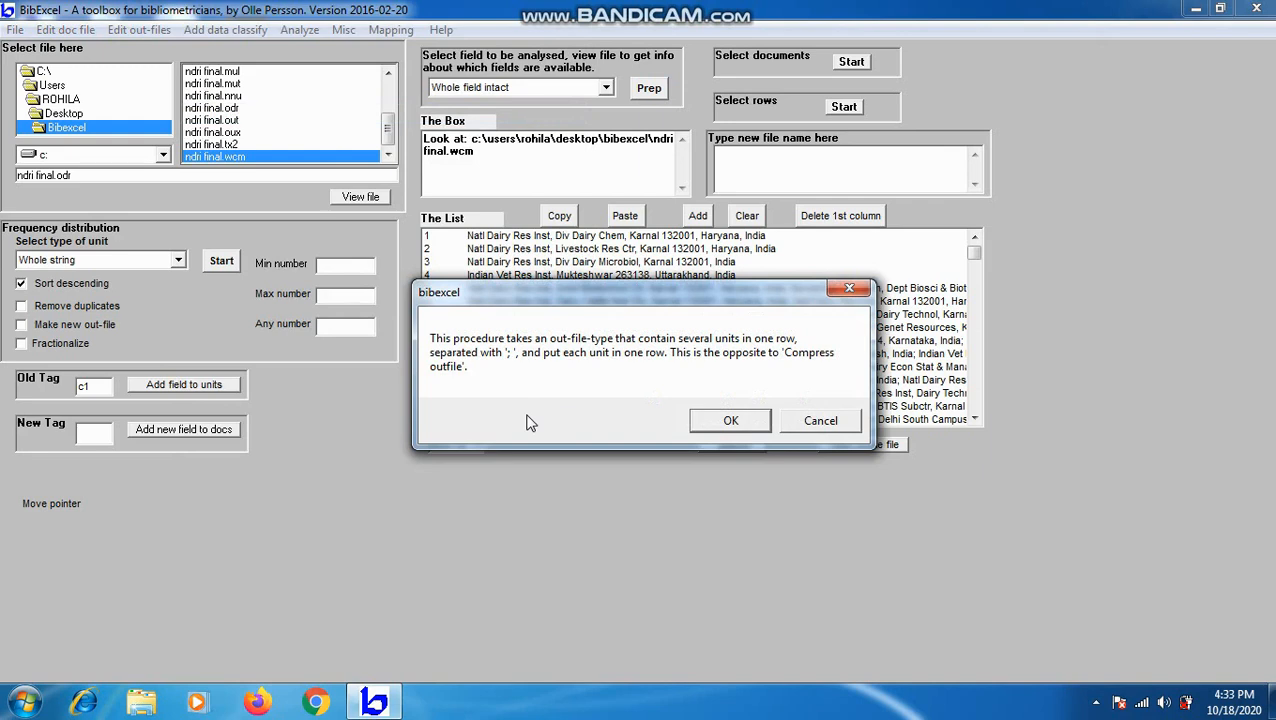
pyautogui.click(731, 421)
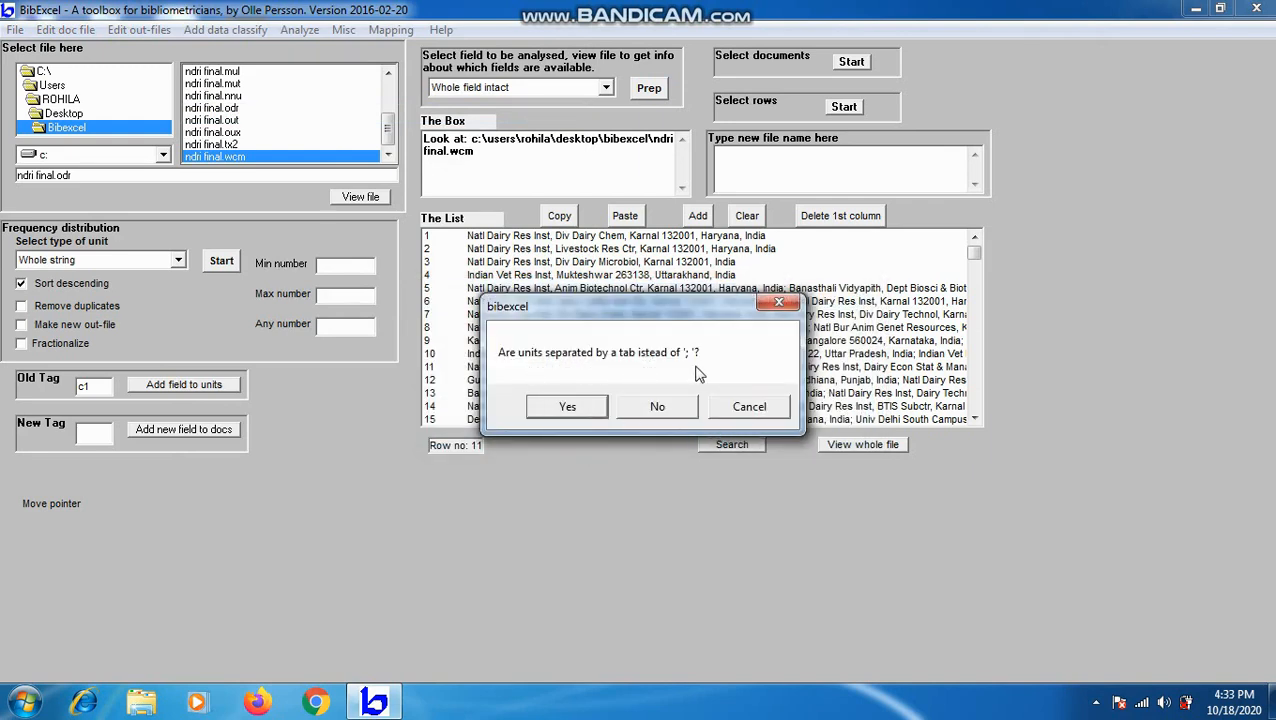
pyautogui.click(568, 406)
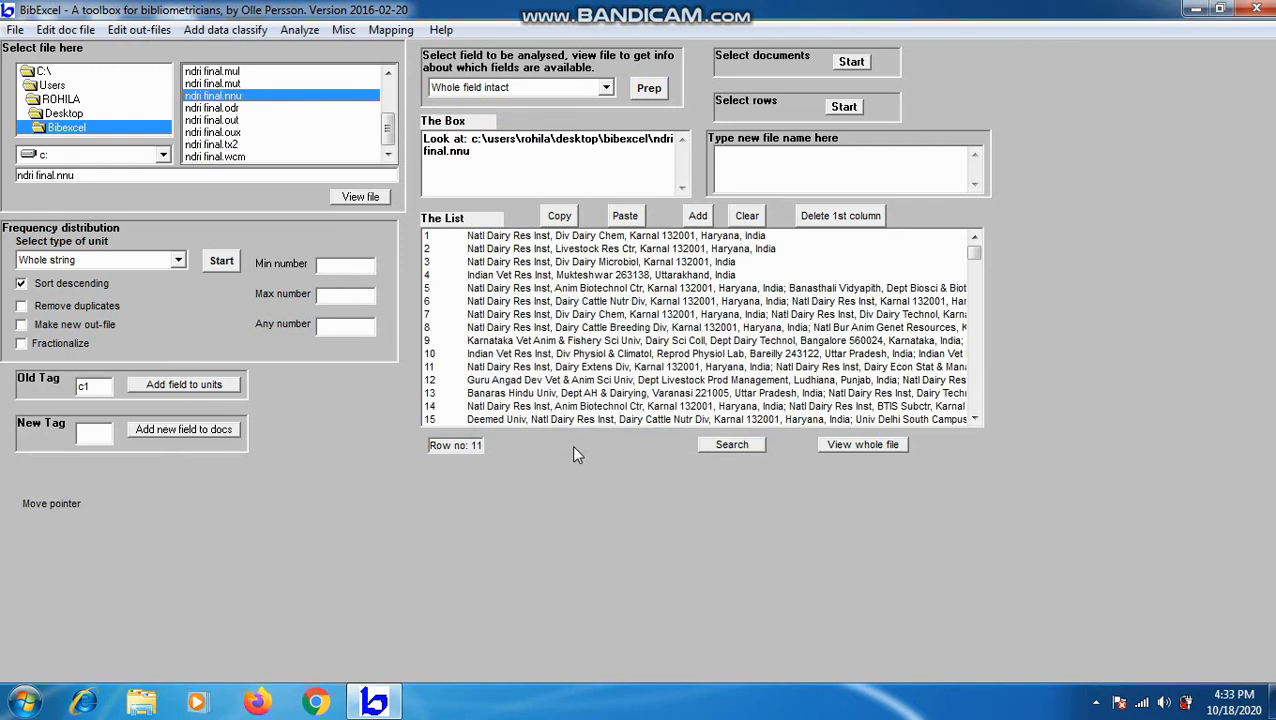
# Convert the comma-delimited addresses in ndri final.nnu to the slash-separated format.
pyautogui.click(149, 33)
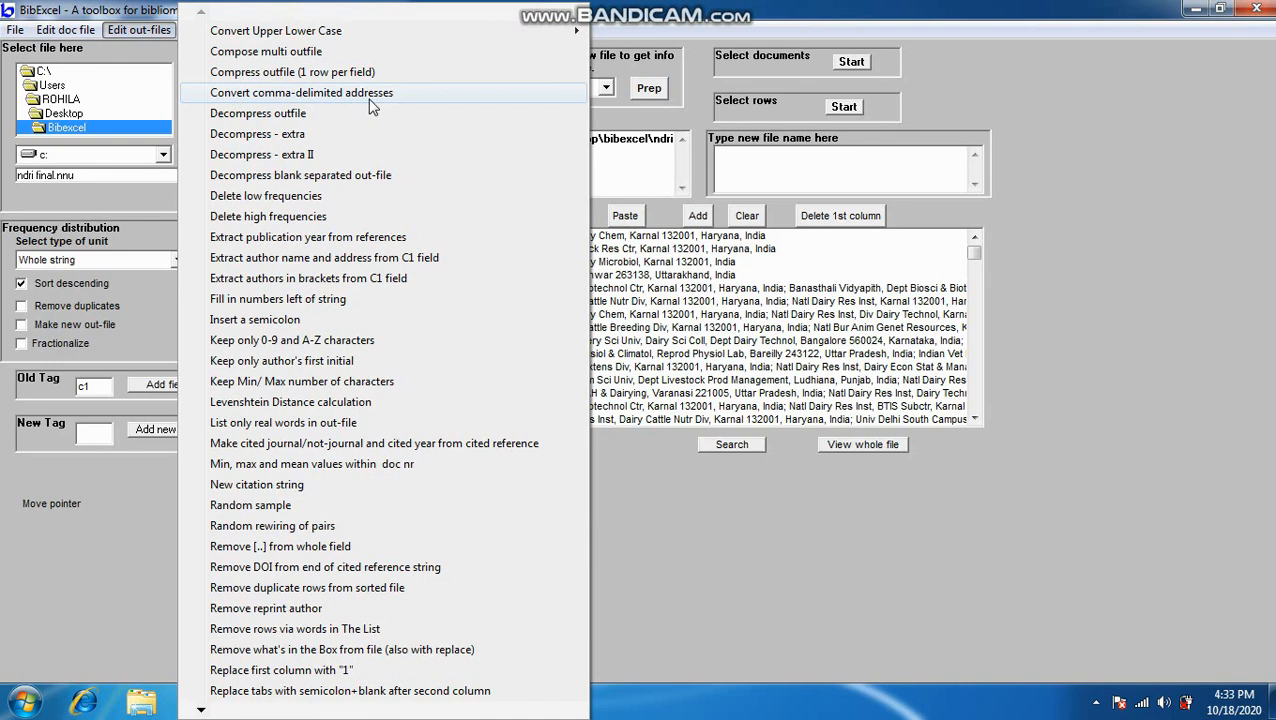
pyautogui.click(316, 93)
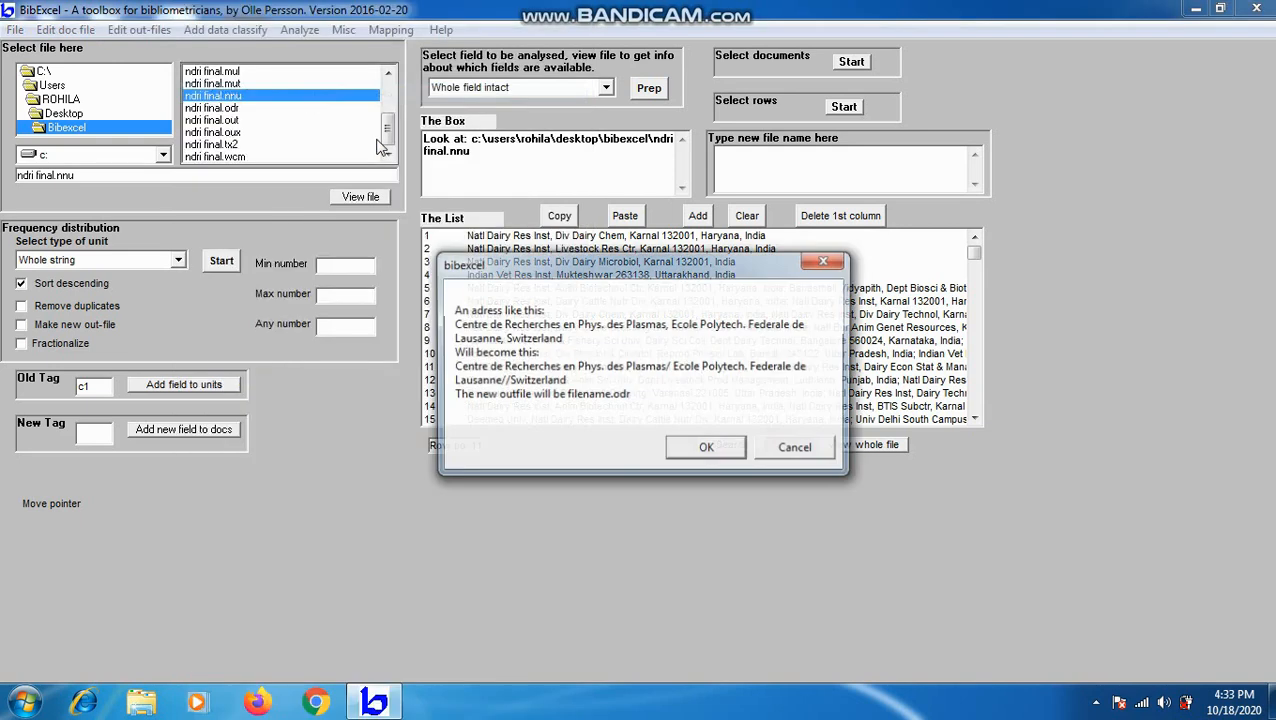
pyautogui.click(686, 447)
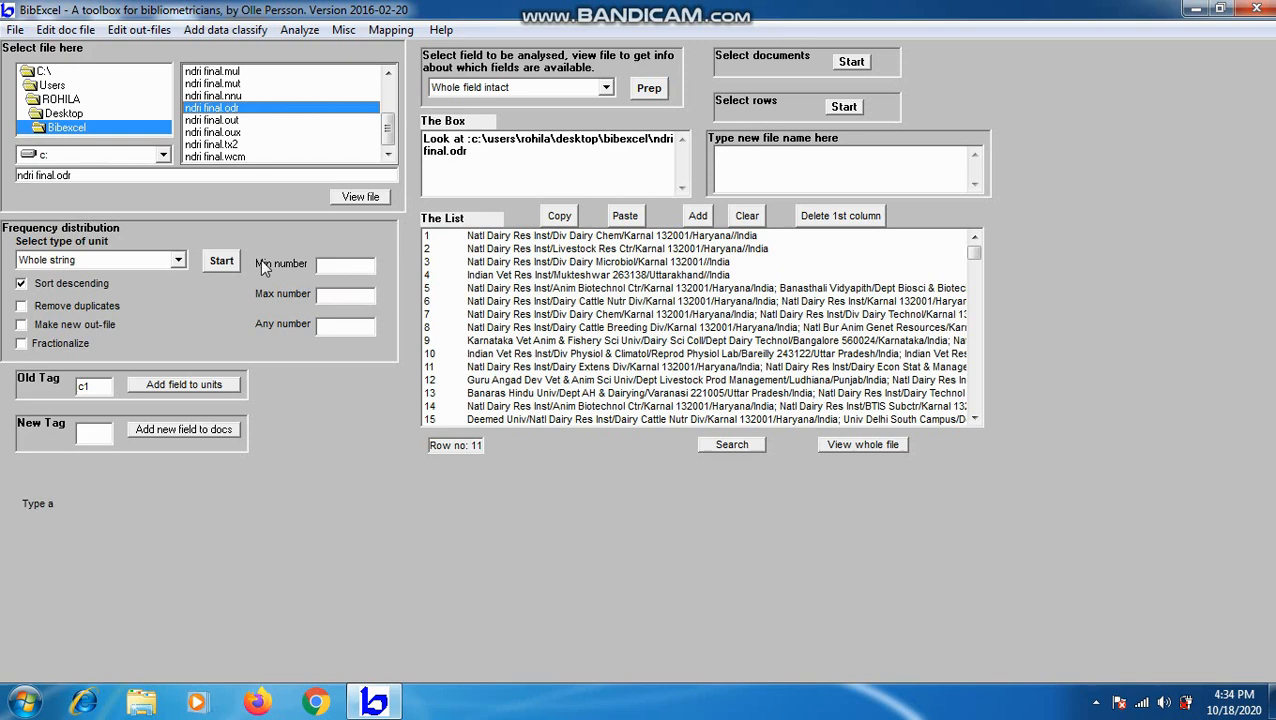
# Make a new out-file of Country units from ndri final.odr, with duplicates removed and descending sort off.
pyautogui.click(181, 258)
pyautogui.scroll(-2, 179, 300)
pyautogui.scroll(-3, 181, 340)
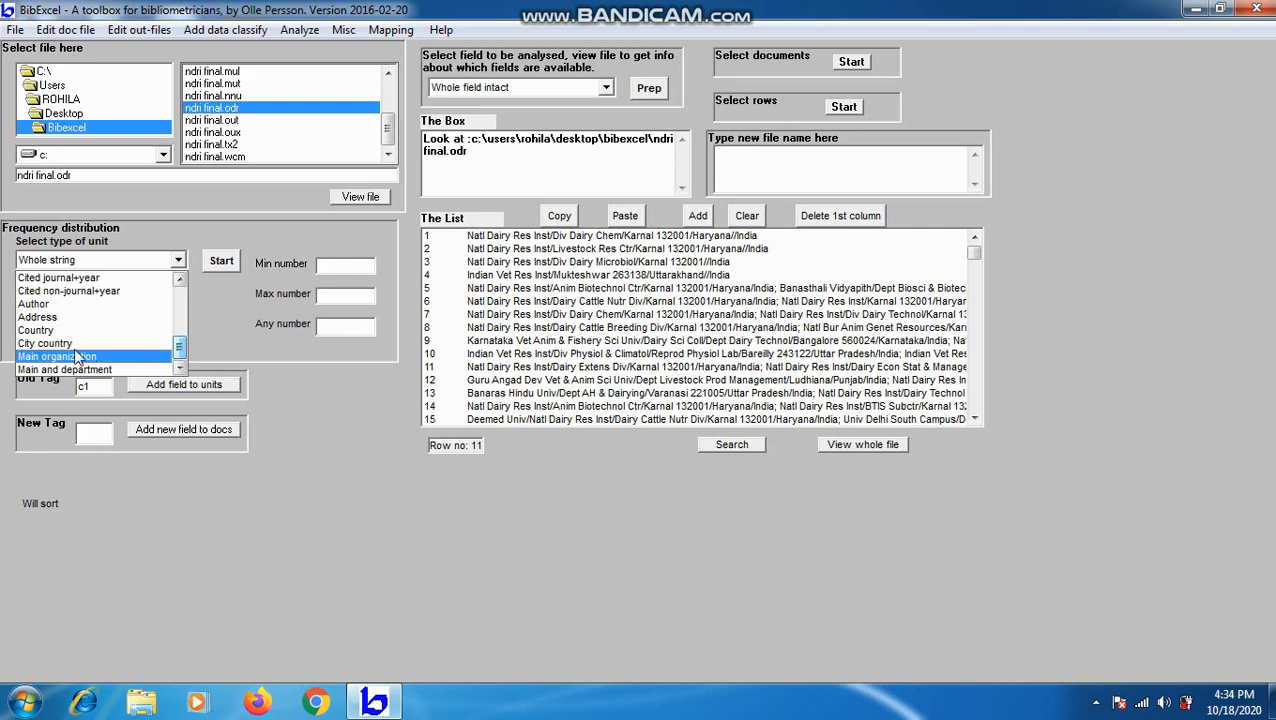
pyautogui.click(40, 333)
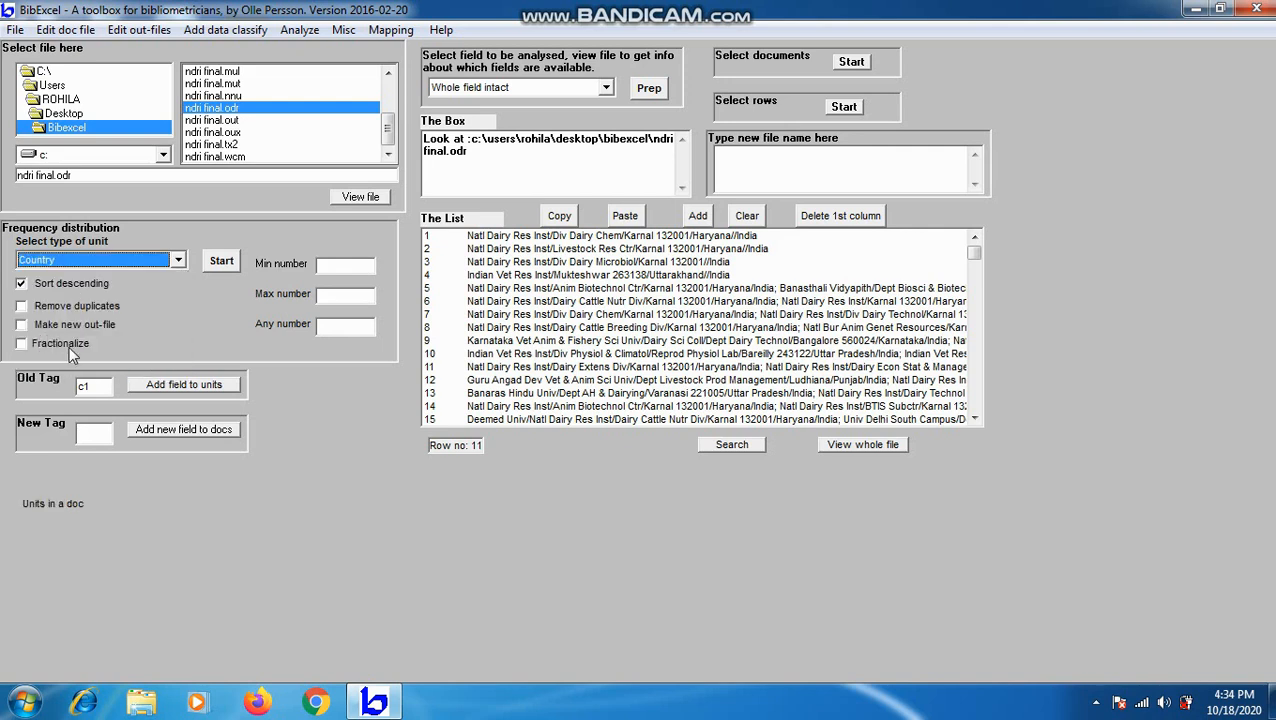
pyautogui.click(22, 284)
pyautogui.click(22, 306)
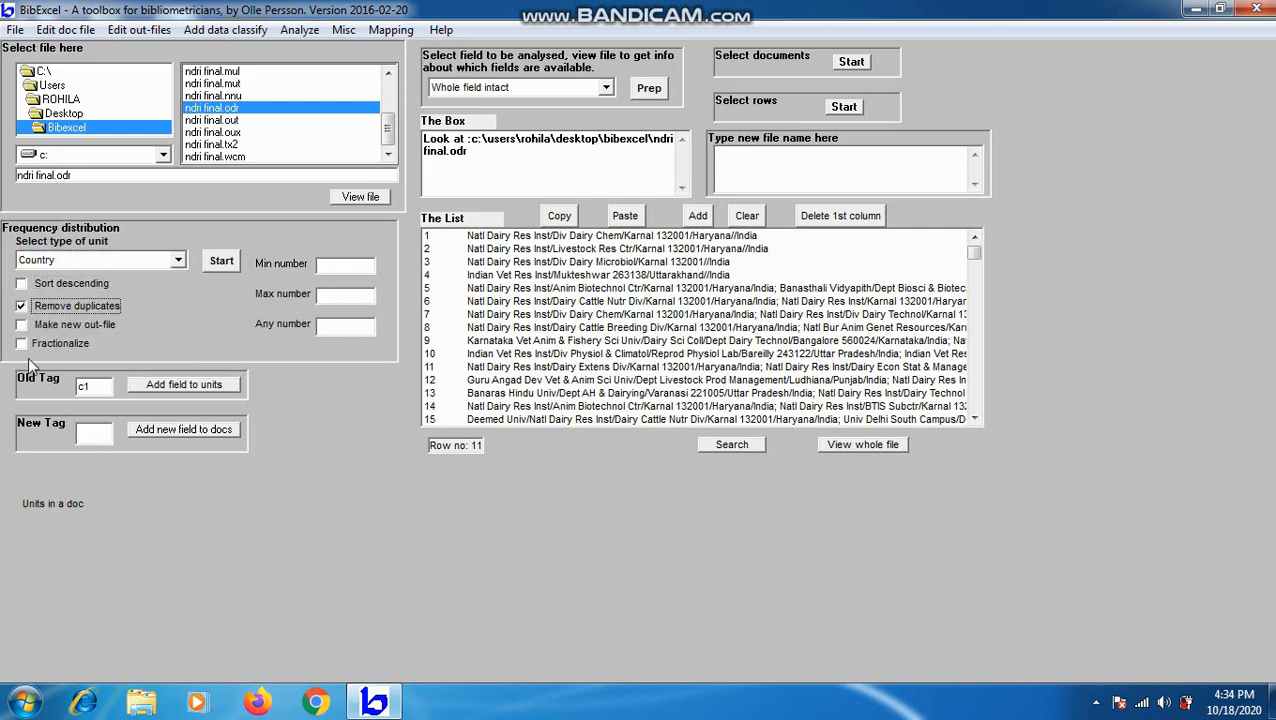
pyautogui.click(21, 325)
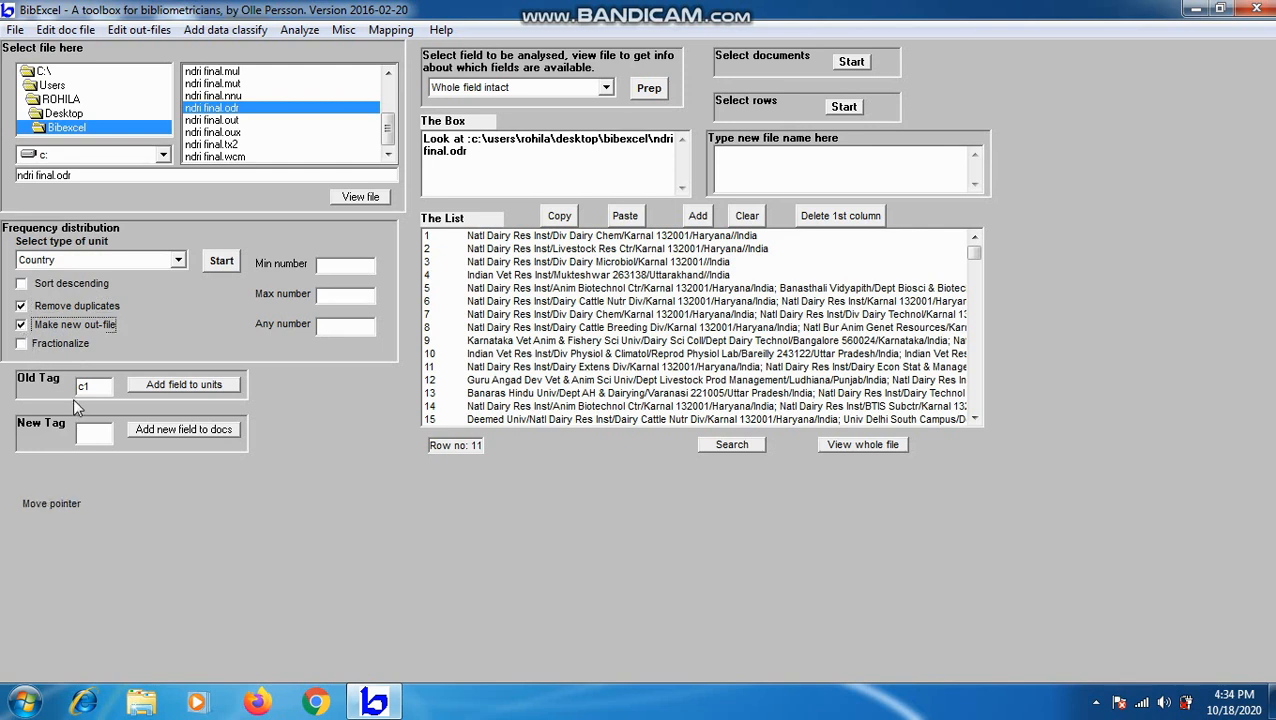
pyautogui.click(226, 266)
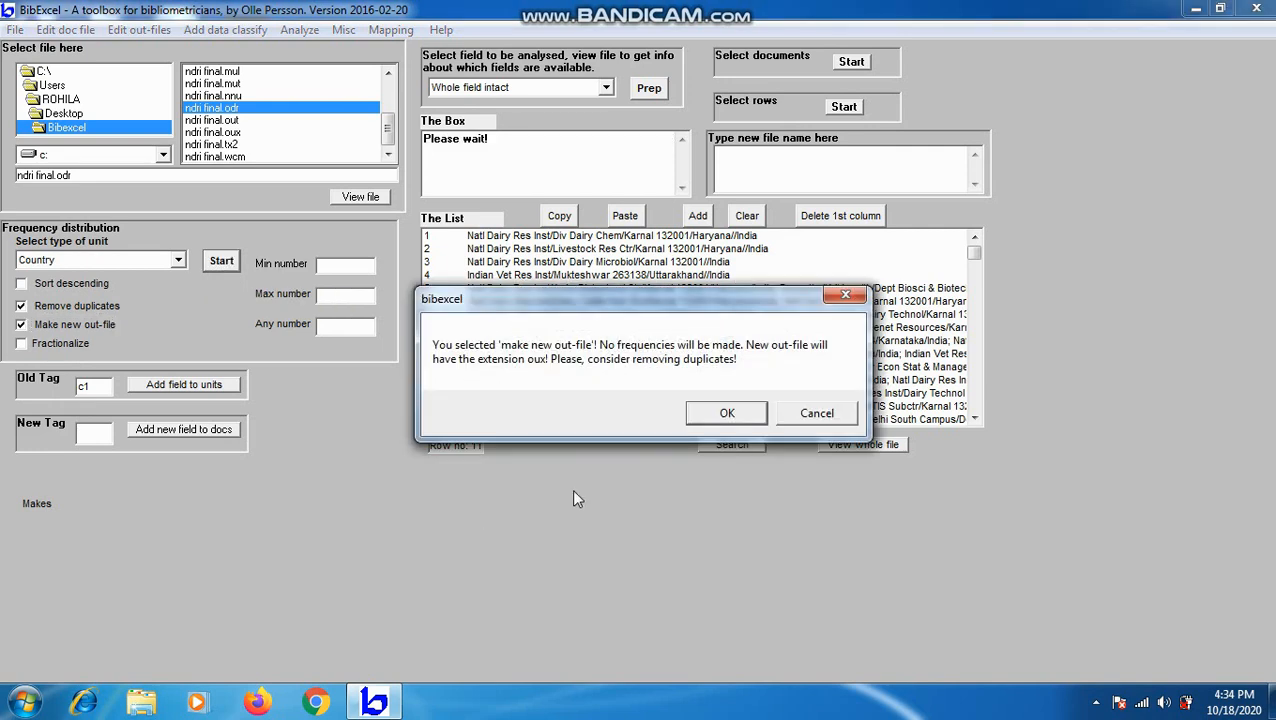
pyautogui.click(710, 422)
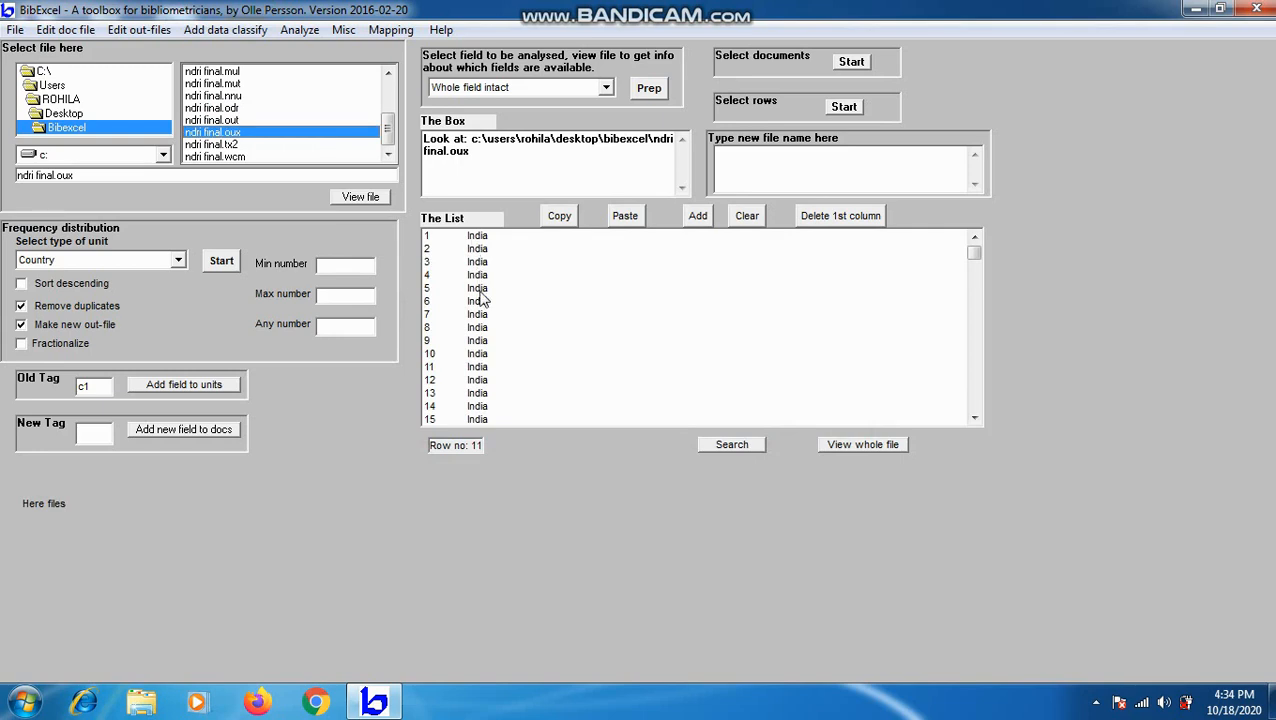
pyautogui.moveTo(978, 256)
pyautogui.mouseDown()
pyautogui.moveTo(974, 379)
pyautogui.moveTo(969, 241)
pyautogui.mouseUp()
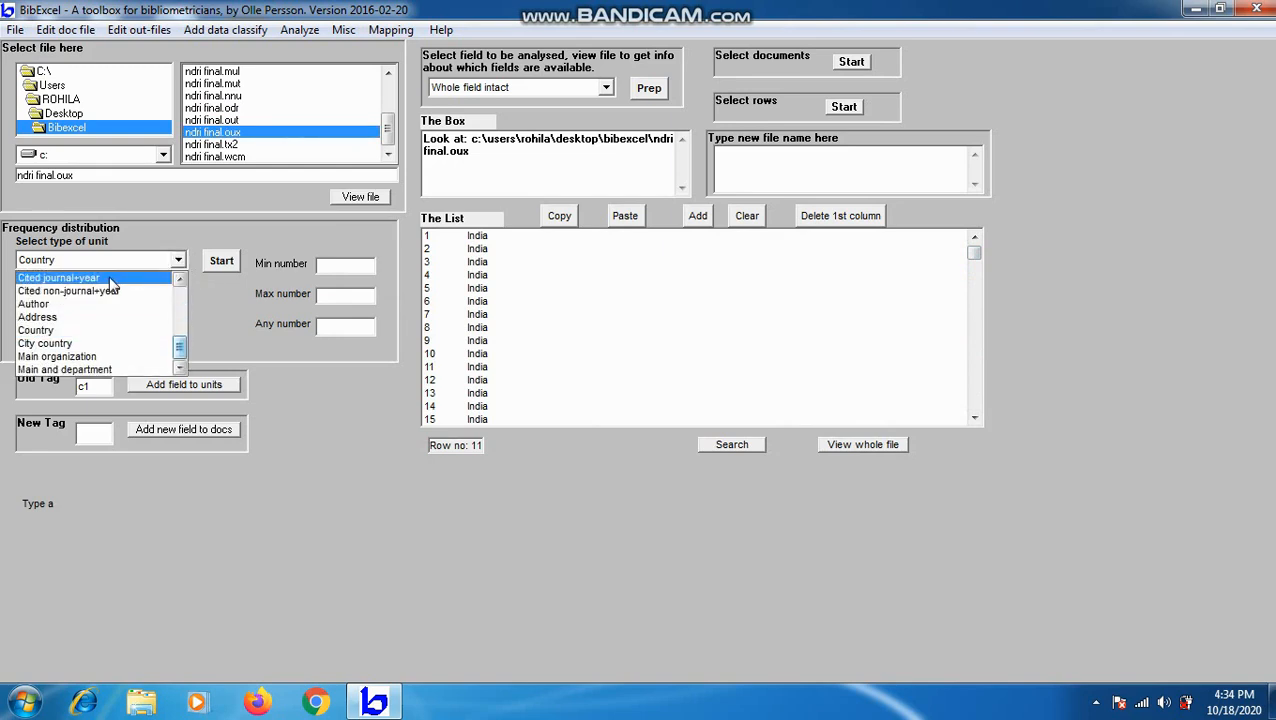
# Calculate the whole-string frequency distribution of the countries in ndri final.oux, sorted descending, without making a new out-file.
pyautogui.scroll(5, 180, 335)
pyautogui.click(87, 279)
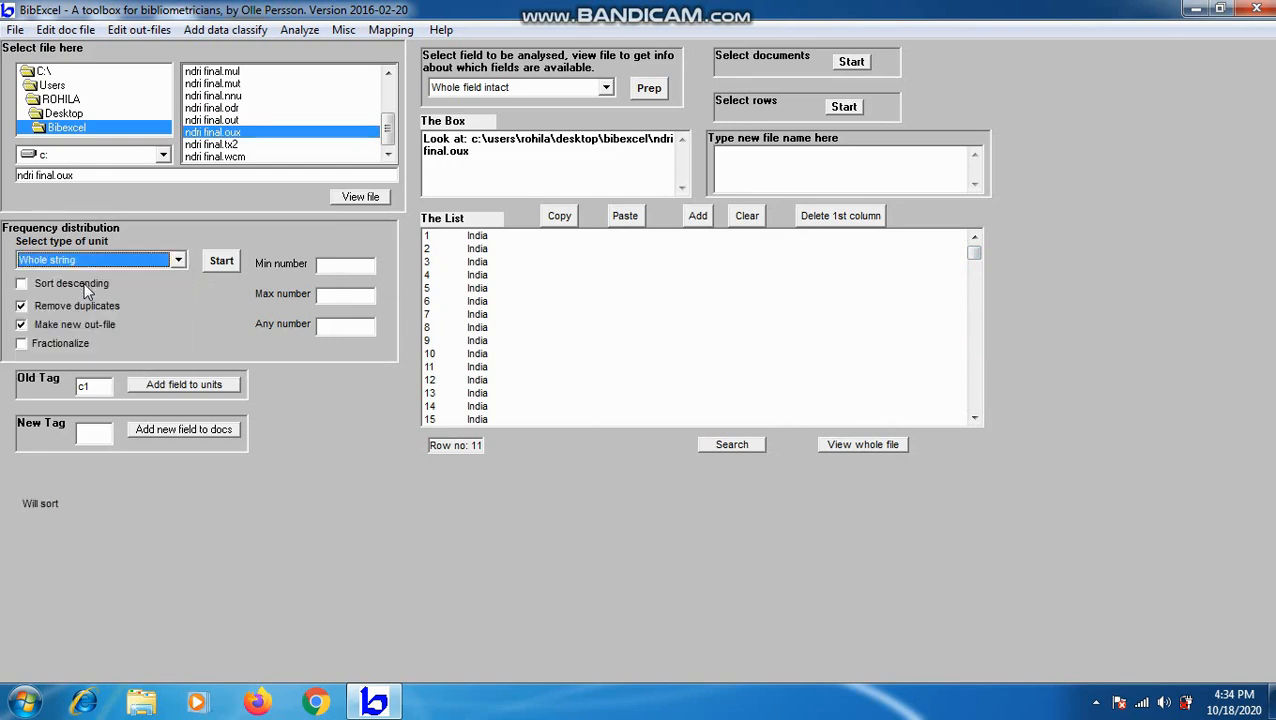
pyautogui.click(22, 285)
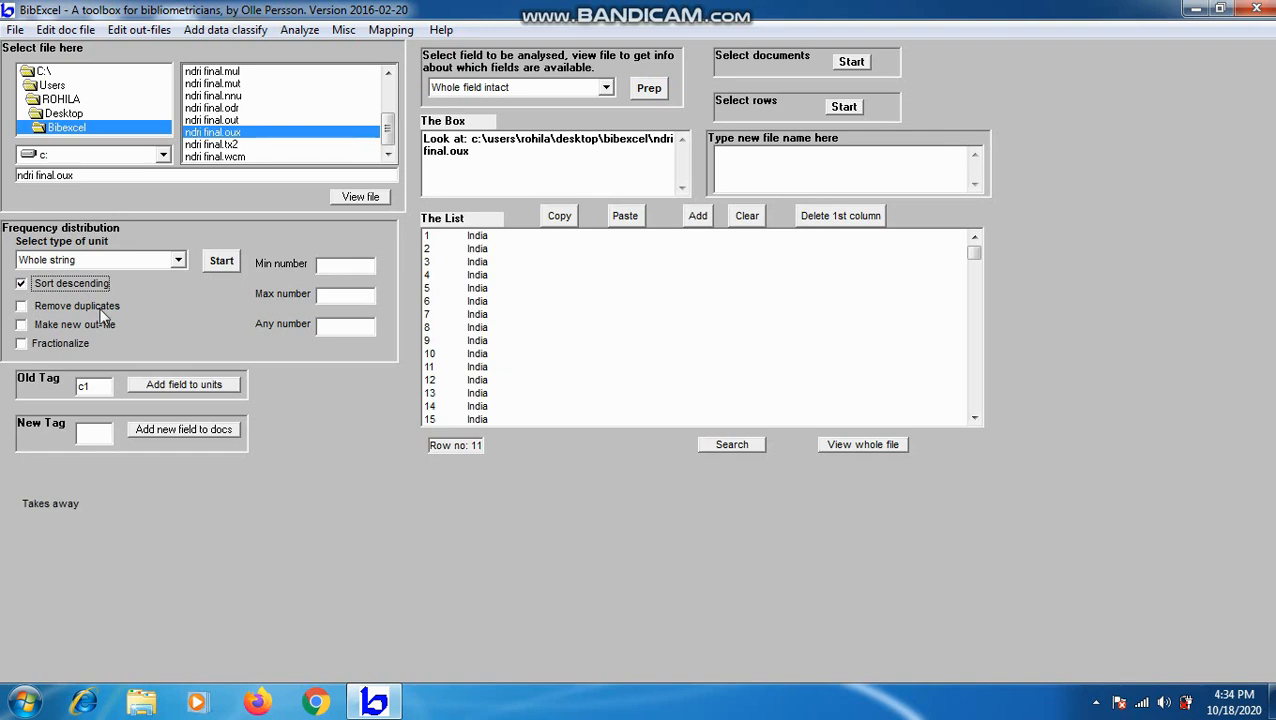
pyautogui.click(215, 258)
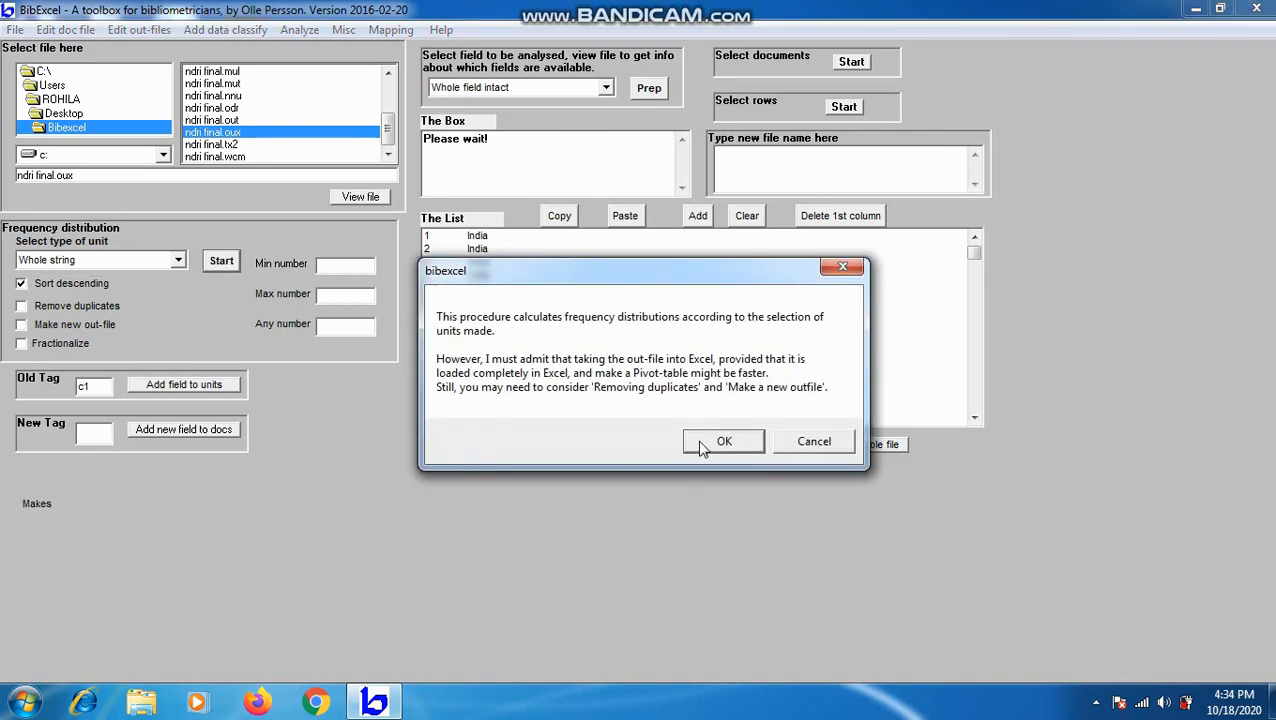
pyautogui.click(701, 447)
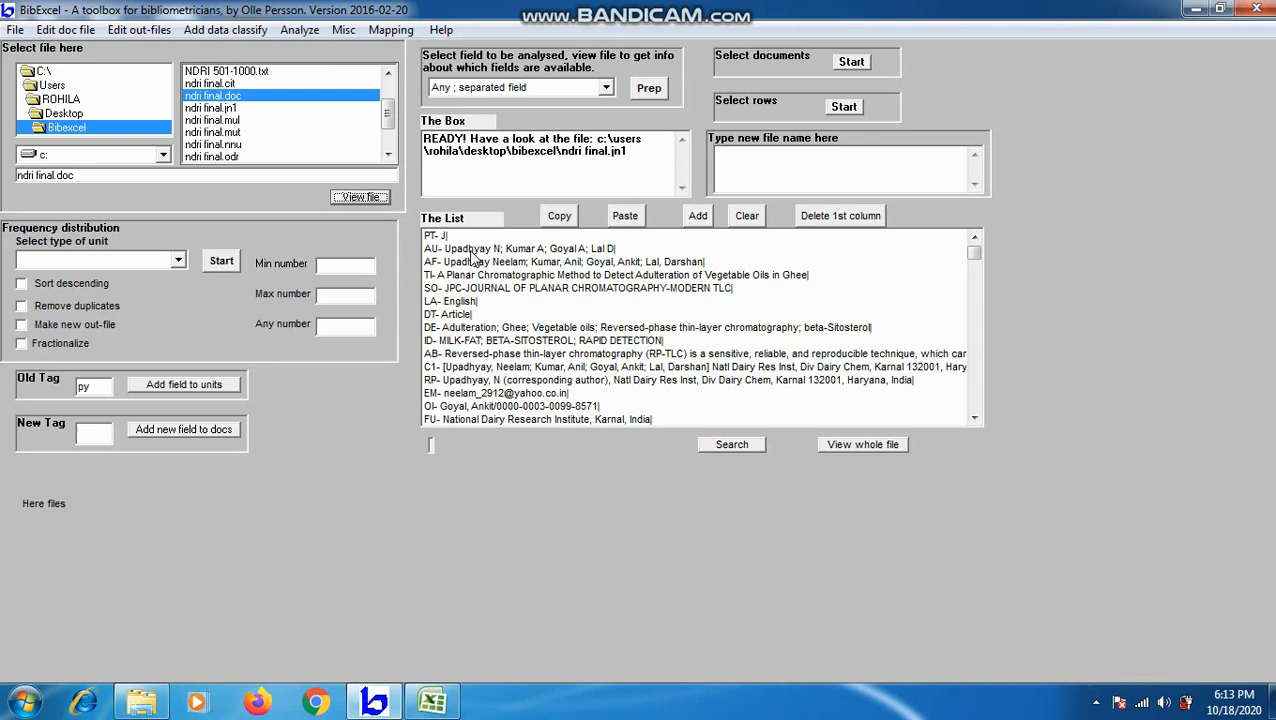
# Prepare an au out-file from ndri final.doc as a semicolon-separated field, overwriting ndri final.out and not keeping the unit order.
pyautogui.doubleClick(90, 388)
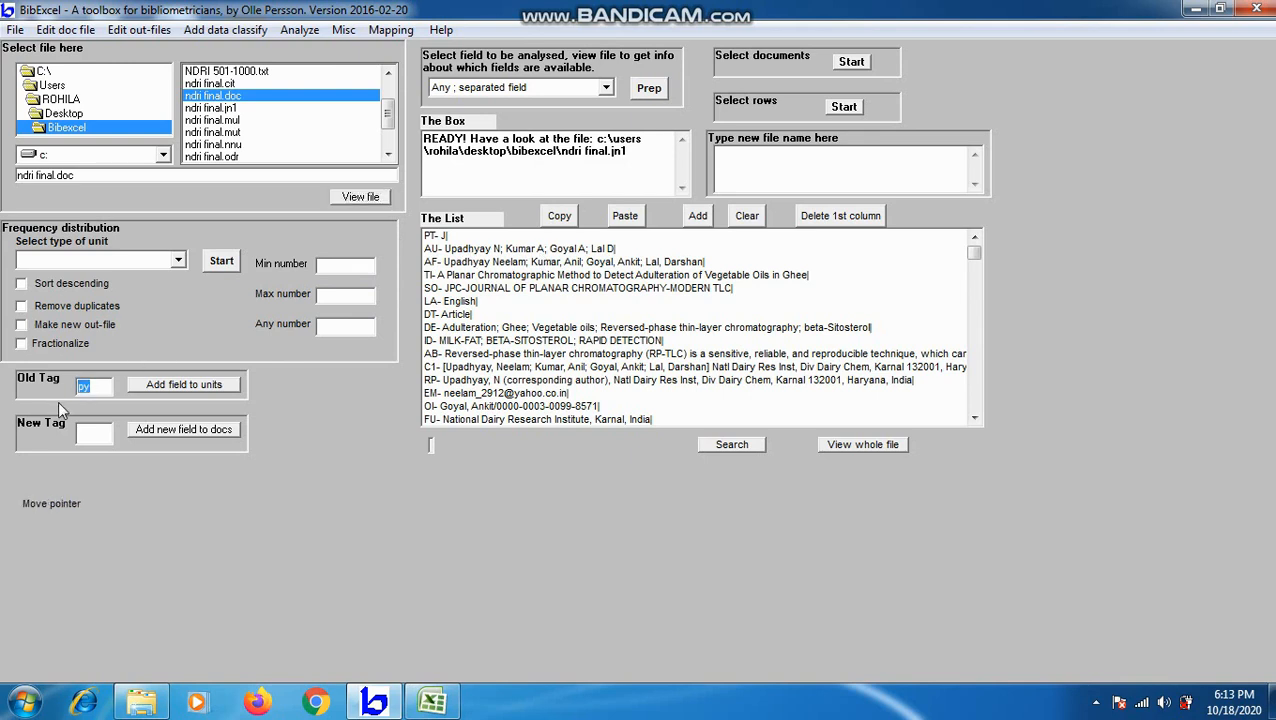
pyautogui.write('au')
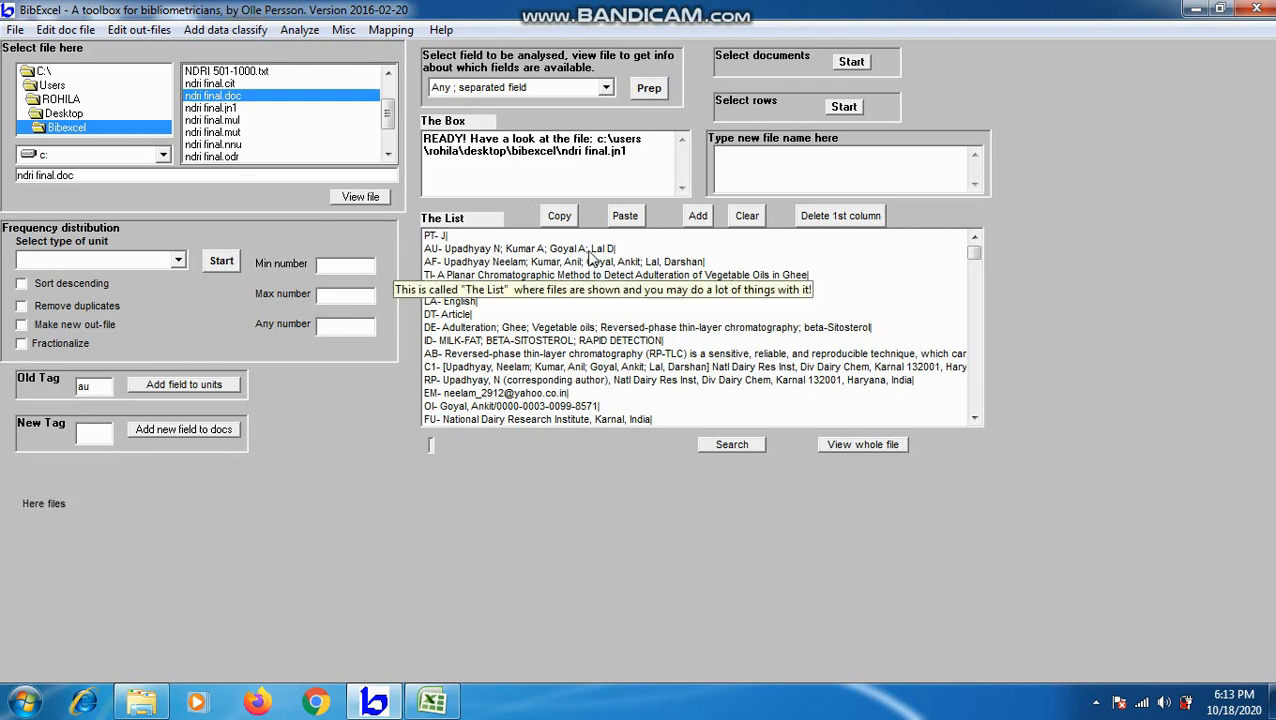
pyautogui.click(662, 92)
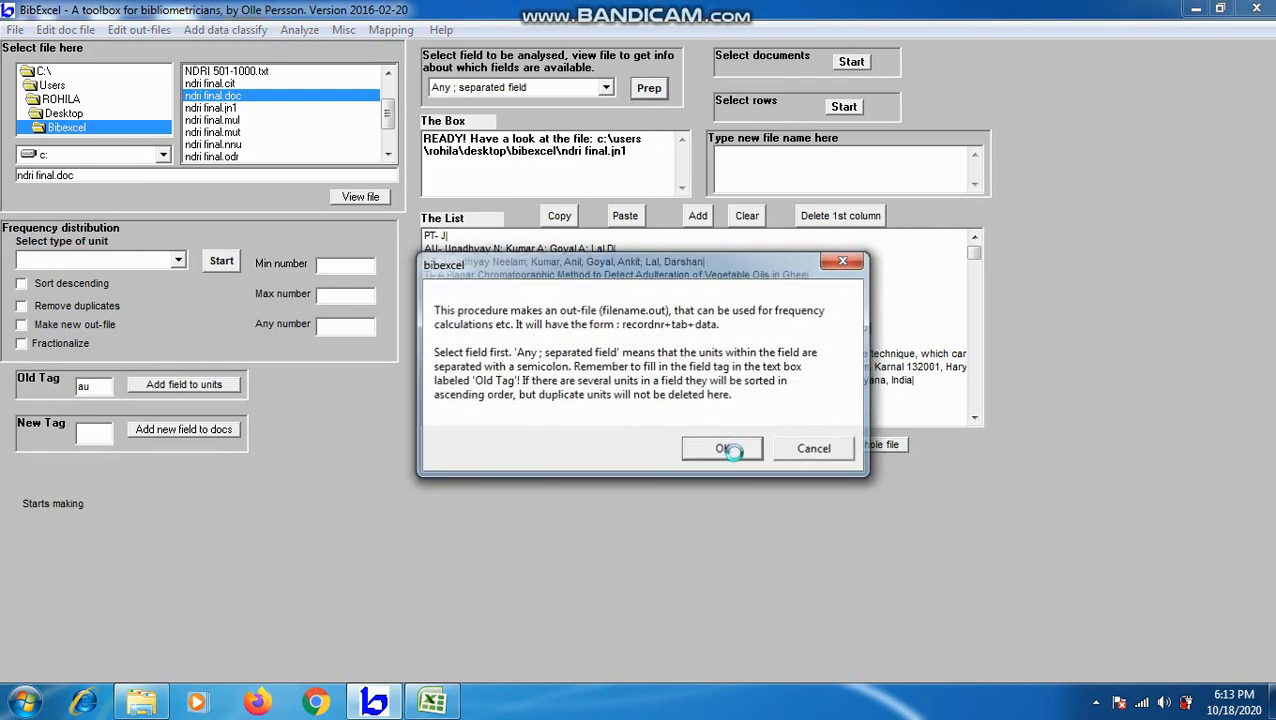
pyautogui.click(728, 448)
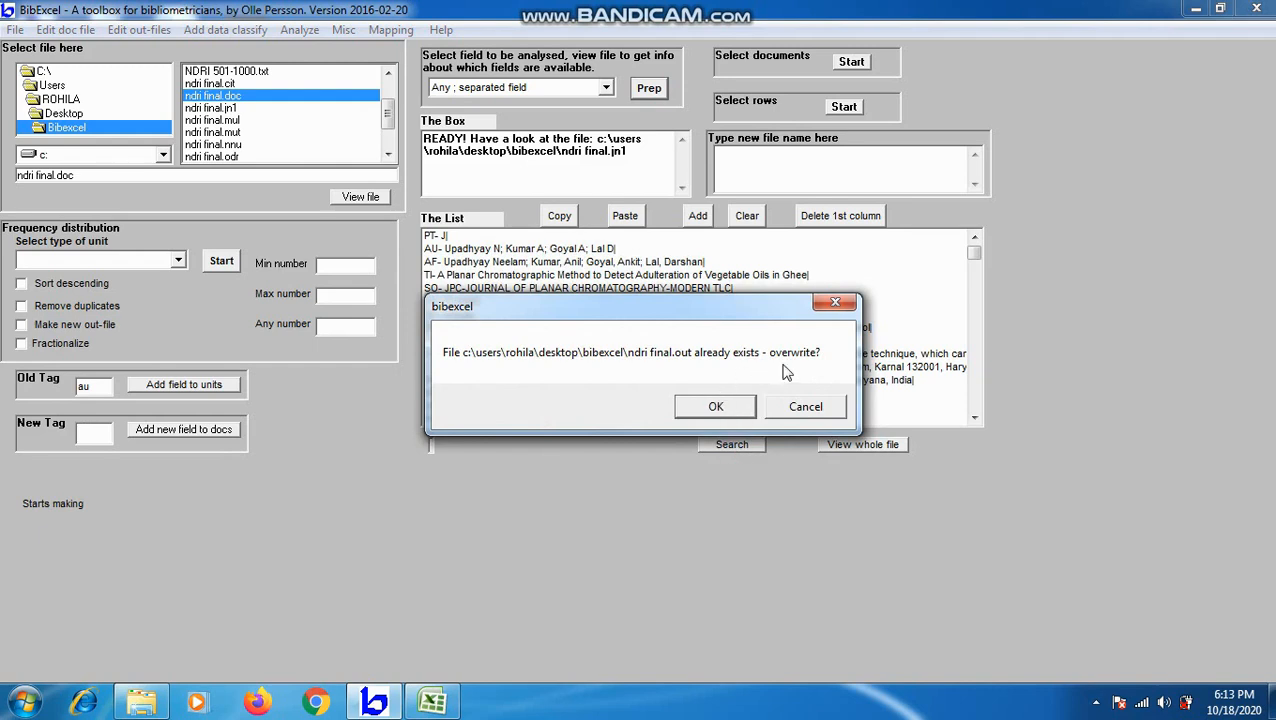
pyautogui.click(727, 412)
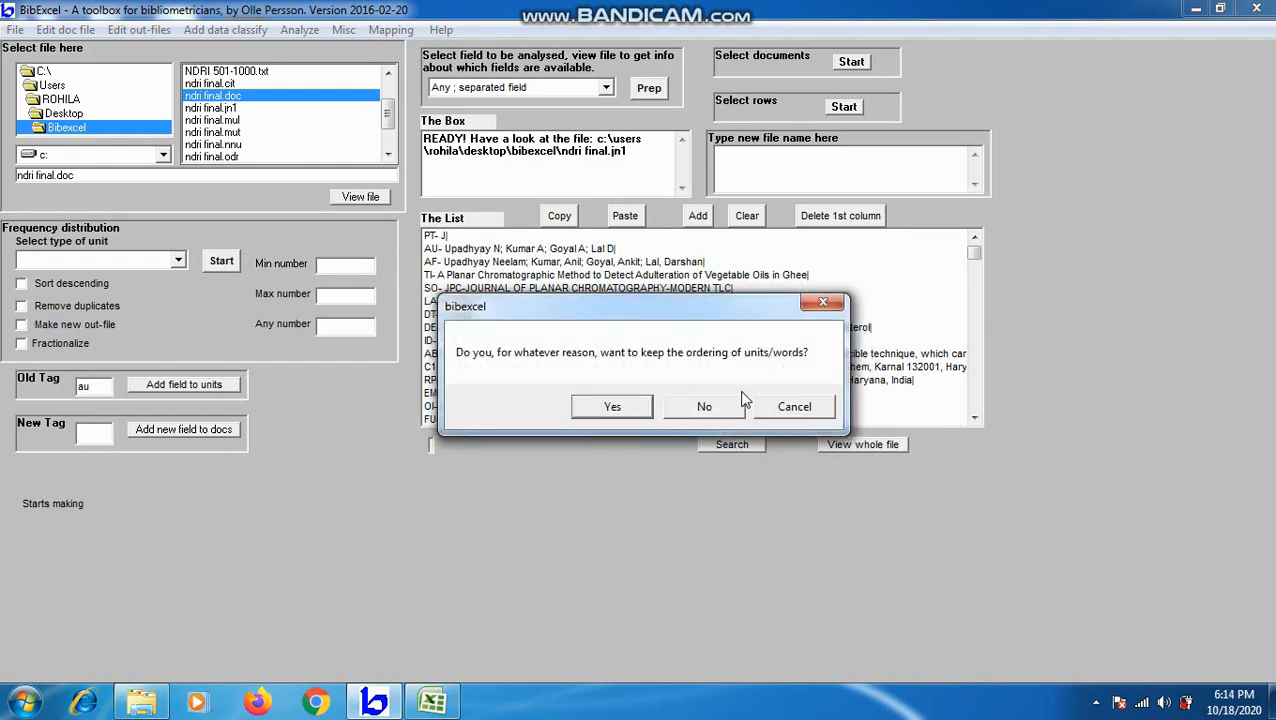
pyautogui.click(705, 410)
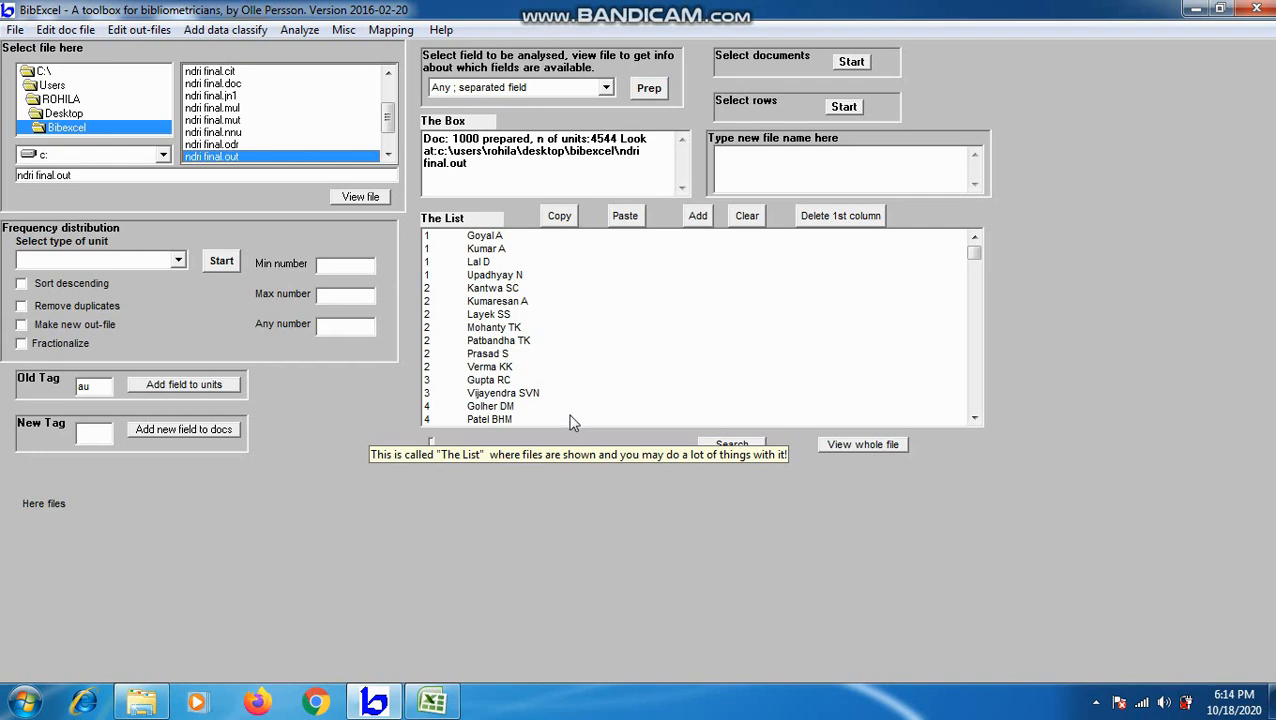
# Add the py field to the author units with a tab delimiter, taking the year from the JN field and overwriting ndri final.jn1.
pyautogui.click(99, 388)
pyautogui.moveTo(99, 388); pyautogui.dragTo(75, 391)
pyautogui.write('py')
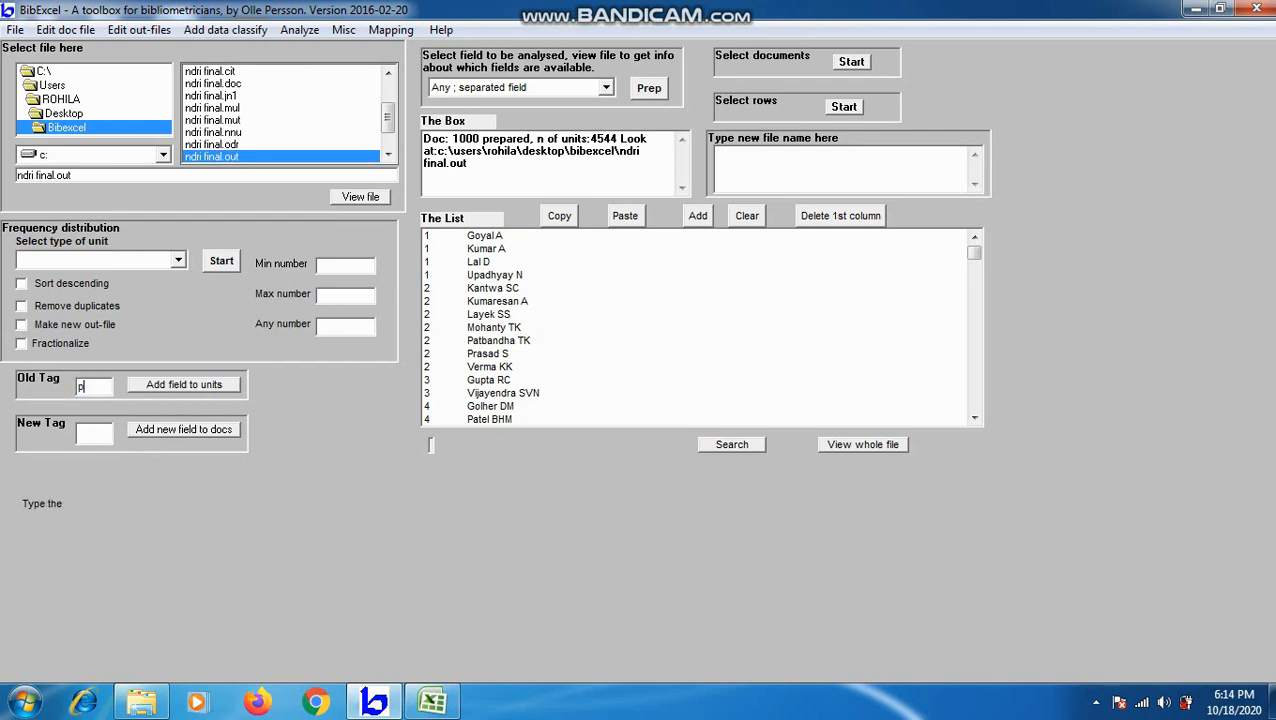
pyautogui.click(184, 385)
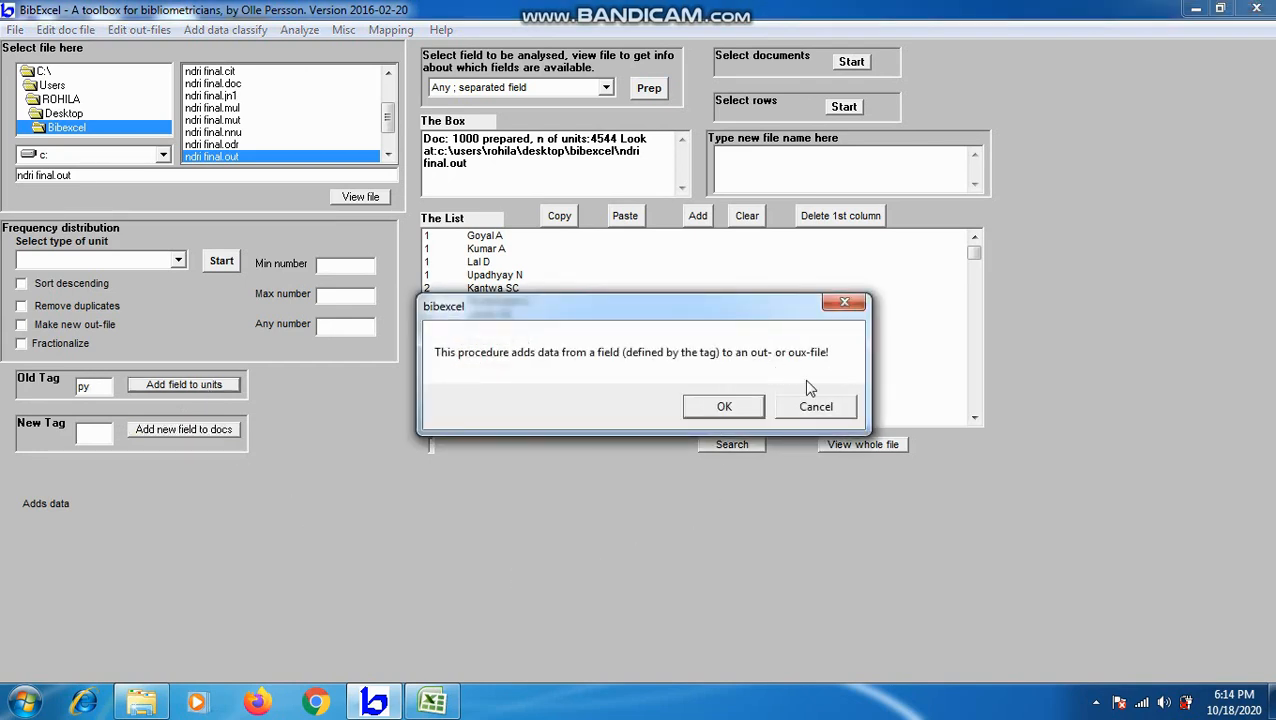
pyautogui.click(722, 406)
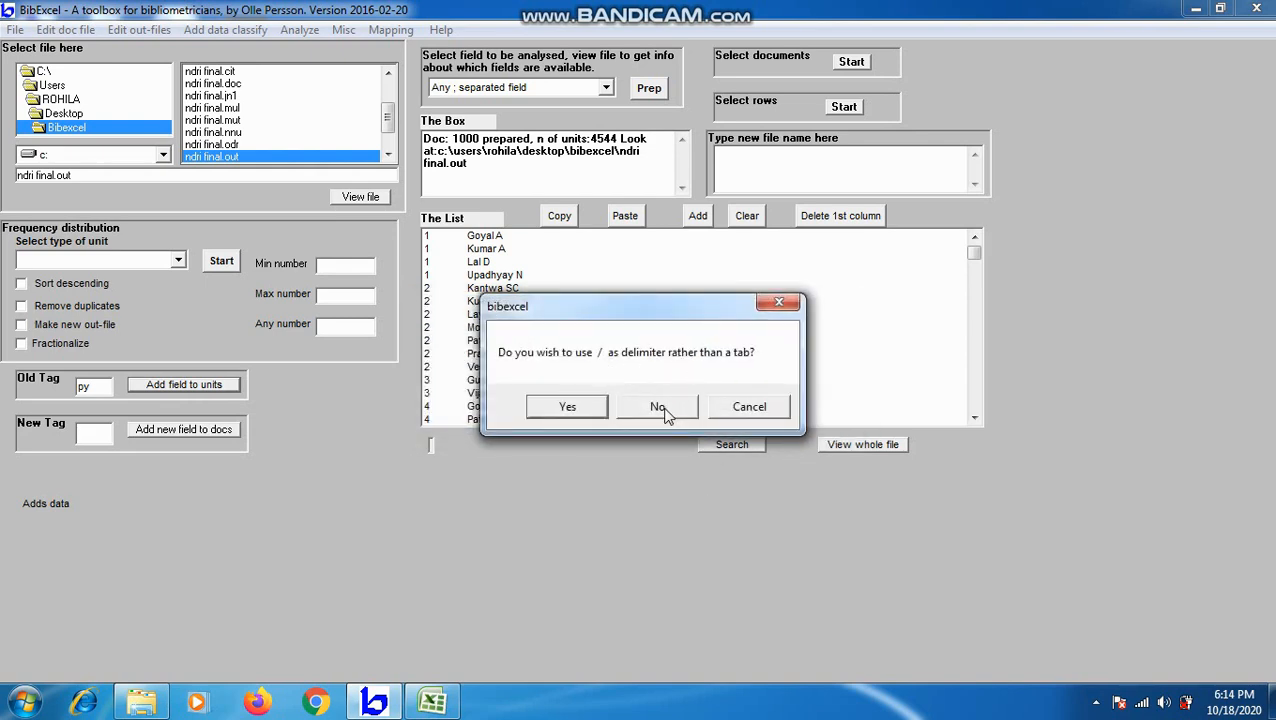
pyautogui.click(659, 407)
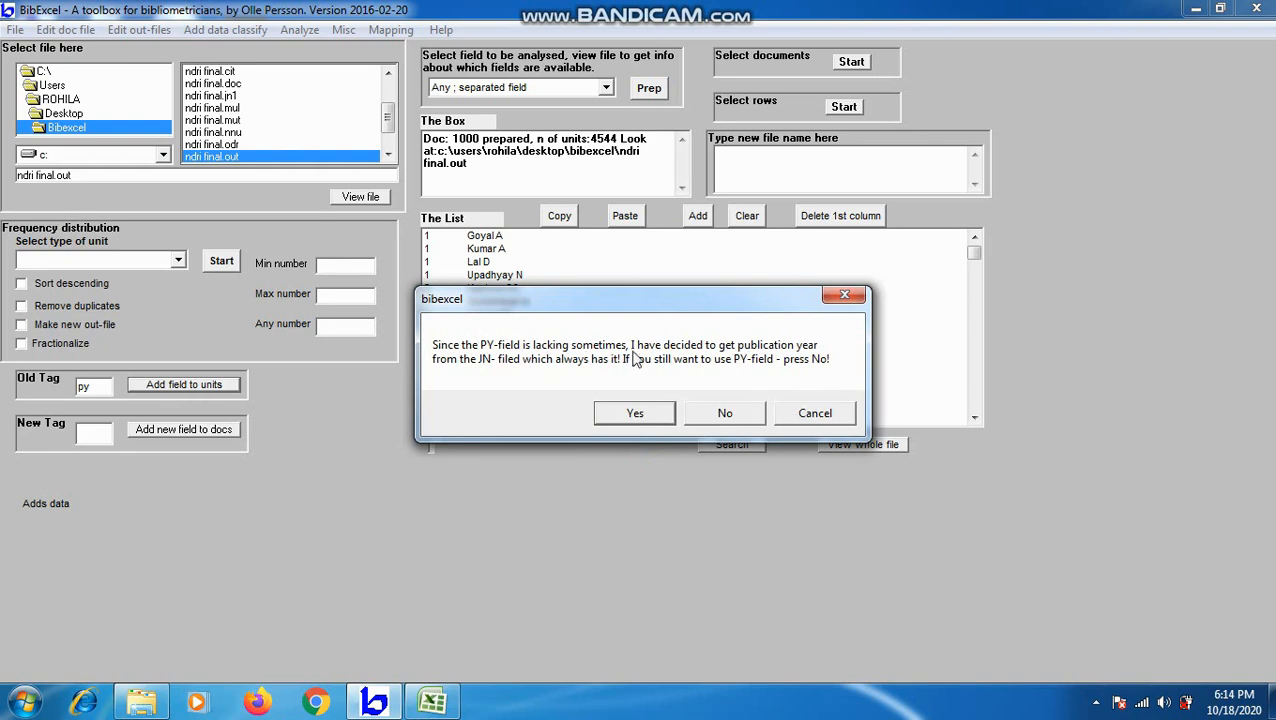
pyautogui.click(635, 414)
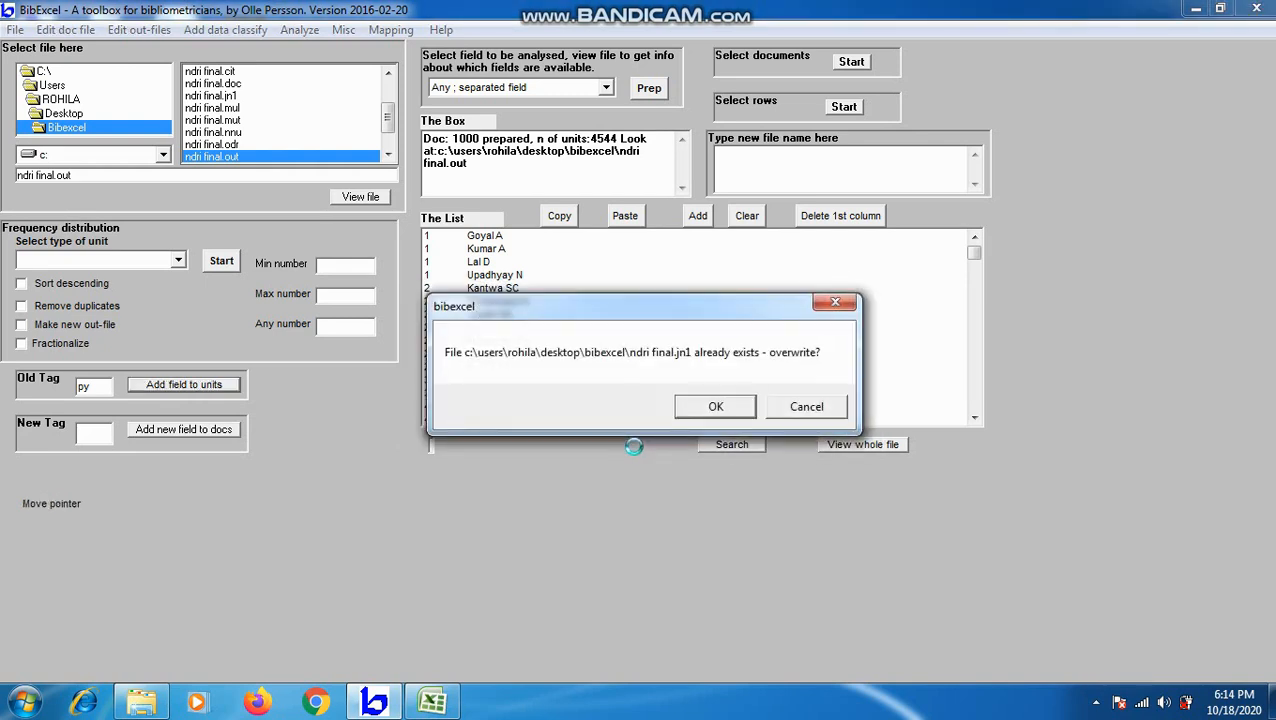
pyautogui.click(716, 407)
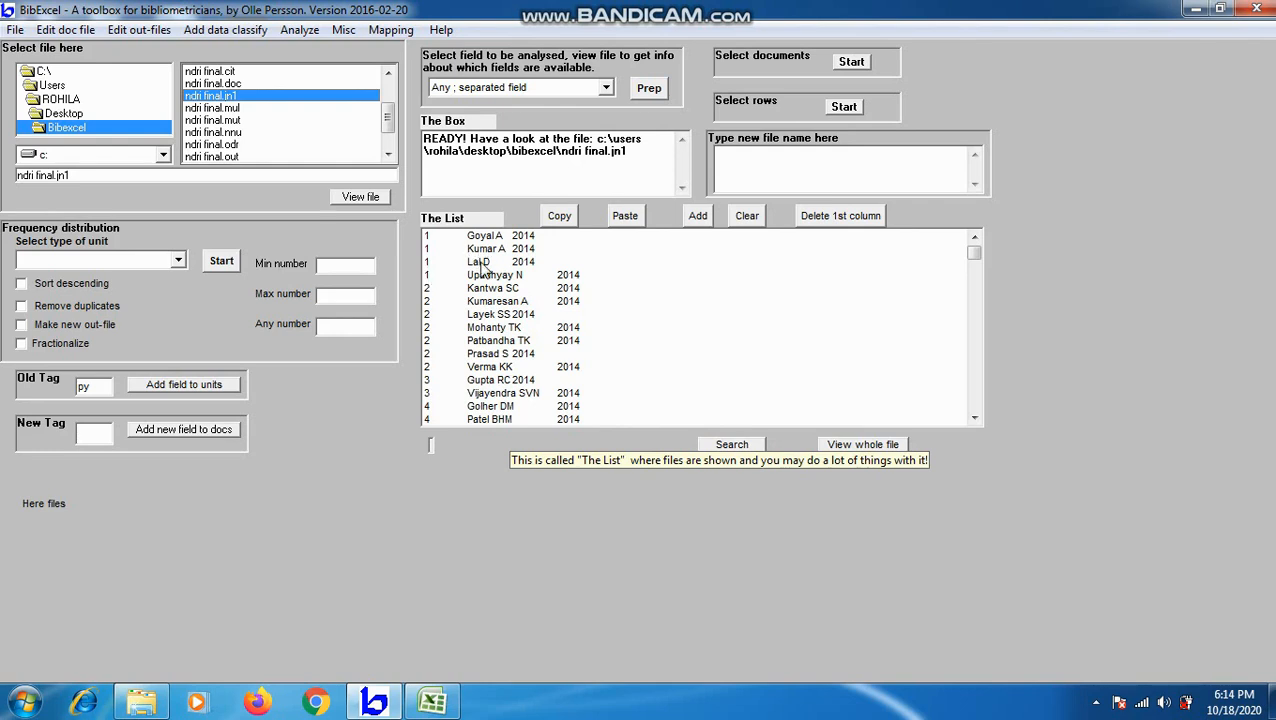
pyautogui.moveTo(975, 262)
pyautogui.mouseDown()
pyautogui.moveTo(975, 372)
pyautogui.moveTo(975, 250)
pyautogui.mouseUp()
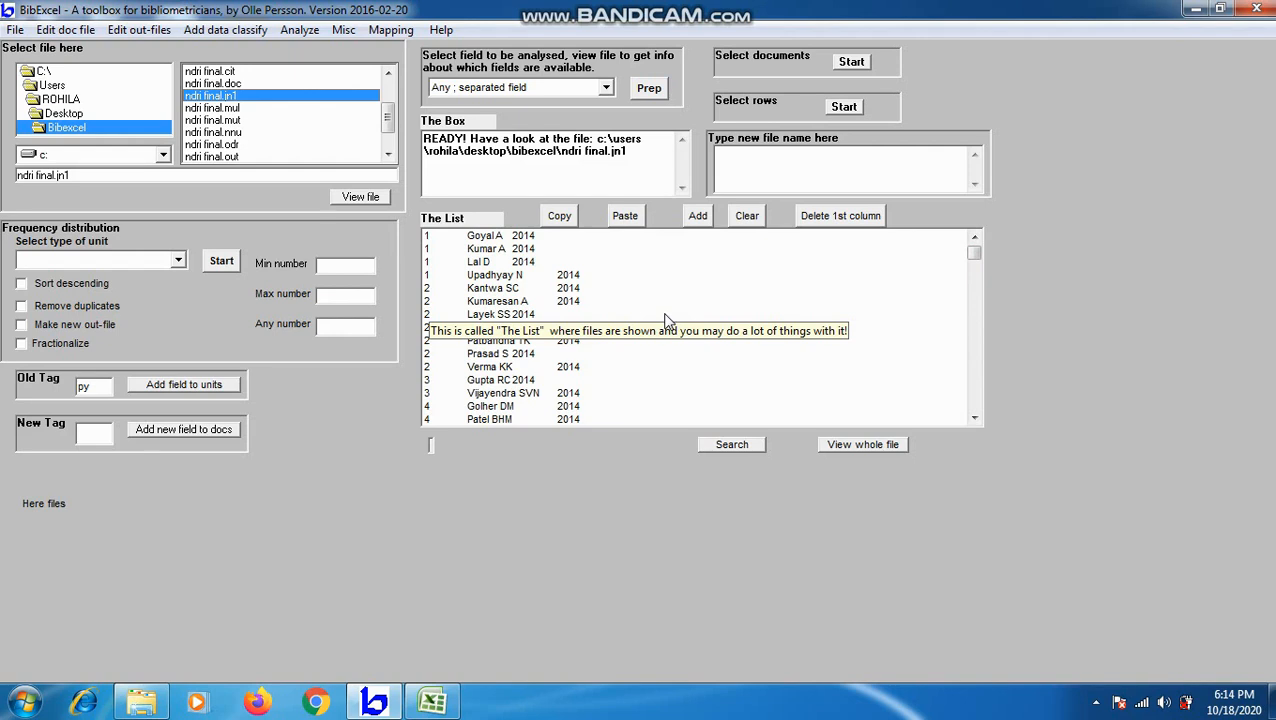
# Switch to Excel and browse to the Bibexcel folder on the Desktop for a file to open, showing all file types.
pyautogui.click(441, 704)
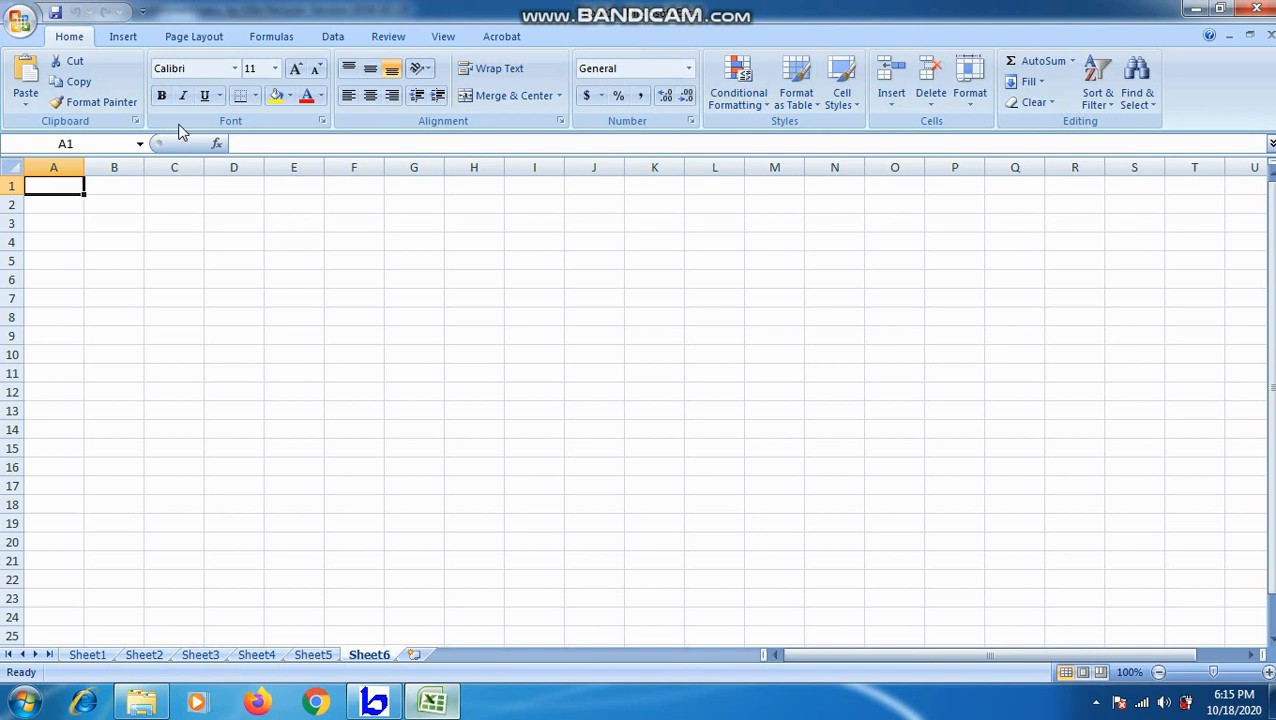
pyautogui.click(24, 30)
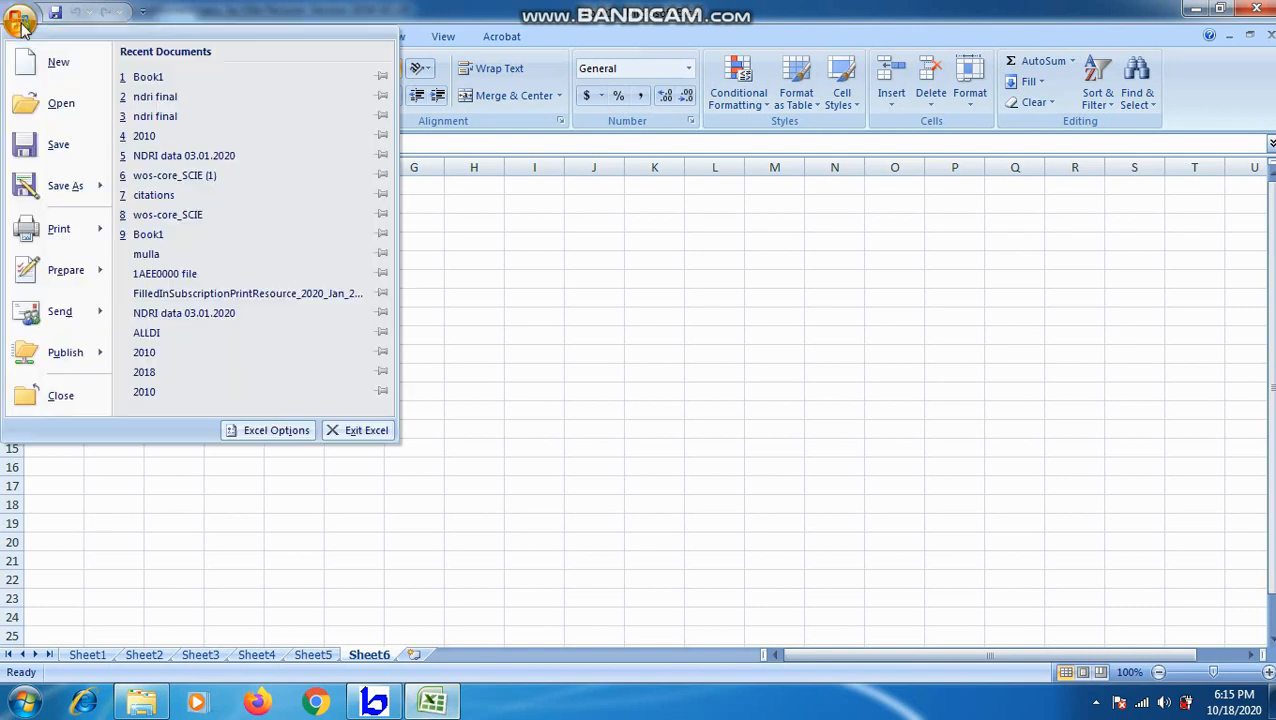
pyautogui.click(30, 102)
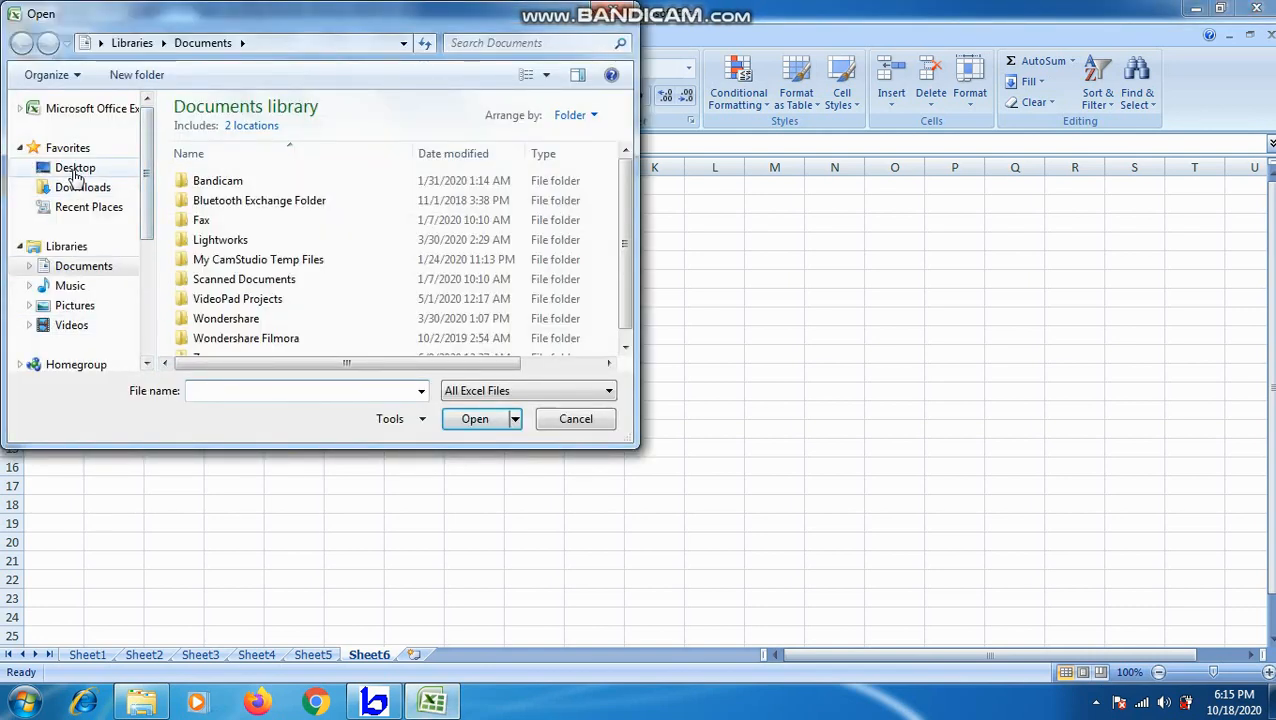
pyautogui.click(76, 168)
pyautogui.scroll(-2, 623, 222)
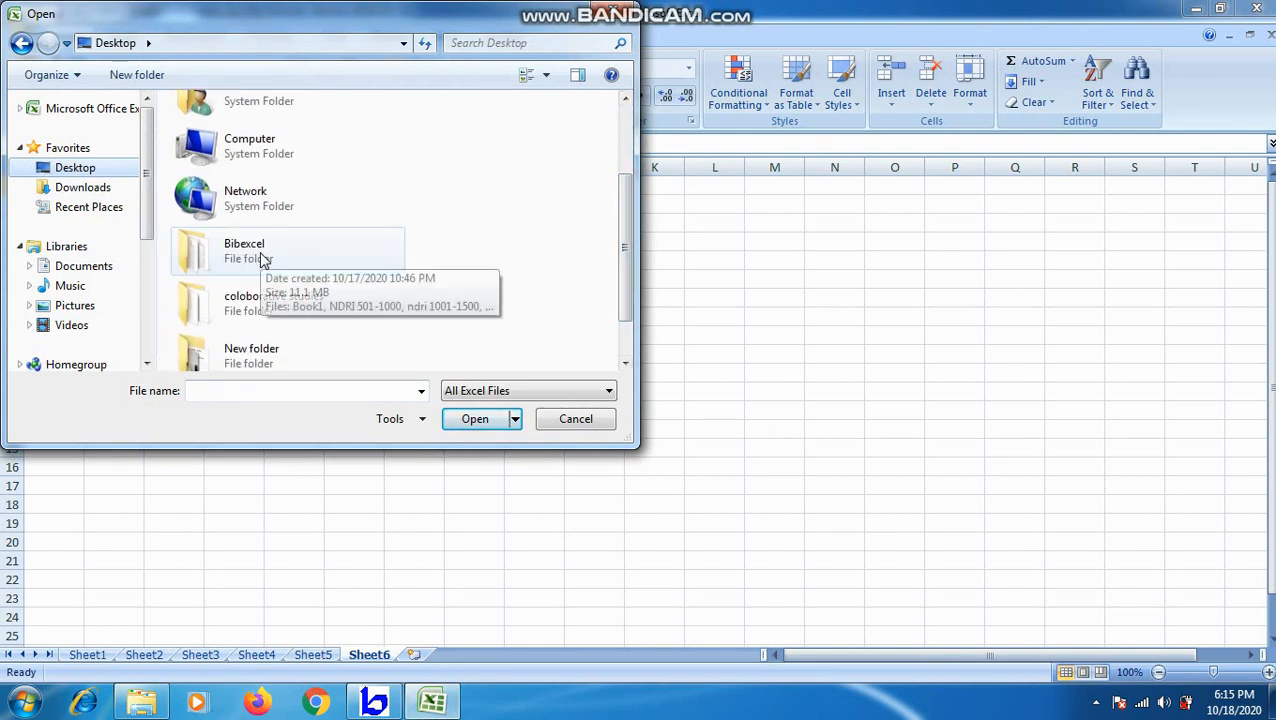
pyautogui.doubleClick(263, 258)
pyautogui.click(578, 393)
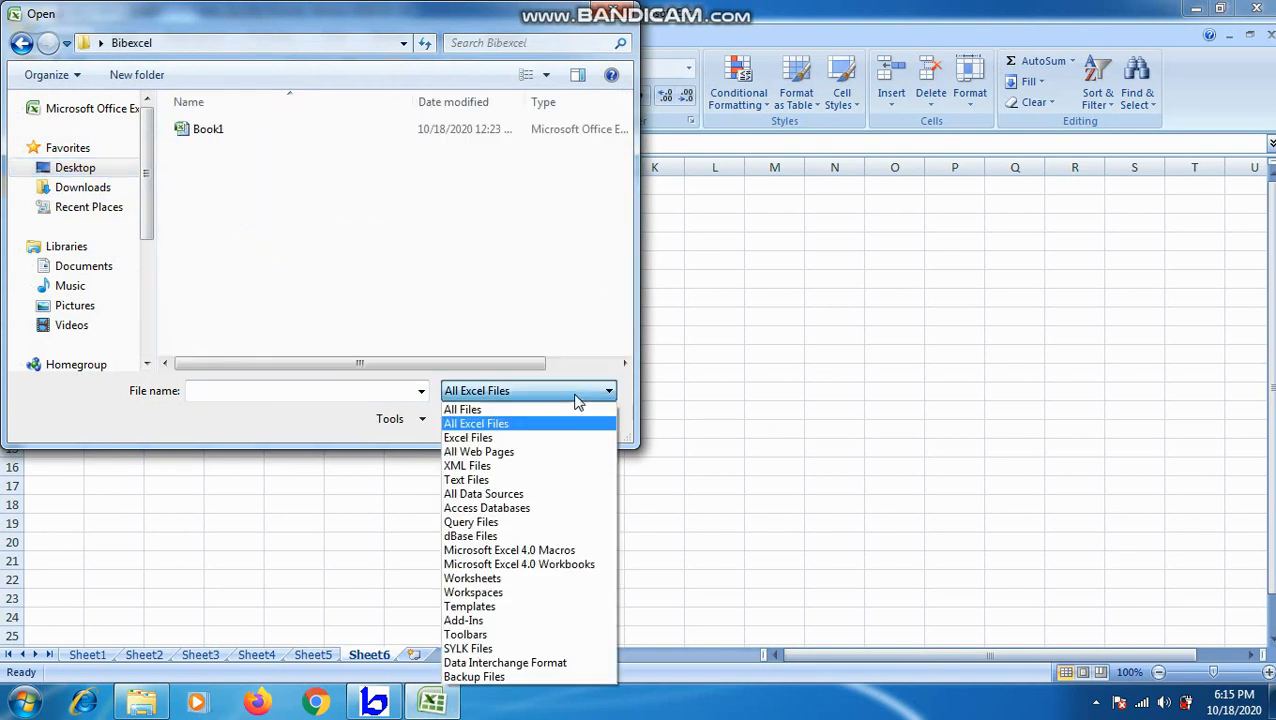
pyautogui.click(495, 407)
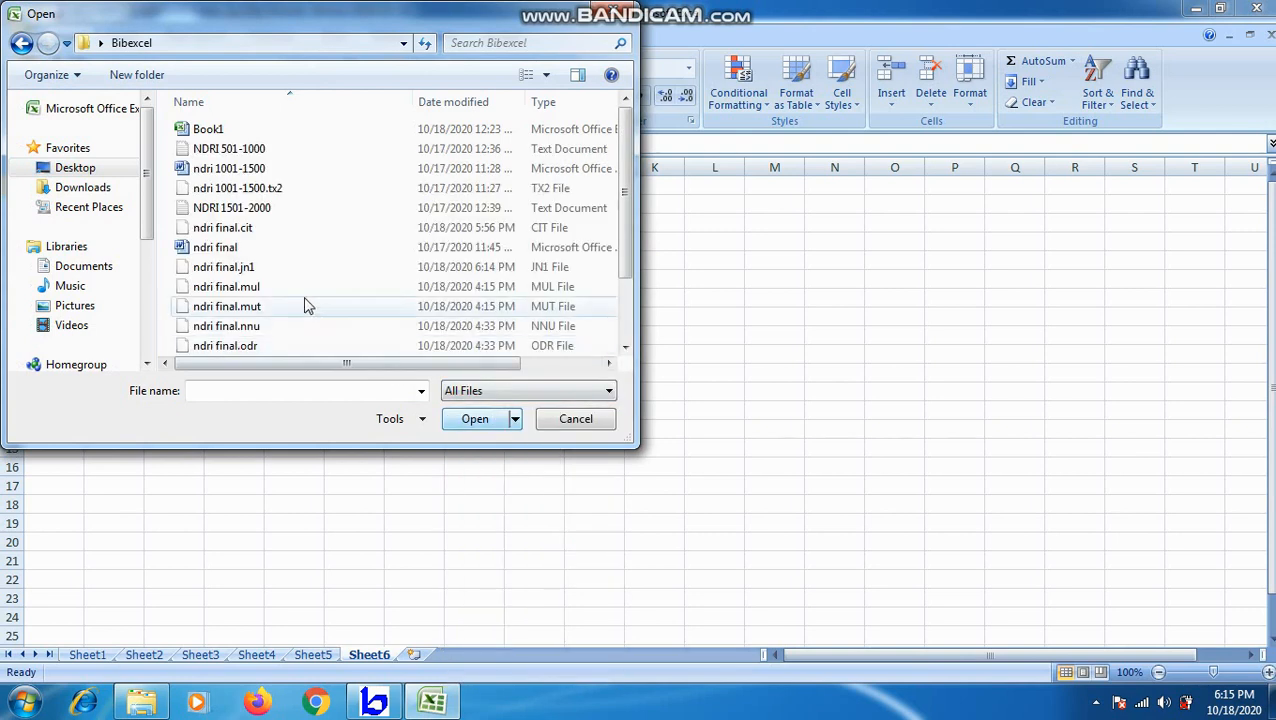
# Open ndri final.jn1 through the Text Import Wizard as delimited text split on tabs.
pyautogui.moveTo(625, 252); pyautogui.dragTo(625, 256)
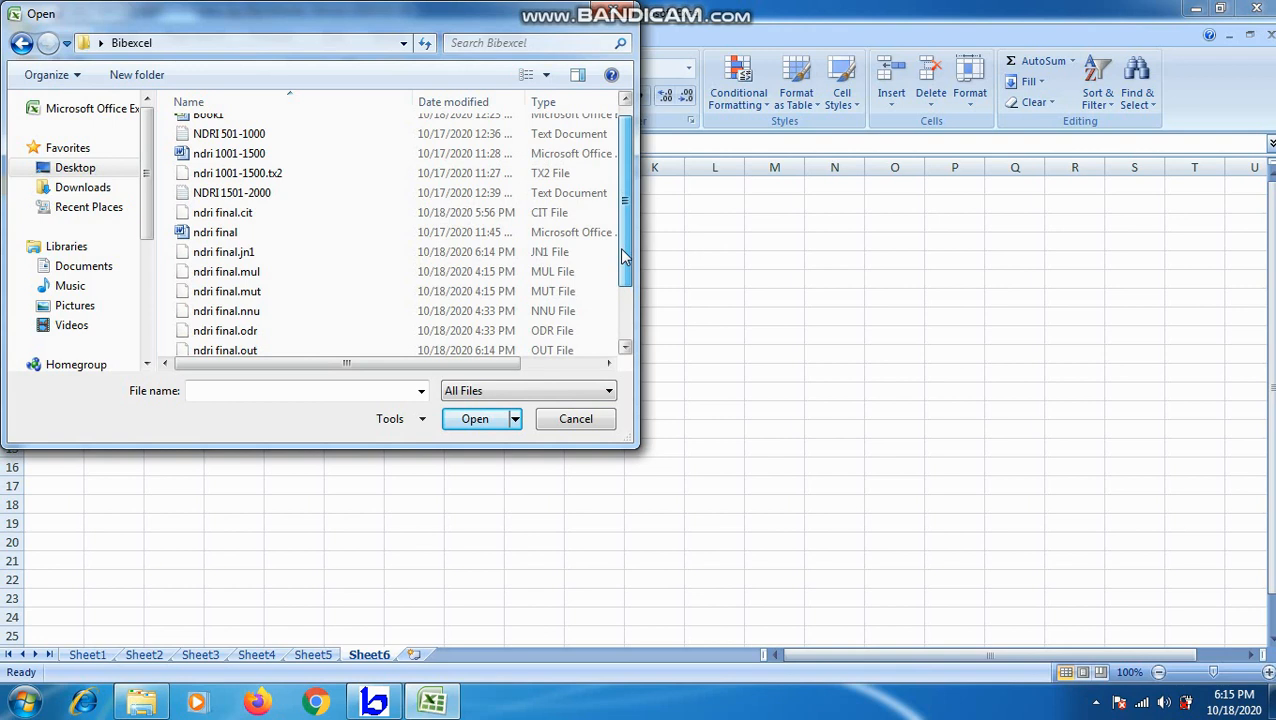
pyautogui.moveTo(625, 257); pyautogui.dragTo(625, 286)
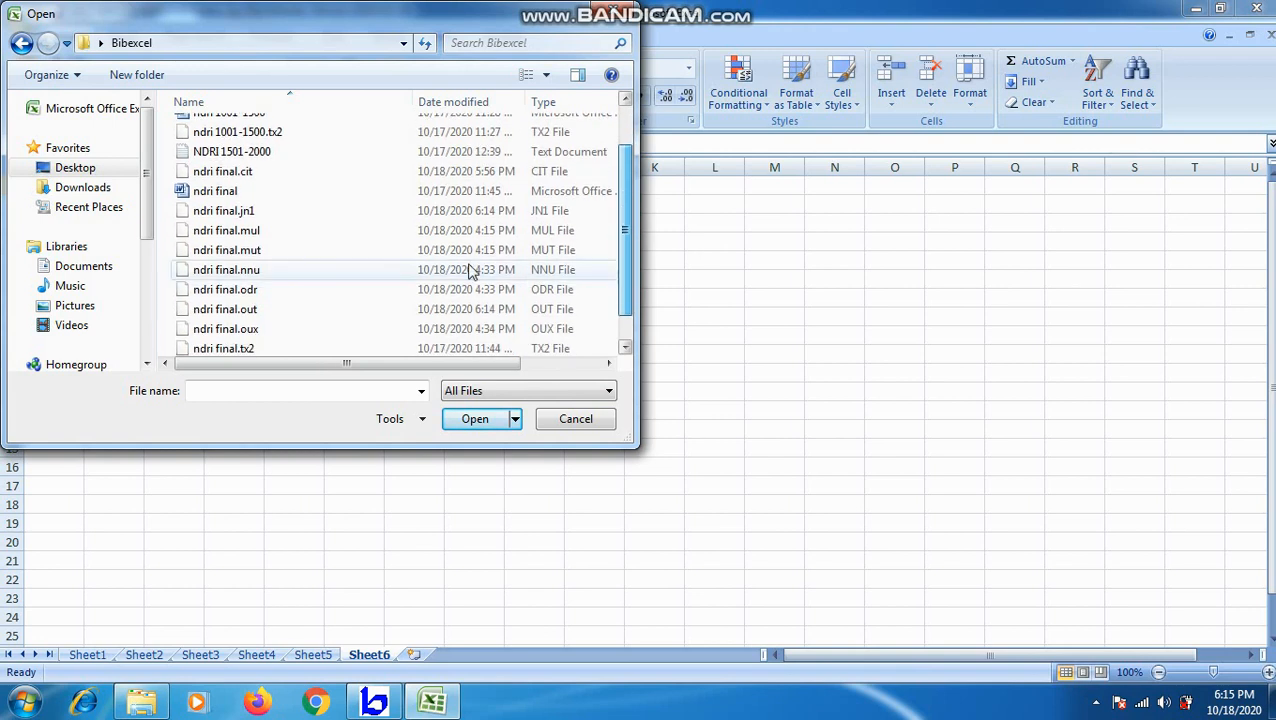
pyautogui.click(229, 219)
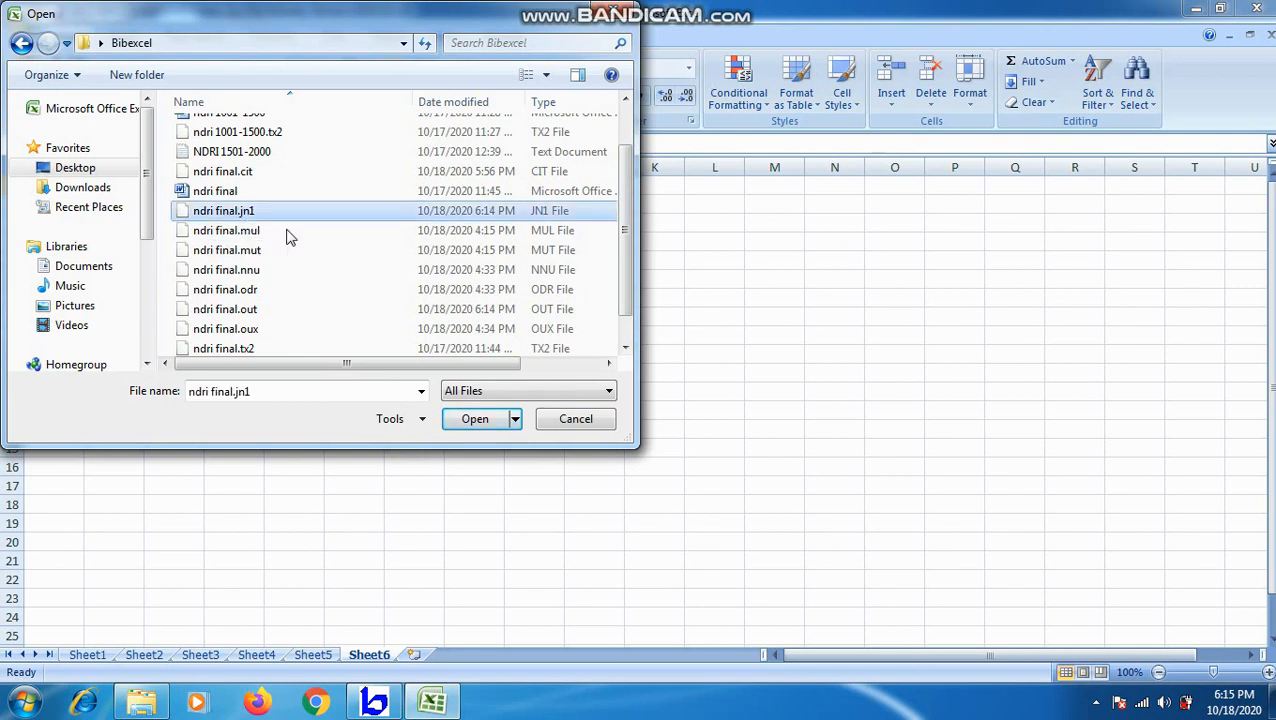
pyautogui.click(476, 420)
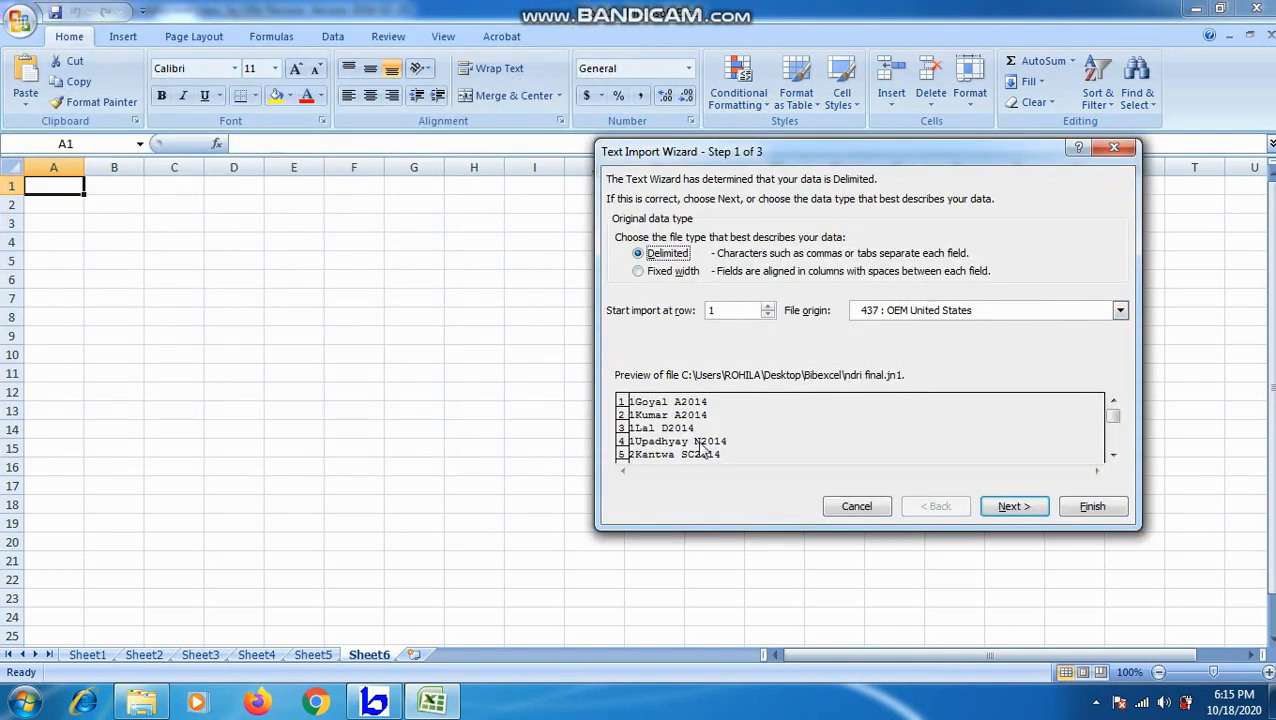
pyautogui.click(1012, 507)
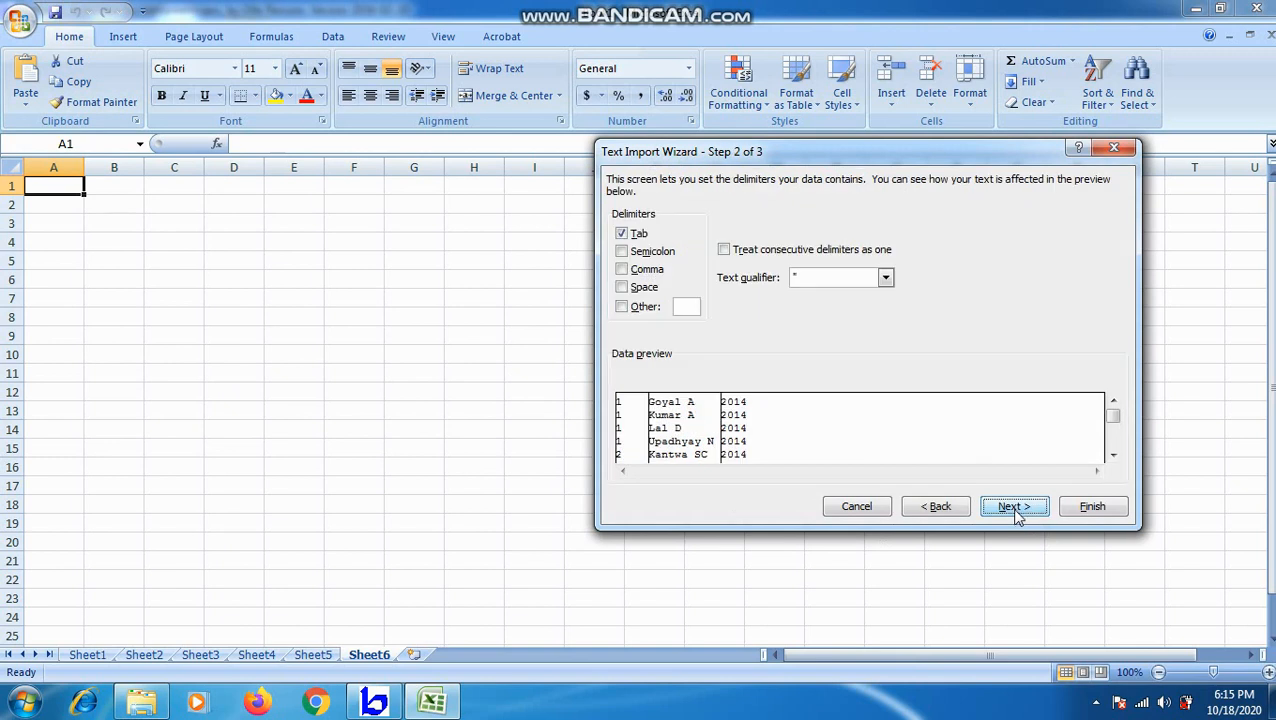
pyautogui.click(1011, 507)
pyautogui.click(1092, 506)
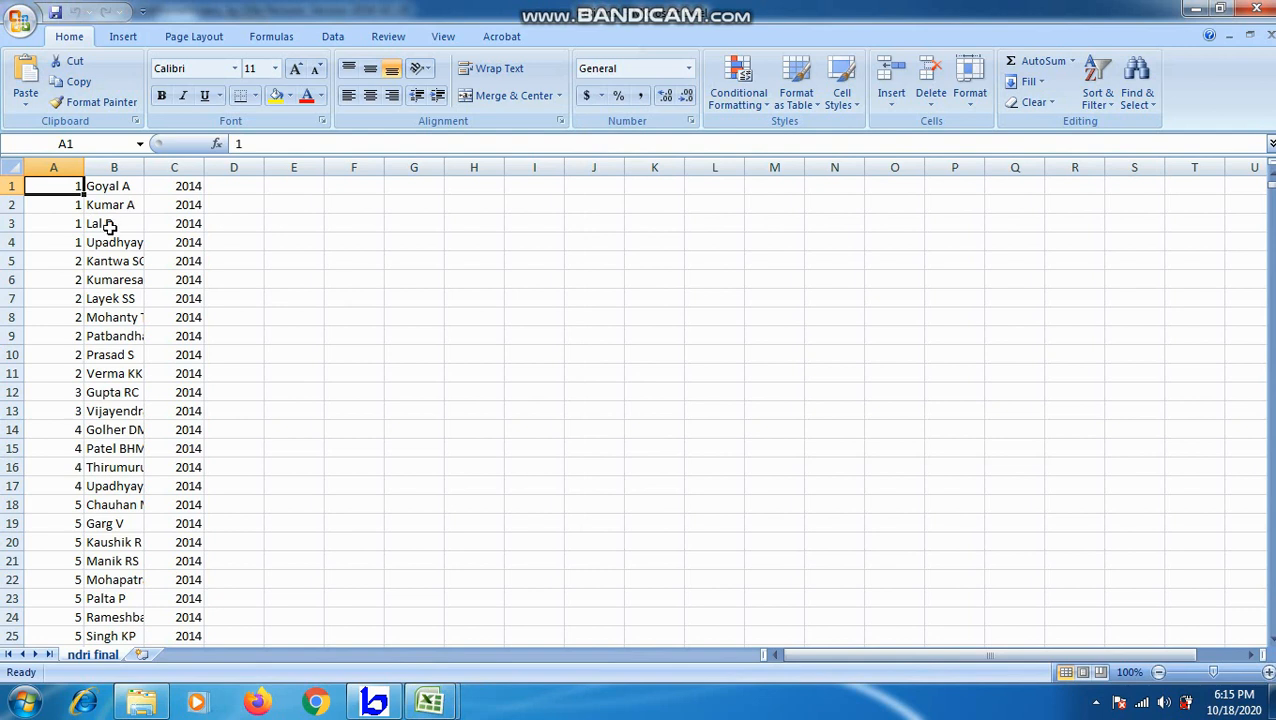
# Insert a blank row above the first record and enter the column headings Count, Author and year of Publication.
pyautogui.click(10, 185)
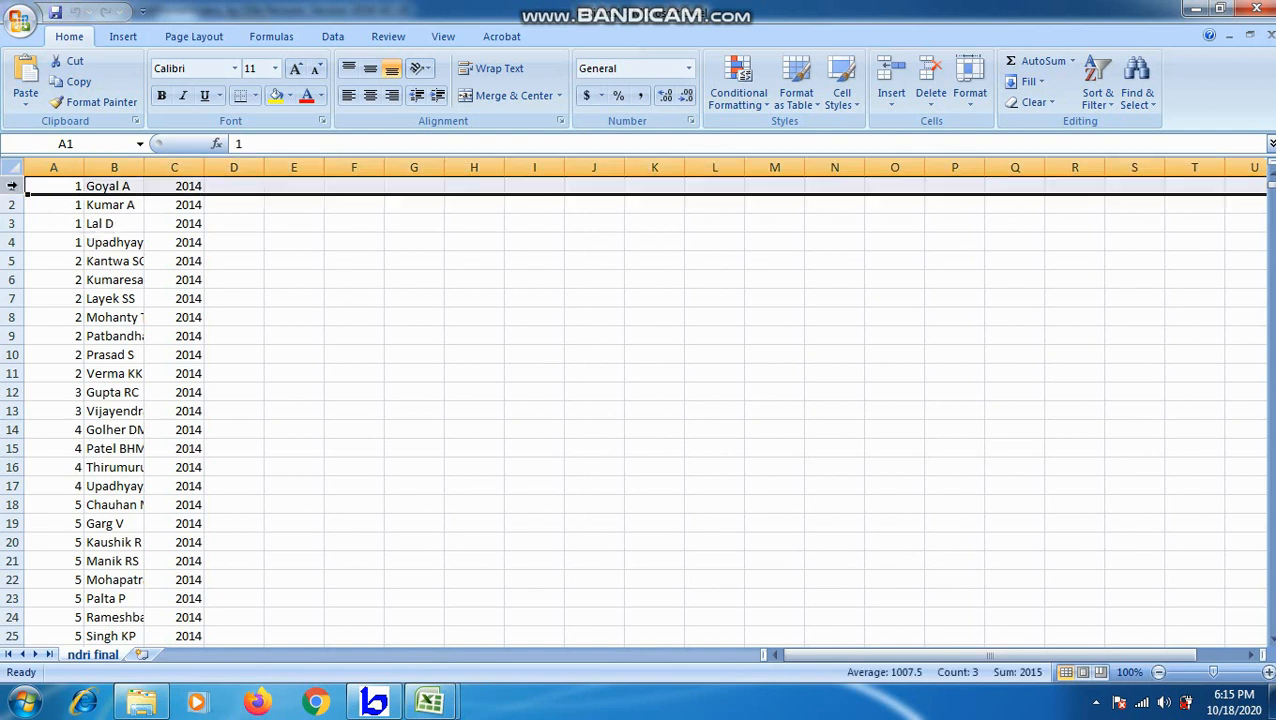
pyautogui.rightClick(85, 186)
pyautogui.click(140, 289)
pyautogui.click(58, 190)
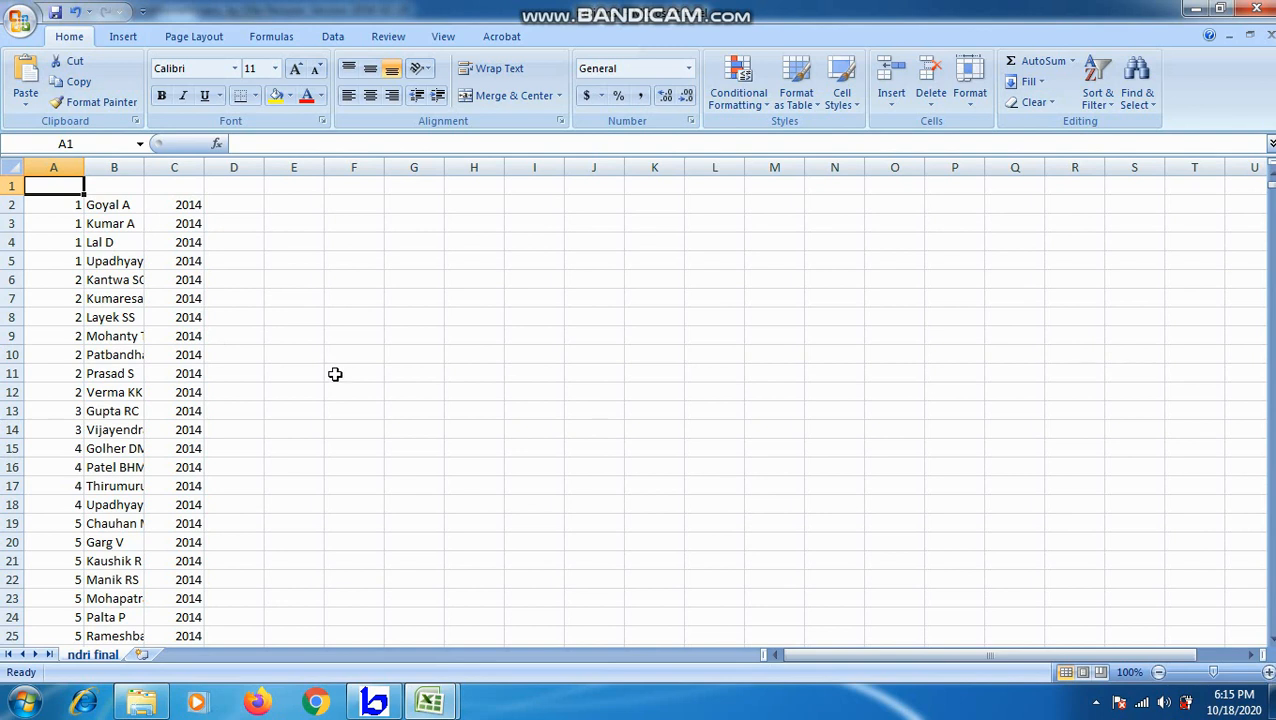
pyautogui.write('C')
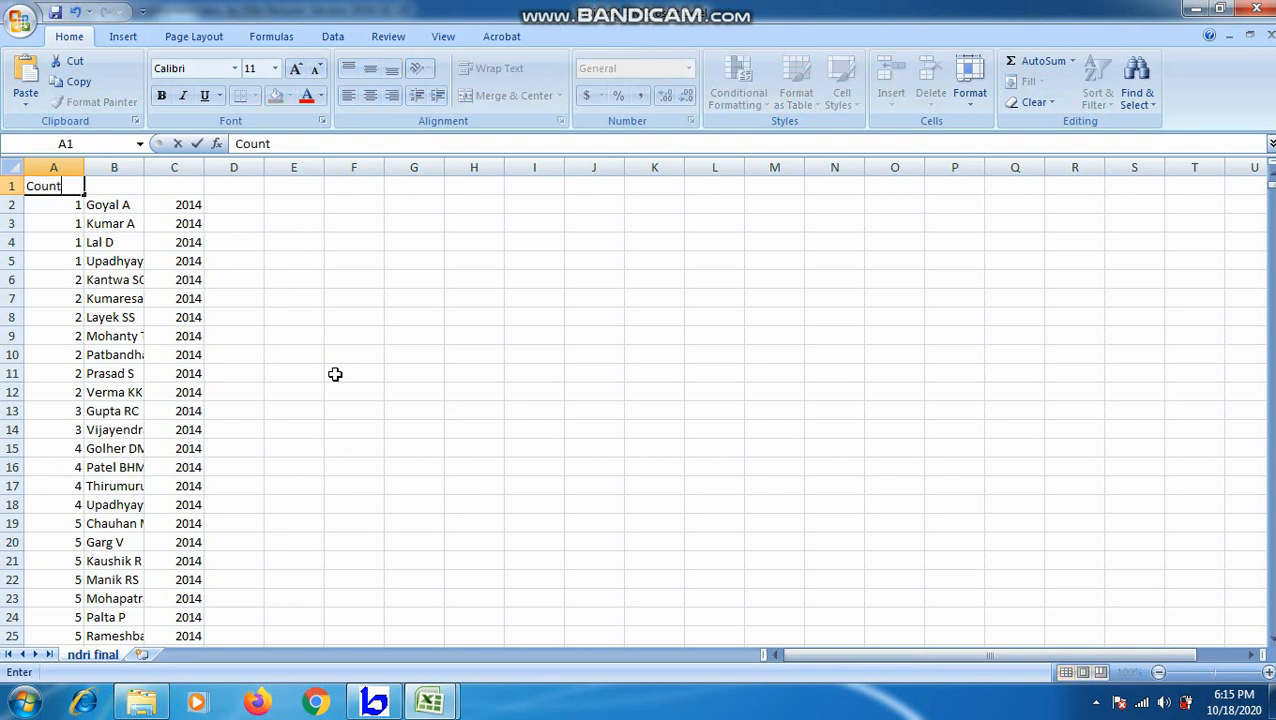
pyautogui.write('ount')
pyautogui.press('Tab')
pyautogui.write('A')
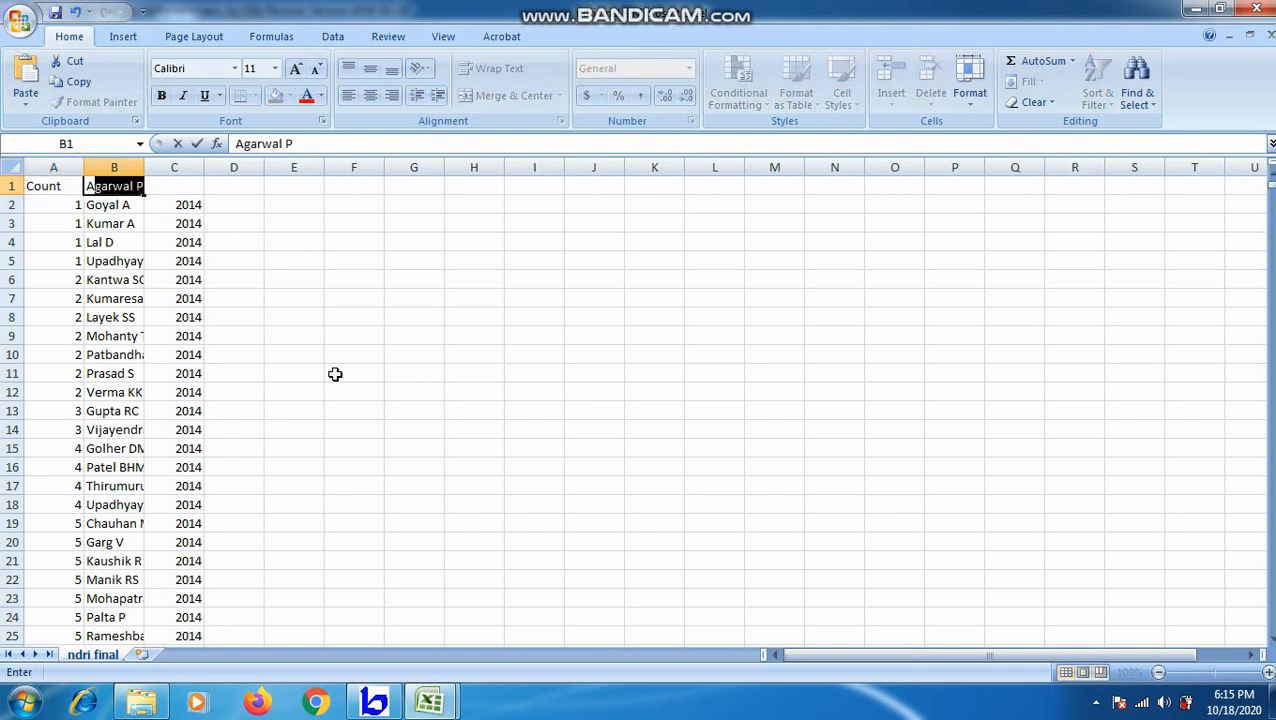
pyautogui.write('uthor')
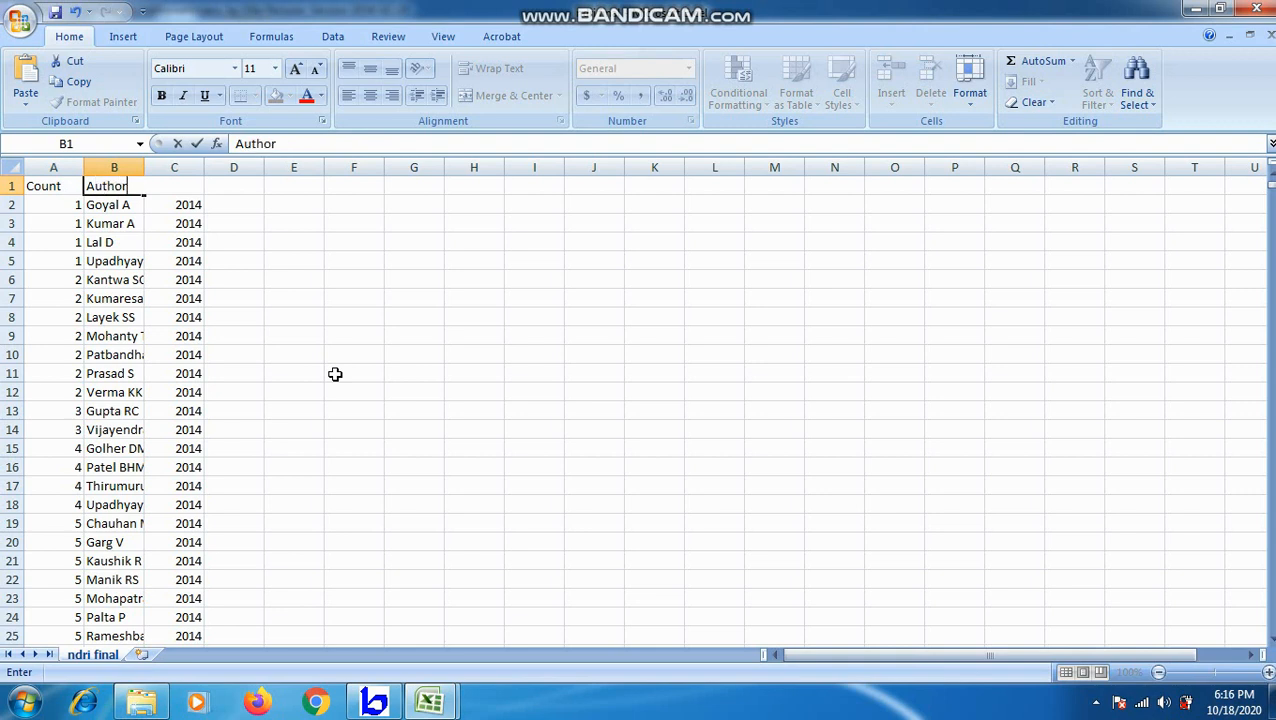
pyautogui.press('Tab')
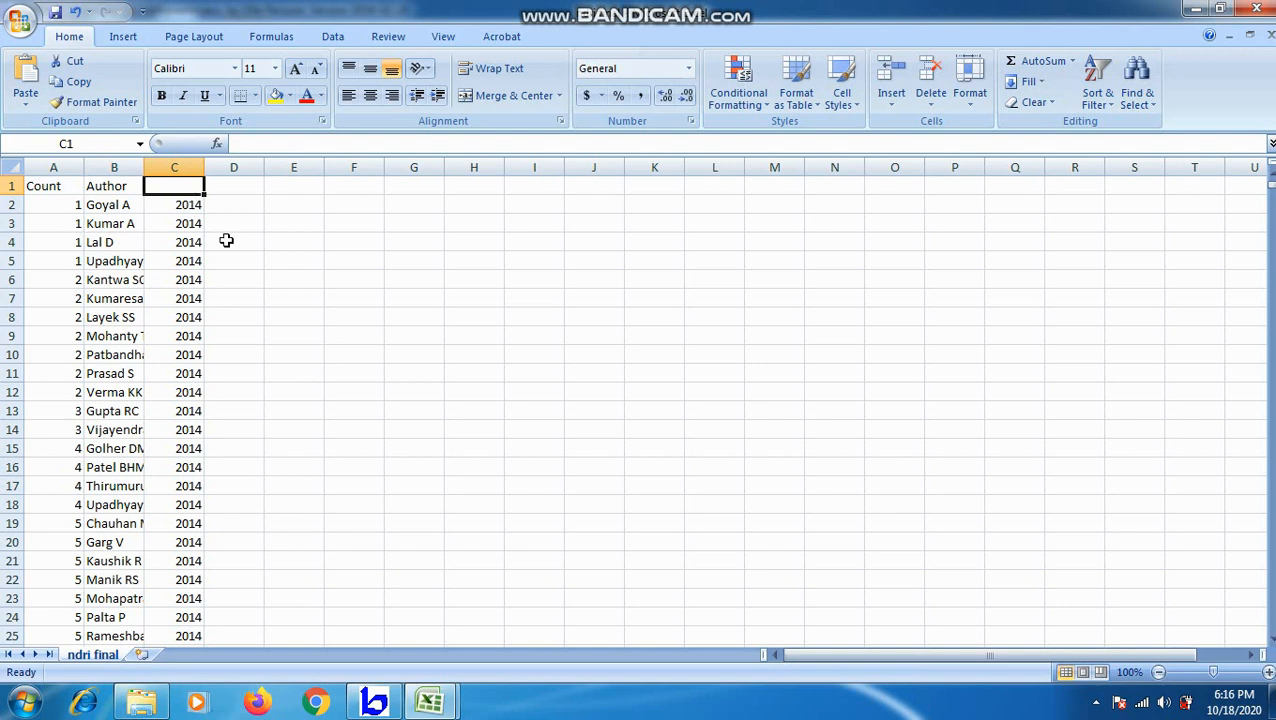
pyautogui.write('year of Publication')
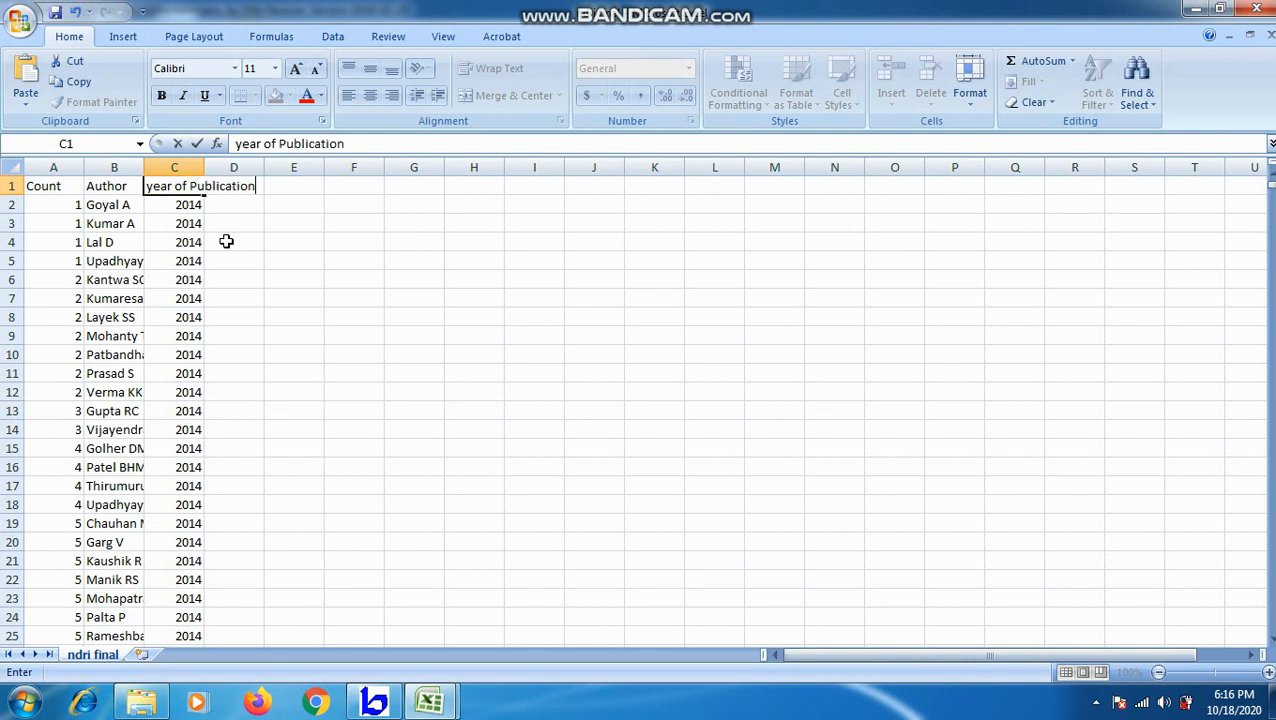
# Rename the heading in A1 to Article.
pyautogui.click(45, 188)
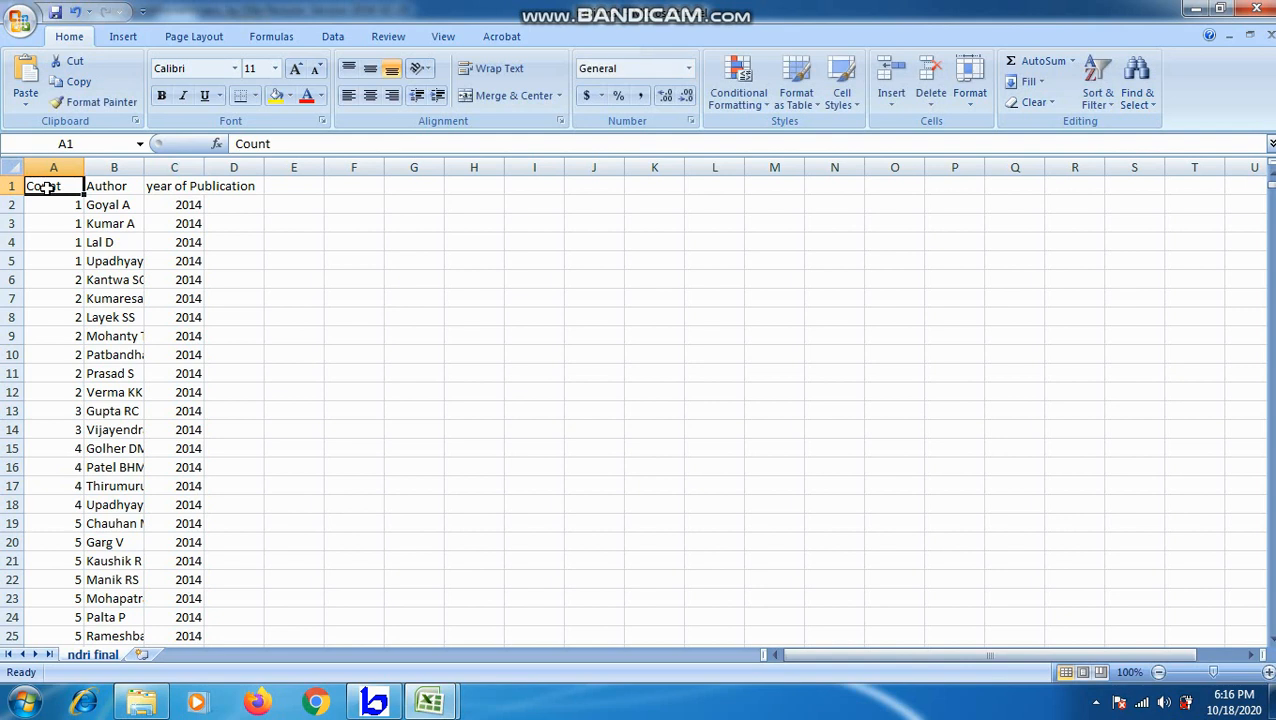
pyautogui.write('Article')
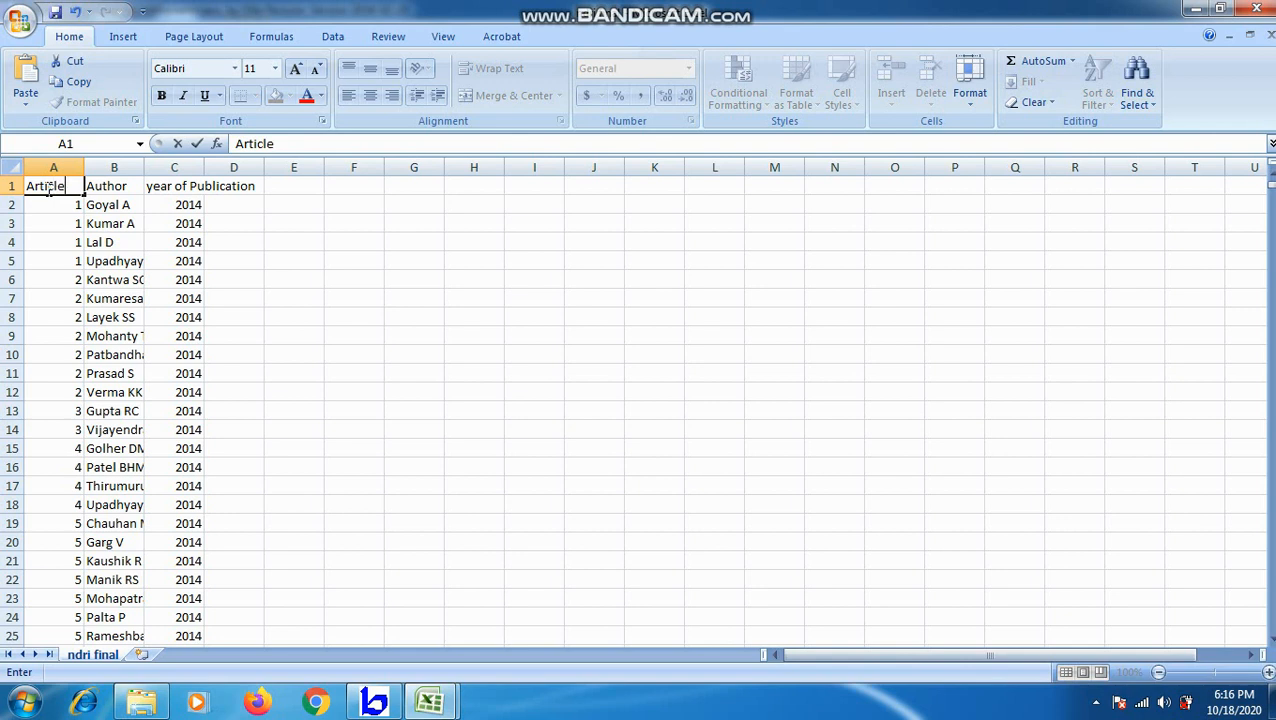
pyautogui.click(286, 220)
# Create a PivotTable on a new worksheet from the full Article, Author and year of Publication range A1:C4545, dismissing the color scheme prompt.
pyautogui.click(59, 188)
pyautogui.moveTo(59, 188); pyautogui.dragTo(189, 190)
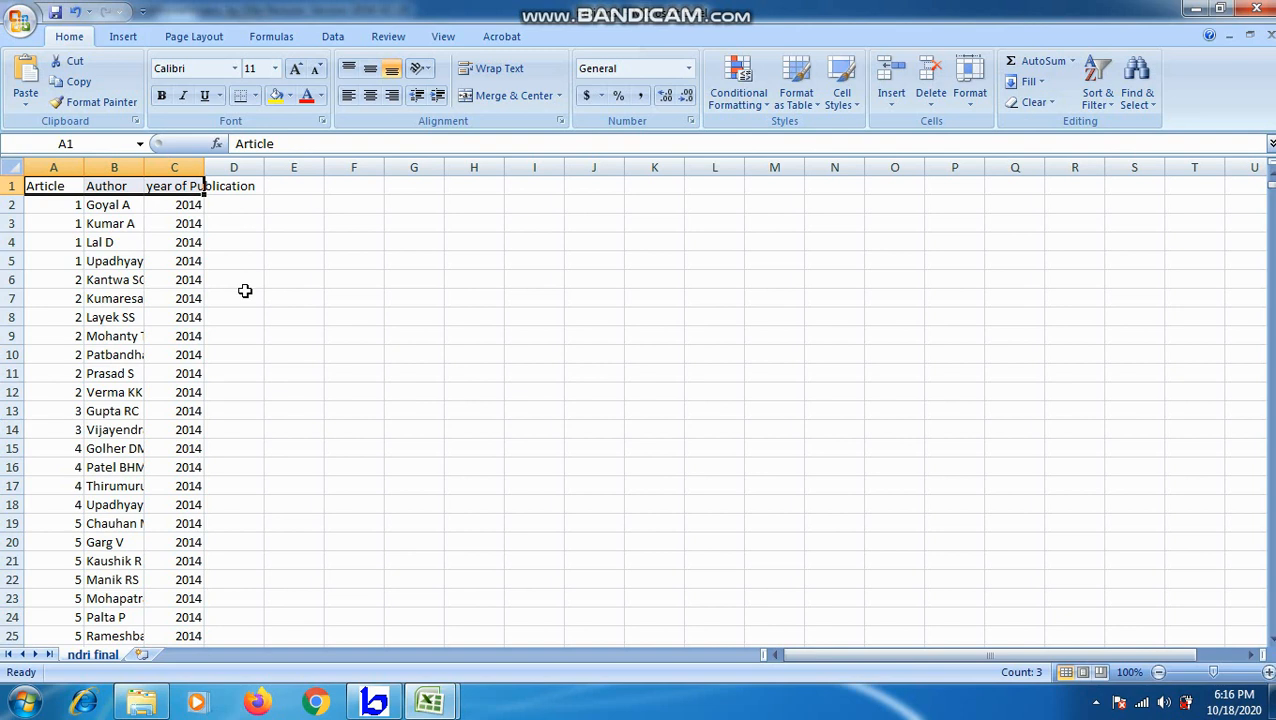
pyautogui.hotkey('ctrl', 'shift', 'Down')
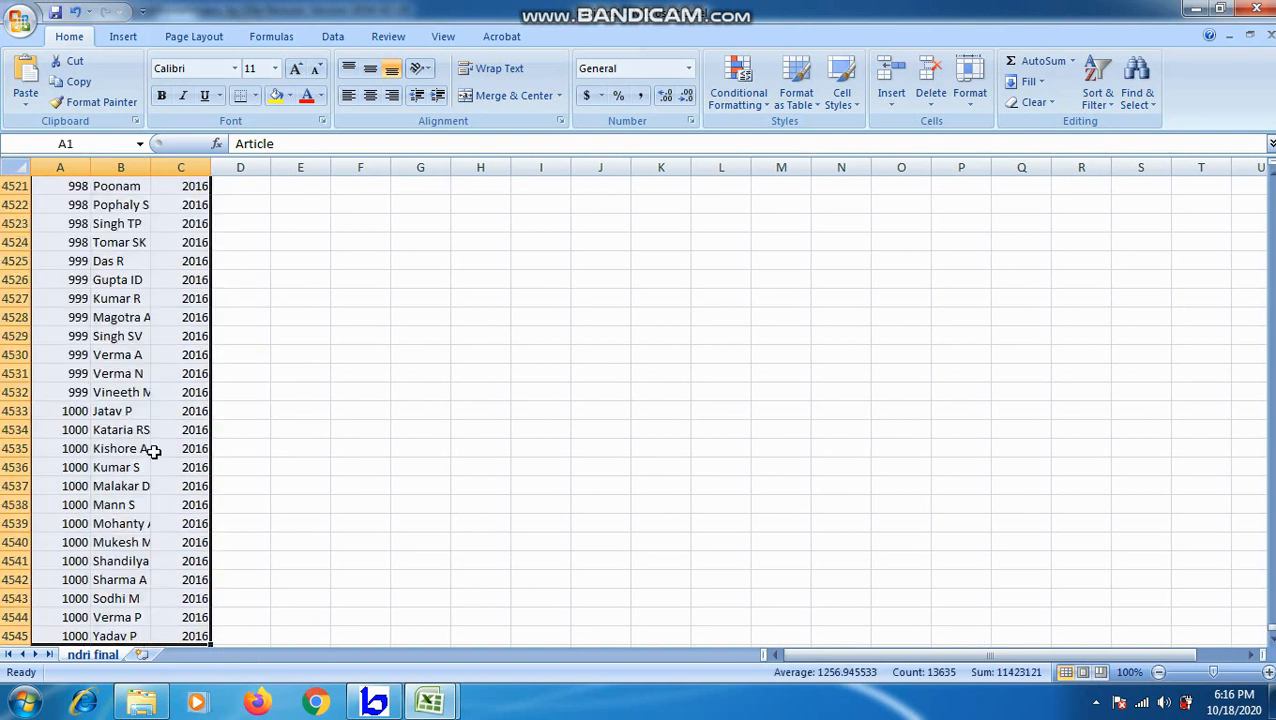
pyautogui.moveTo(1271, 628); pyautogui.dragTo(1271, 628)
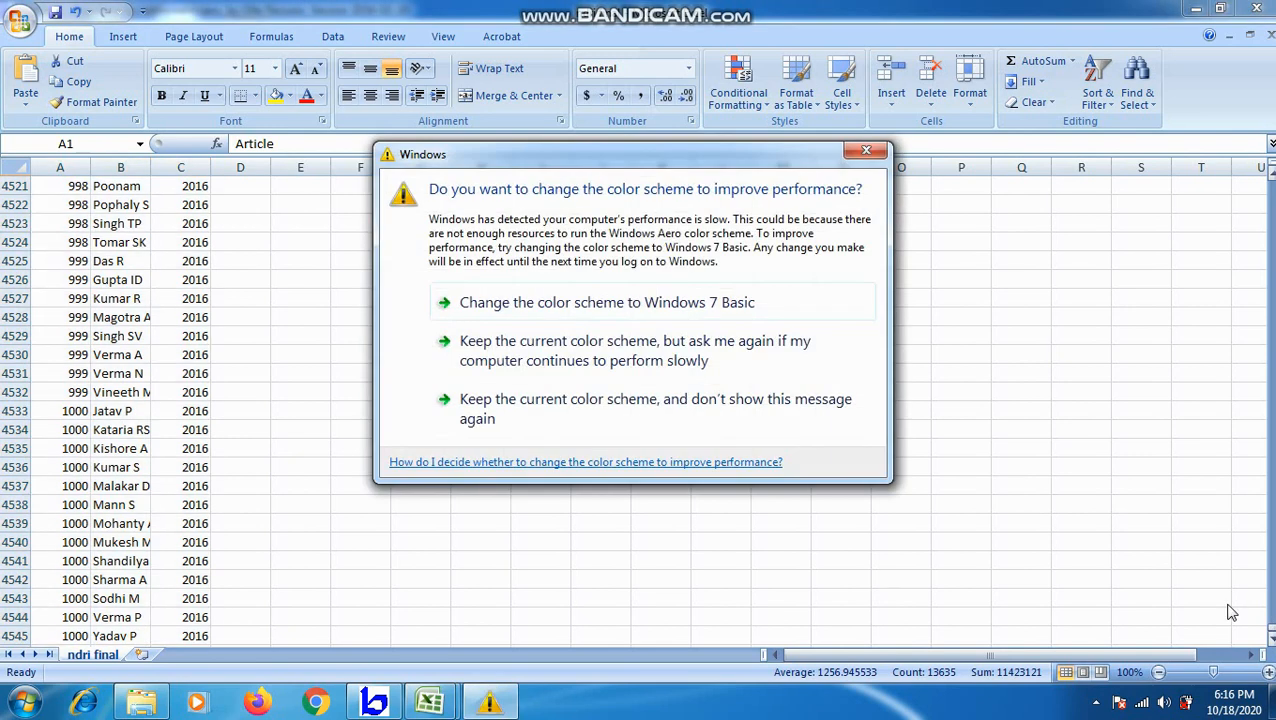
pyautogui.click(878, 162)
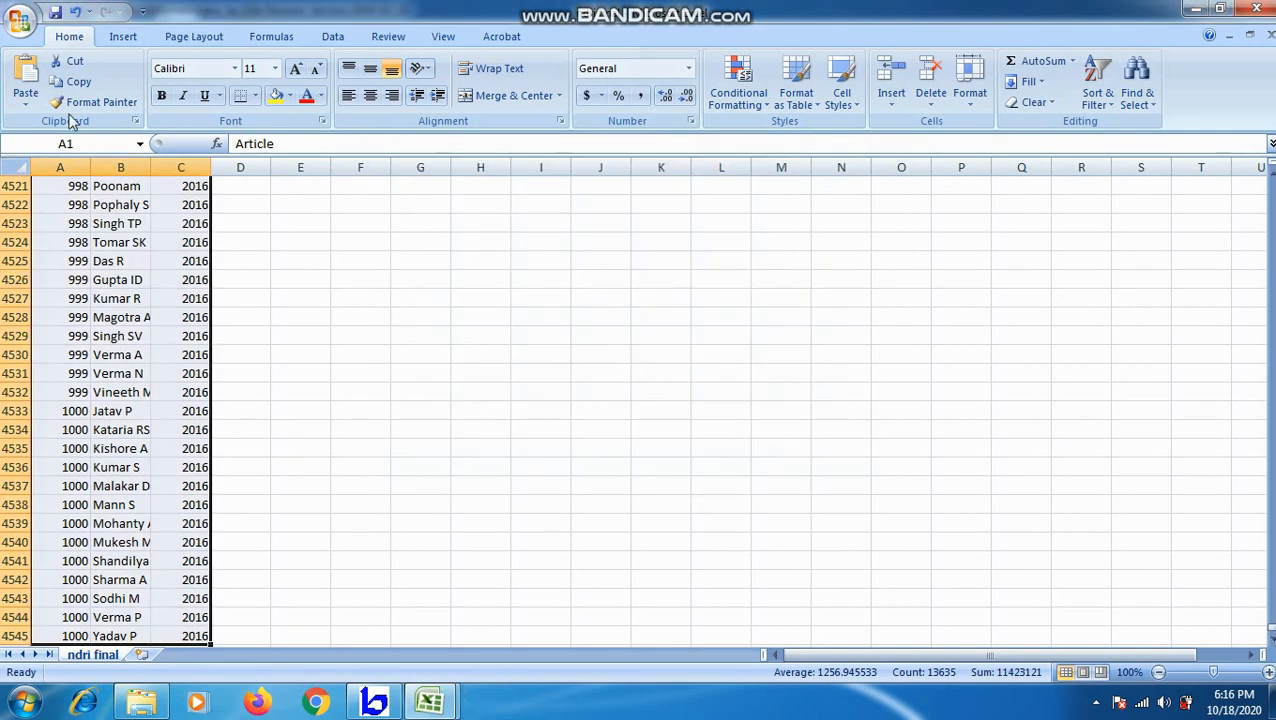
pyautogui.click(123, 38)
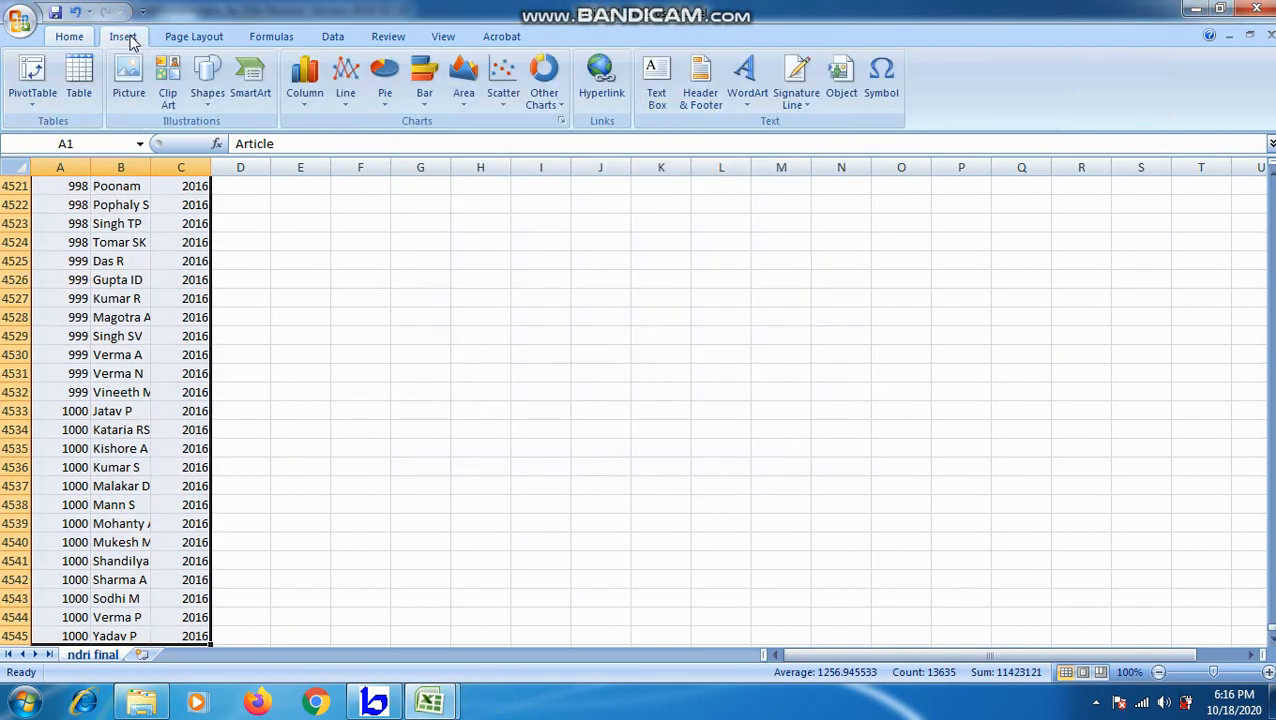
pyautogui.click(40, 110)
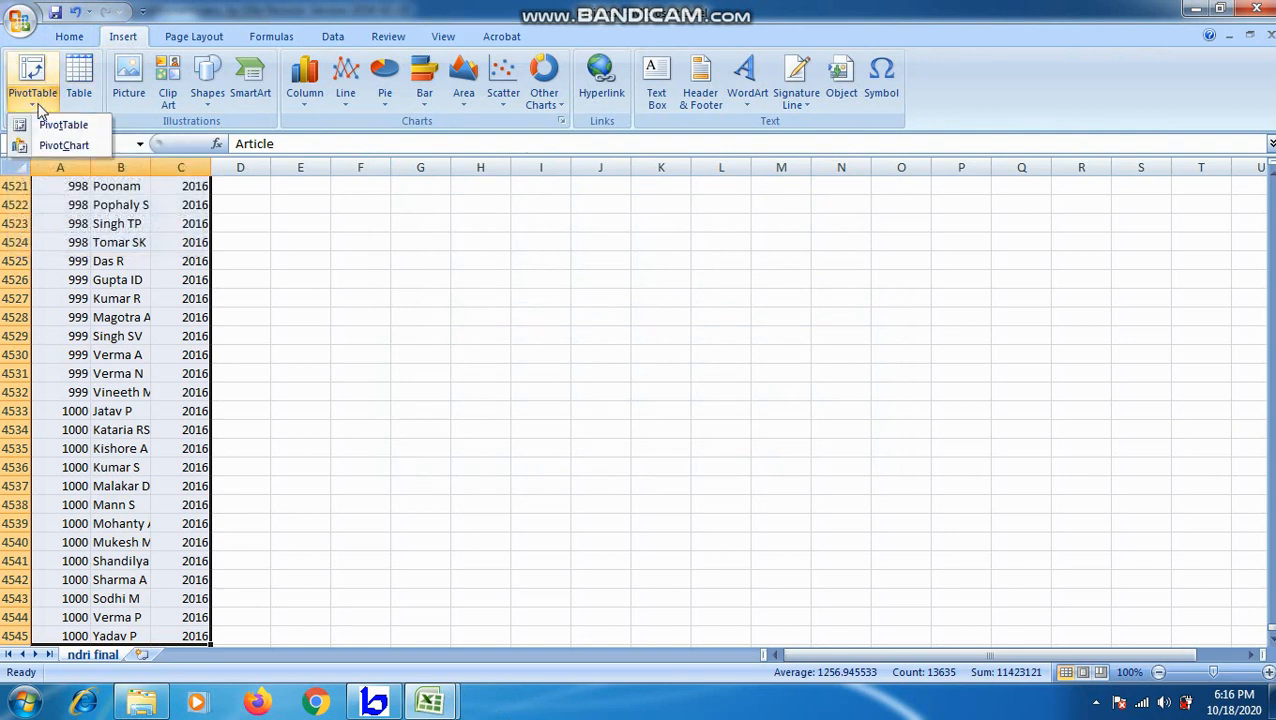
pyautogui.click(66, 126)
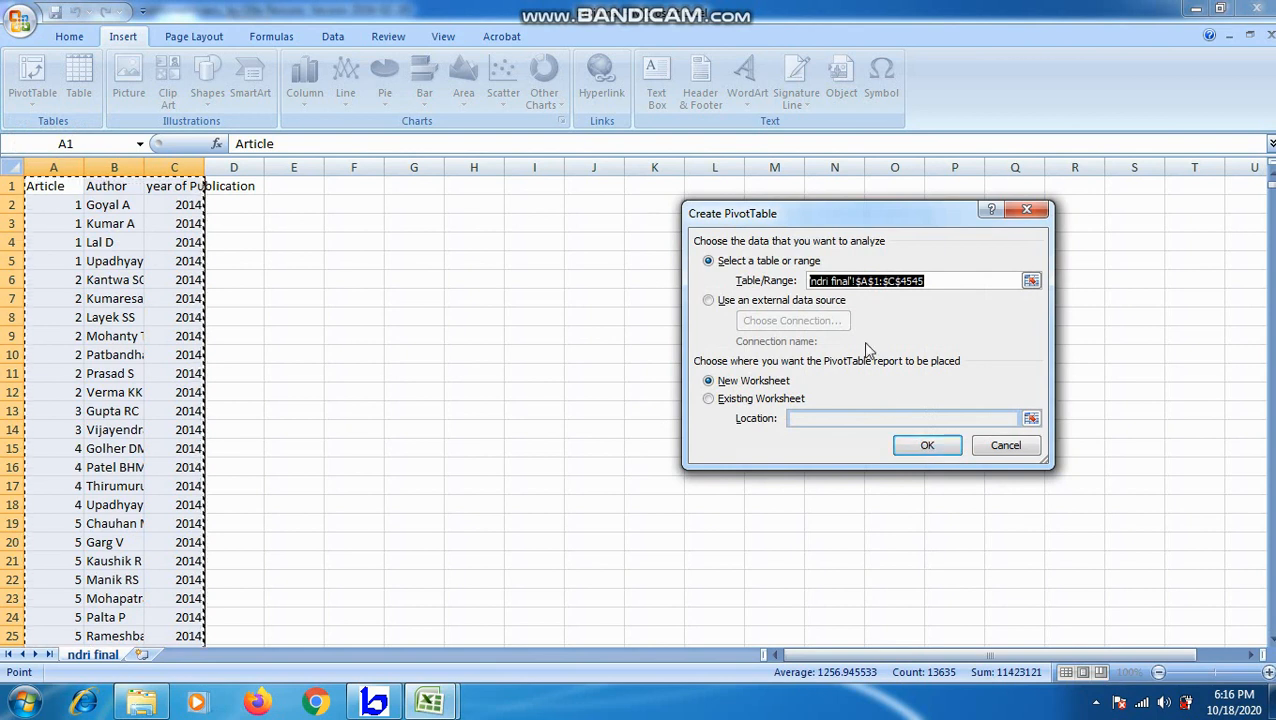
pyautogui.click(912, 449)
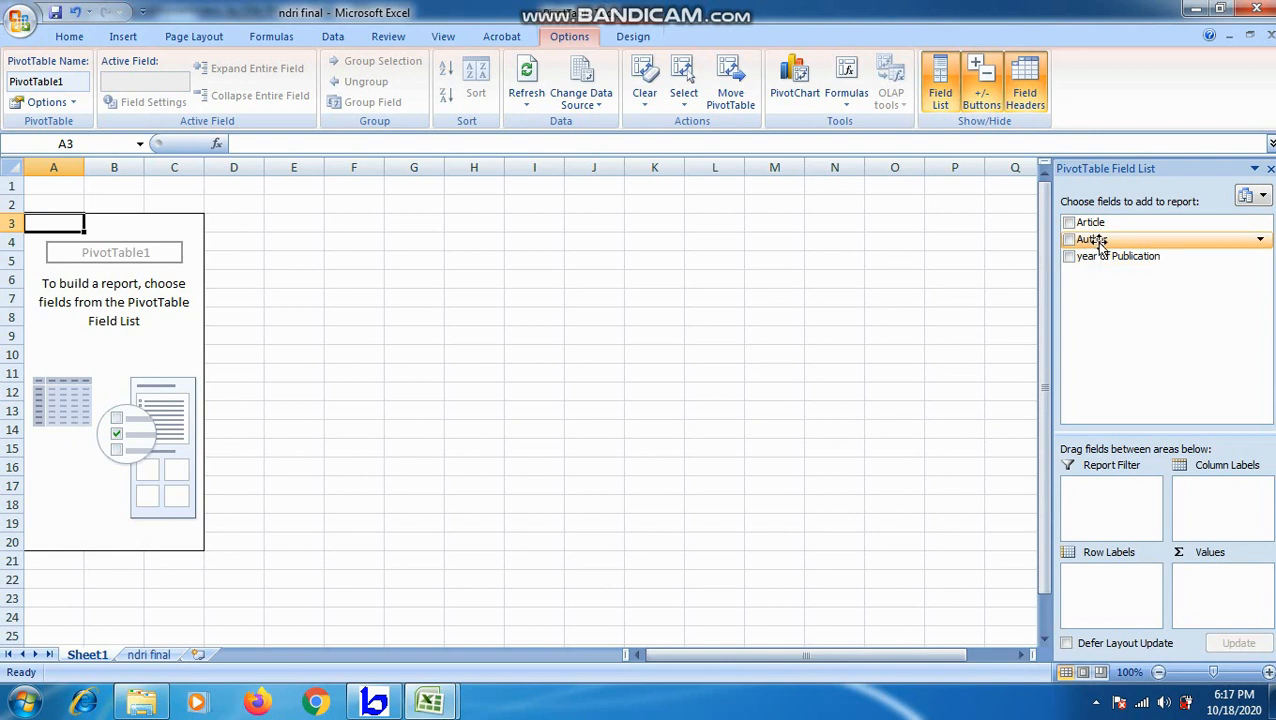
# Lay out the PivotTable with Author as row labels, year of Publication as column labels and Article as values.
pyautogui.moveTo(1103, 246); pyautogui.dragTo(1114, 590)
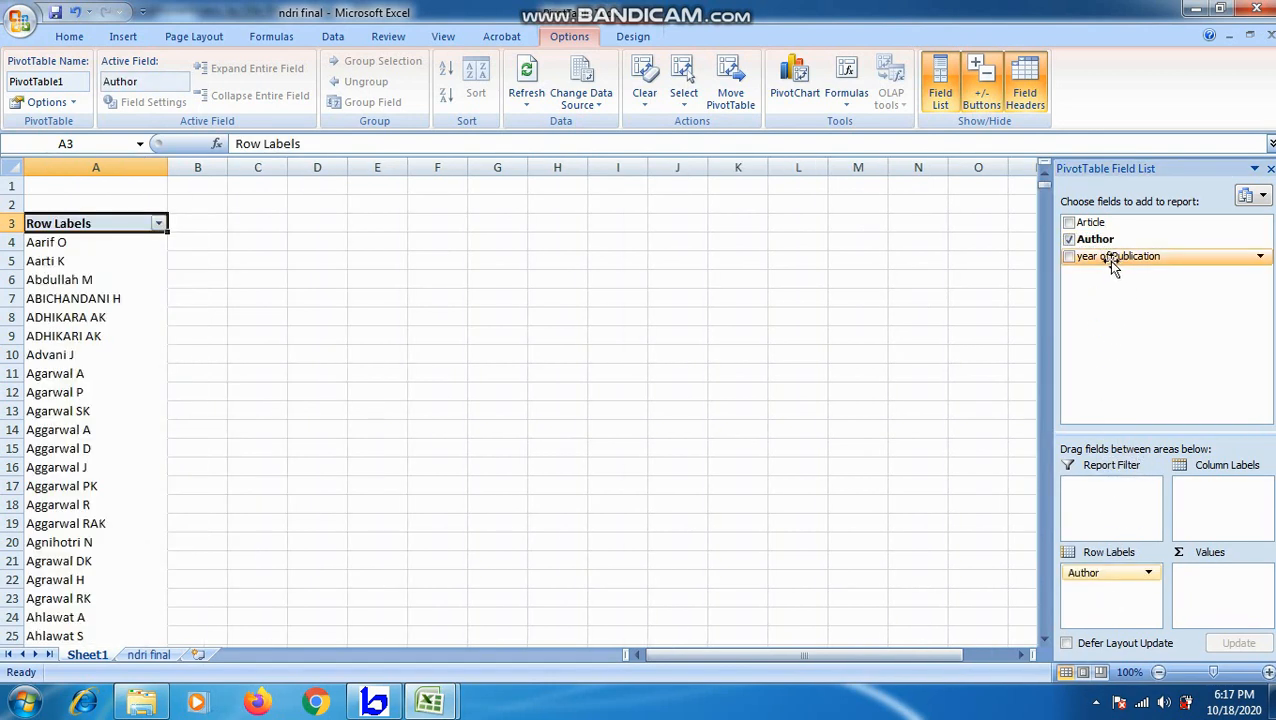
pyautogui.moveTo(1108, 260); pyautogui.dragTo(1222, 505)
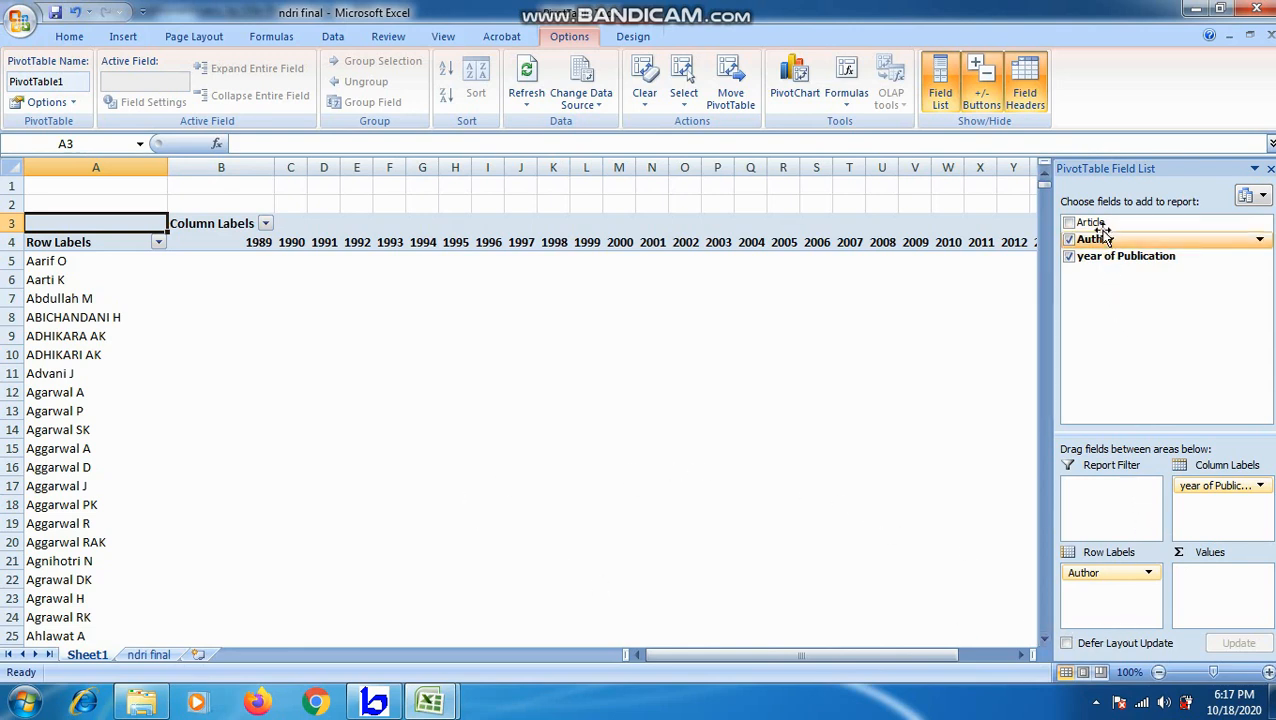
pyautogui.moveTo(1100, 225); pyautogui.dragTo(1208, 588)
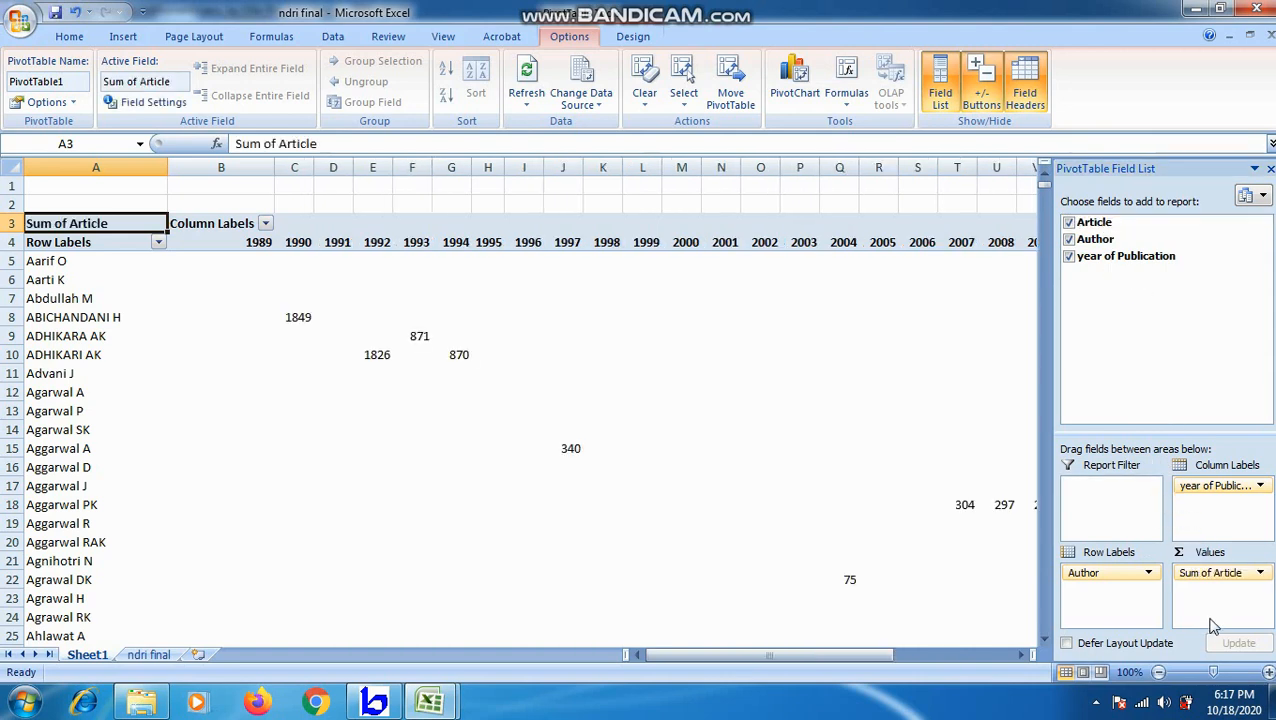
# Summarize the Article value field by Count.
pyautogui.click(1261, 575)
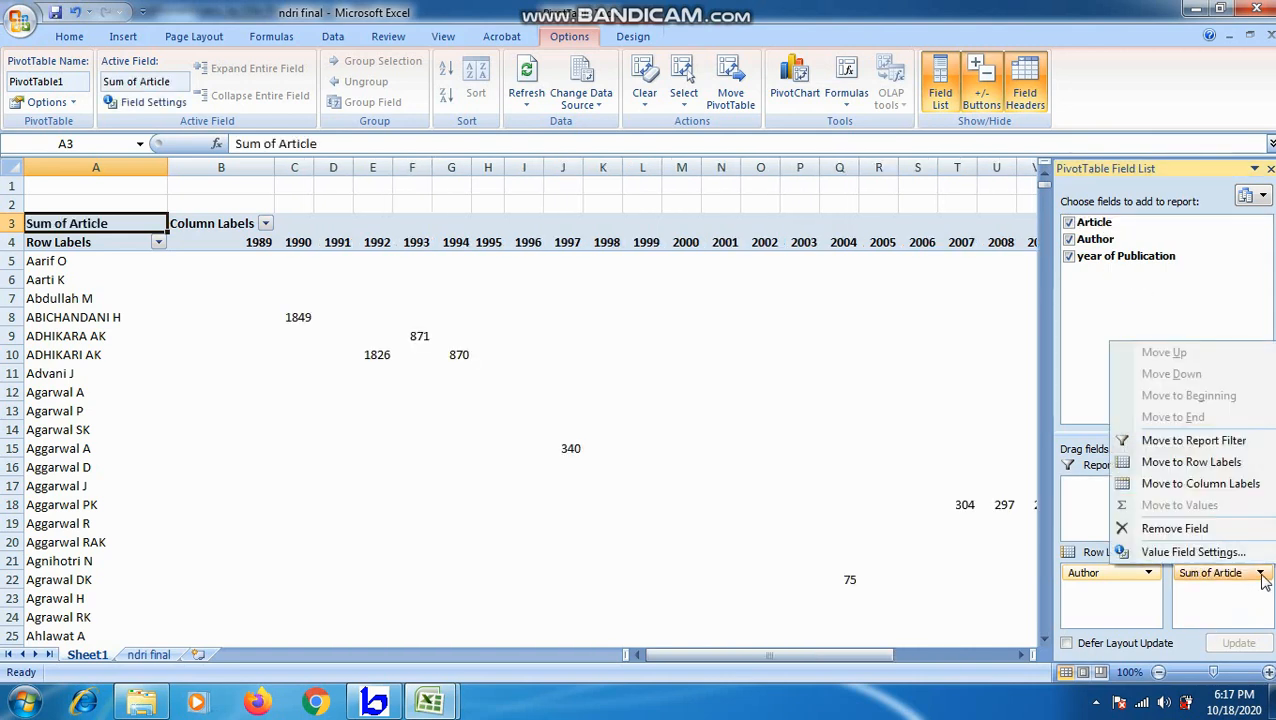
pyautogui.click(1180, 553)
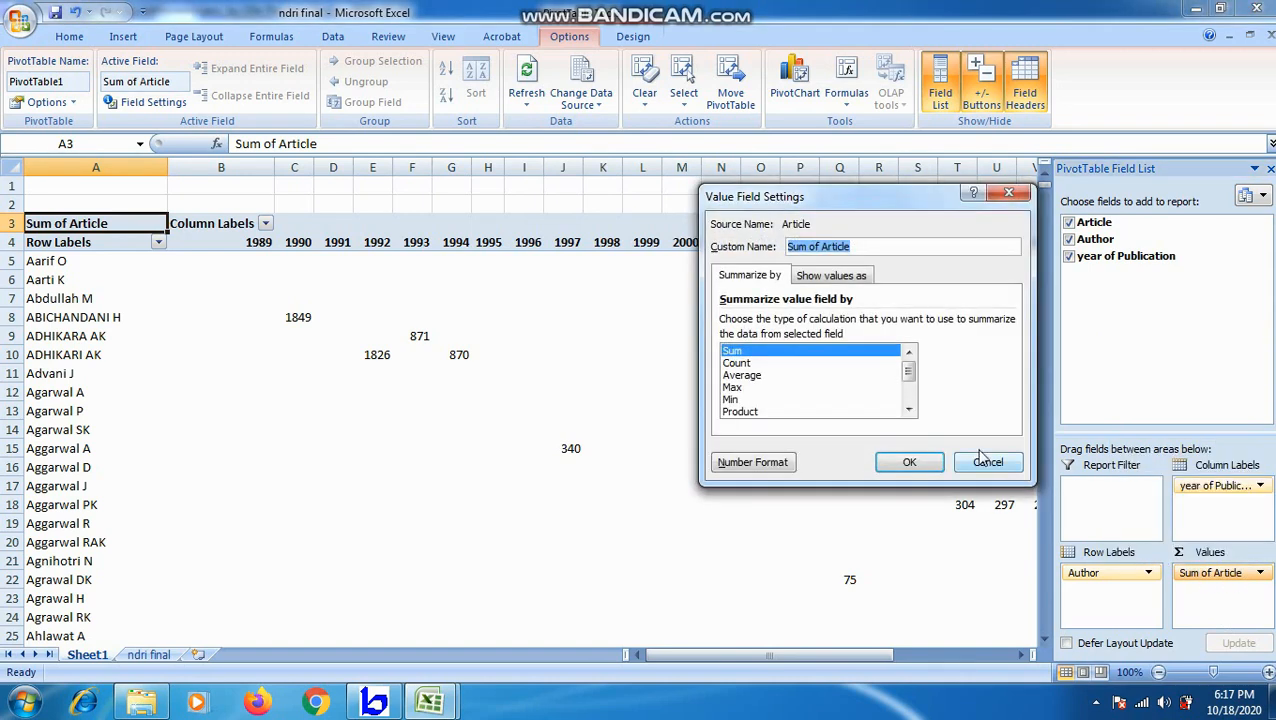
pyautogui.click(735, 363)
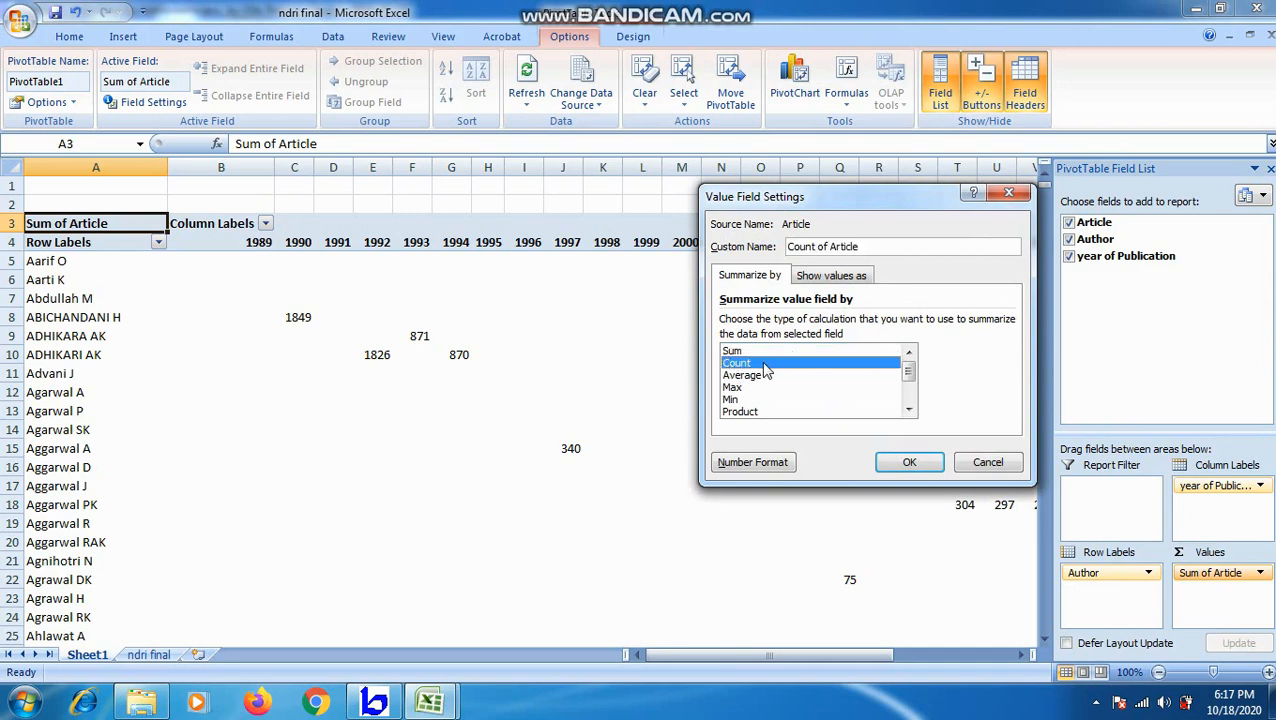
pyautogui.click(908, 463)
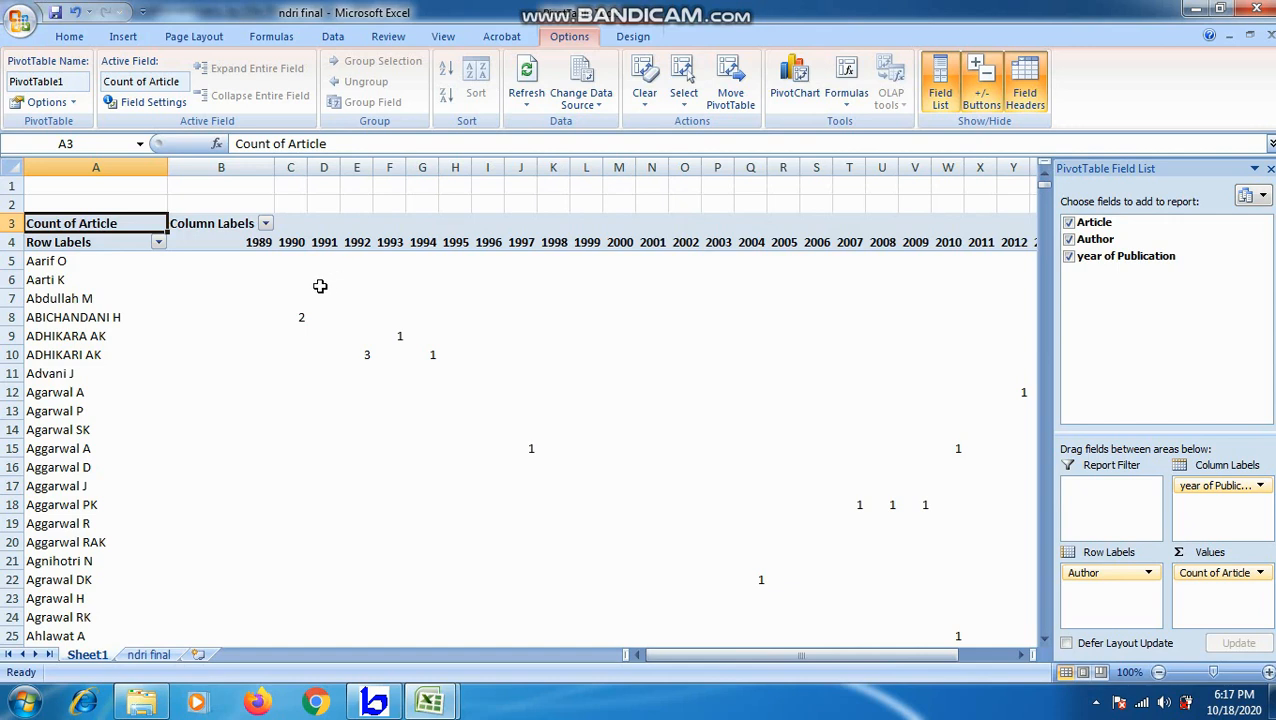
# Examine the yearly article counts per author across to the Grand Total column, checking the first author's total.
pyautogui.moveTo(262, 256)
pyautogui.moveTo(1024, 657); pyautogui.dragTo(1024, 657)
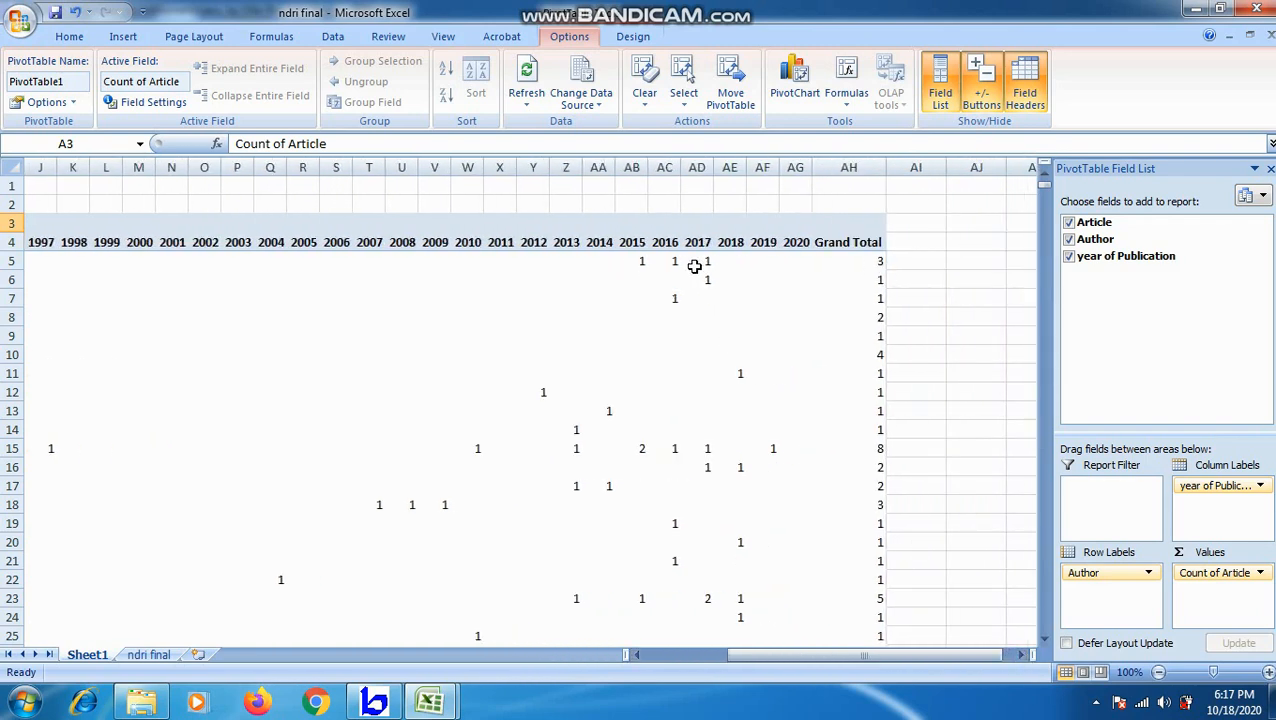
pyautogui.moveTo(869, 660); pyautogui.dragTo(915, 663)
pyautogui.click(43, 279)
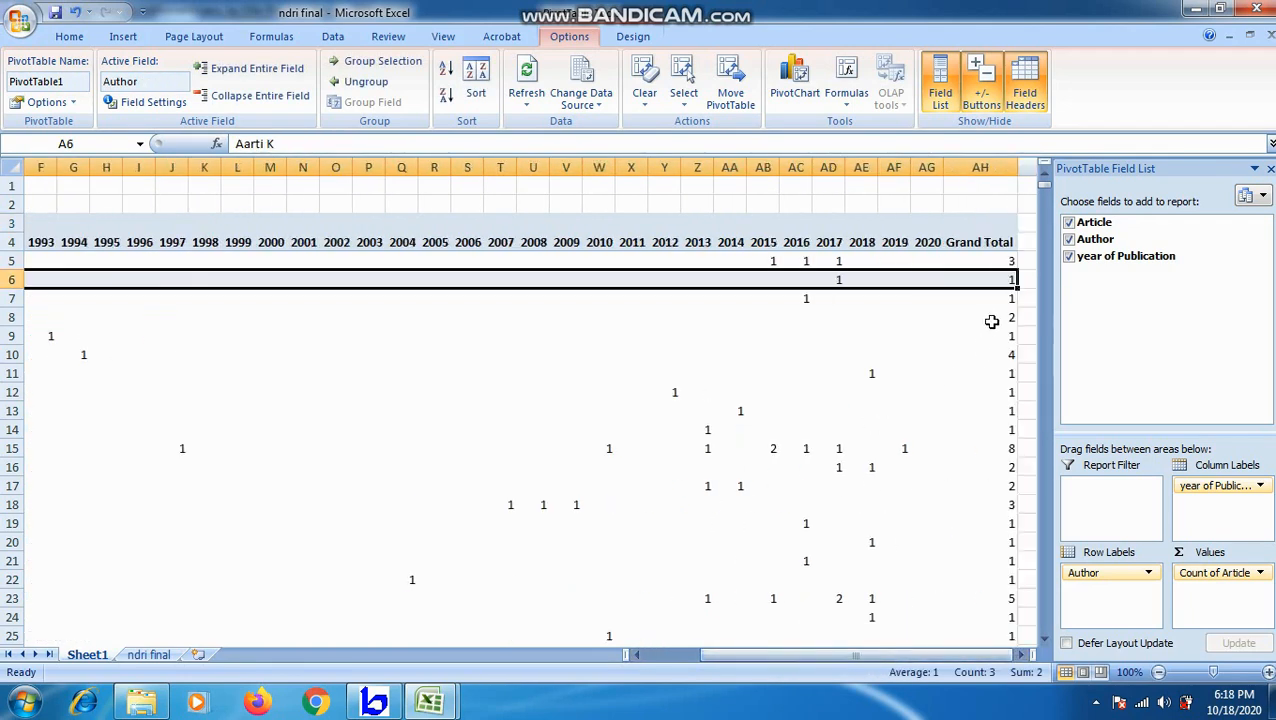
pyautogui.moveTo(995, 263)
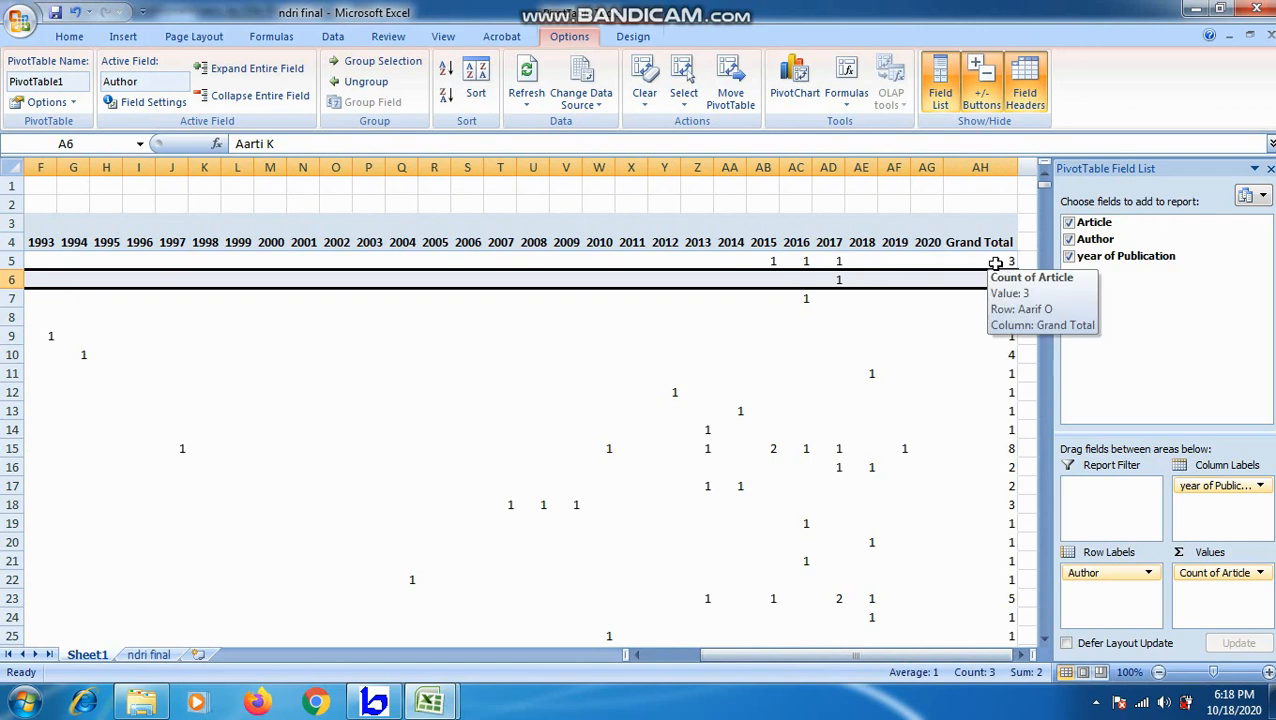
pyautogui.click(994, 262)
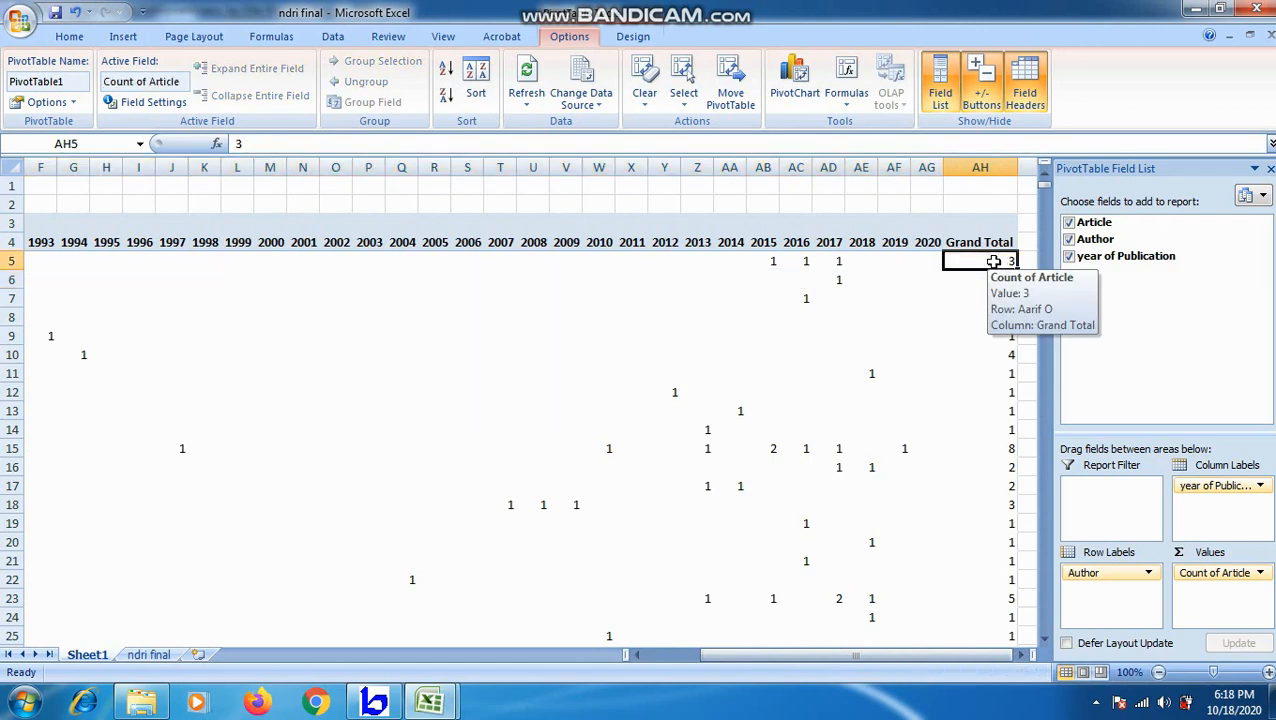
pyautogui.moveTo(1004, 284)
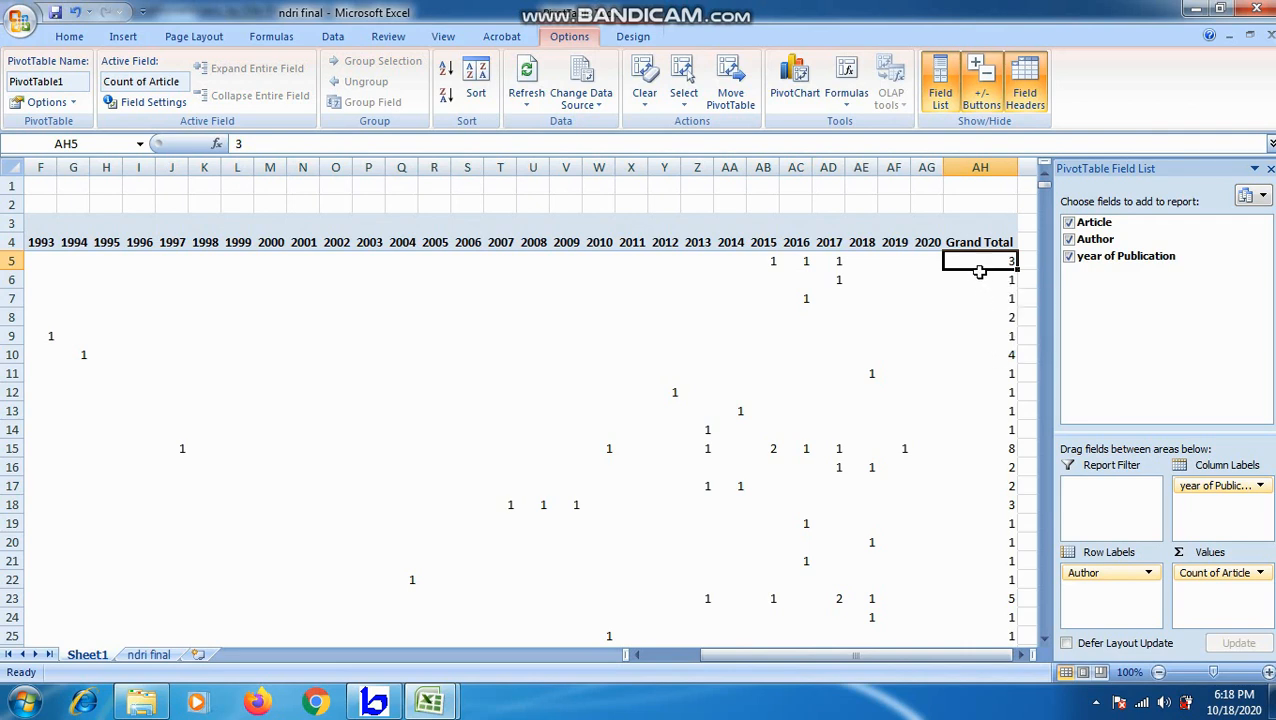
# Sort the PivotTable authors by the Grand Total article count, largest to smallest and top to bottom.
pyautogui.moveTo(979, 264)
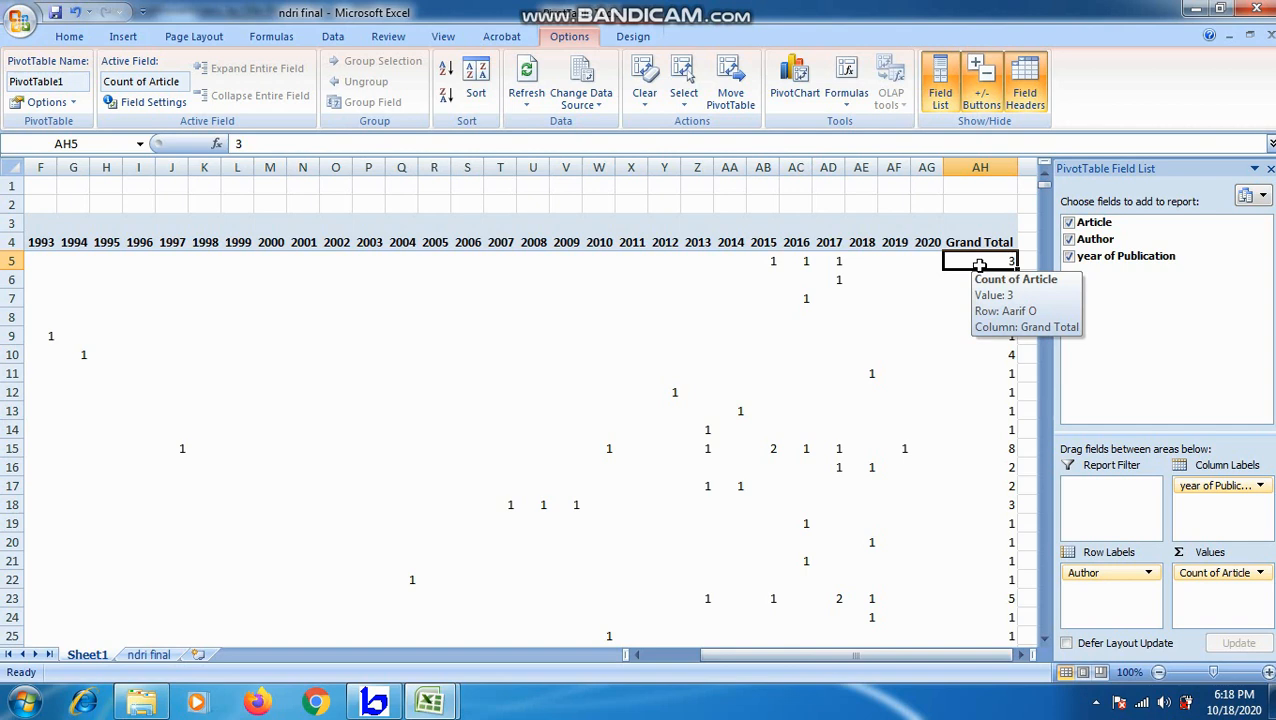
pyautogui.hotkey('ctrl', 'shift', 'Down')
pyautogui.moveTo(979, 371)
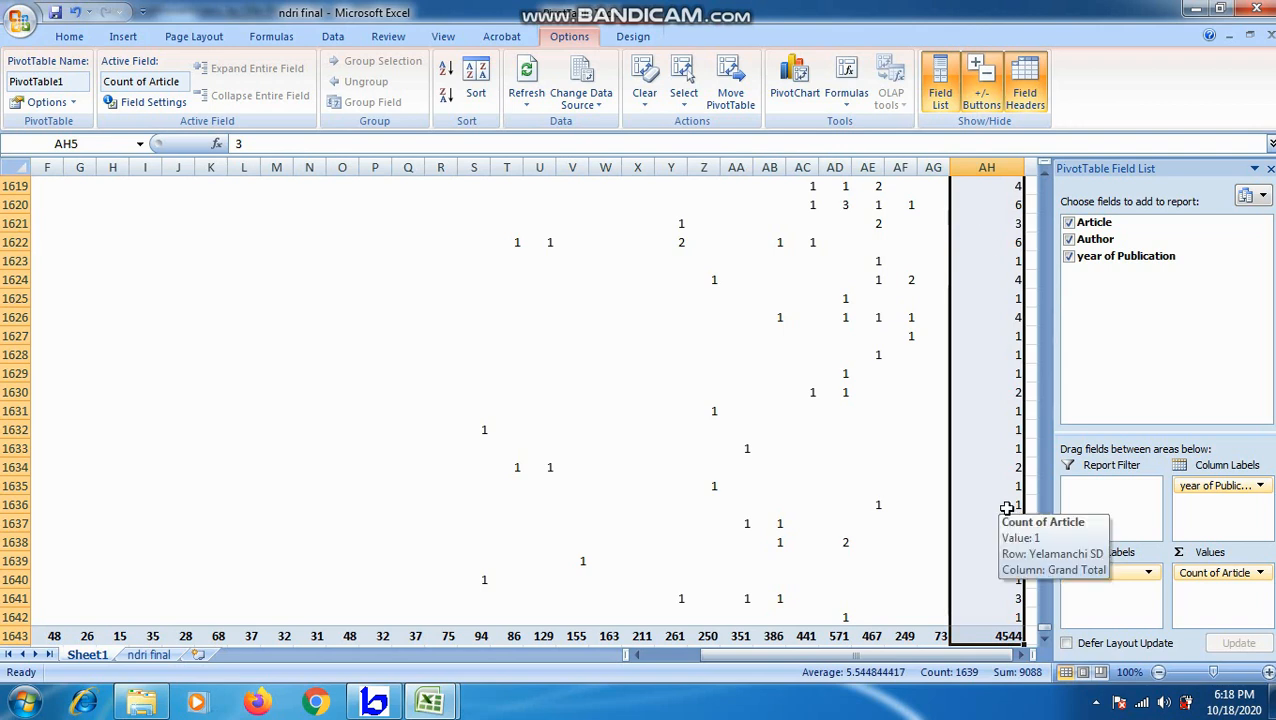
pyautogui.click(482, 82)
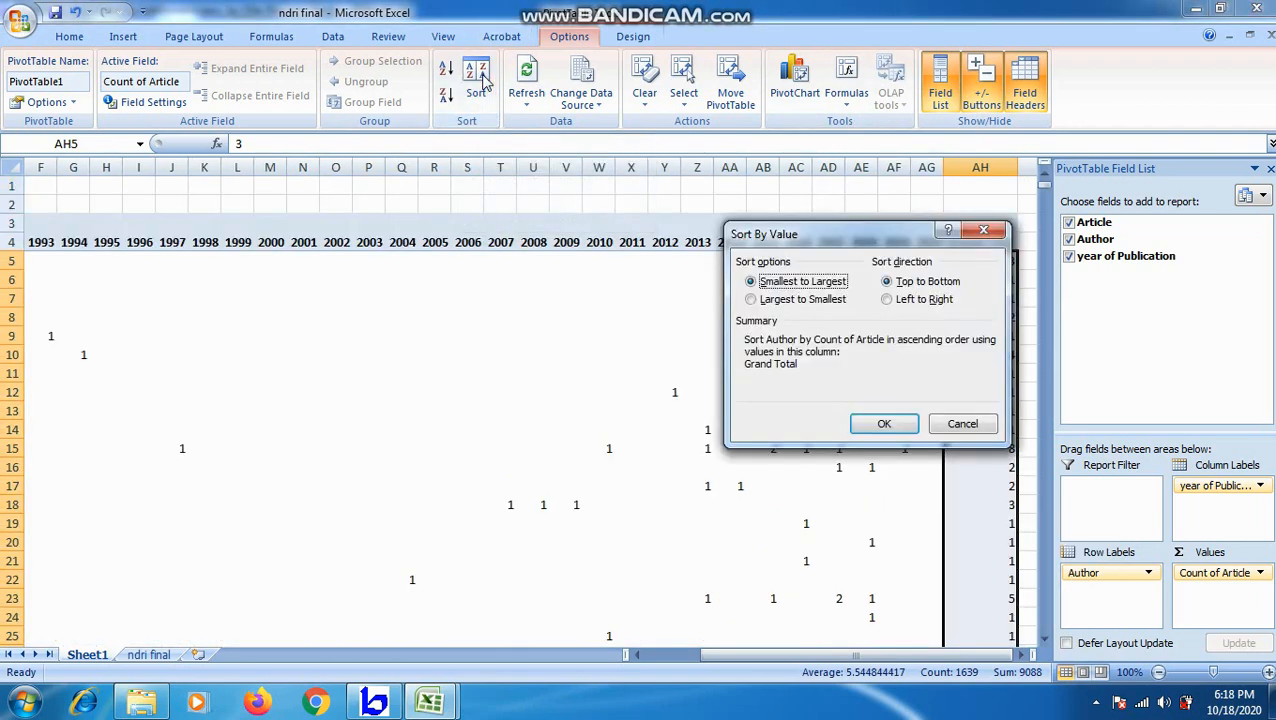
pyautogui.click(752, 300)
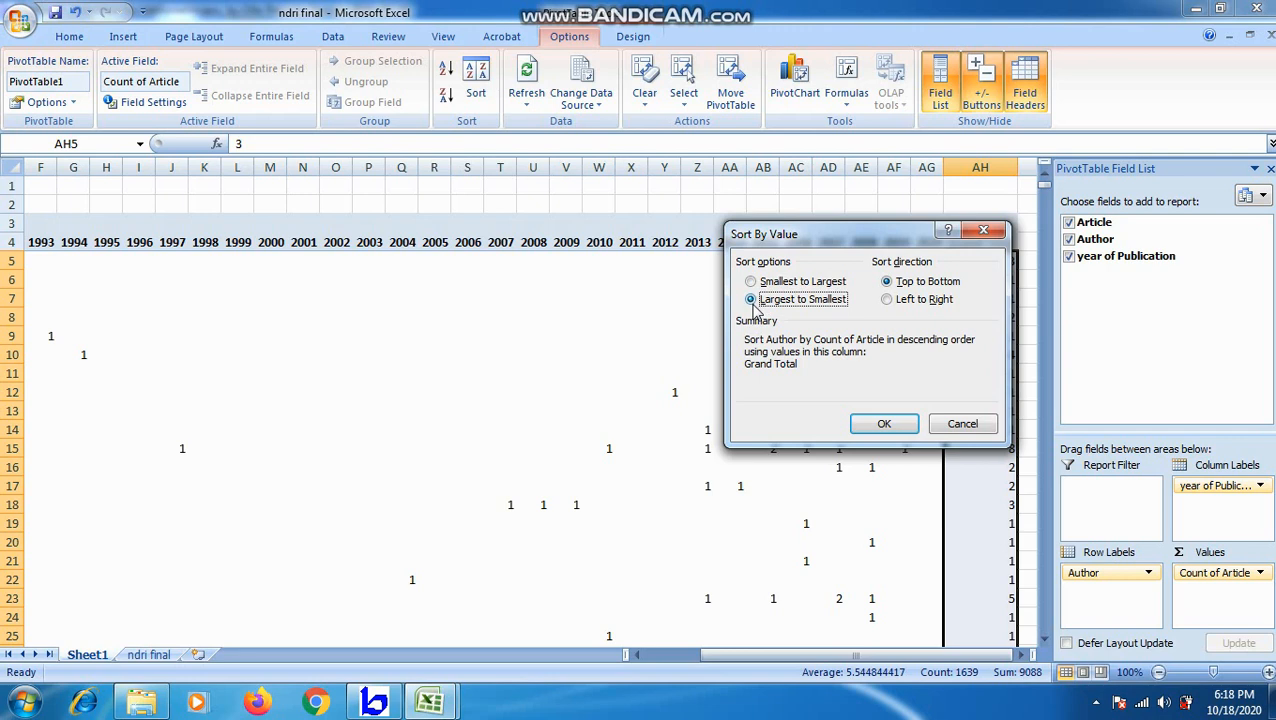
pyautogui.click(884, 424)
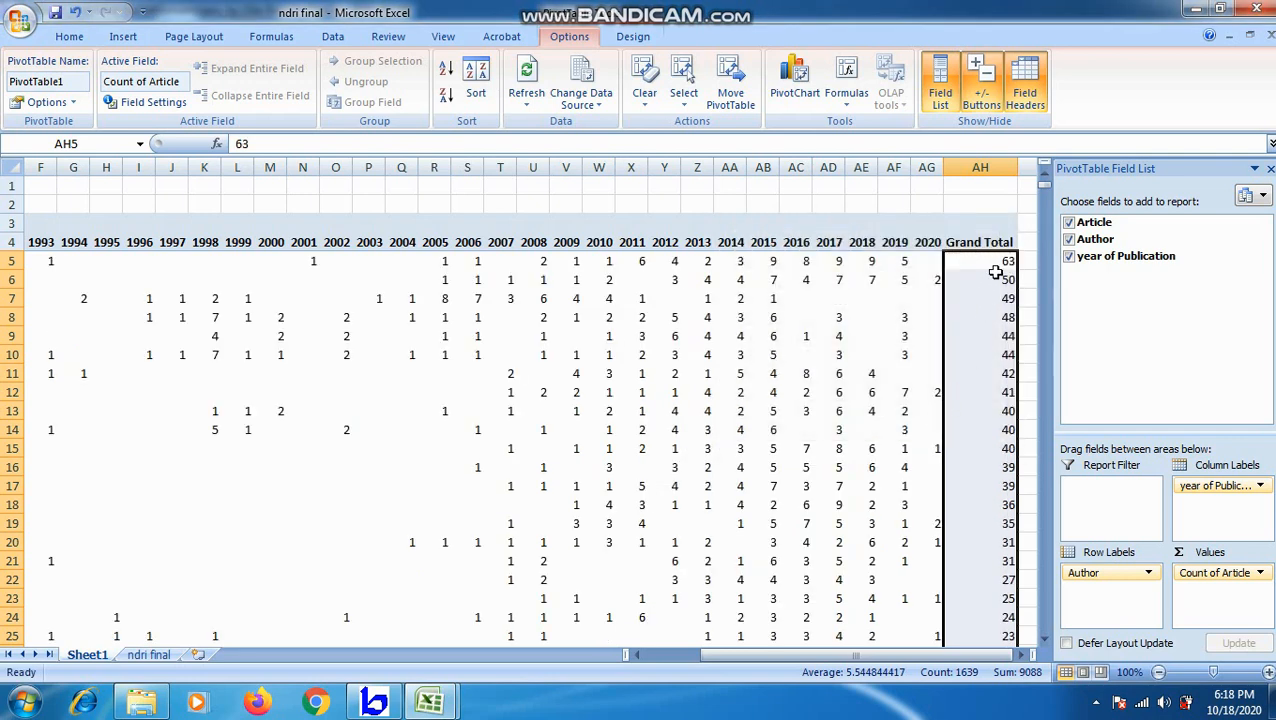
# Review the top-ranked author's yearly article counts and the highest Grand Total values in the sorted PivotTable.
pyautogui.moveTo(741, 659); pyautogui.dragTo(683, 664)
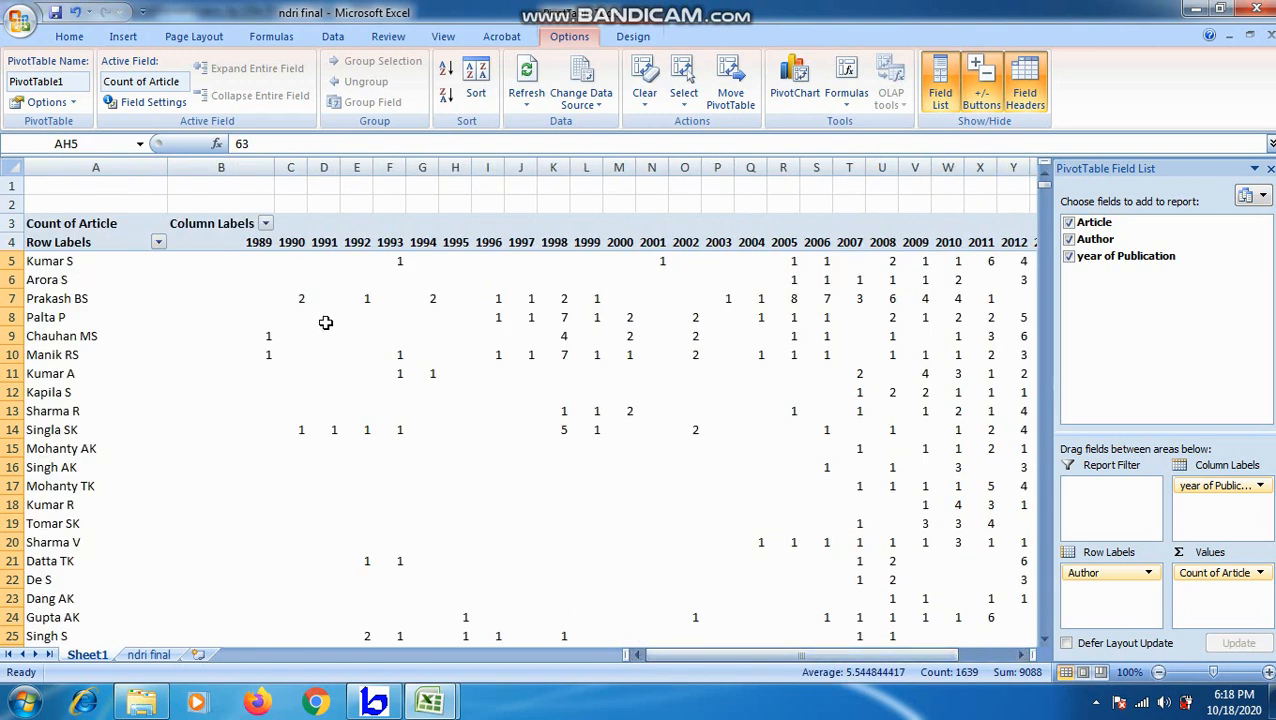
pyautogui.click(397, 262)
pyautogui.click(664, 257)
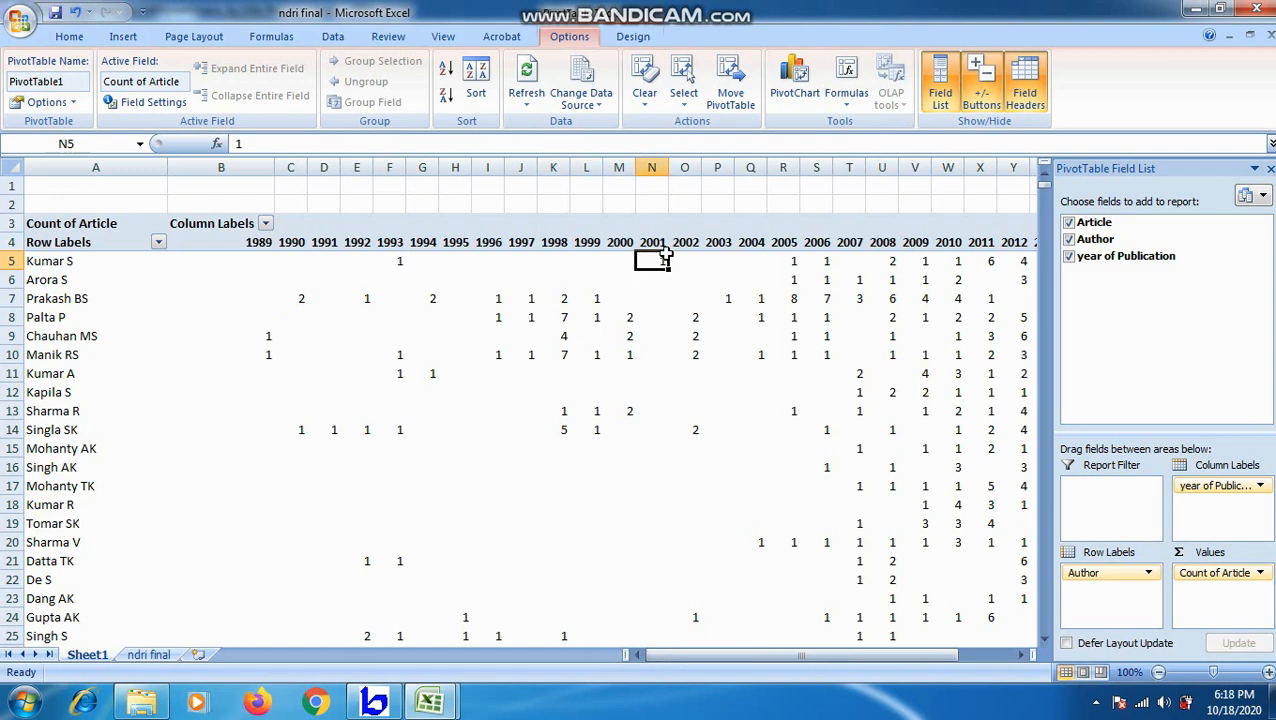
pyautogui.moveTo(817, 663); pyautogui.dragTo(885, 663)
pyautogui.moveTo(990, 261); pyautogui.dragTo(1000, 470)
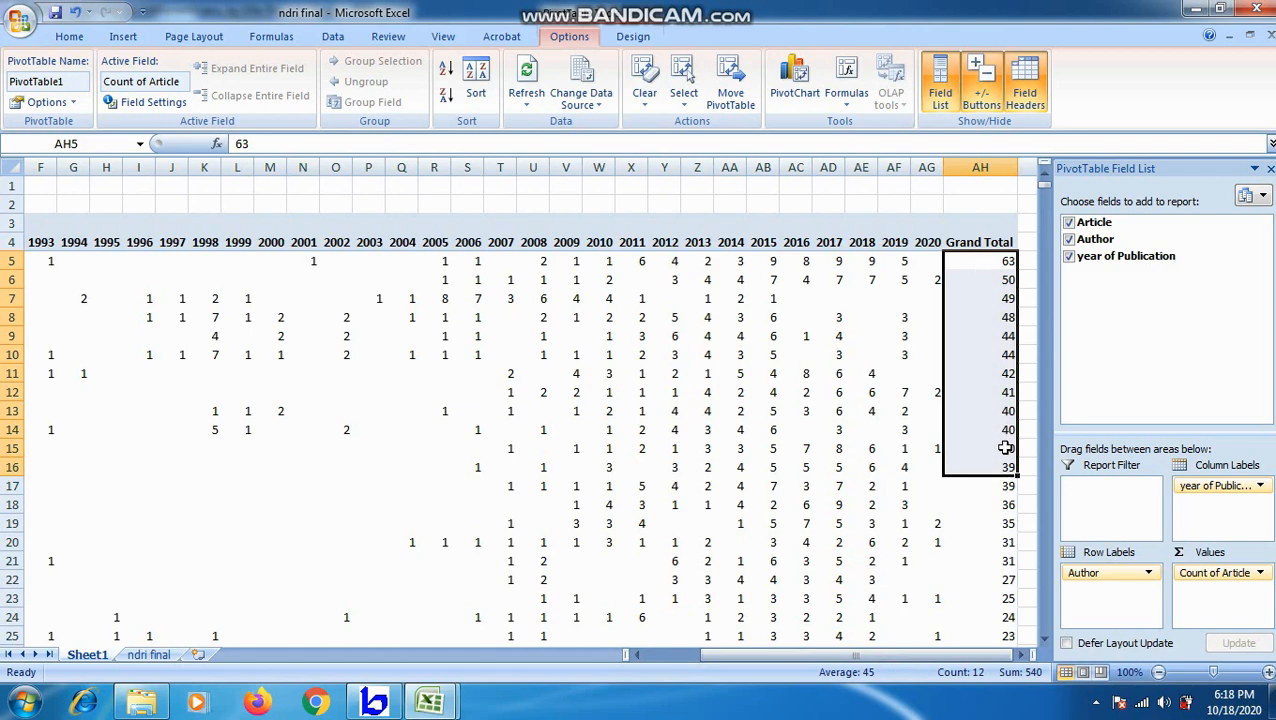